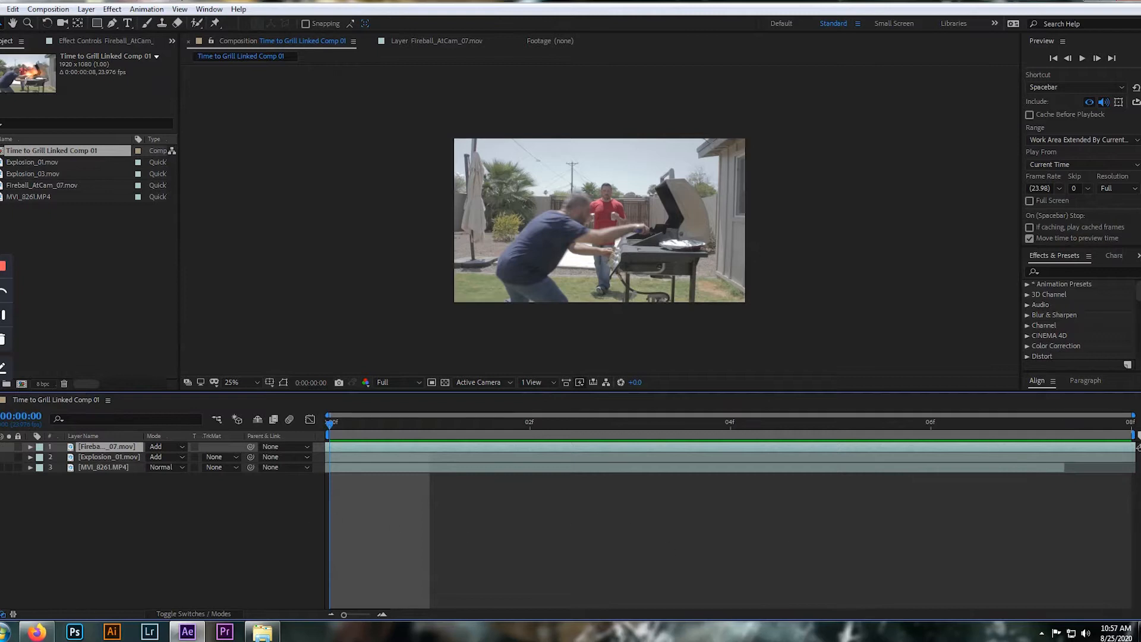
Toggle the Fireball_AtCam_07 and Explosion_01 layers on and off to compare the grill shot with and without fire
left_click(0, 457)
left_click(0, 447)
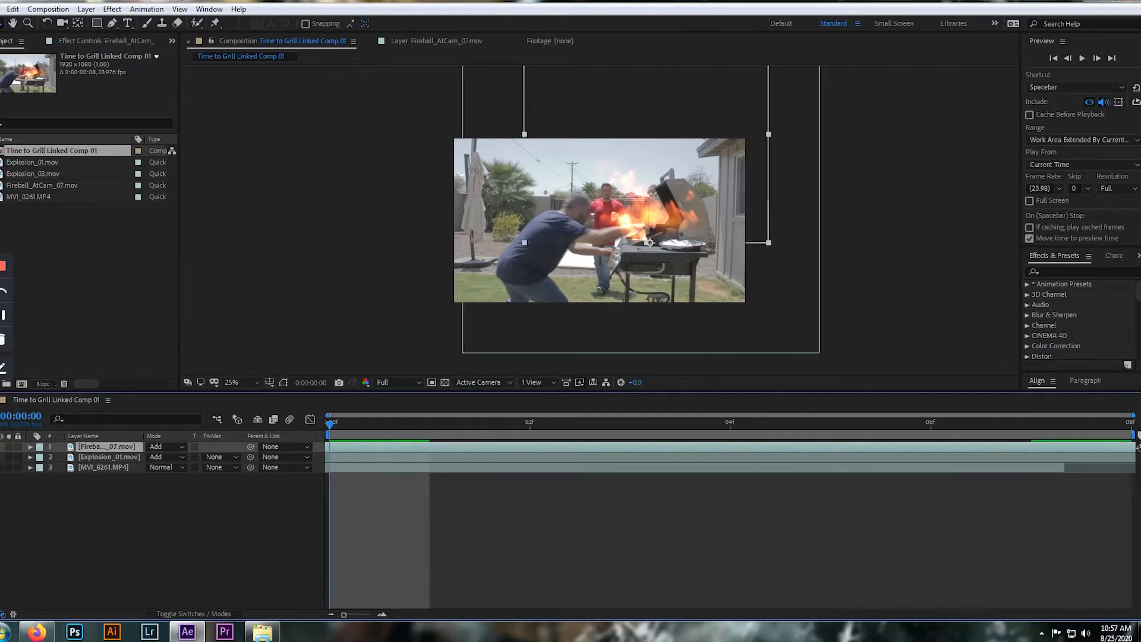
left_click(0, 446)
left_click(0, 457)
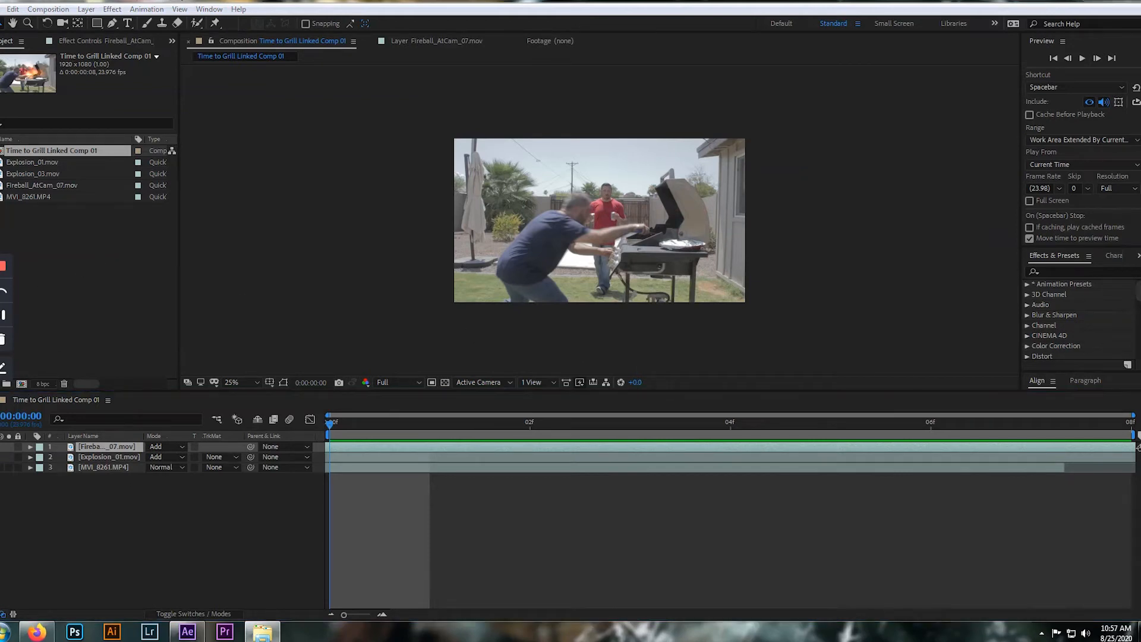
Switch to Windows Explorer and open the 08. Explosions folder inside Visual Effects Elements
key("alt+Tab")
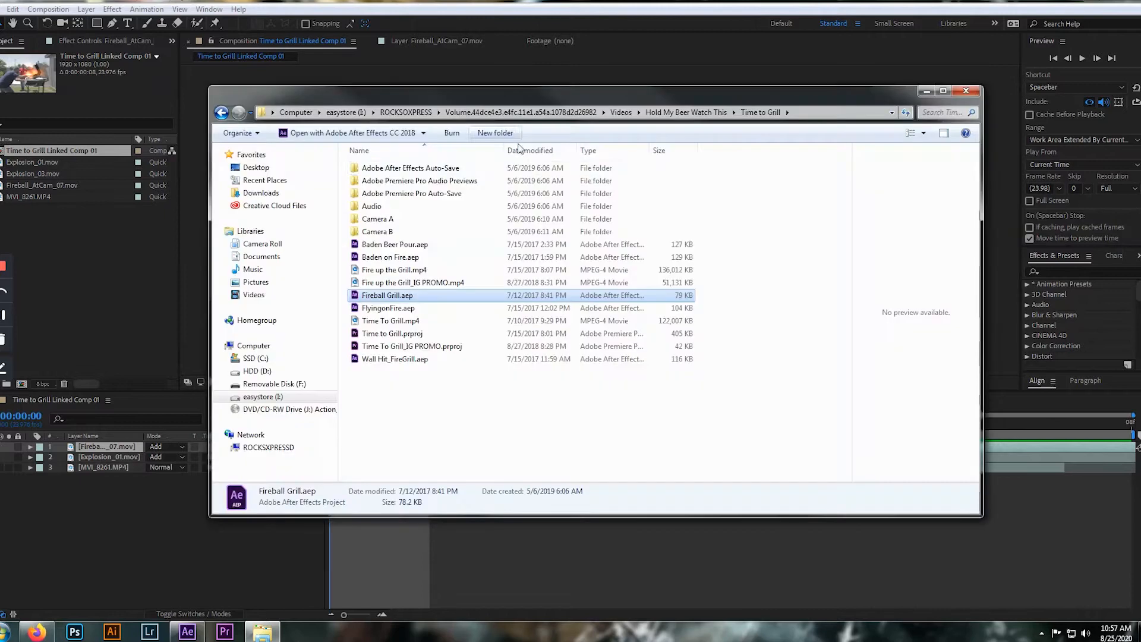
left_click(612, 112)
key("ctrl+n")
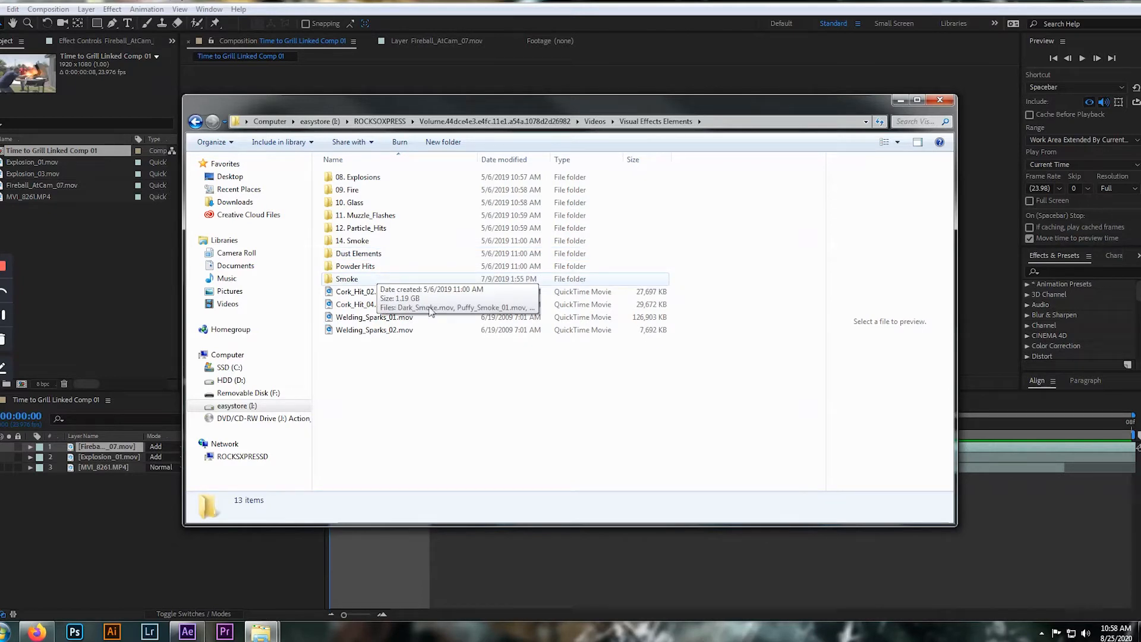
double_click(352, 177)
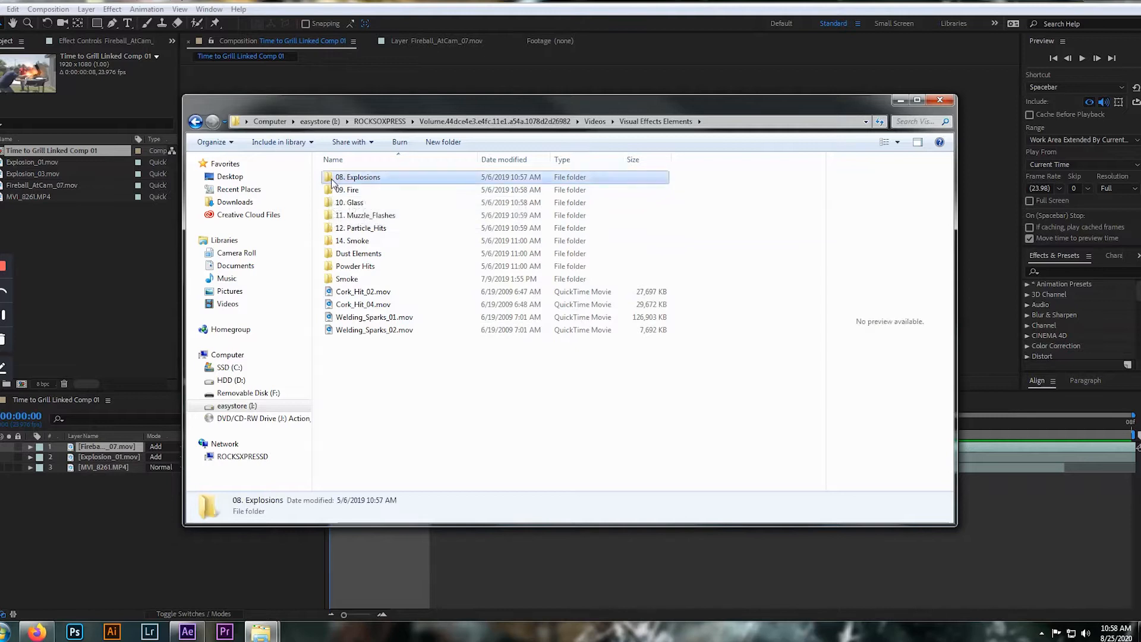
Enlarge the 08. Explosions folder window and narrow its preview pane to fit all the clips
left_click_drag(820, 323, 819, 297)
left_click_drag(747, 113, 596, 69)
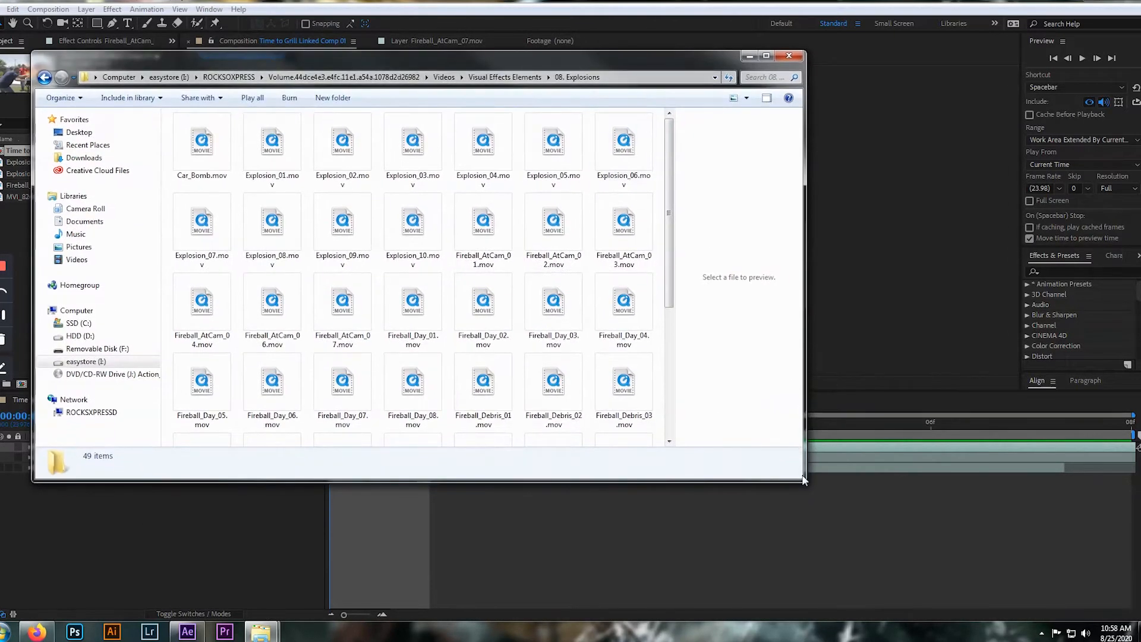
left_click_drag(804, 480, 1010, 558)
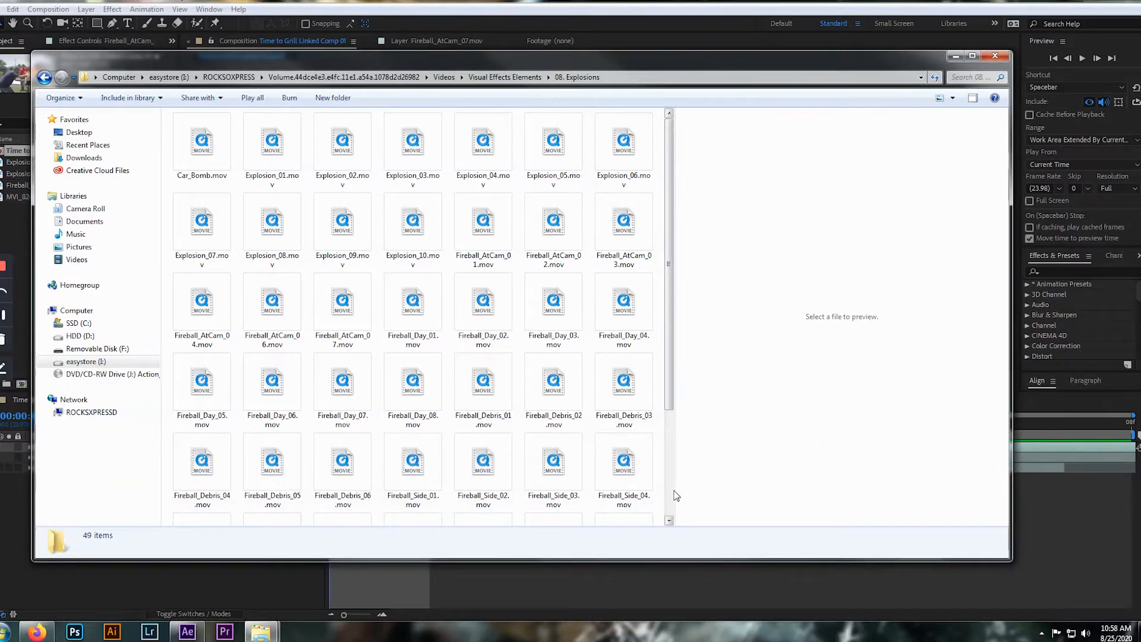
left_click_drag(676, 495, 935, 490)
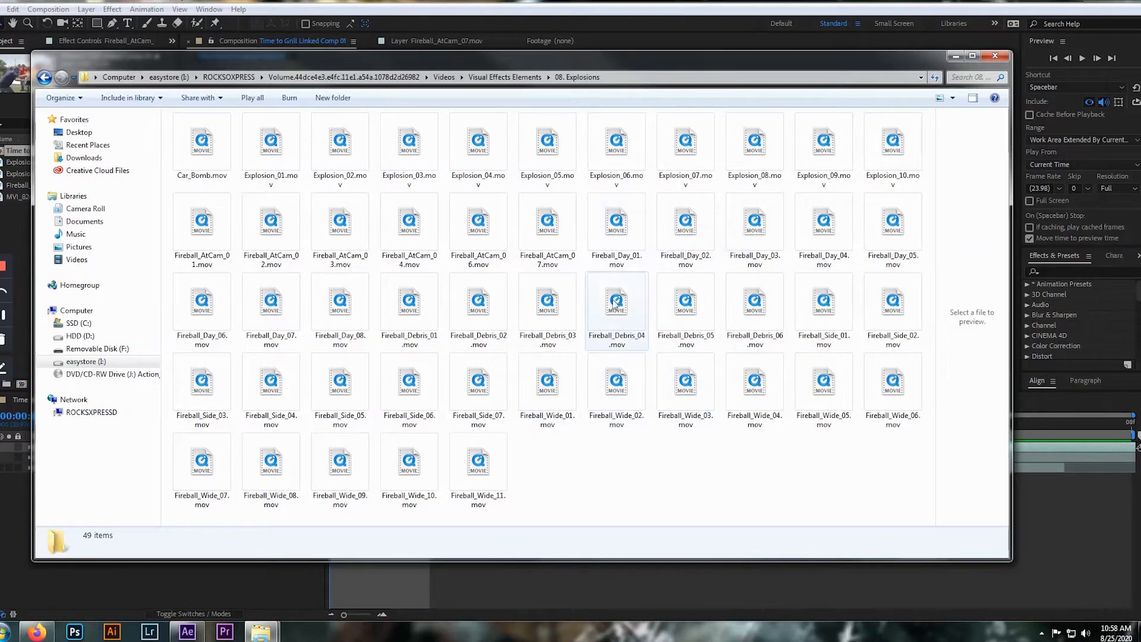
left_click_drag(528, 63, 581, 74)
Browse the explosion clips, picking out Explosion_05.mov, Explosion_01.mov and Explosion_03.mov
left_click(598, 156)
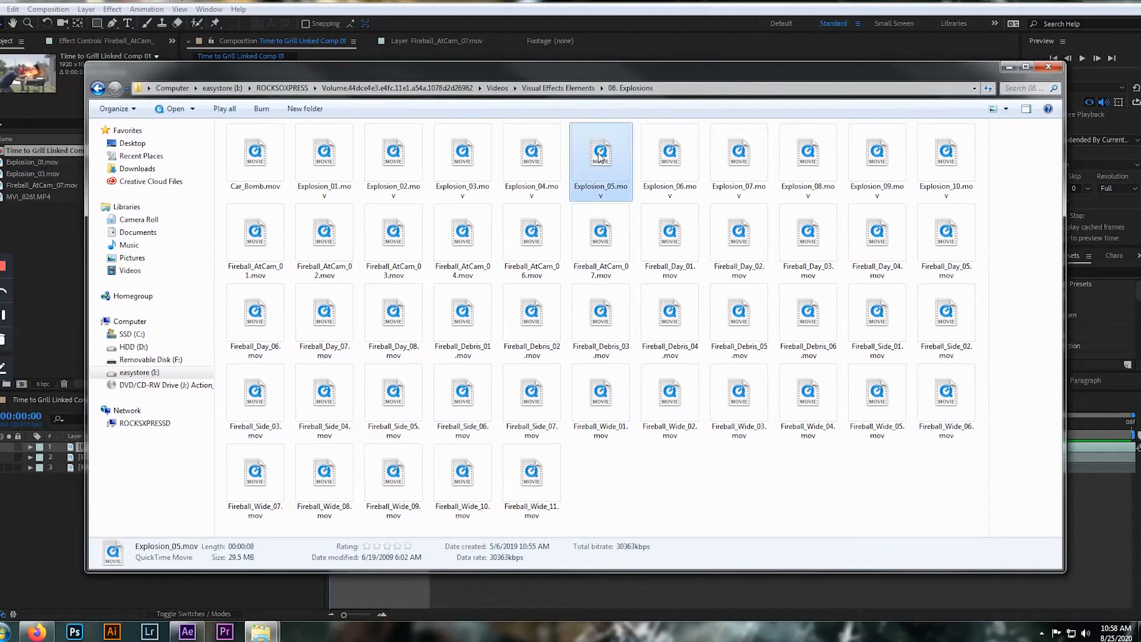
left_click_drag(462, 67, 543, 88)
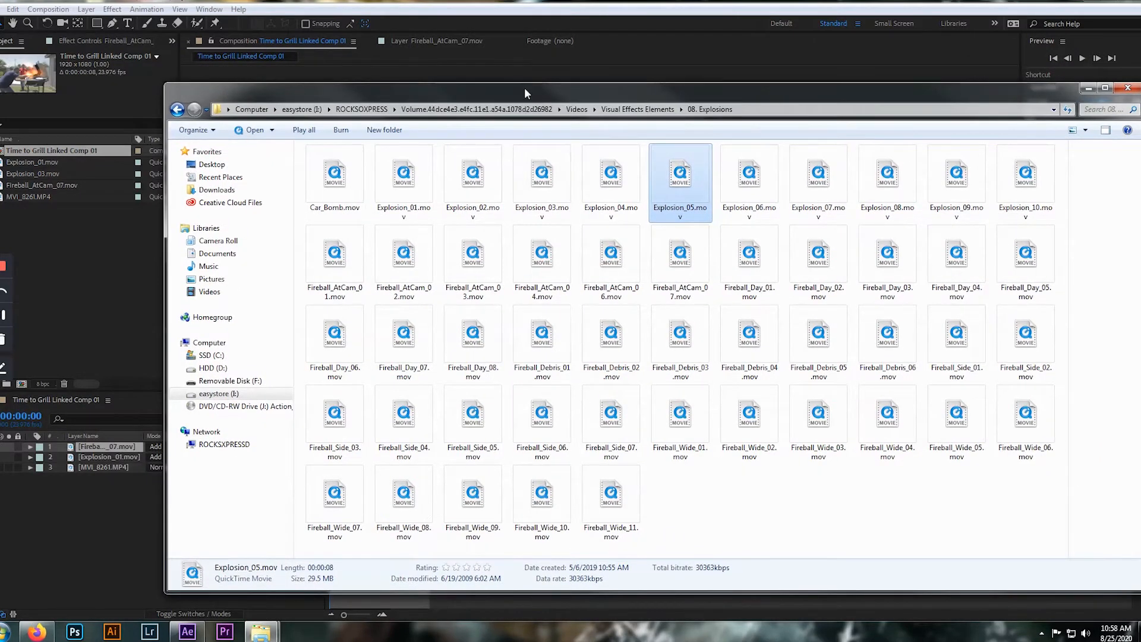
left_click(404, 178)
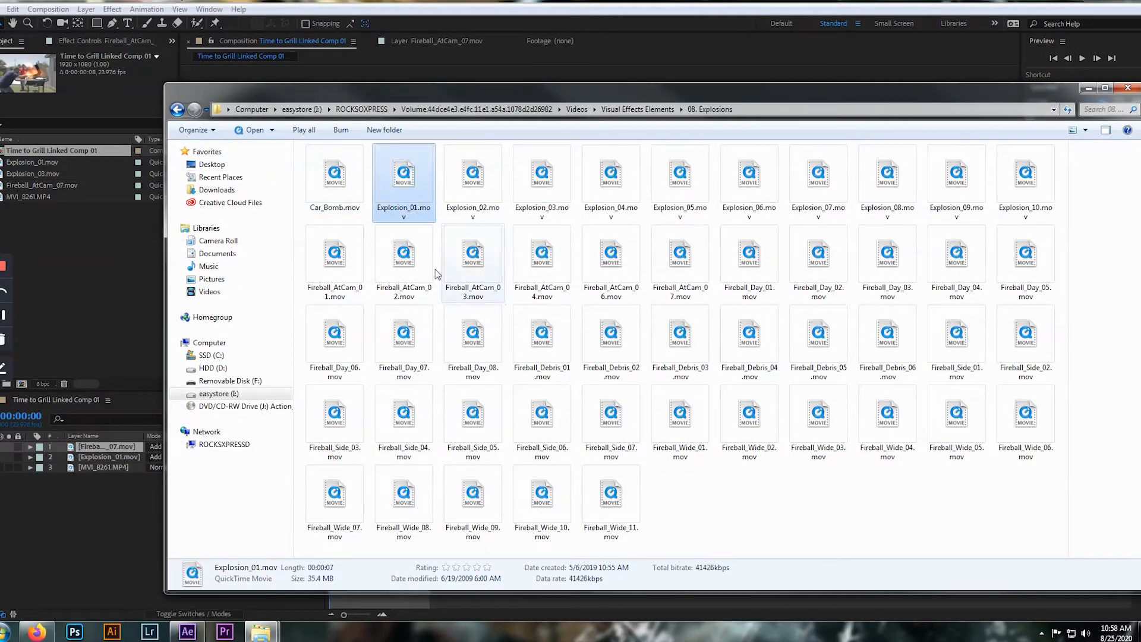
left_click(550, 178)
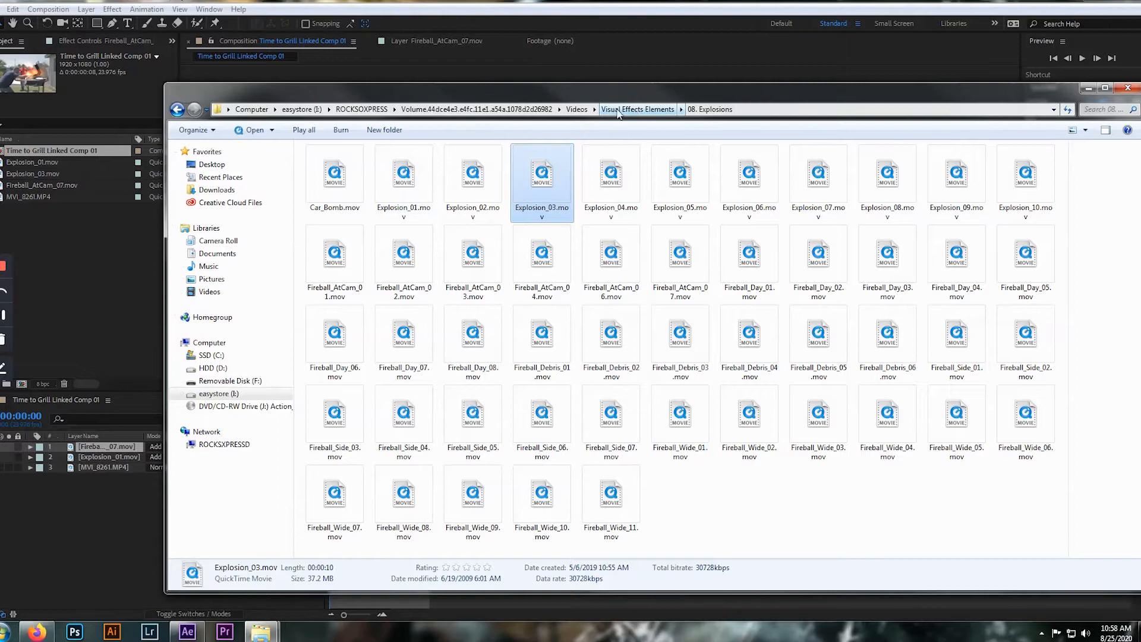
Open the 09. Fire folder inside Visual Effects Elements and look over its fire clips
left_click(637, 109)
double_click(335, 180)
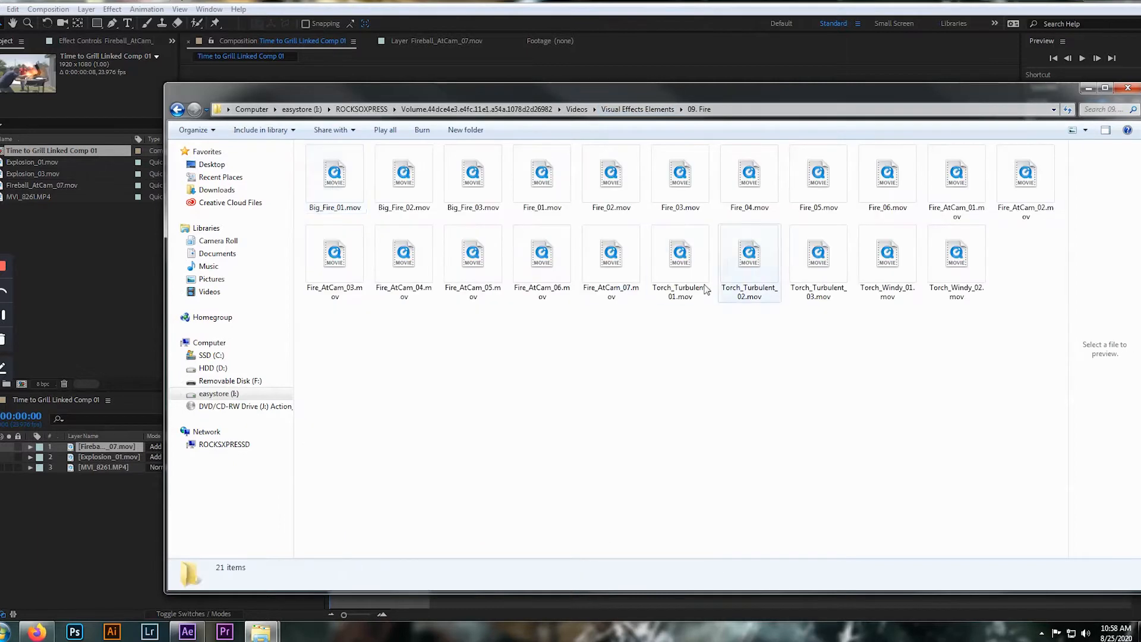
left_click(30, 185)
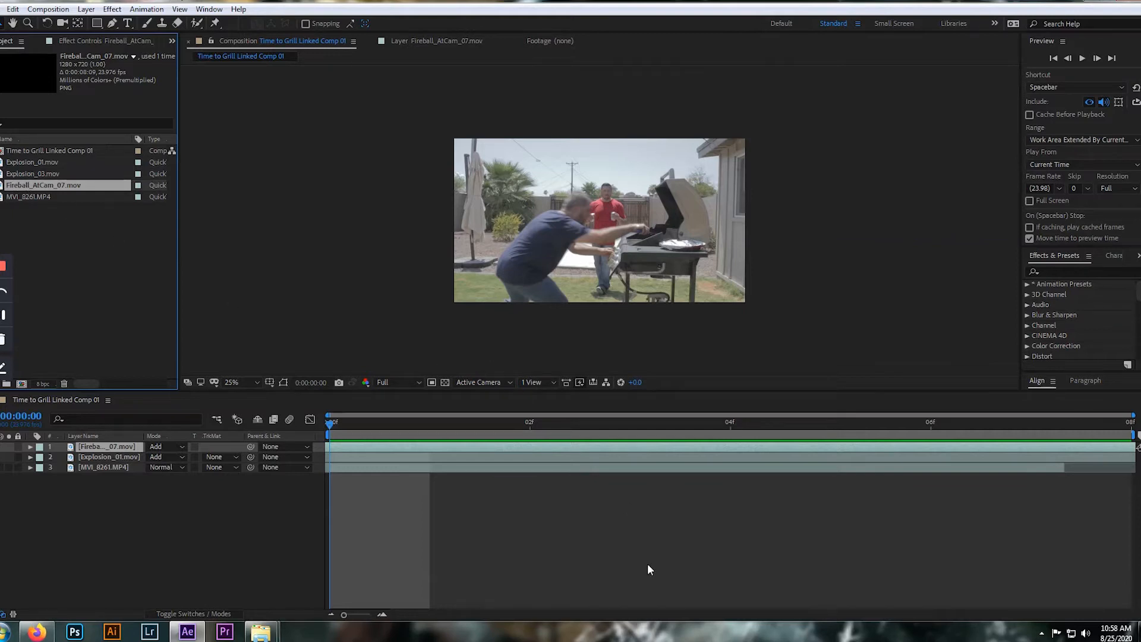
mouse_move(261, 631)
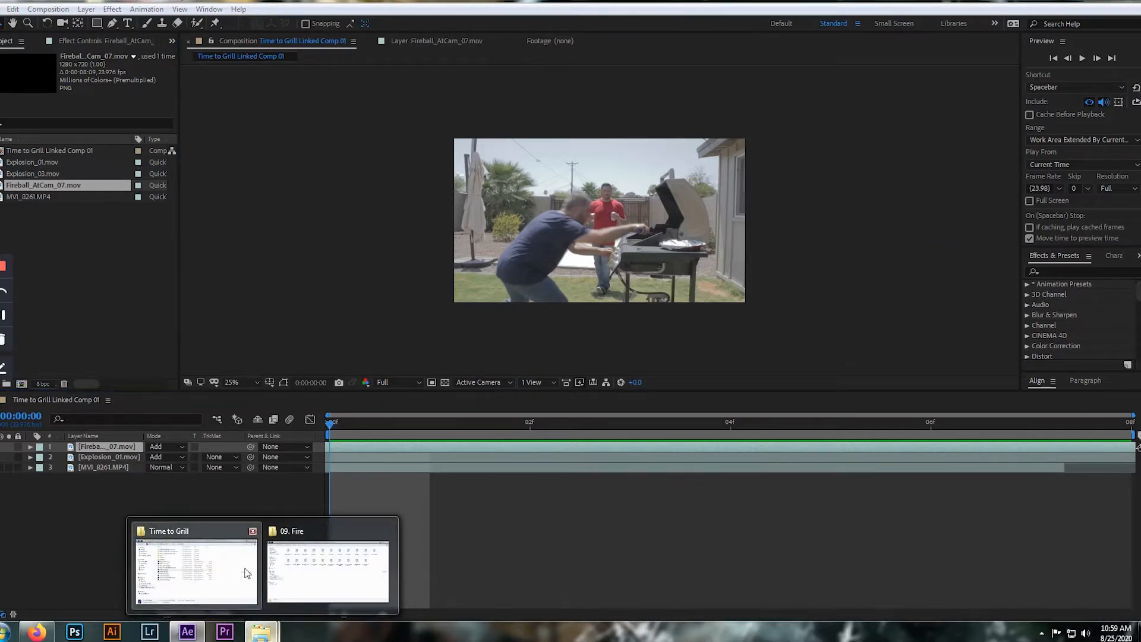
left_click(328, 570)
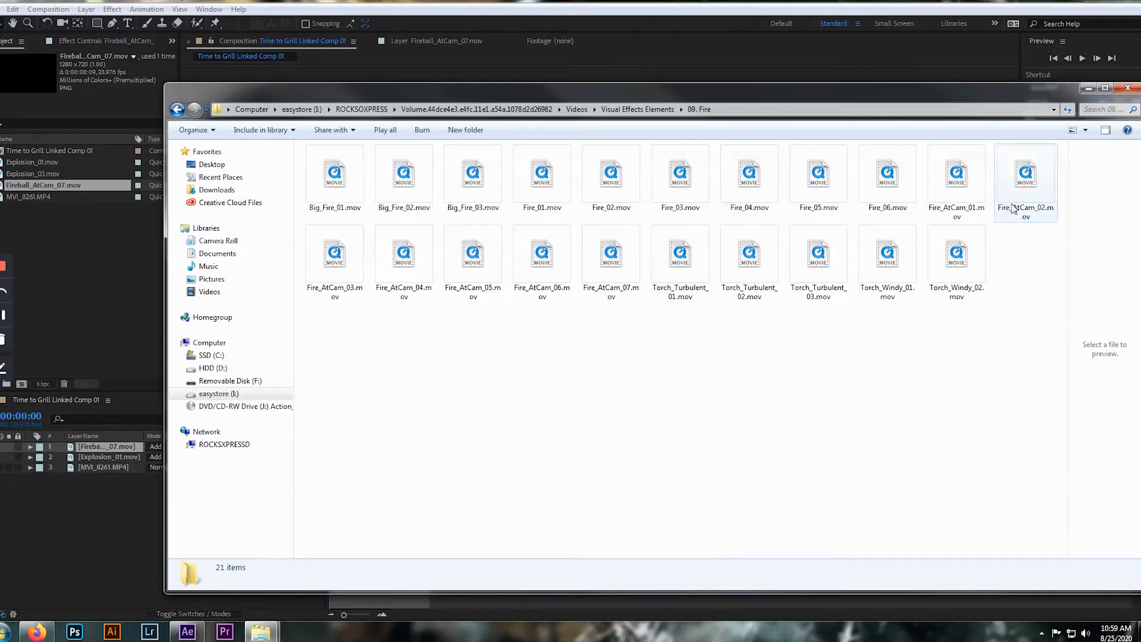
Play Fire_AtCam_07.mov from the 09. Fire folder as a preview and close the player
left_click(622, 263)
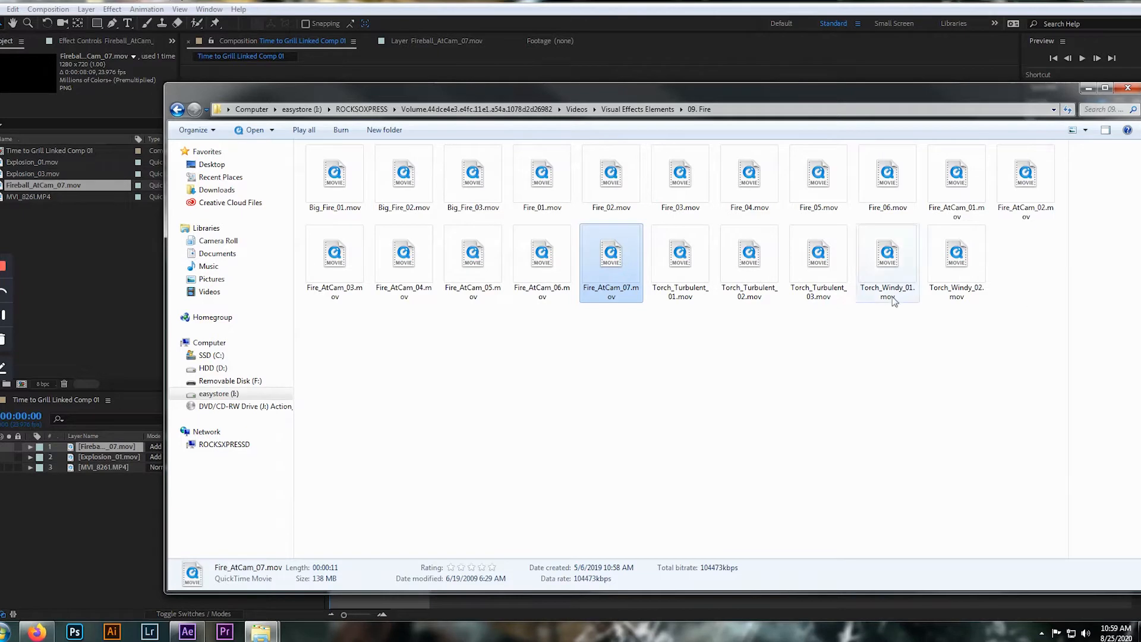
key("Return")
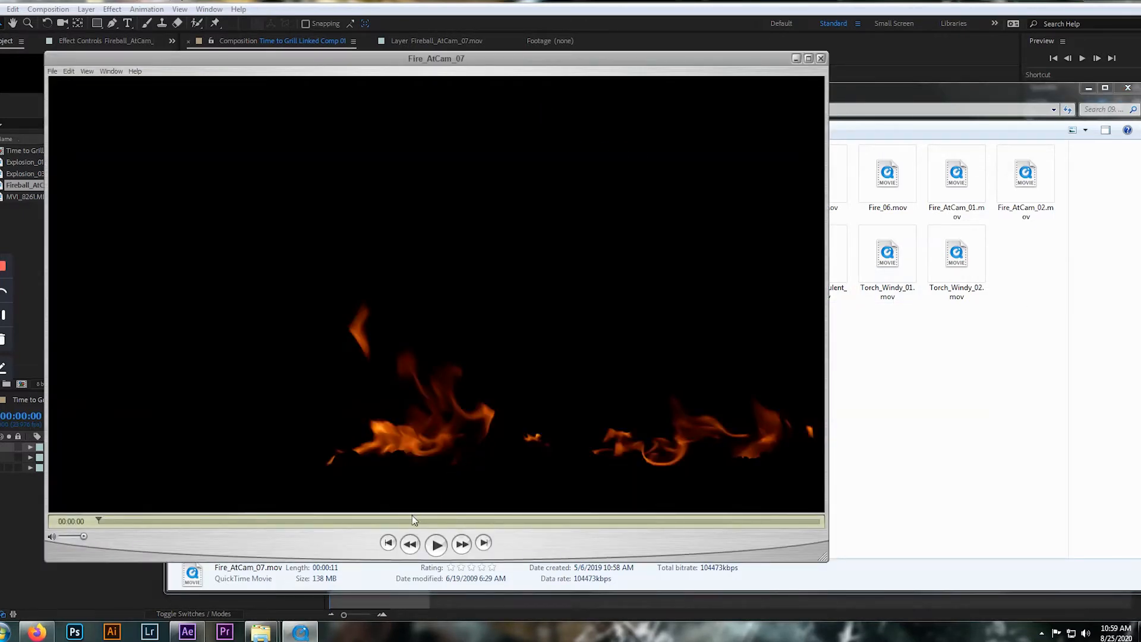
left_click(439, 548)
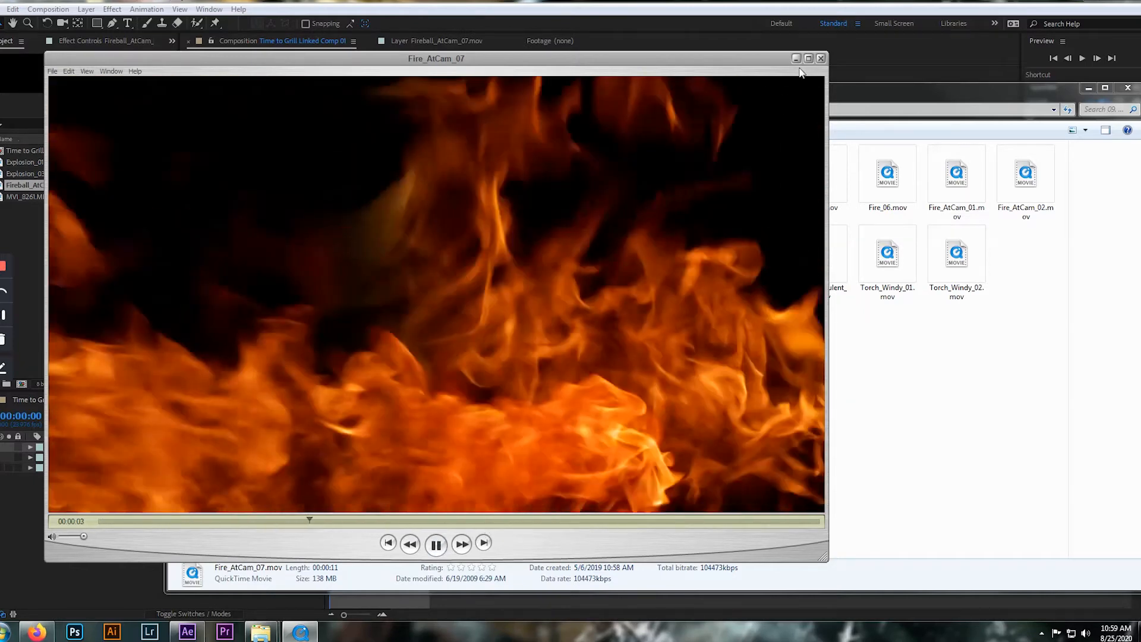
left_click_drag(773, 55, 813, 49)
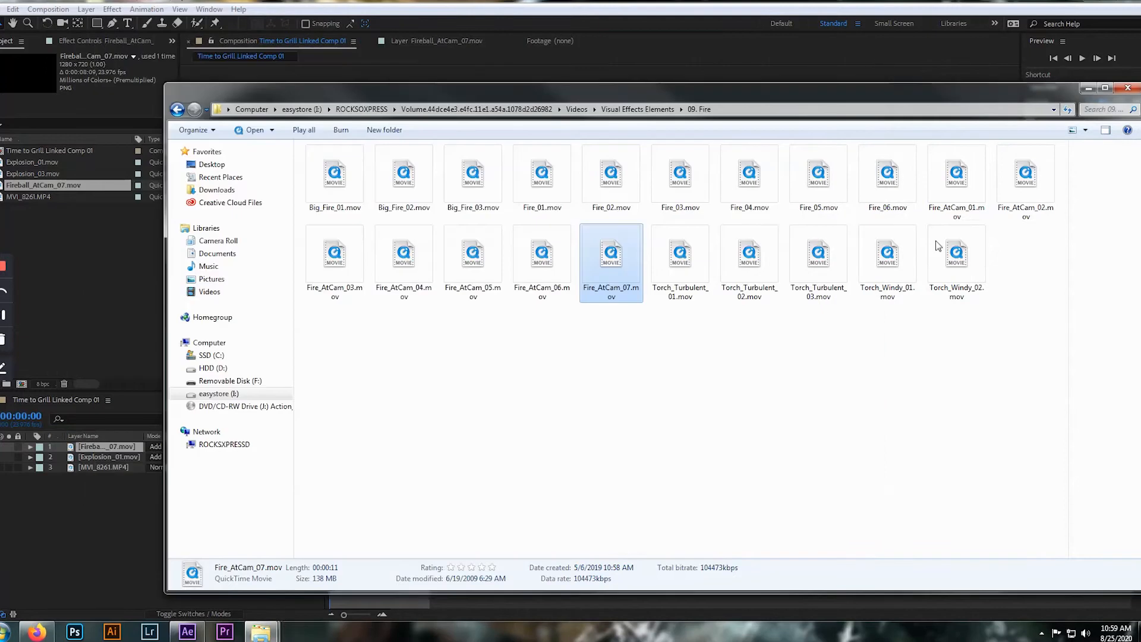
left_click(860, 51)
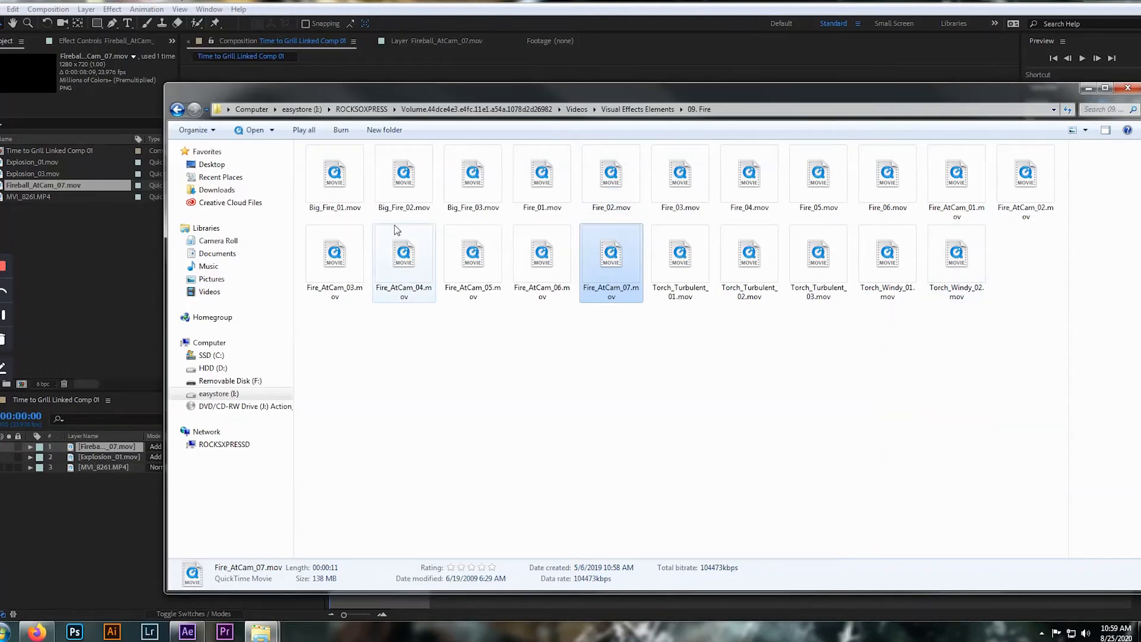
Preview Big_Fire_01.mov in the media player and close it
left_click(335, 173)
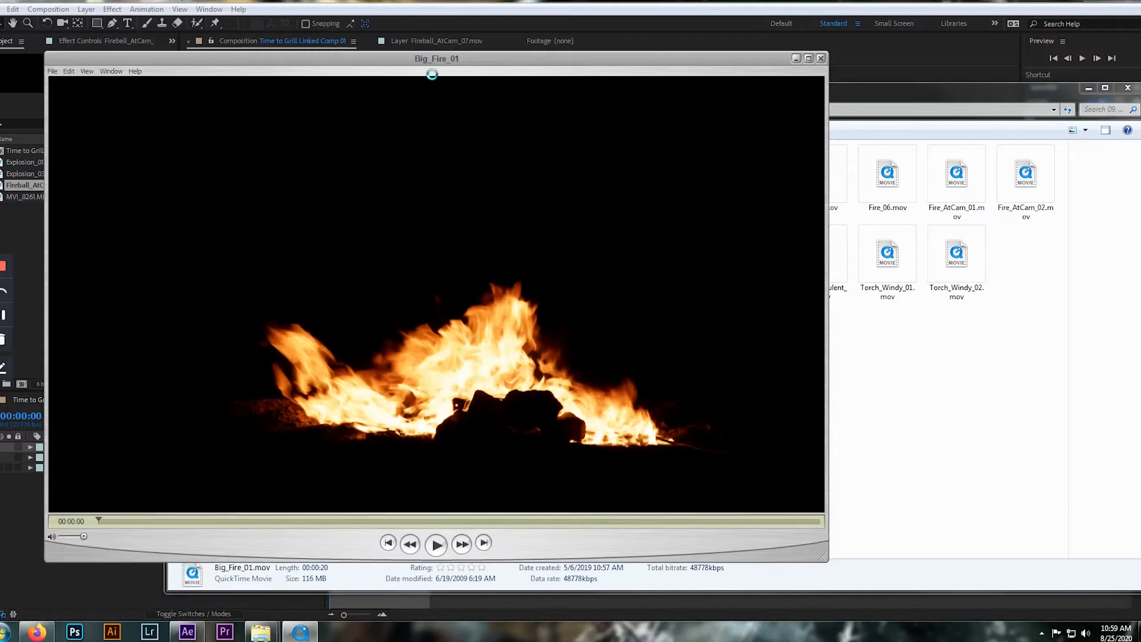
left_click(436, 545)
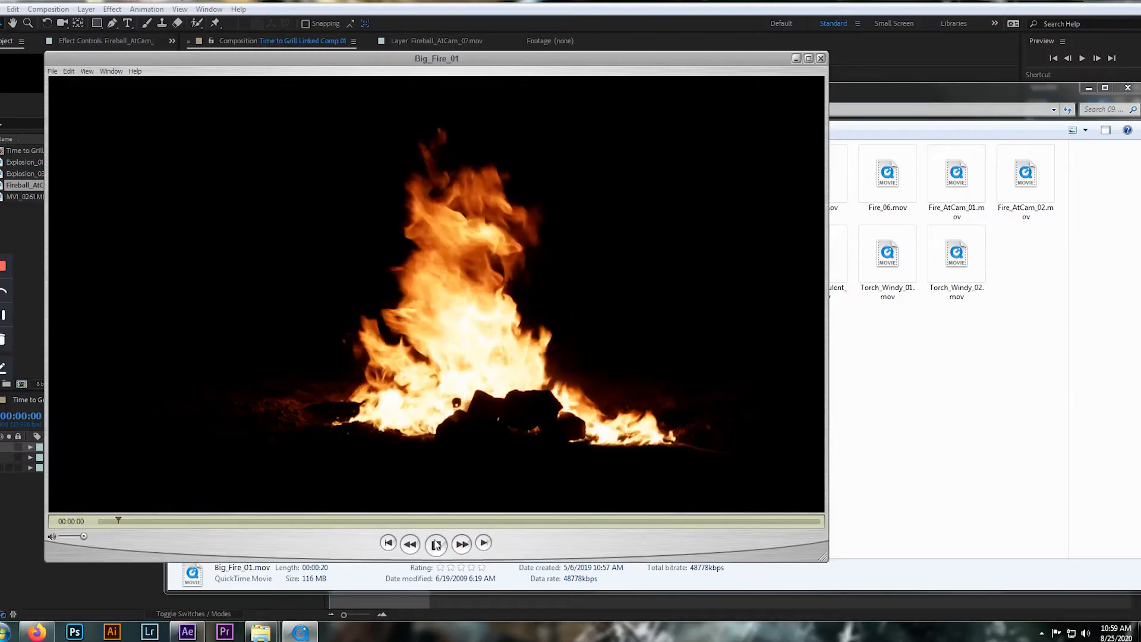
left_click(820, 59)
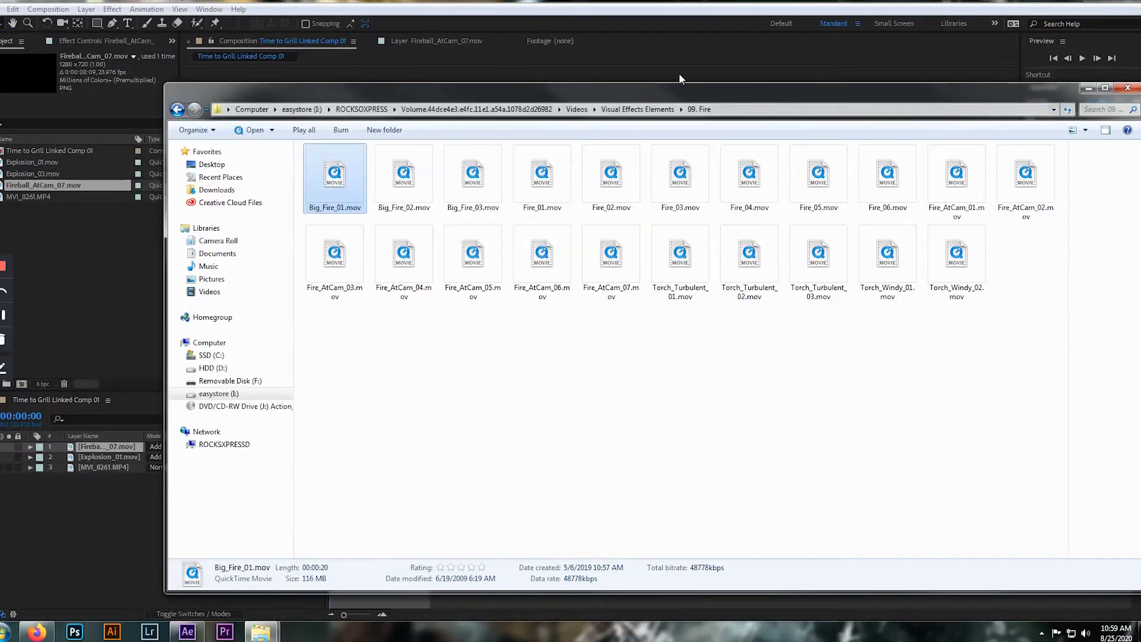
Move the 09. Fire folder window aside, shrink it, and switch back to the After Effects project
left_click(659, 55)
left_click_drag(1129, 134, 505, 53)
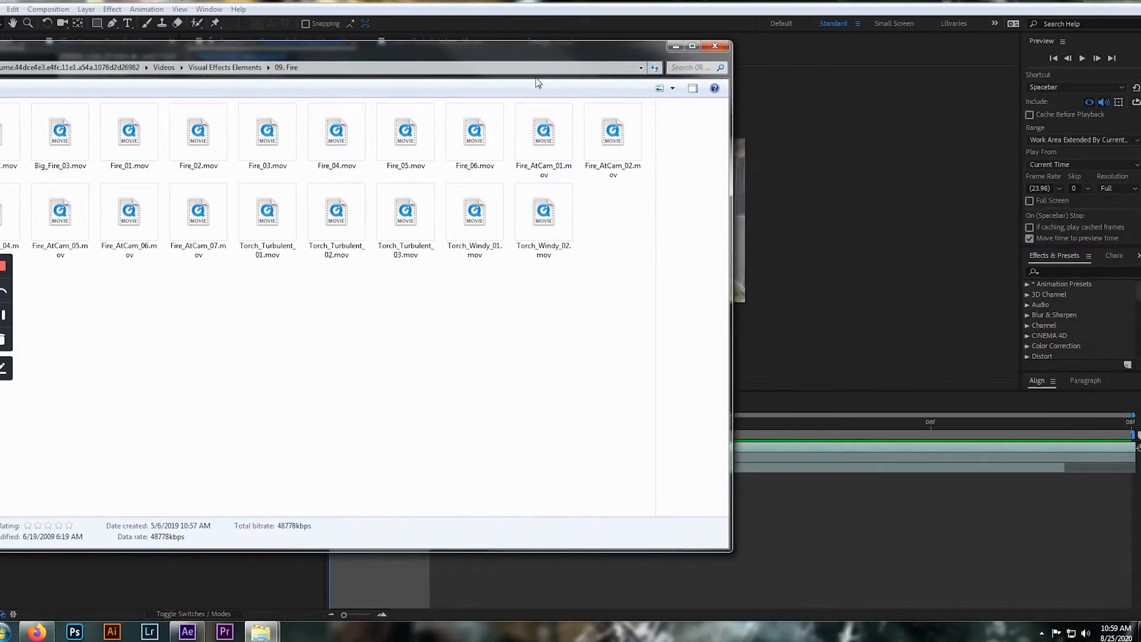
left_click_drag(733, 552, 638, 488)
left_click(71, 185)
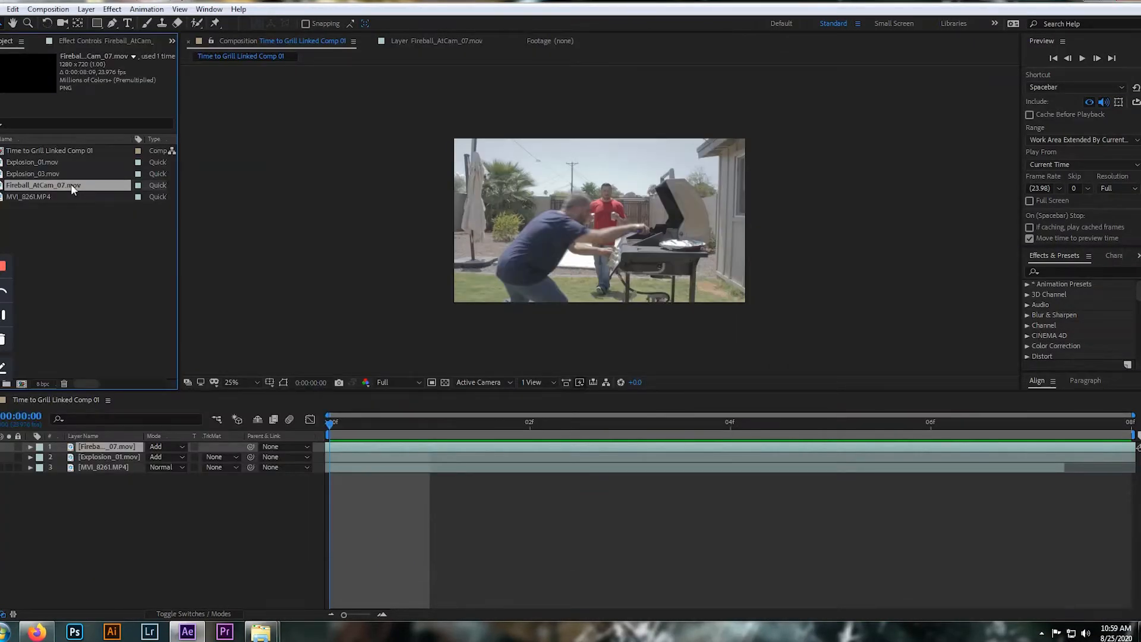
left_click(105, 253)
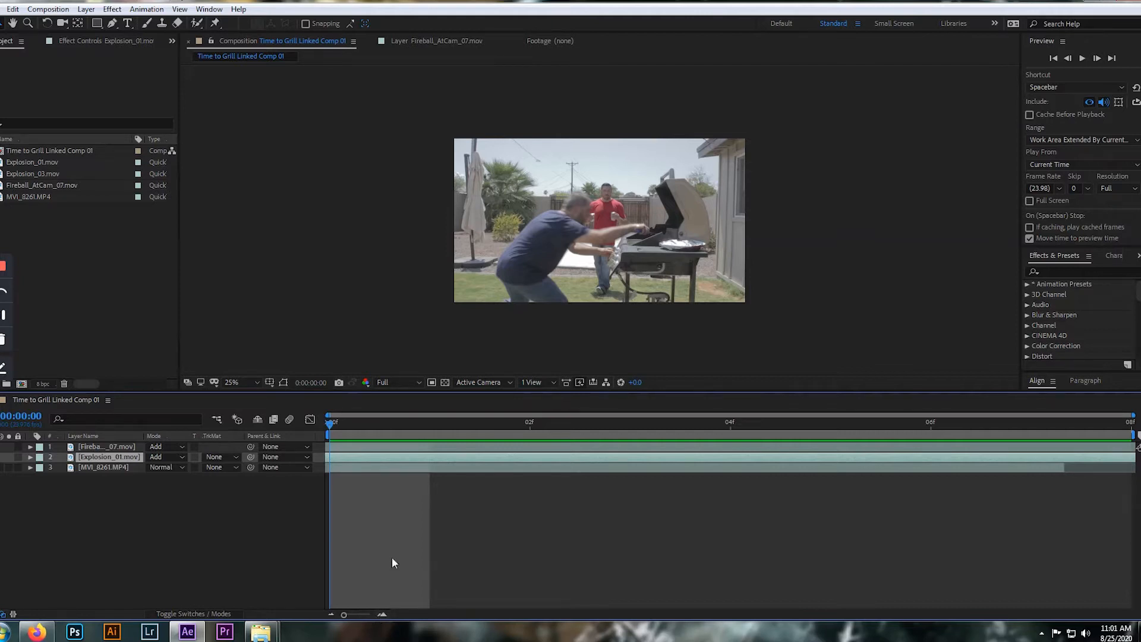
Delete the Fireball_AtCam_07 and Explosion_01 layers from the composition and show the layer switches instead of the modes
left_click(112, 444)
left_click(110, 458, "shift")
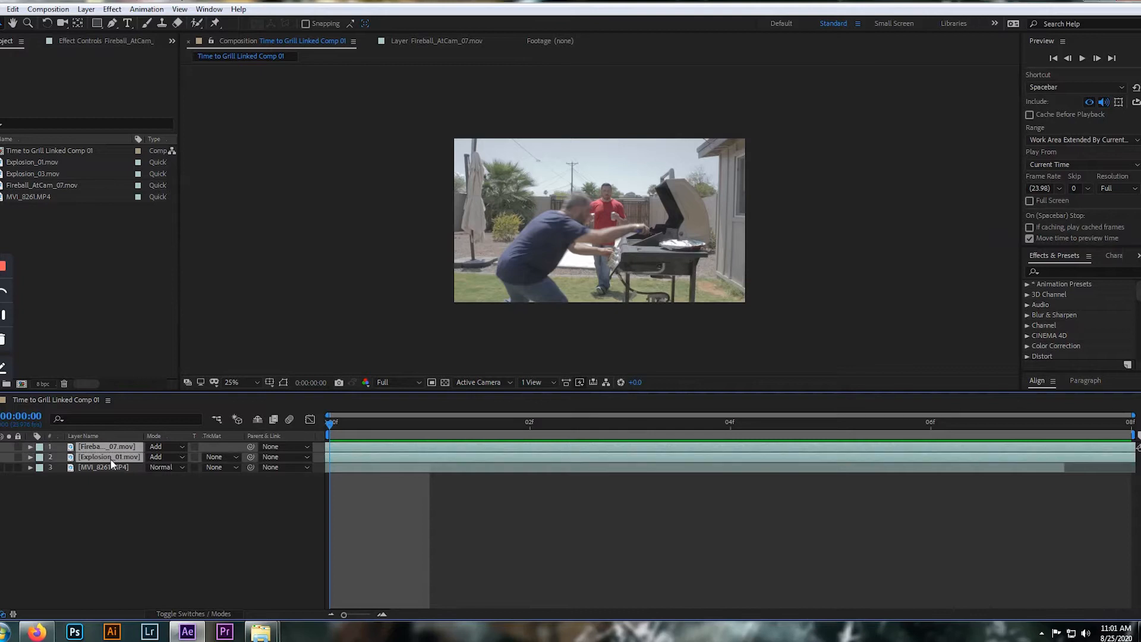
key("Delete")
key("F4")
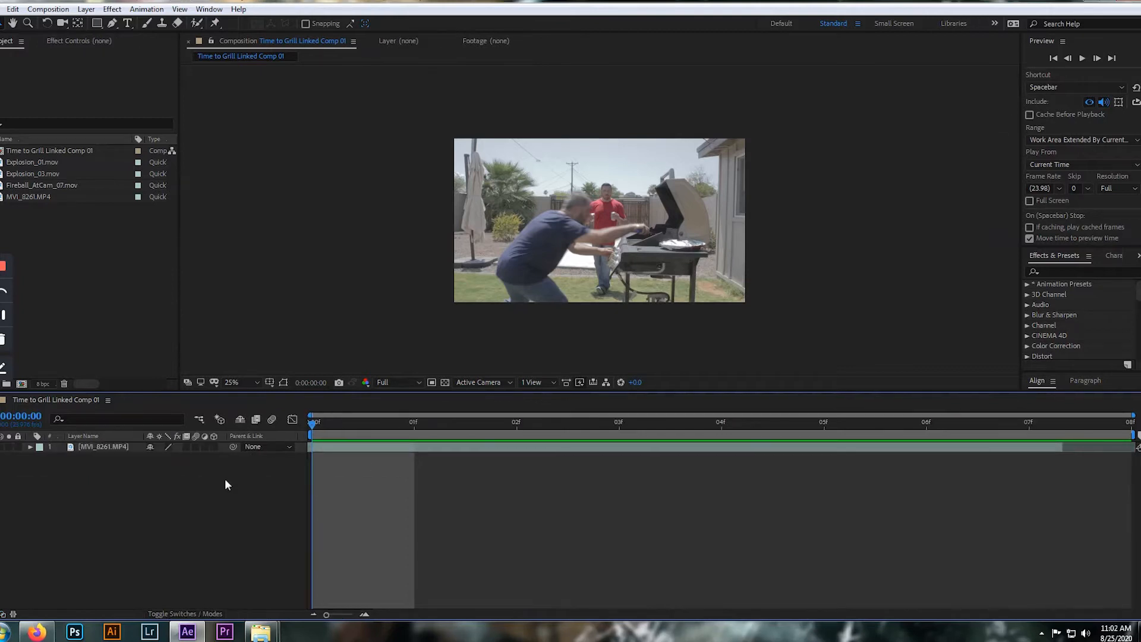
Add Explosion_01.mov to the composition as a layer above MVI_8261.MP4, starting at frame 0
left_click(65, 203)
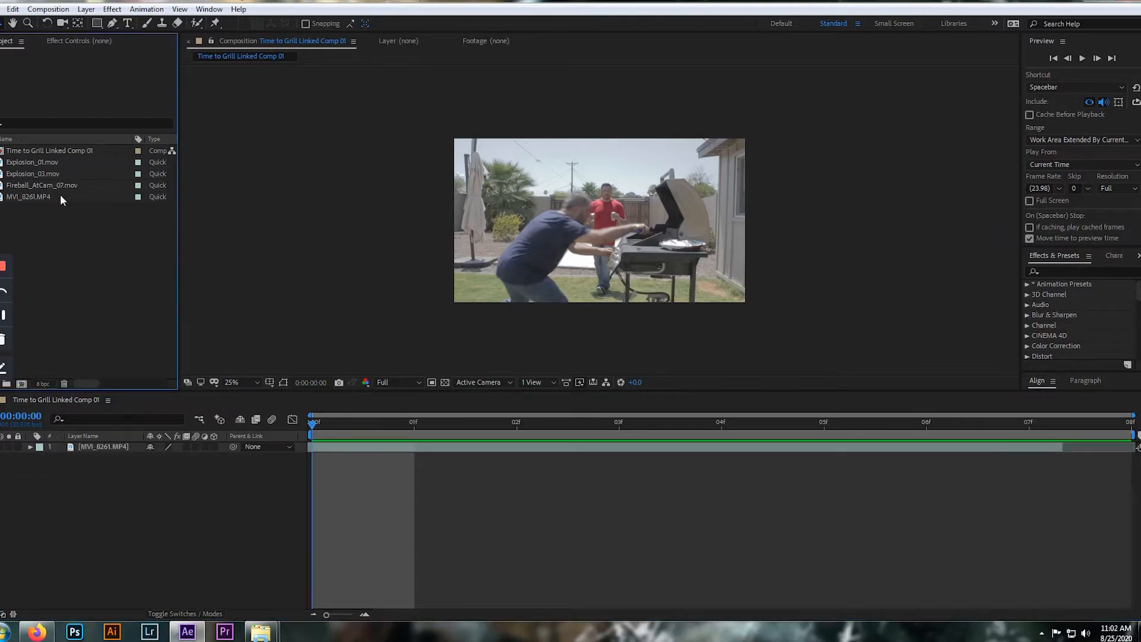
left_click(50, 174)
left_click_drag(50, 163, 316, 486)
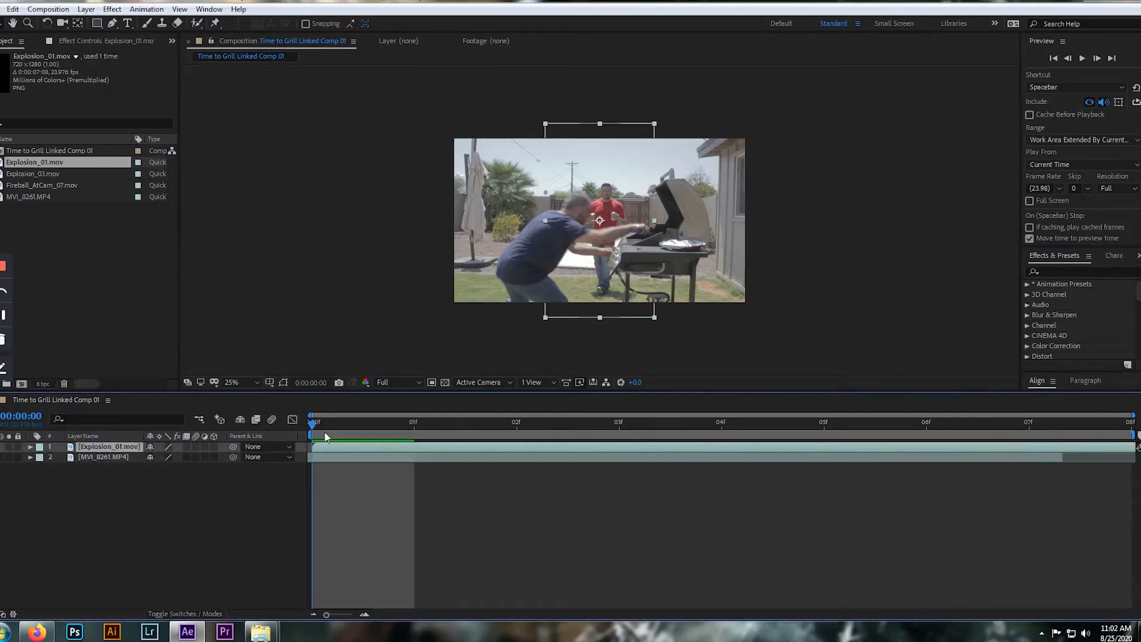
Go to frame 5, preview the Explosion_01.mov layer shifted earlier in time, and return it to its start at frame 0
left_click_drag(311, 419, 470, 430)
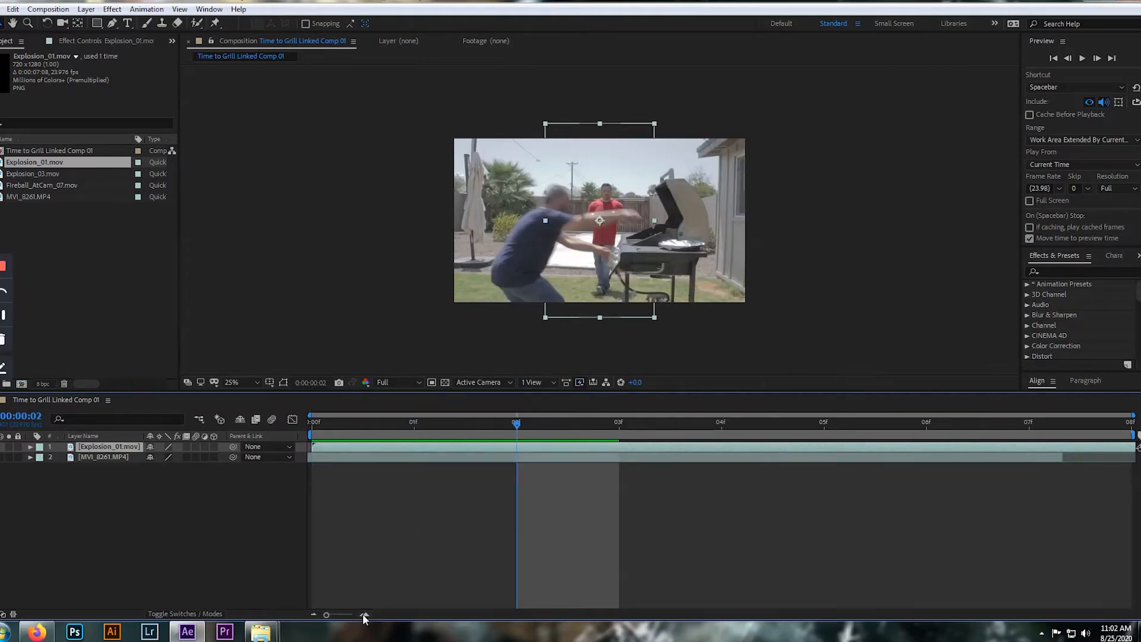
left_click_drag(519, 424, 802, 443)
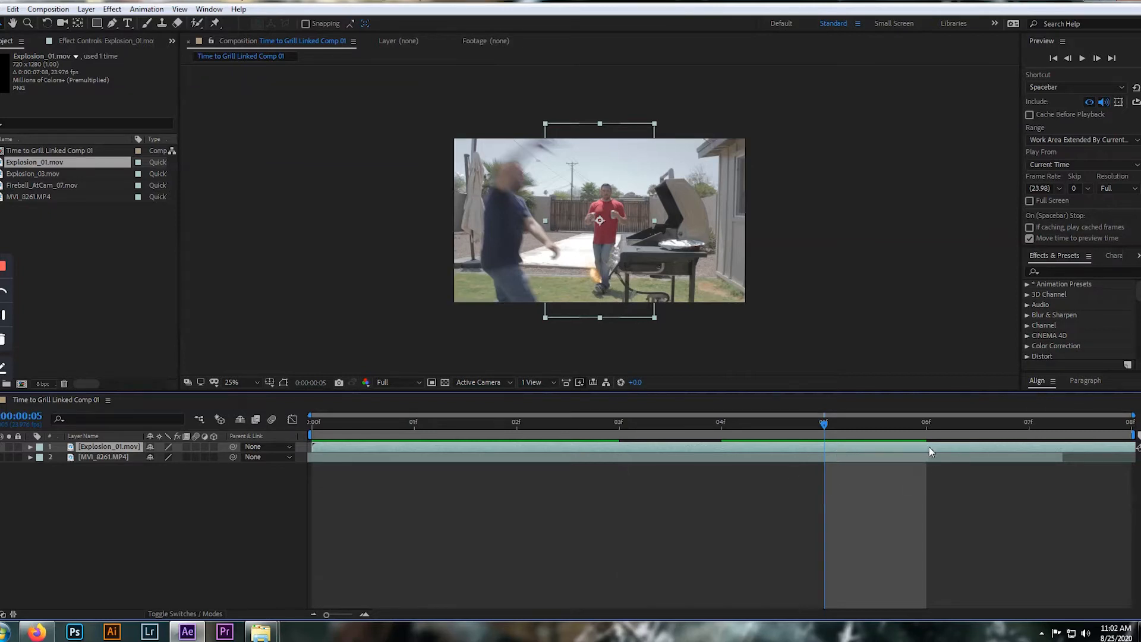
left_click_drag(909, 447, 647, 444)
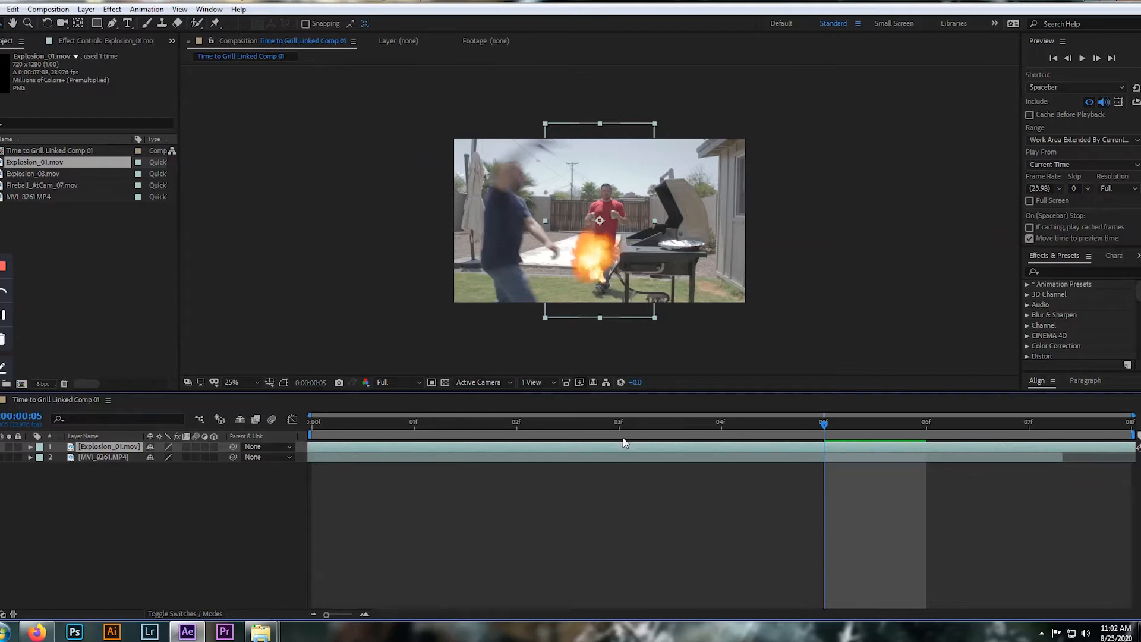
left_click_drag(480, 446, 724, 444)
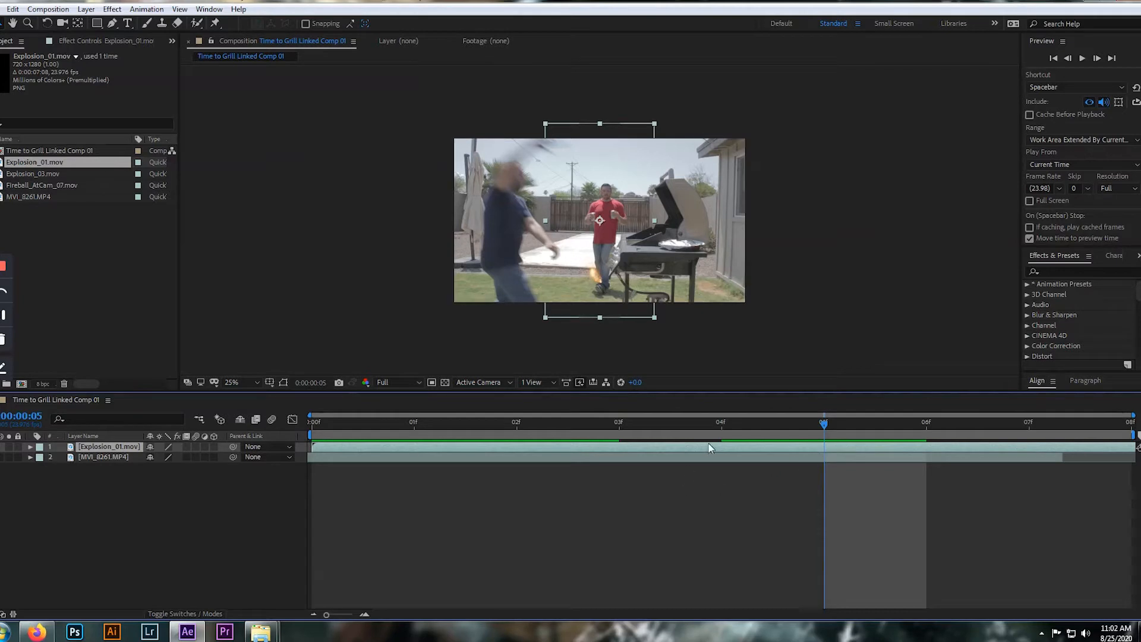
Trim the start of the Explosion_01.mov layer at frame 5 and shift the trimmed layer back to begin at frame 0
left_click_drag(707, 451, 769, 447)
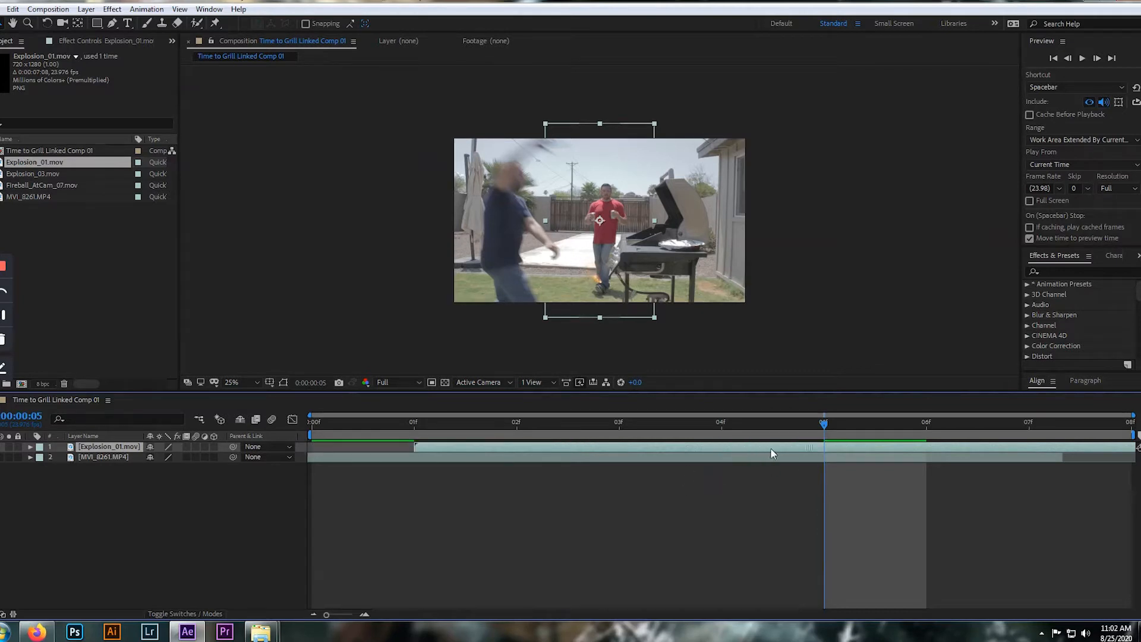
left_click_drag(417, 446, 823, 476)
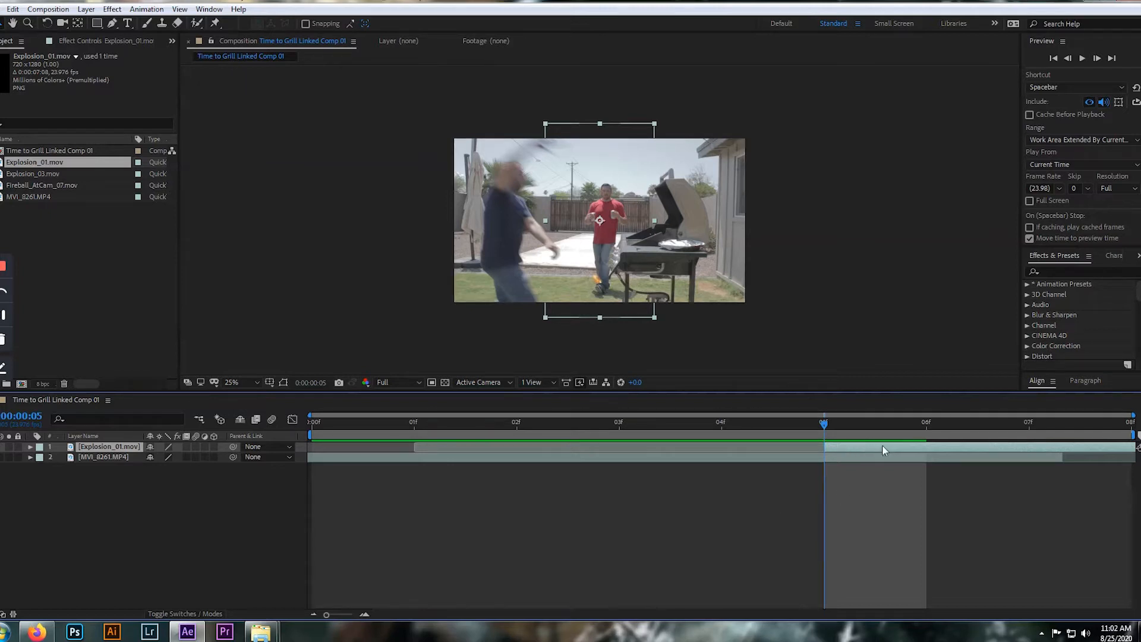
left_click_drag(856, 449, 343, 448)
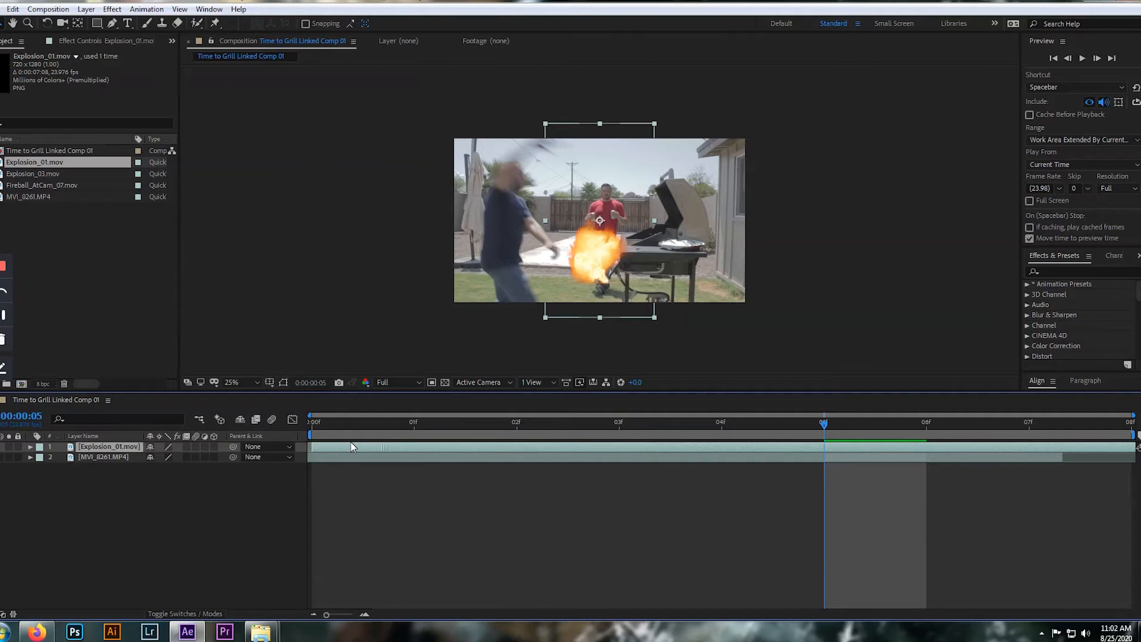
Preview the composition from frame 0, check frames 1 and 2, and shift the Explosion_01.mov layer slightly earlier in time
key("Home")
key("space")
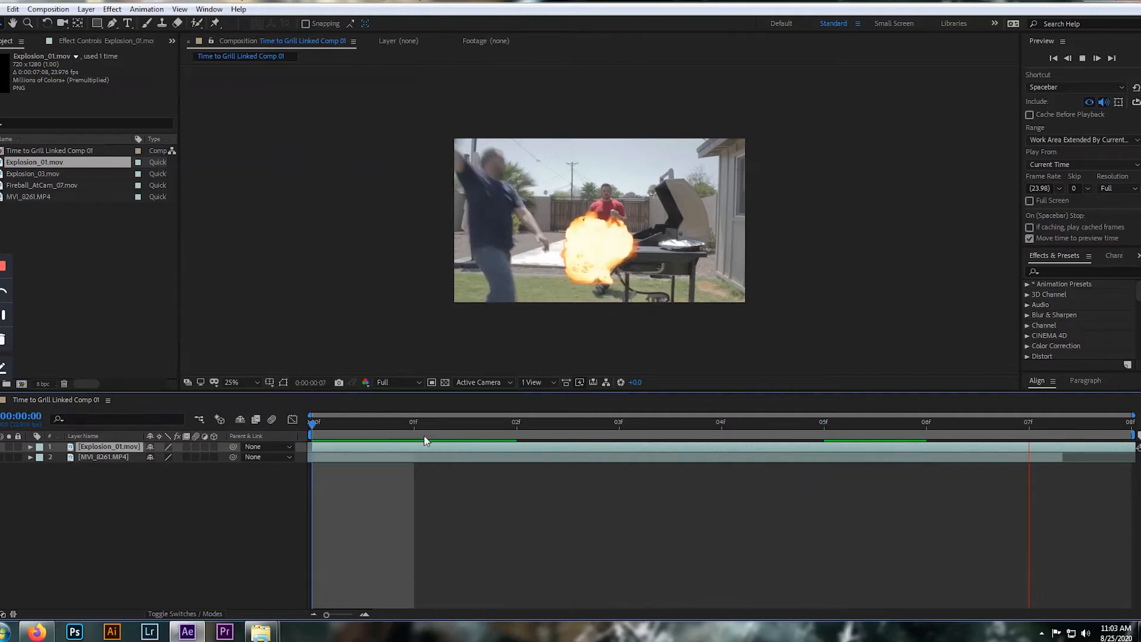
left_click(423, 435)
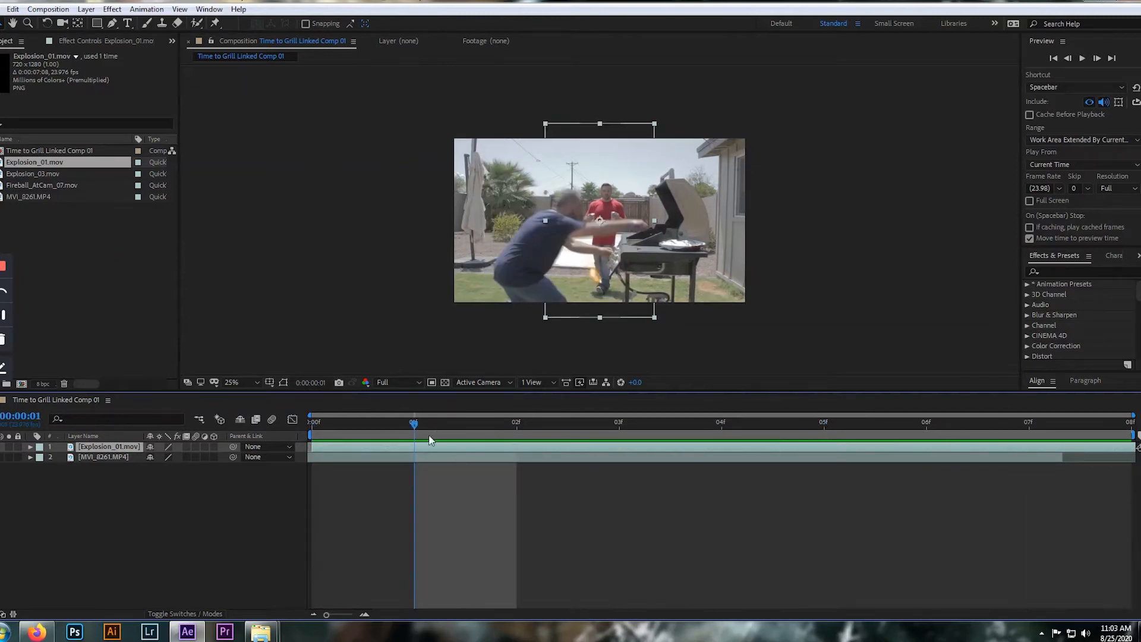
left_click_drag(468, 423, 507, 454)
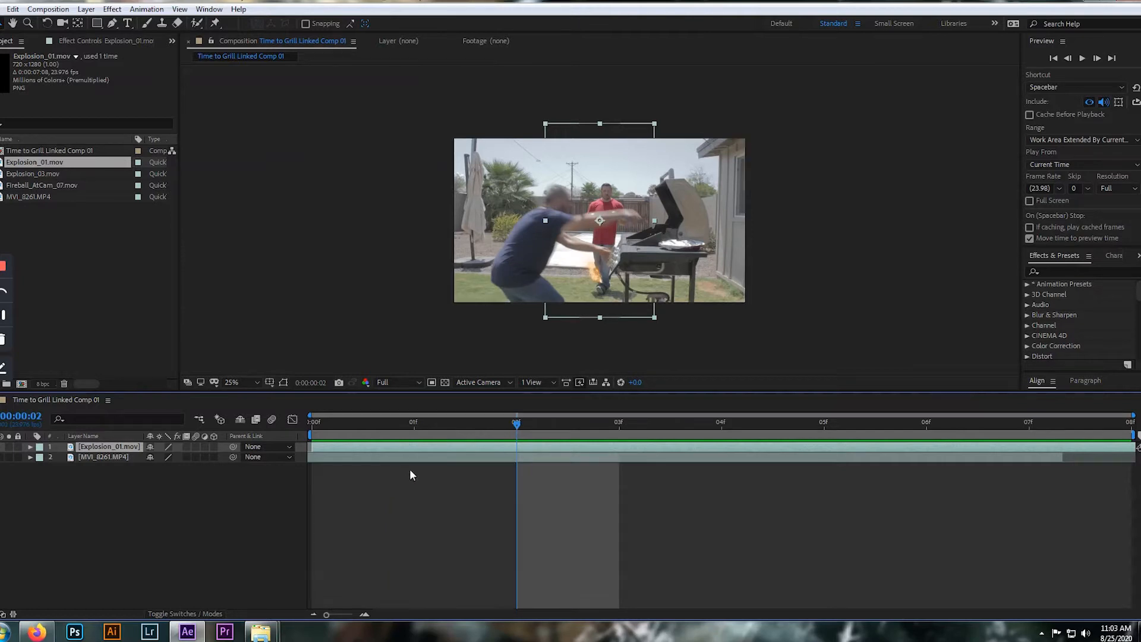
mouse_move(603, 444)
left_mouse_down()
mouse_move(346, 422)
mouse_move(272, 430)
left_mouse_up()
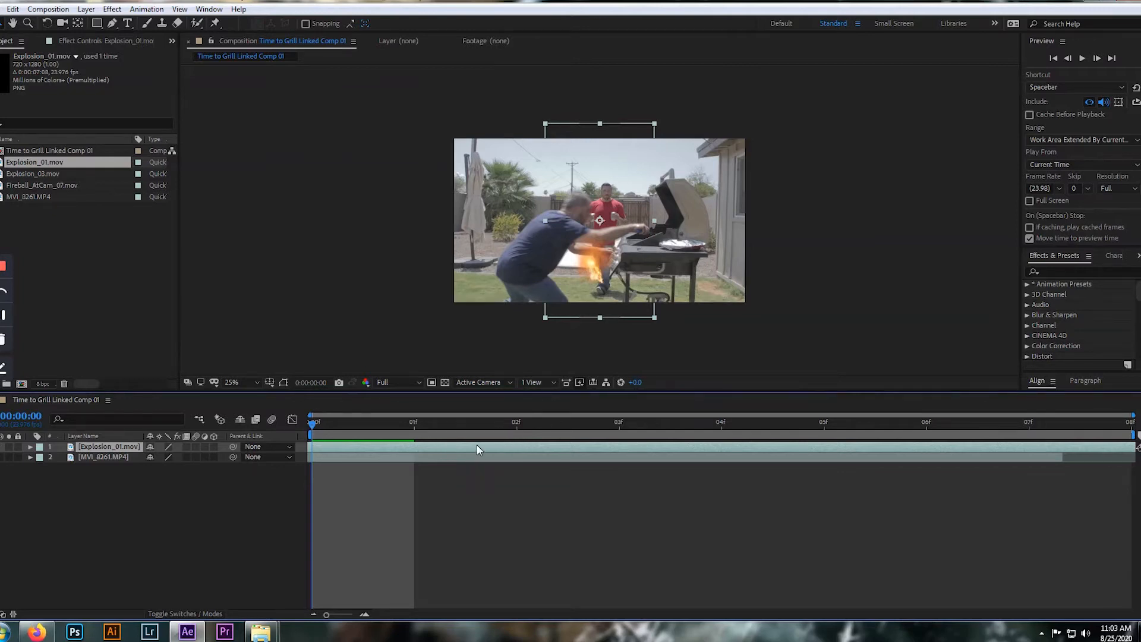
Position the Explosion_01.mov layer so that its flame rises from the open grill, beside the man's outstretched hand
left_click_drag(607, 275, 653, 239)
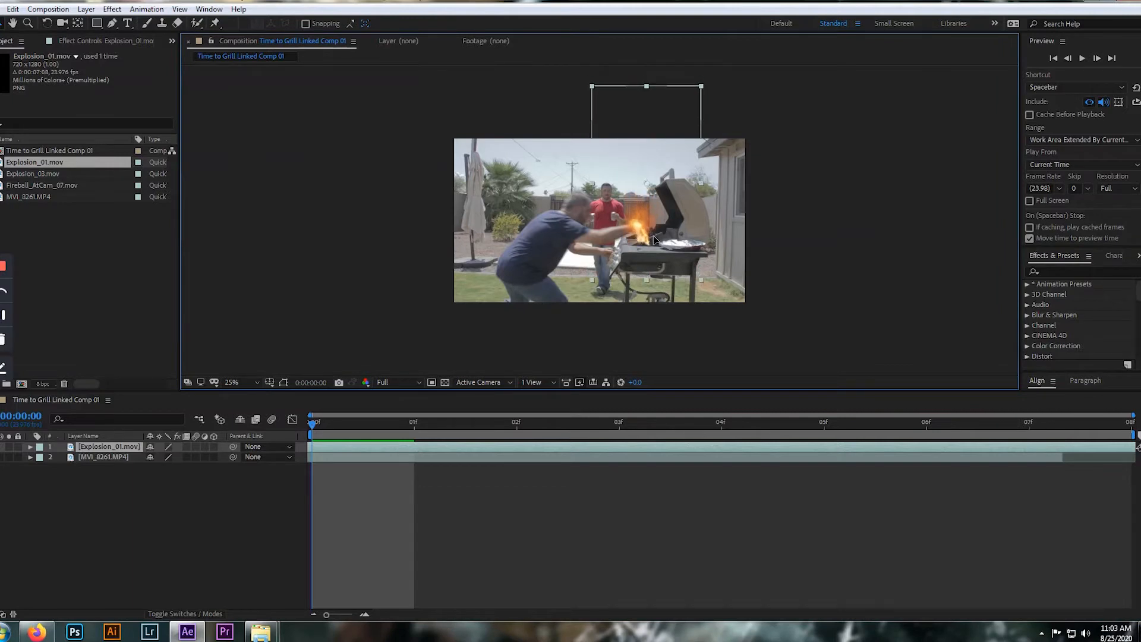
scroll(654, 239, "up", 6)
scroll(654, 258, "down", 2)
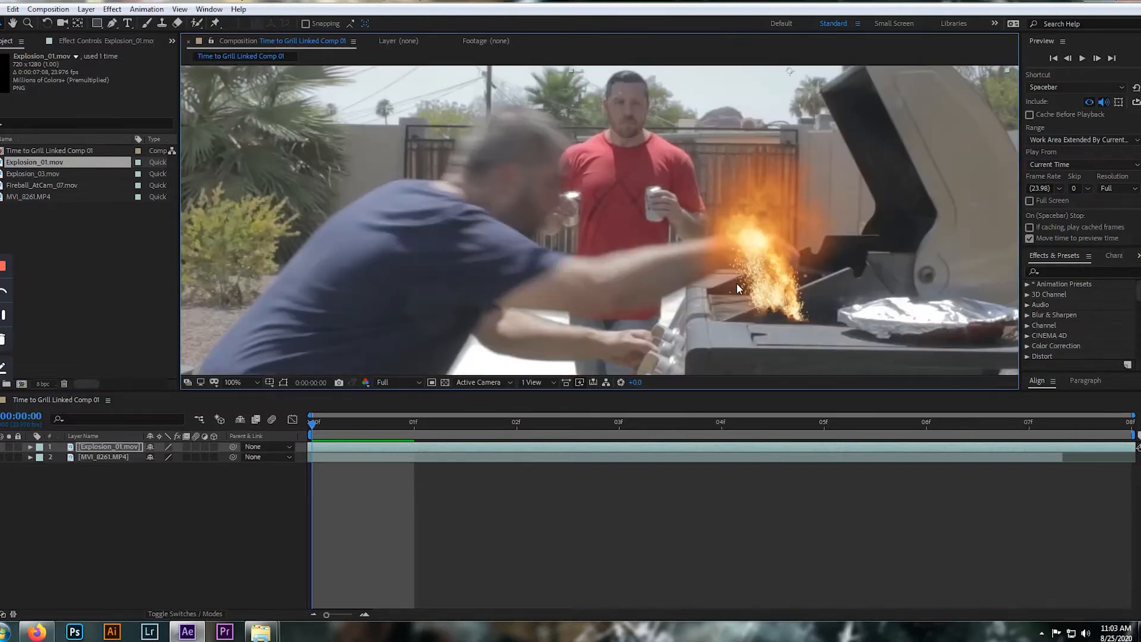
left_click_drag(745, 256, 733, 269)
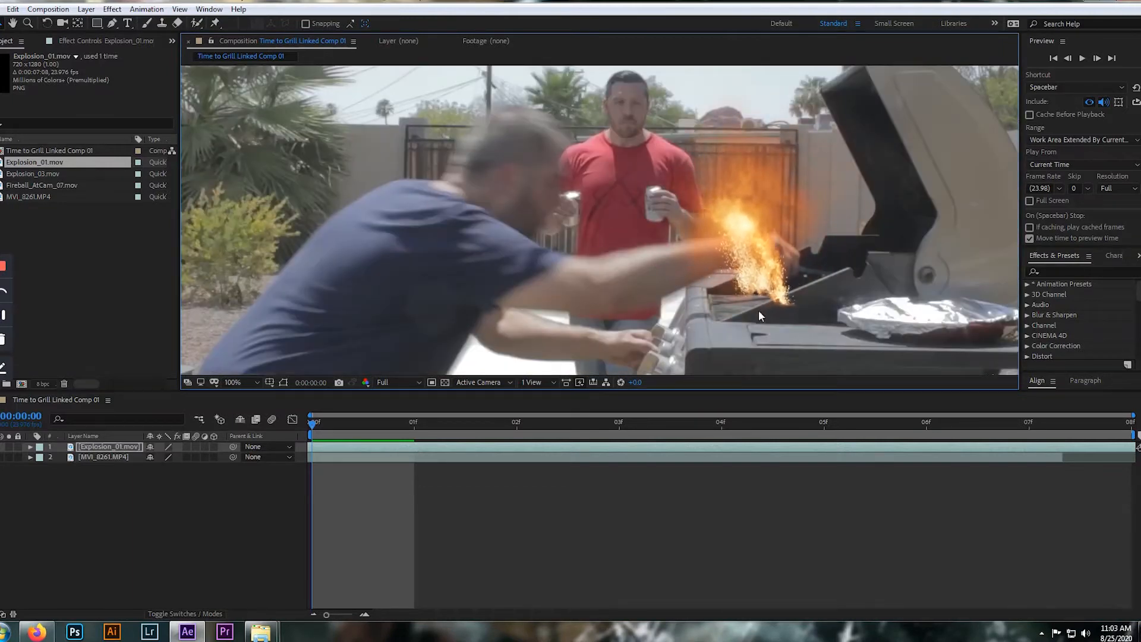
Check the explosion's placement at frame 1 and play back the composition repeatedly to review its timing
left_click_drag(313, 423, 423, 423)
scroll(610, 315, "down", 4)
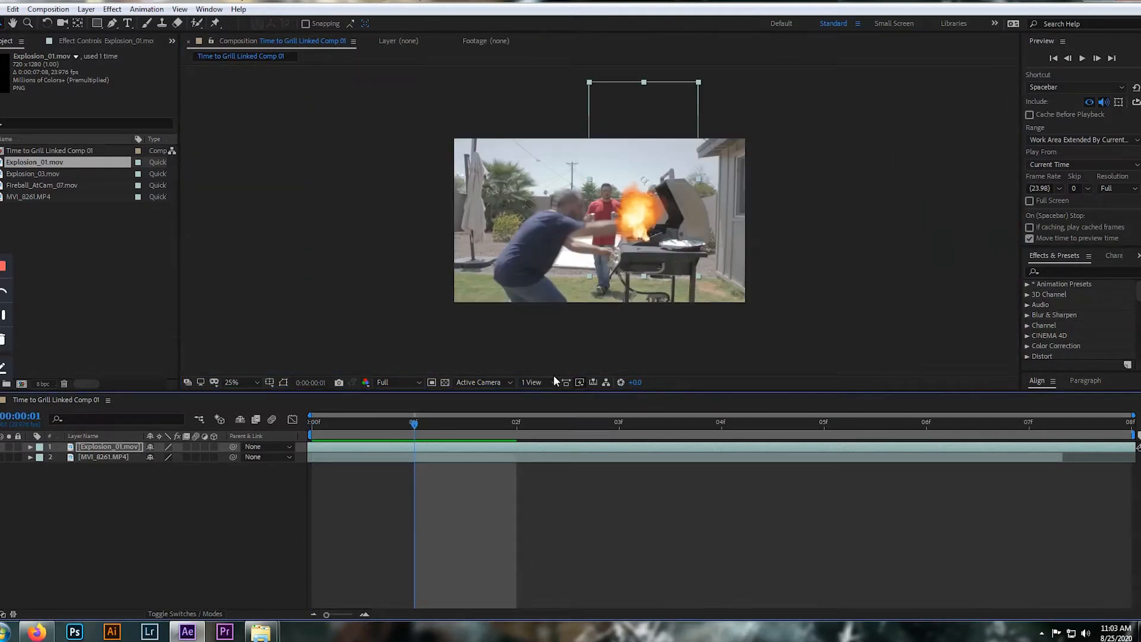
key("Page_Up")
key("space")
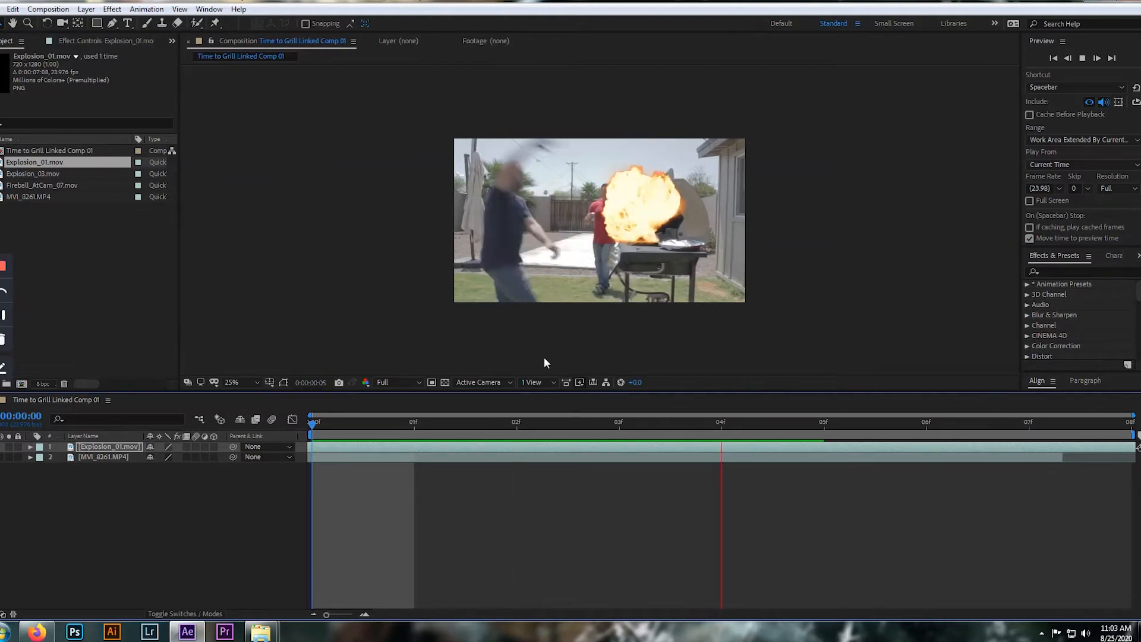
key("space")
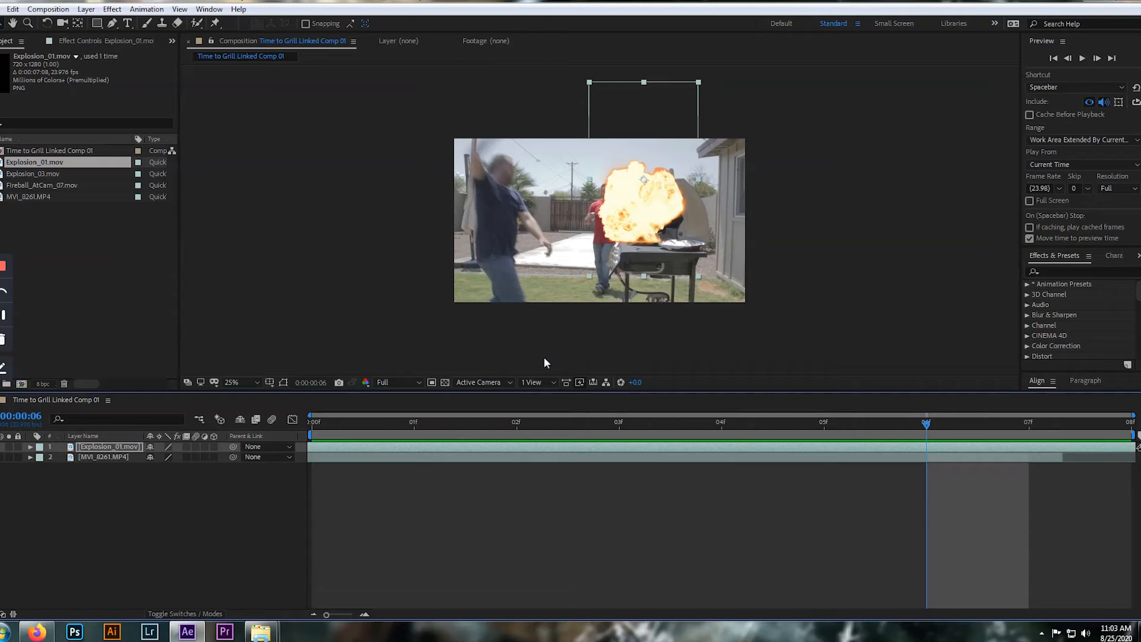
key("space")
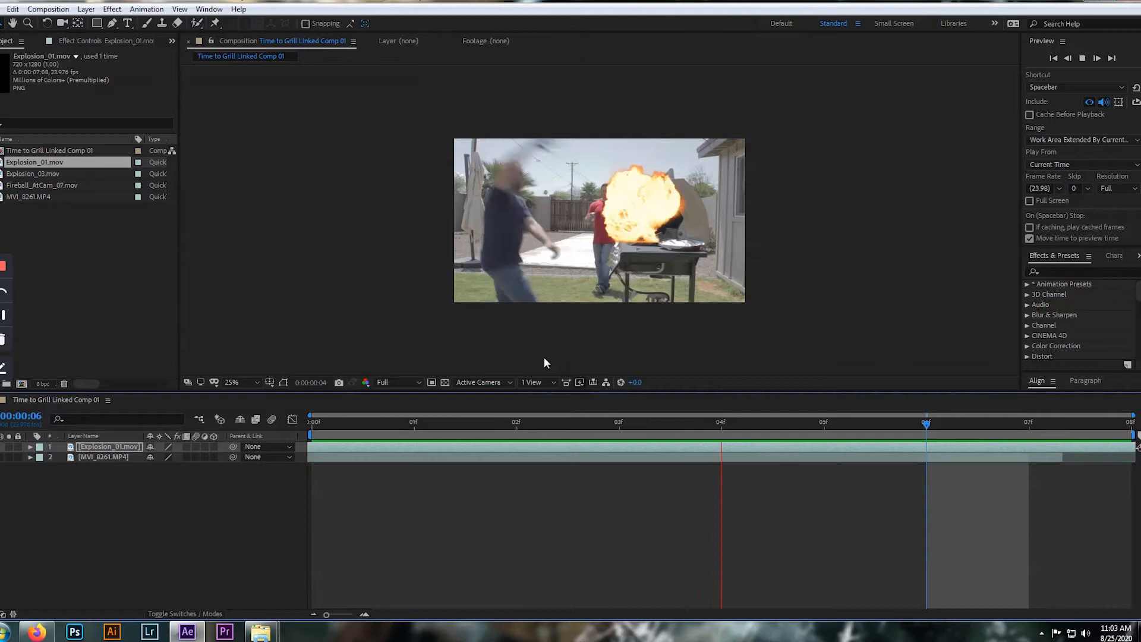
key("space")
key("space")
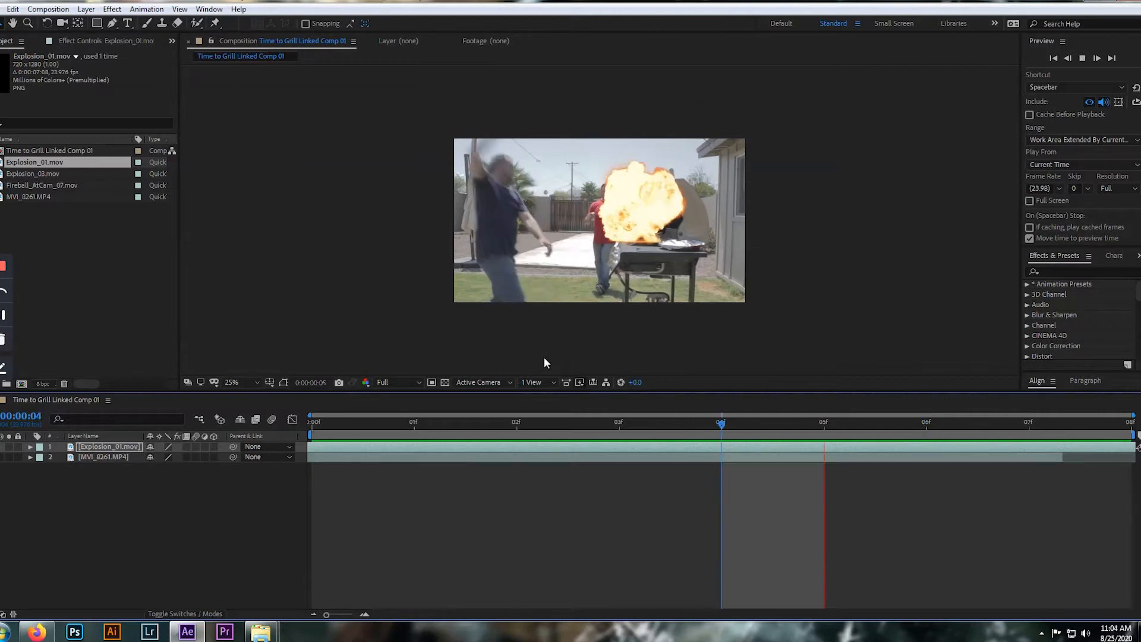
key("space")
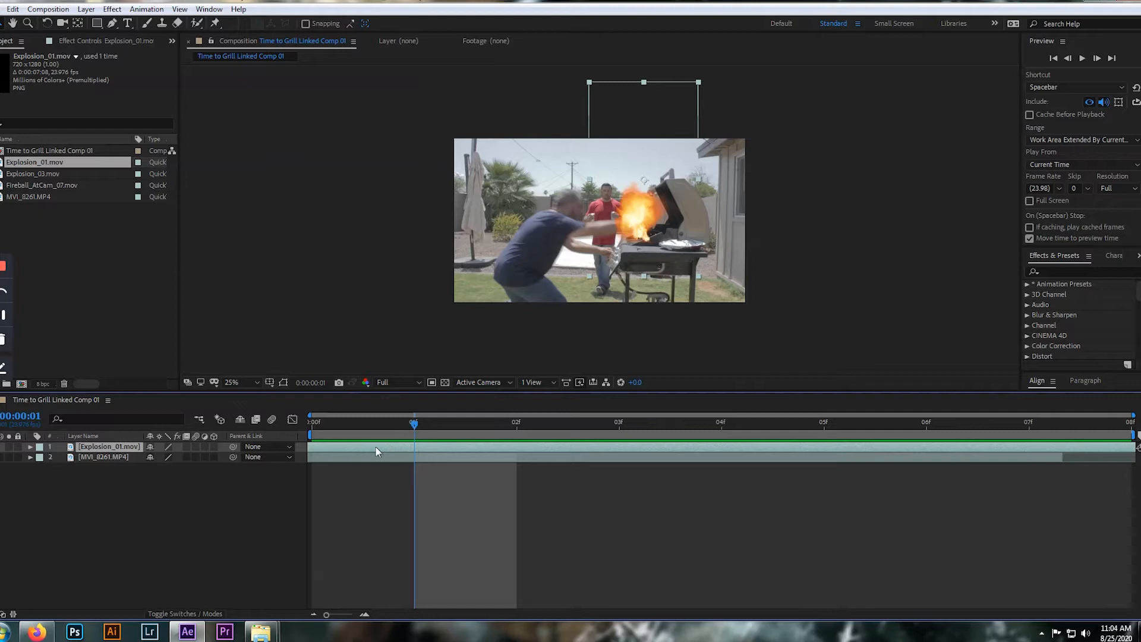
Scale the Explosion_01.mov layer to 171% and reposition it so the base of the fire sits on the grill
key("s")
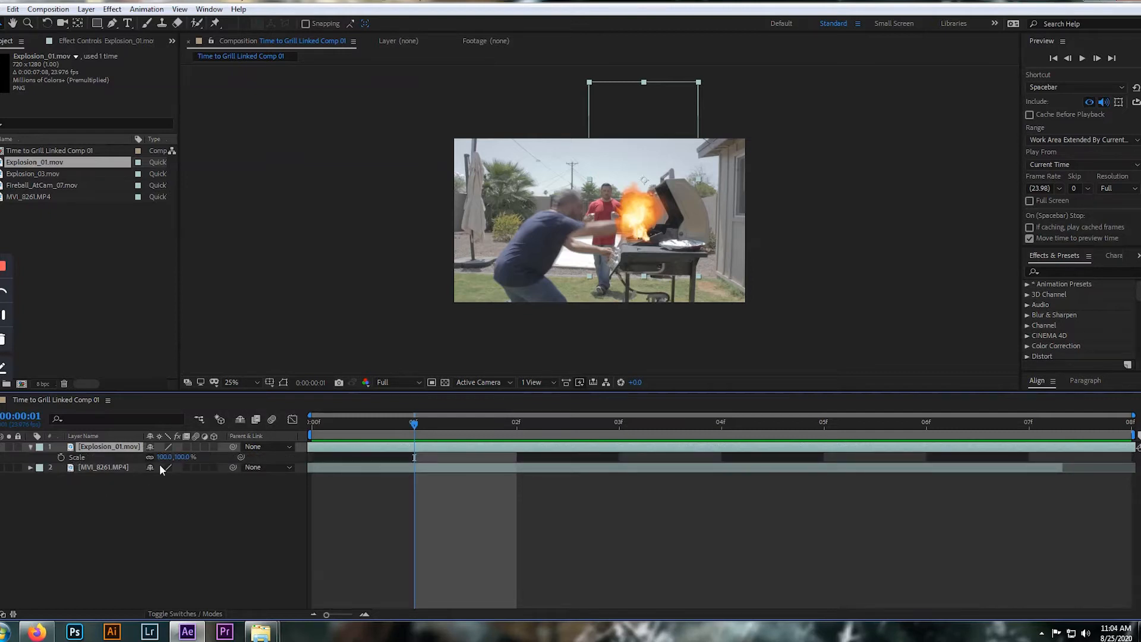
left_click_drag(189, 459, 212, 463)
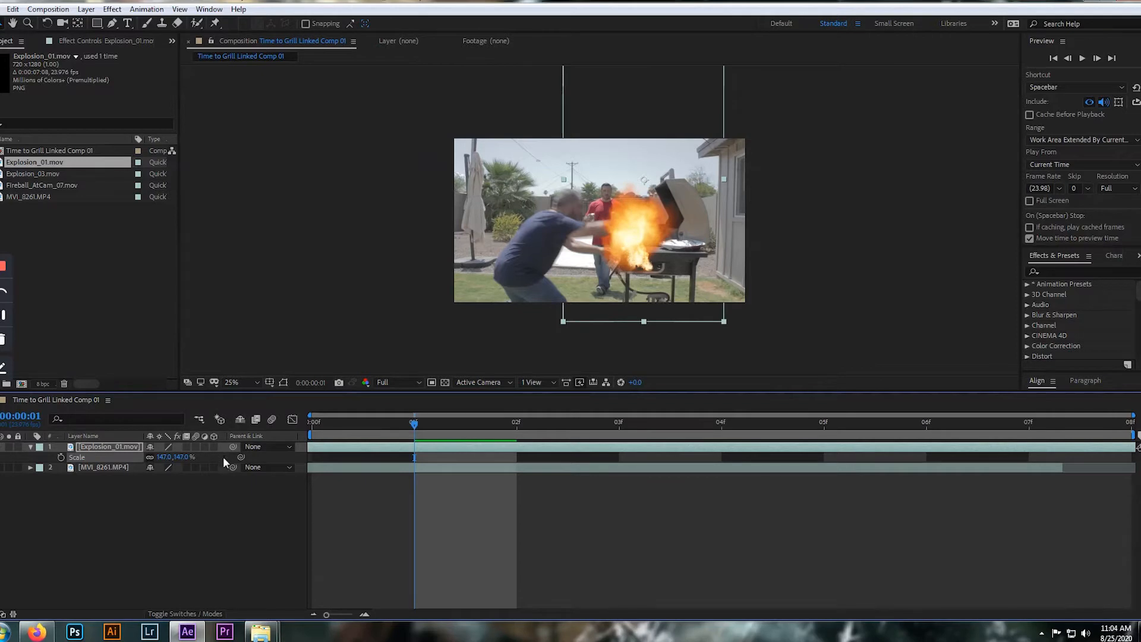
left_click_drag(175, 456, 198, 458)
left_click_drag(661, 266, 660, 239)
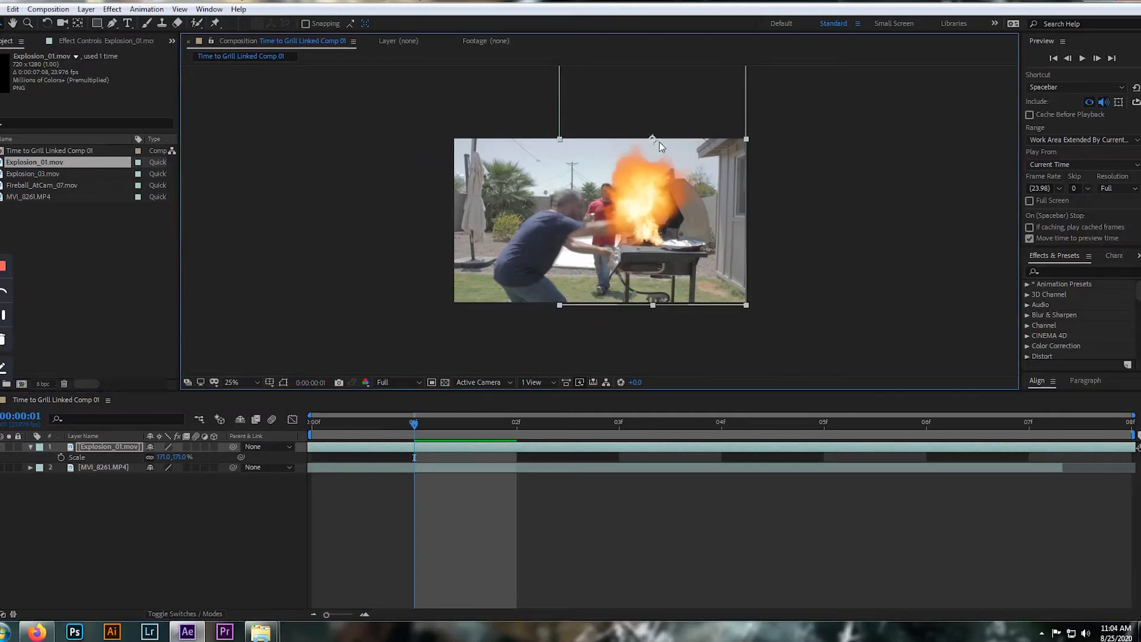
Move the Explosion_01.mov layer's anchor point to the base of the flames with the Pan Behind tool, and preview from frame 0
left_click(82, 23)
left_click_drag(660, 169, 667, 224)
left_click(3, 24)
left_click(414, 421)
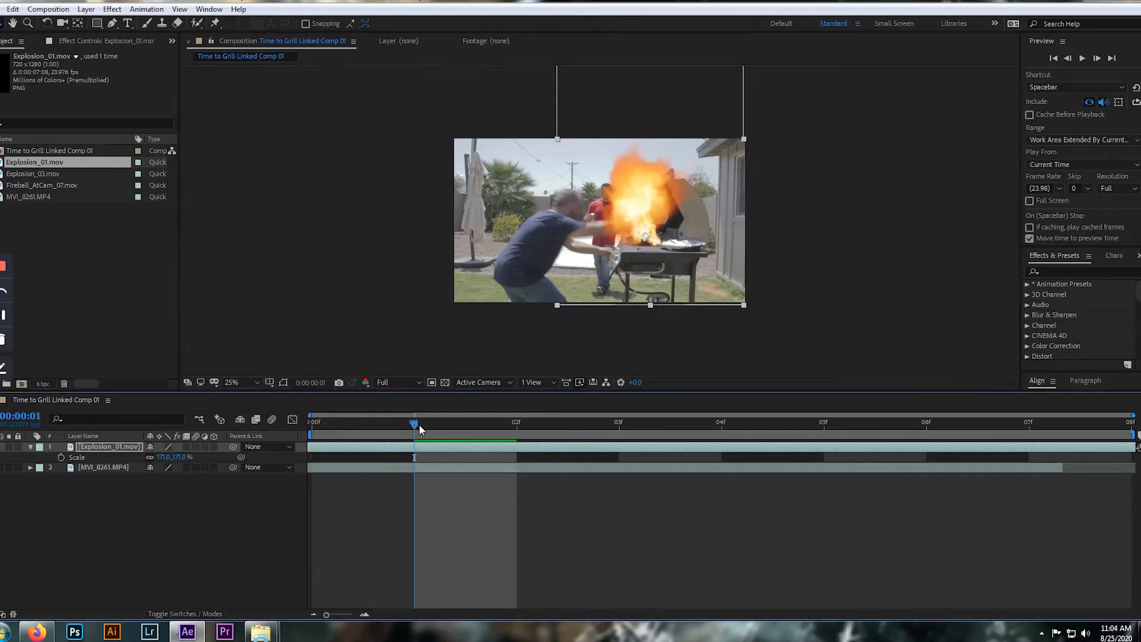
left_click_drag(417, 425, 255, 420)
key("space")
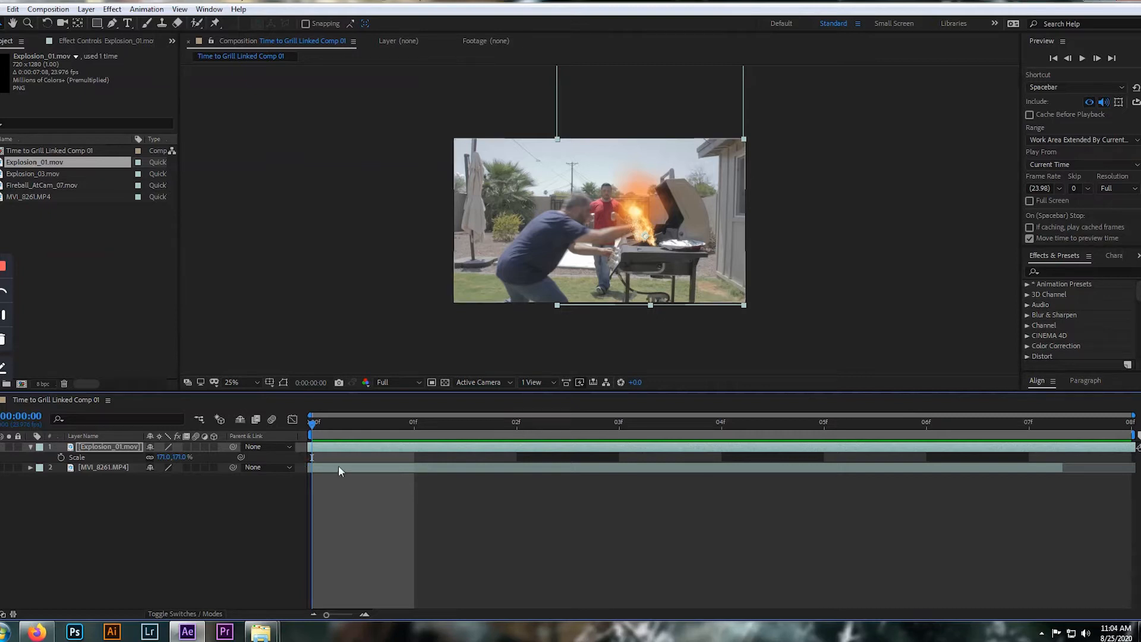
Shift the Explosion_01.mov layer slightly later in time and nudge its flame up and left over the grill
left_click(376, 446)
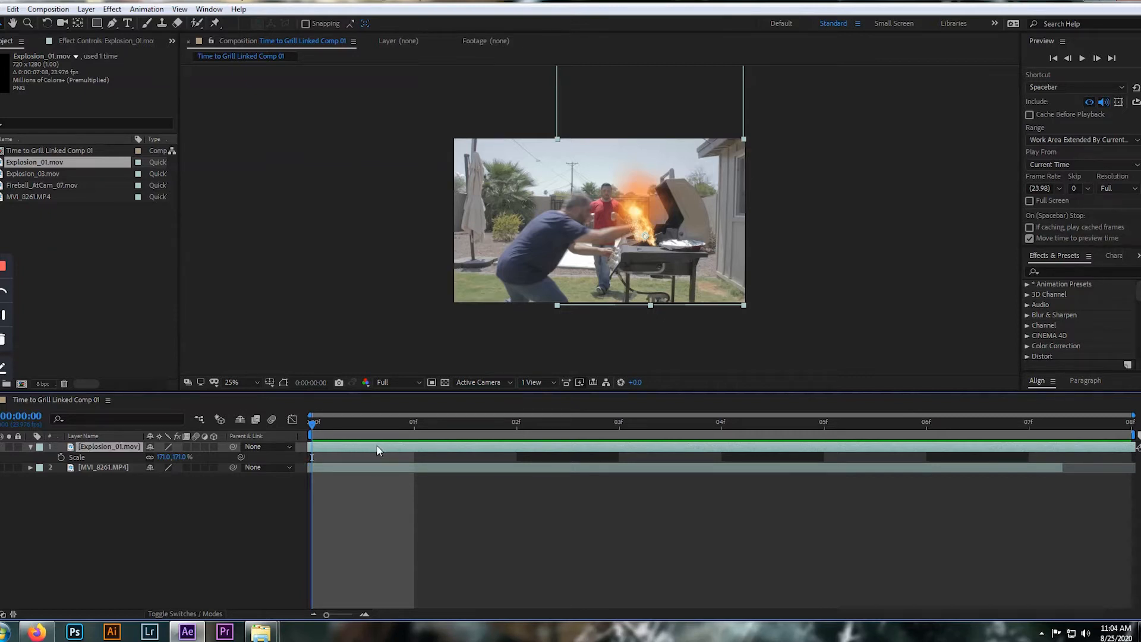
left_click_drag(404, 448, 463, 447)
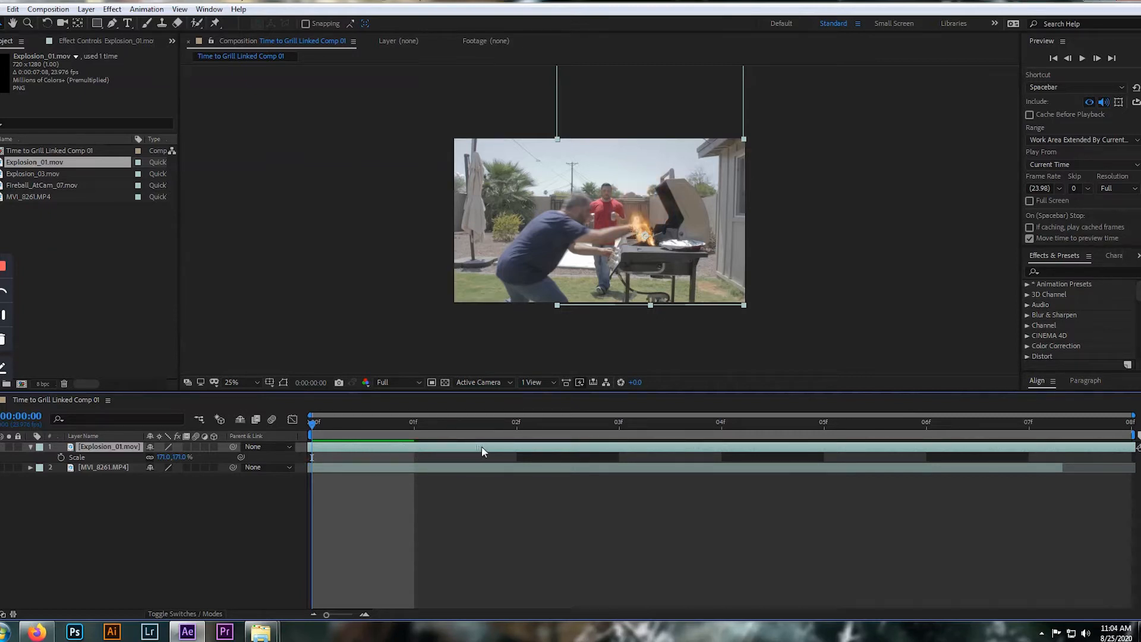
left_click_drag(527, 448, 546, 445)
left_click_drag(649, 242, 643, 238)
Examine how the flame sits over the hand and grill at 25%, 50% and 100% magnification
key("period")
key("period")
key("period")
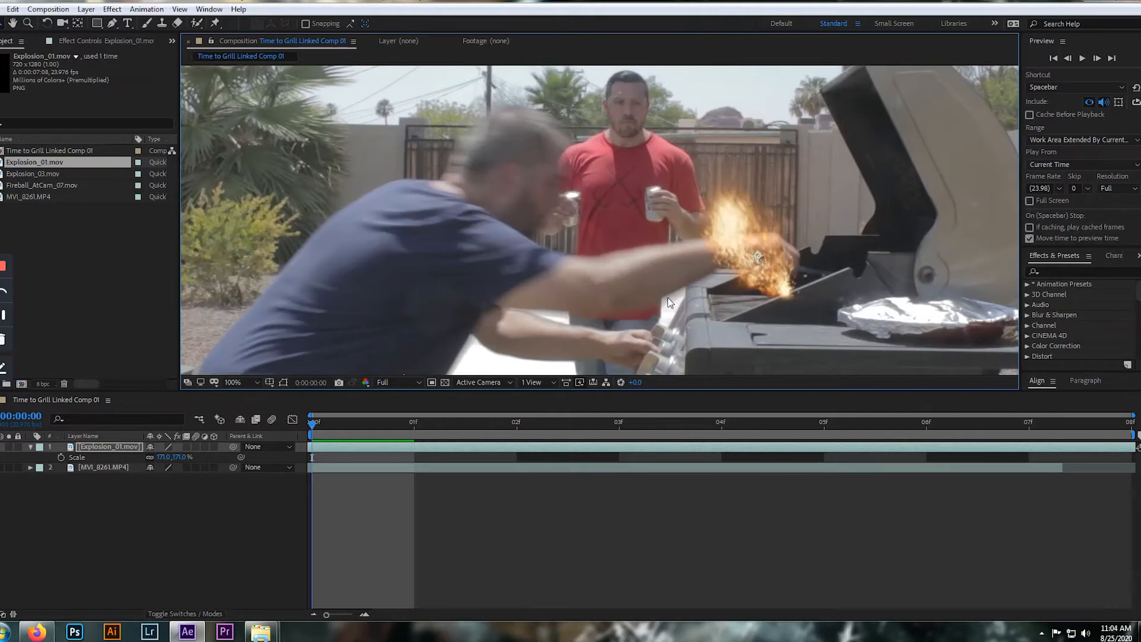
key("comma")
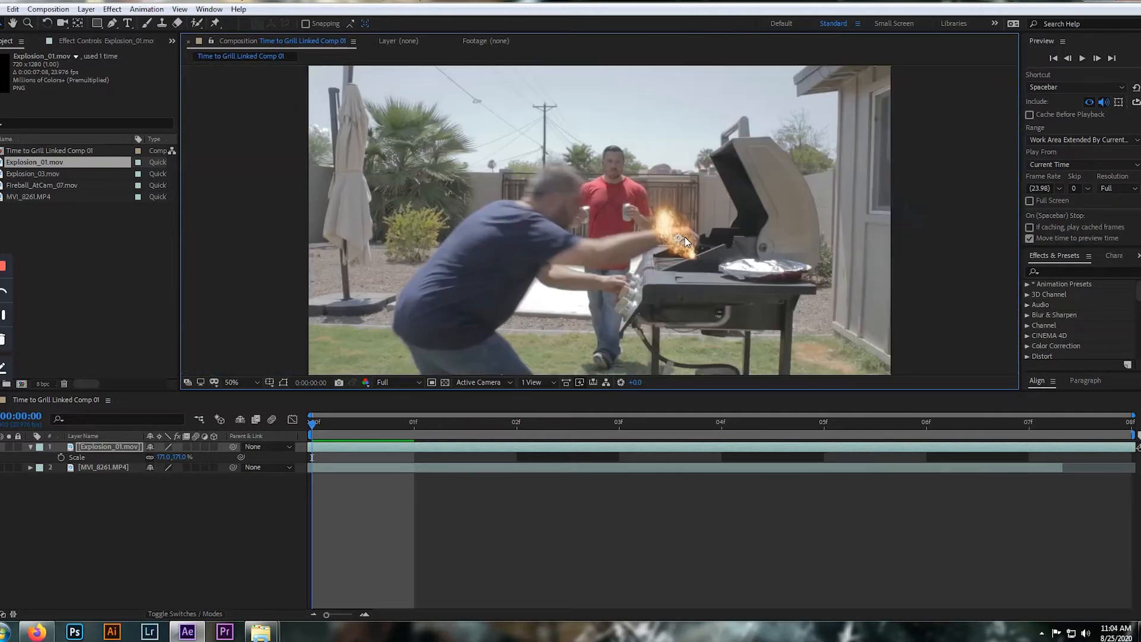
key("comma")
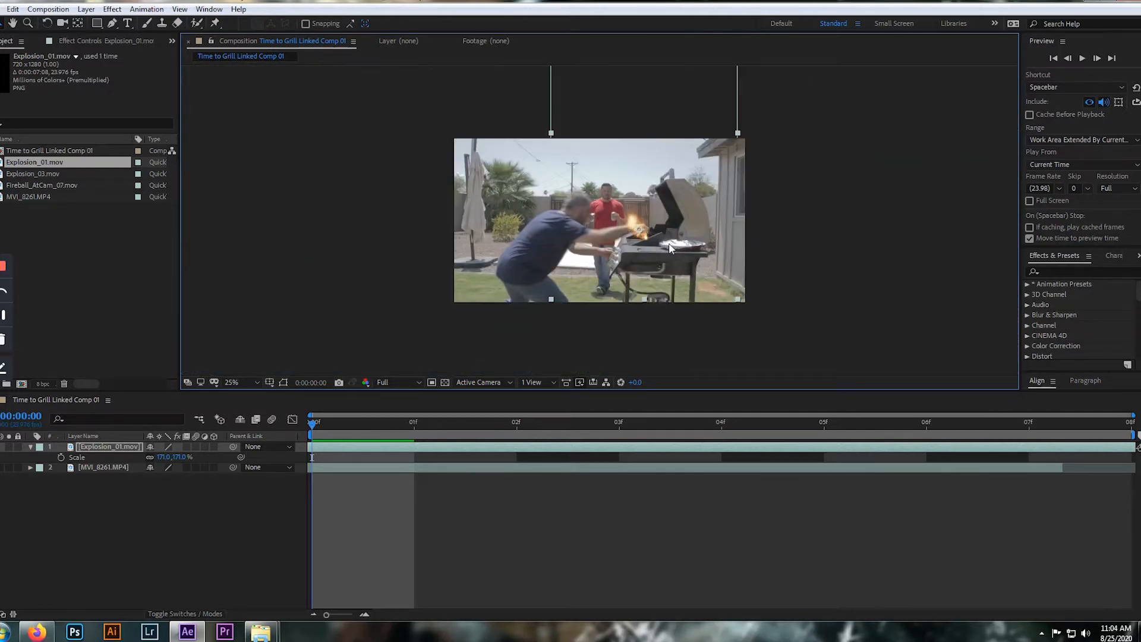
key("period")
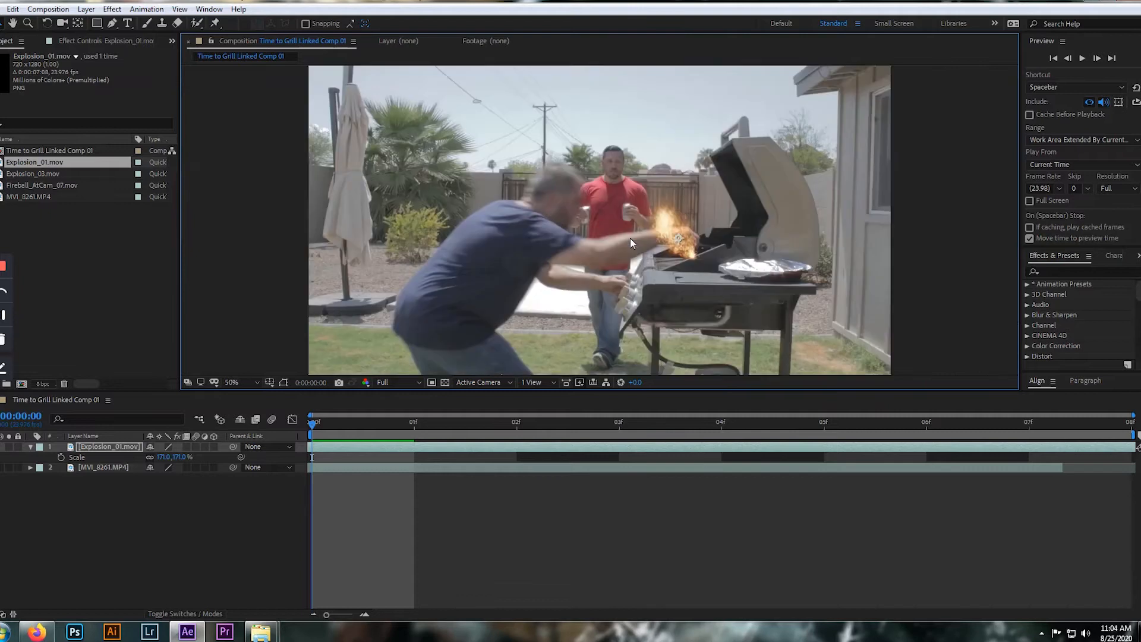
key("comma")
key("period")
key("comma")
key("period")
key("comma")
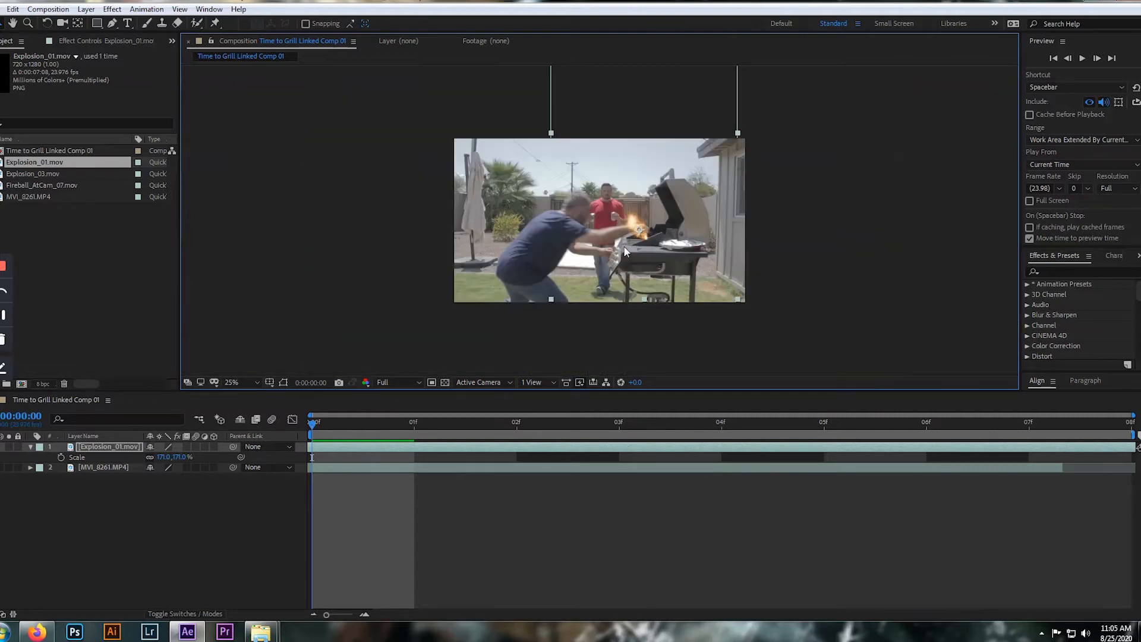
key("period")
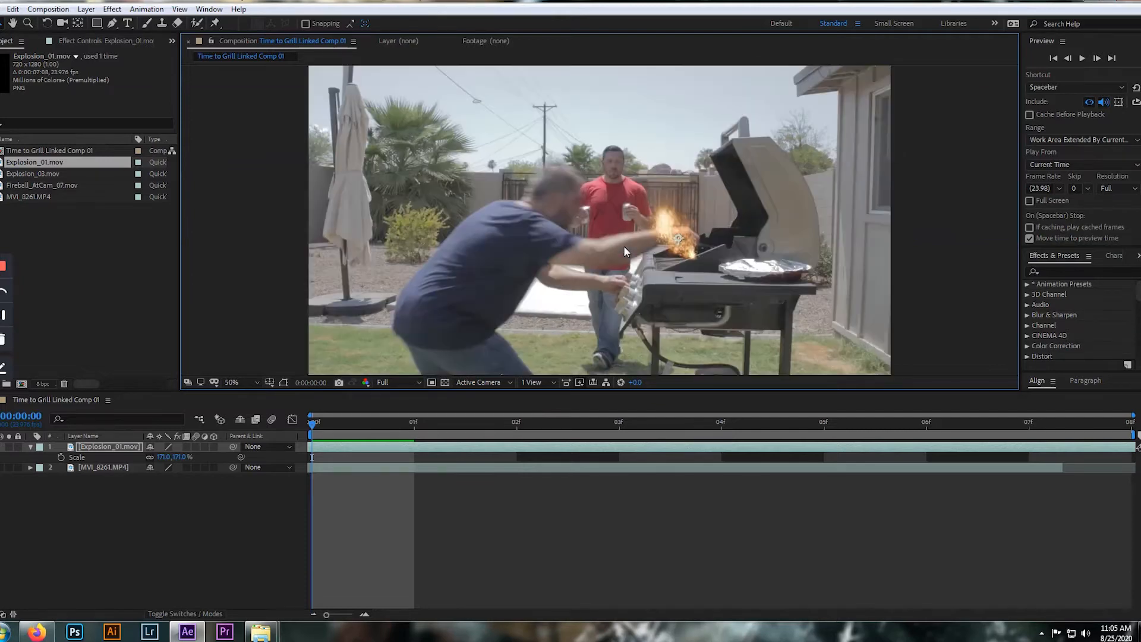
key("period")
key("comma")
key("period")
key("comma")
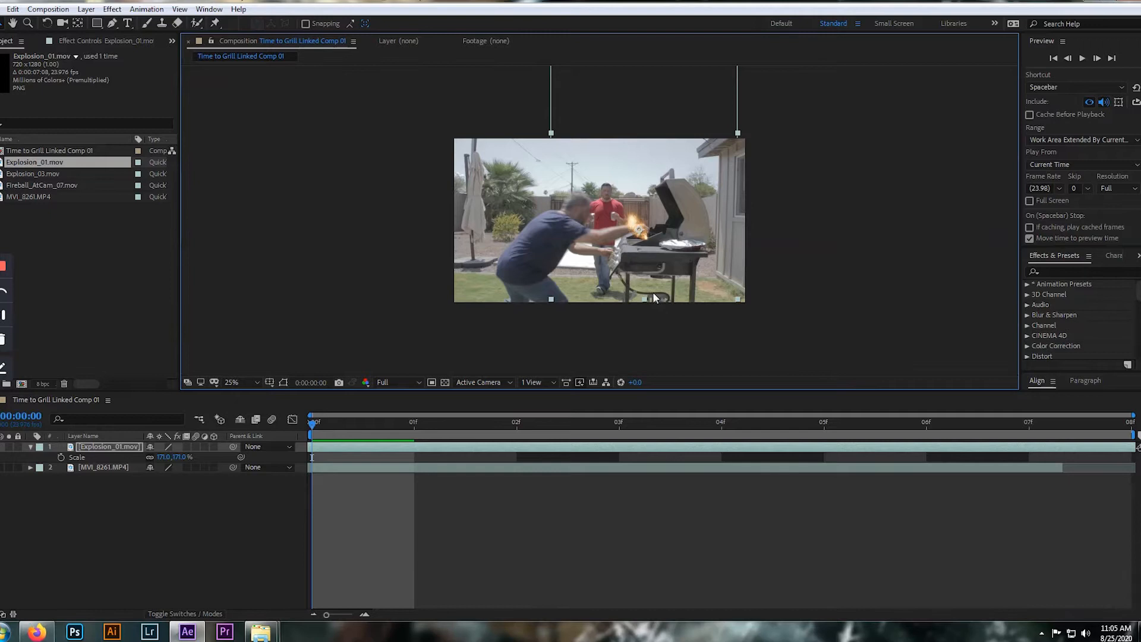
key("period")
key("period")
key("comma")
key("period")
key("period")
key("comma")
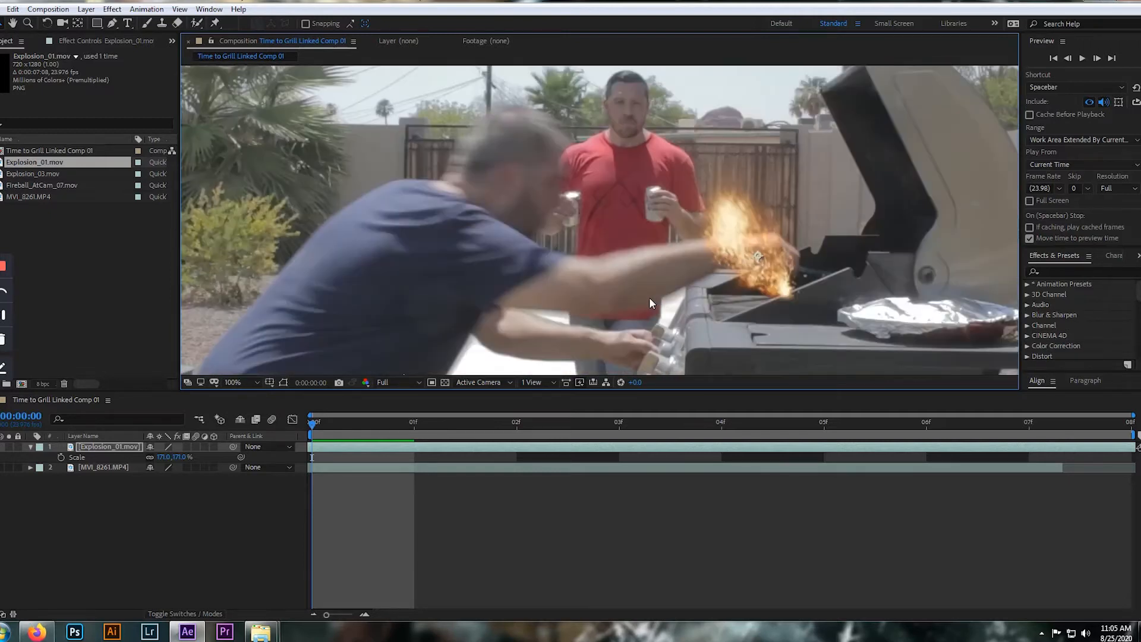
Inspect the grill area up close at frame 0 and play back the composition with the repositioned explosion
key("h")
left_click_drag(695, 311, 717, 301)
mouse_move(885, 267)
left_mouse_down()
mouse_move(668, 270)
mouse_move(869, 273)
left_mouse_up()
left_click_drag(813, 208, 734, 259)
key("v")
key("space")
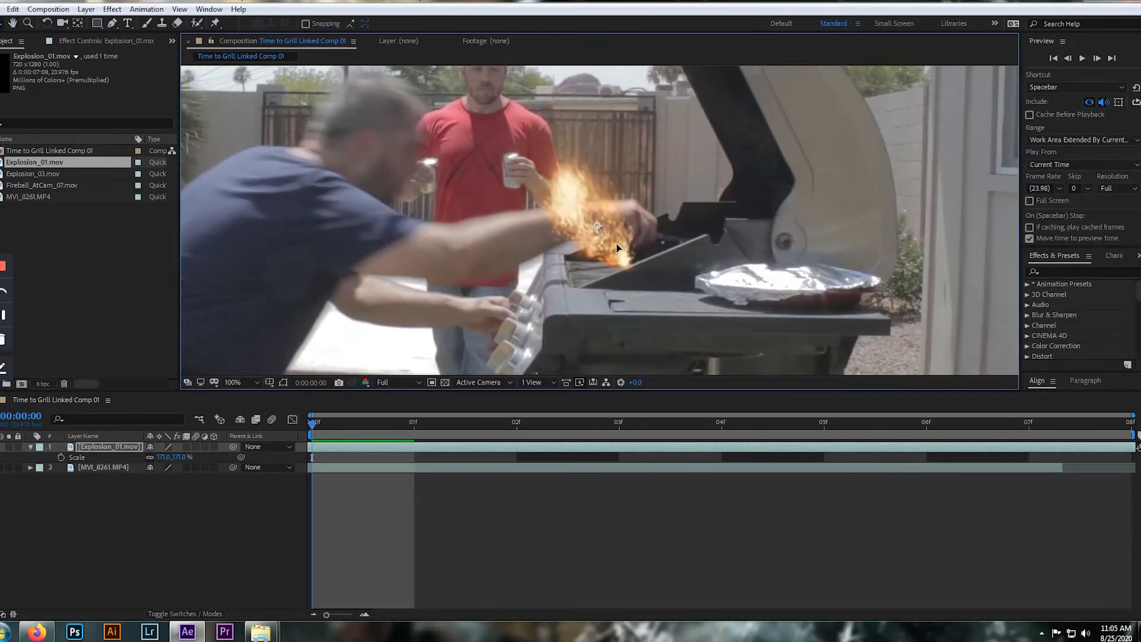
scroll(641, 291, "down", 4)
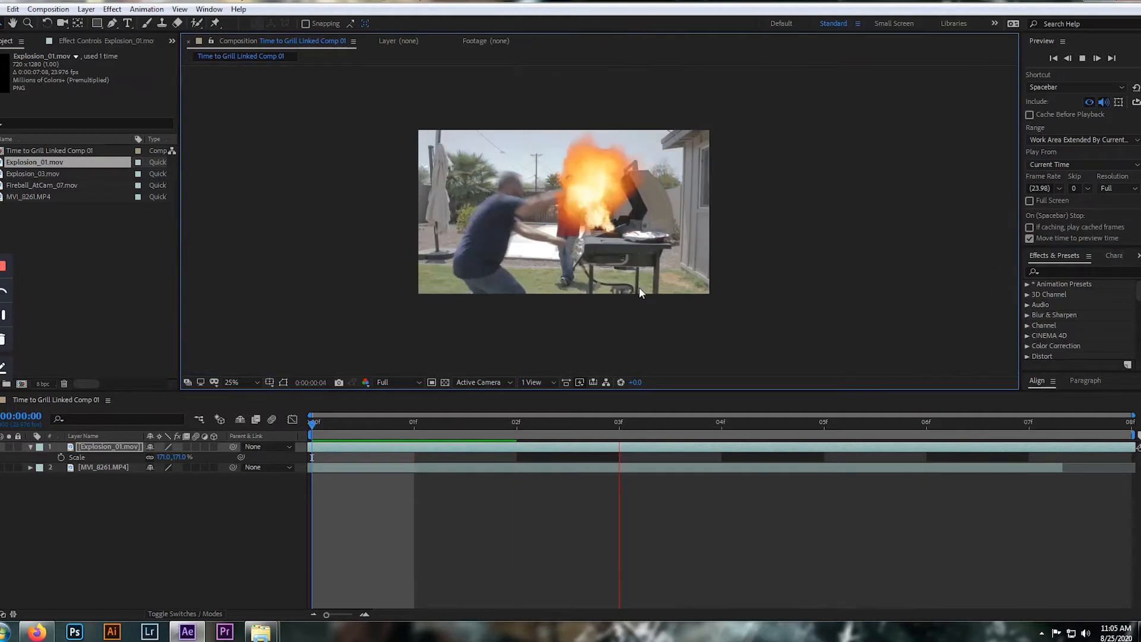
key("space")
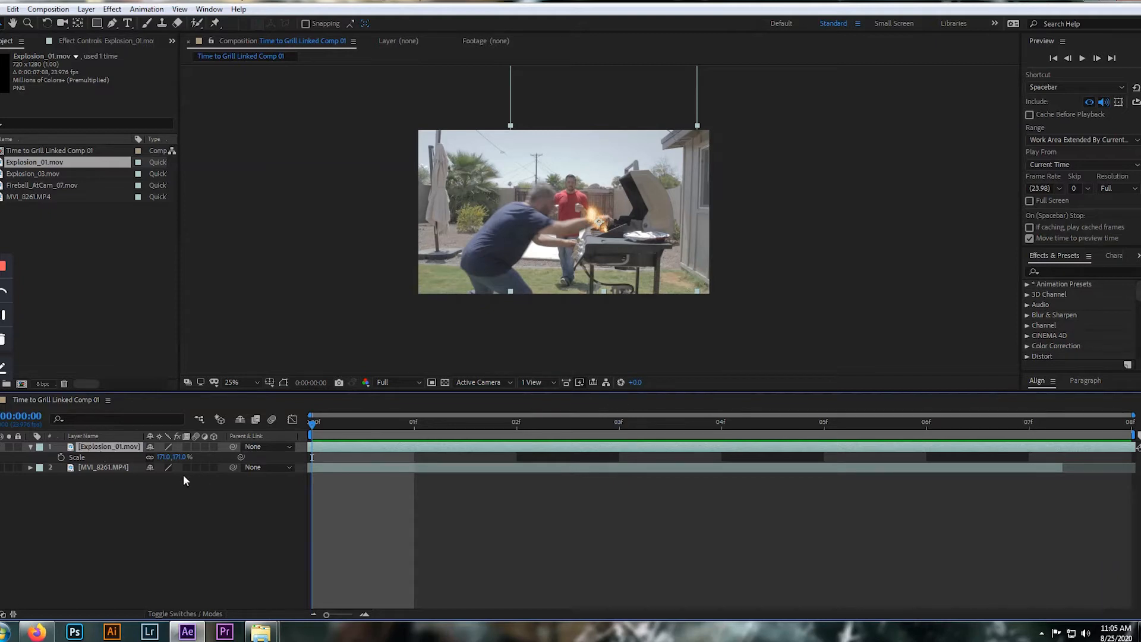
Set the Explosion_01.mov layer's blending mode to Add and play back the composition from frame 0
key("F4")
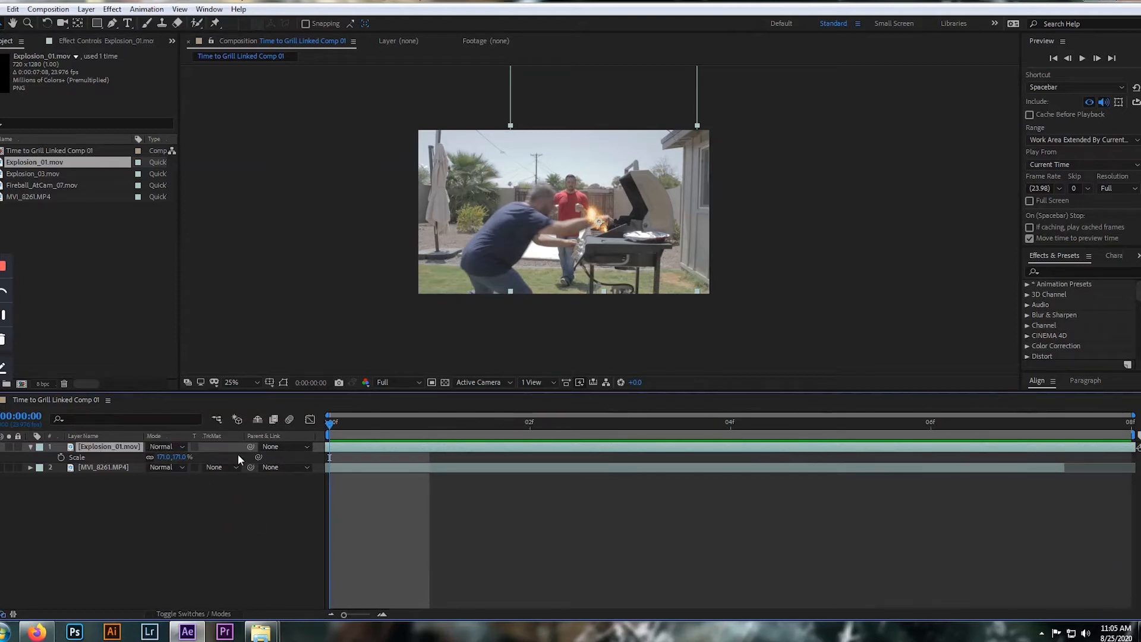
left_click(181, 447)
left_click(223, 213)
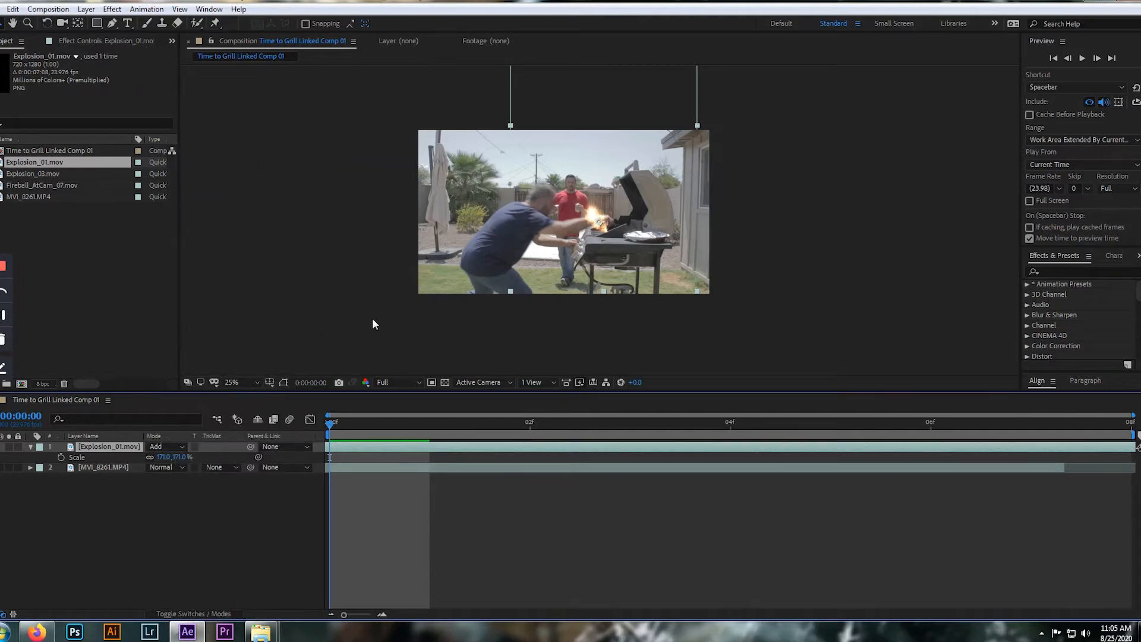
scroll(626, 202, "up", 2)
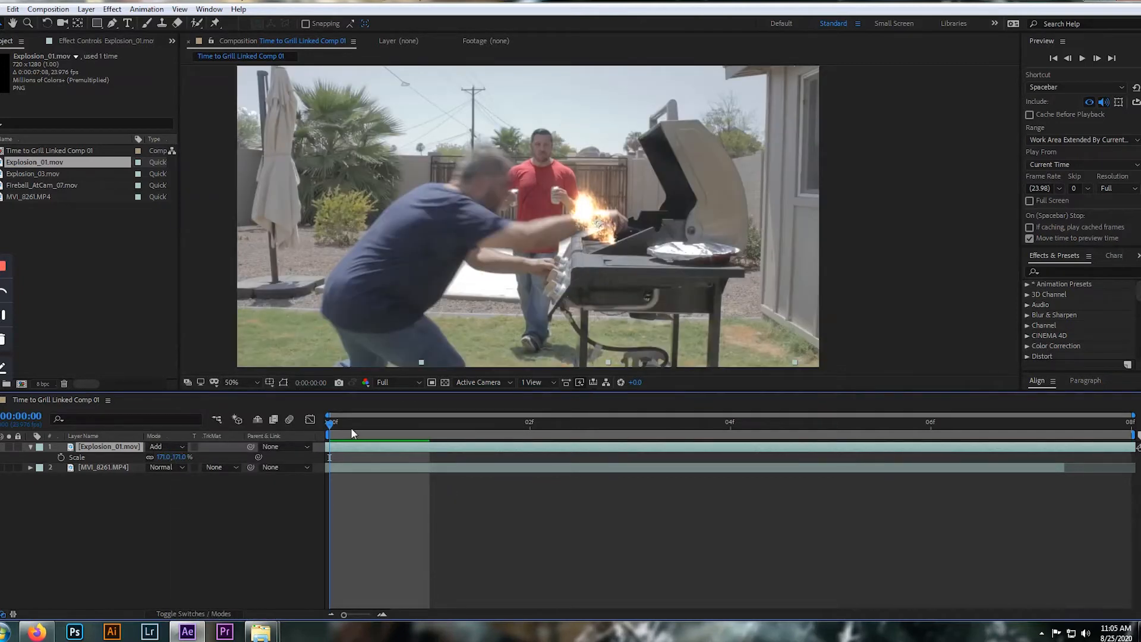
mouse_move(330, 426)
left_mouse_down()
mouse_move(828, 426)
mouse_move(317, 422)
left_mouse_up()
scroll(579, 309, "down", 2)
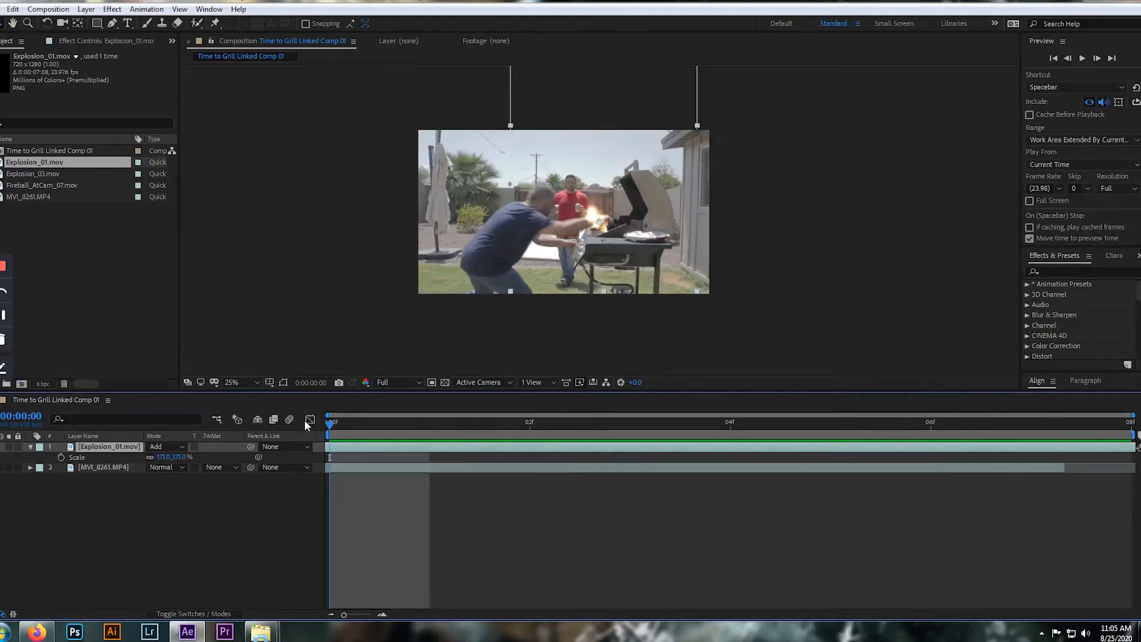
key("space")
key("space")
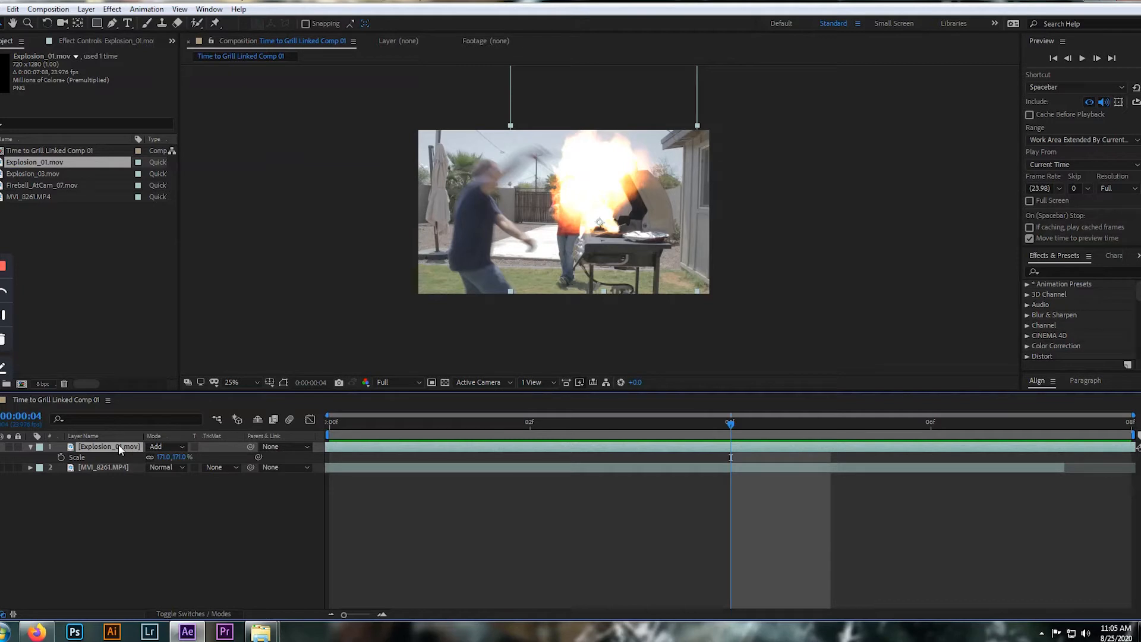
Lower the Explosion_01.mov layer's opacity to 85% and play back the composition from frame 0
key("shift+t")
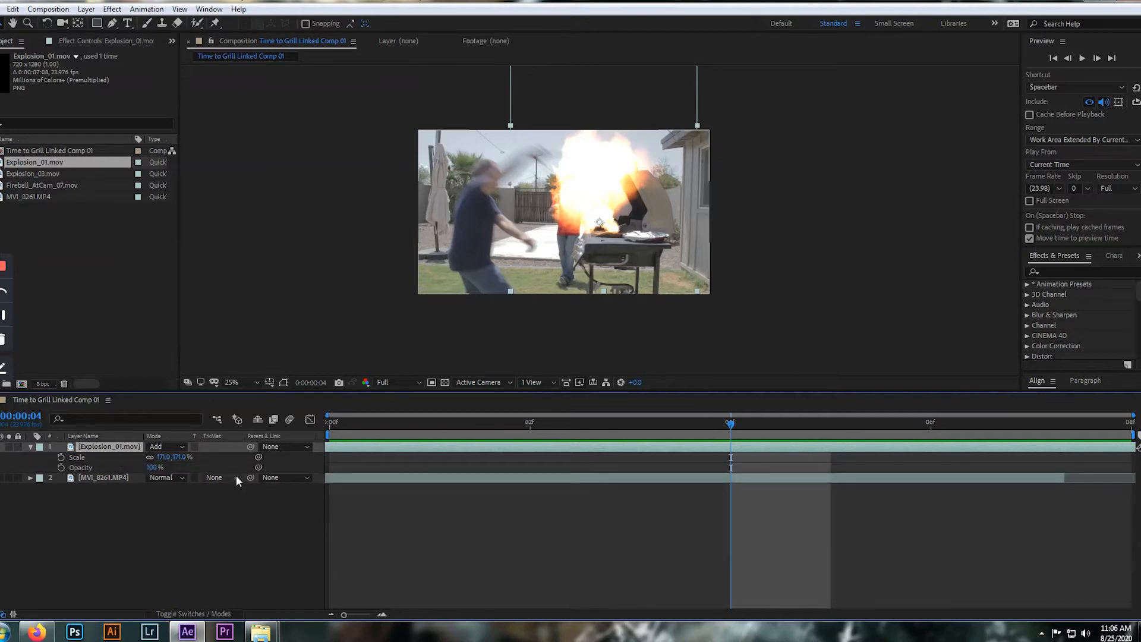
left_click(153, 467)
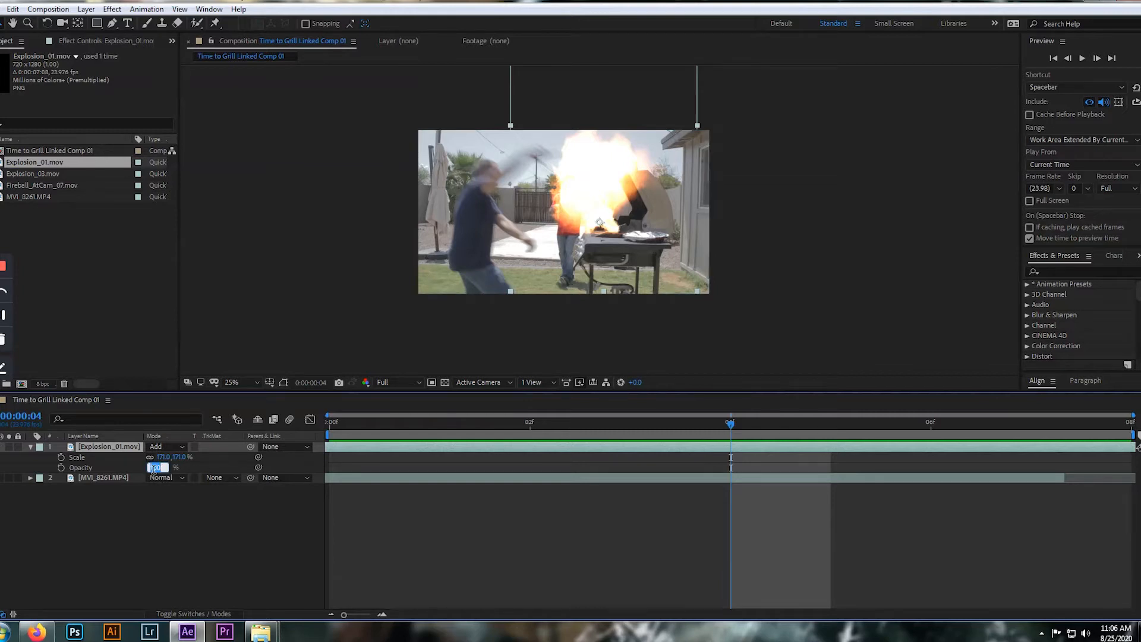
type("85")
key("Return")
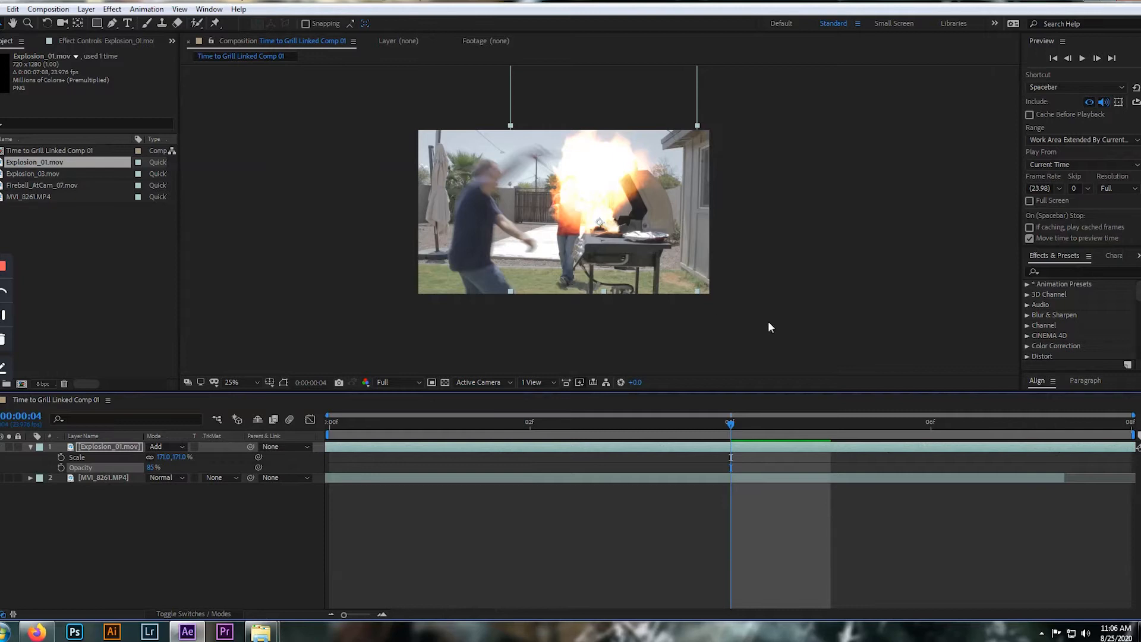
key("space")
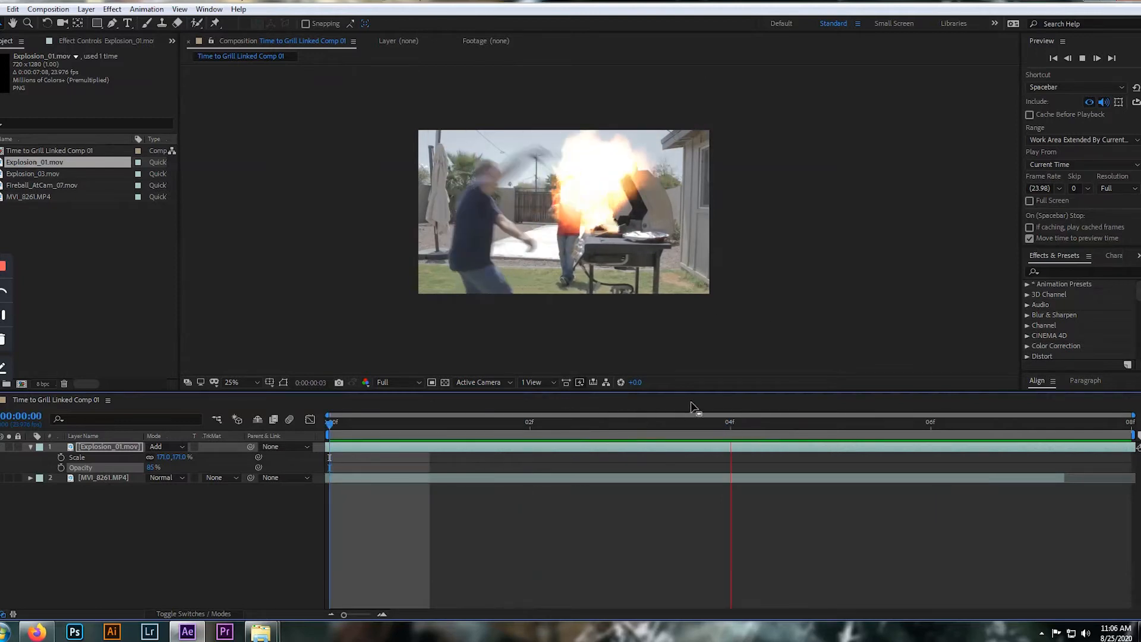
key("space")
left_click_drag(727, 423, 331, 425)
key("space")
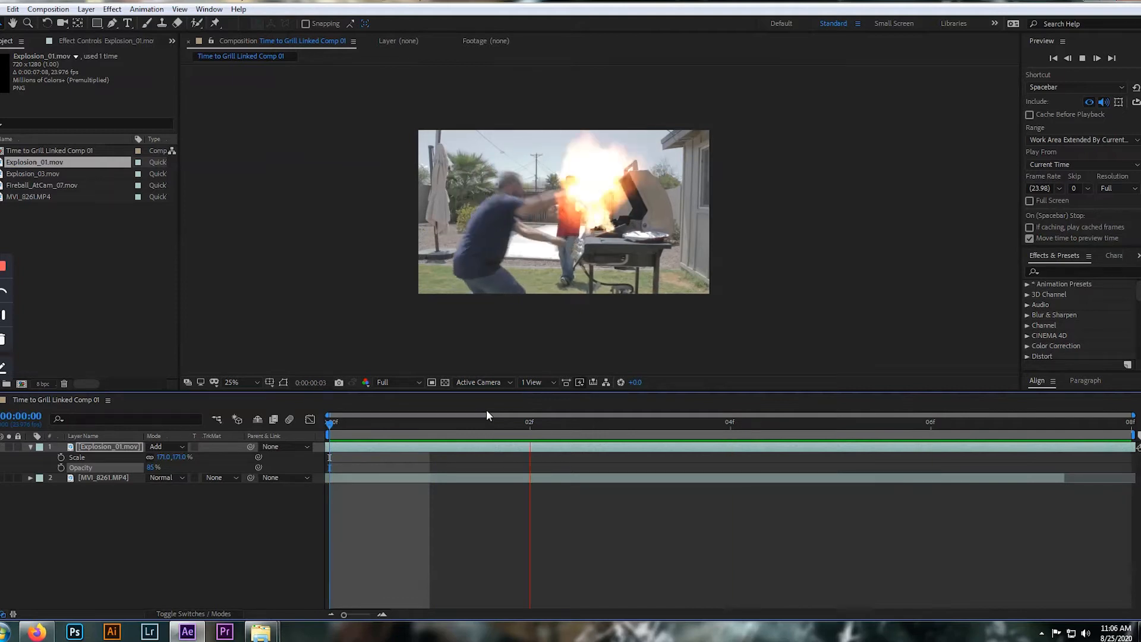
key("space")
Nudge the Explosion_01.mov flame slightly right and down over the grill, and preview from frame 0
scroll(644, 277, "up", 4)
scroll(643, 276, "down", 2)
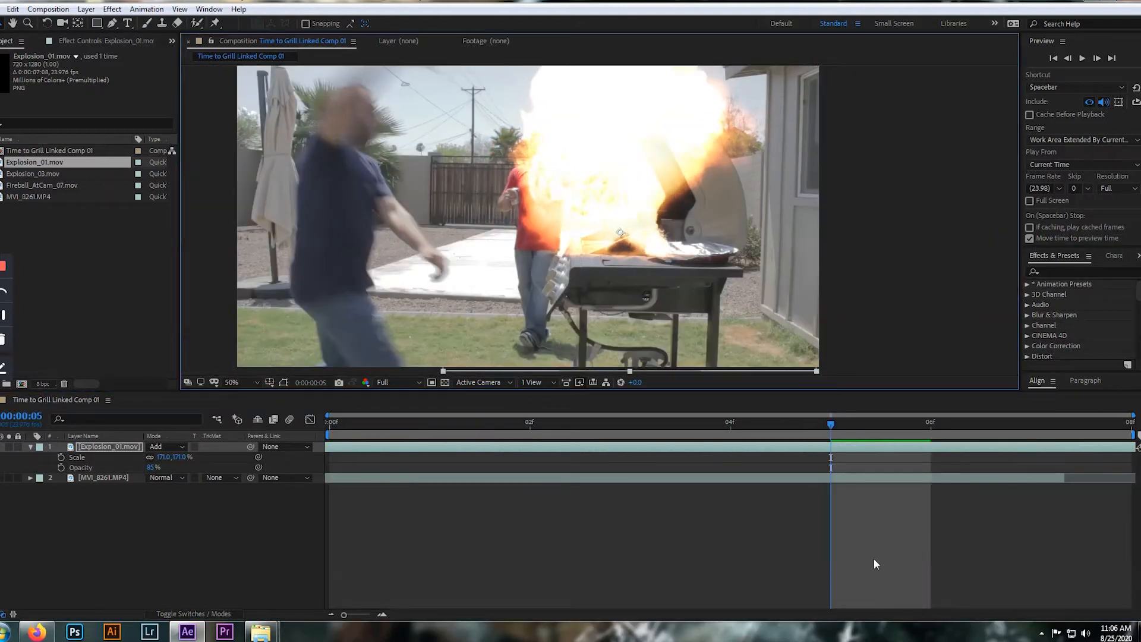
key("Home")
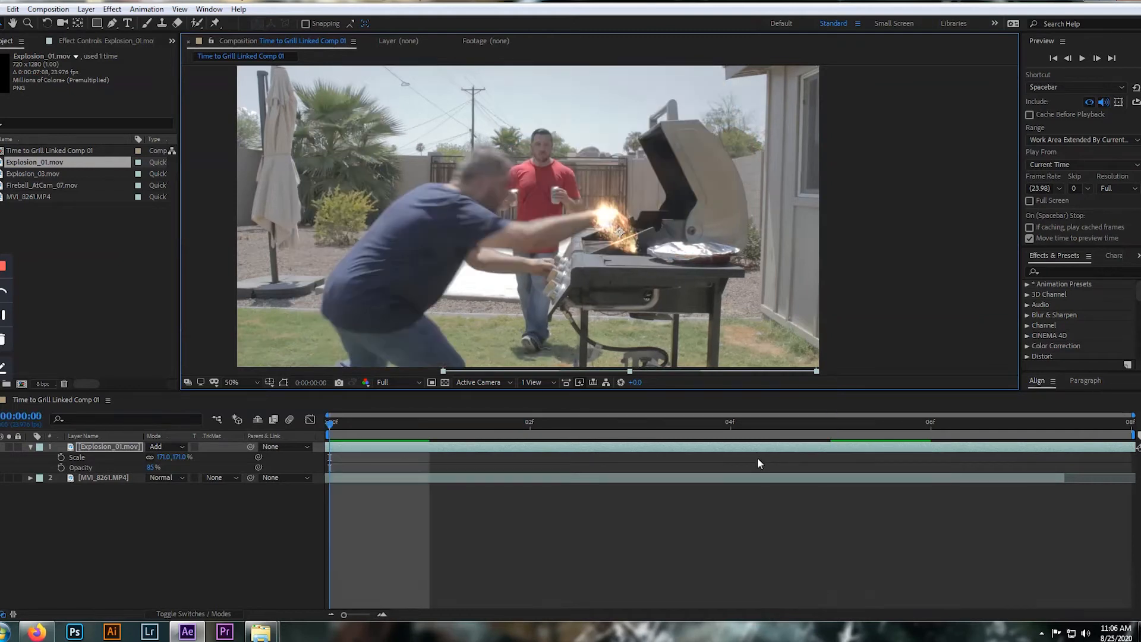
scroll(597, 326, "down", 1)
key("space")
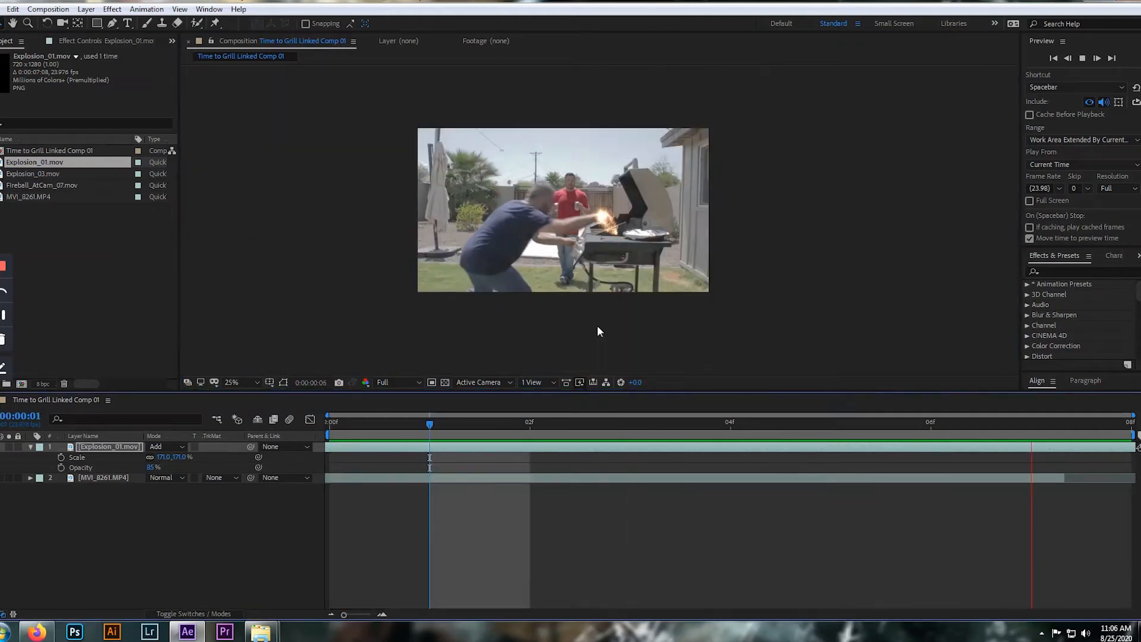
key("space")
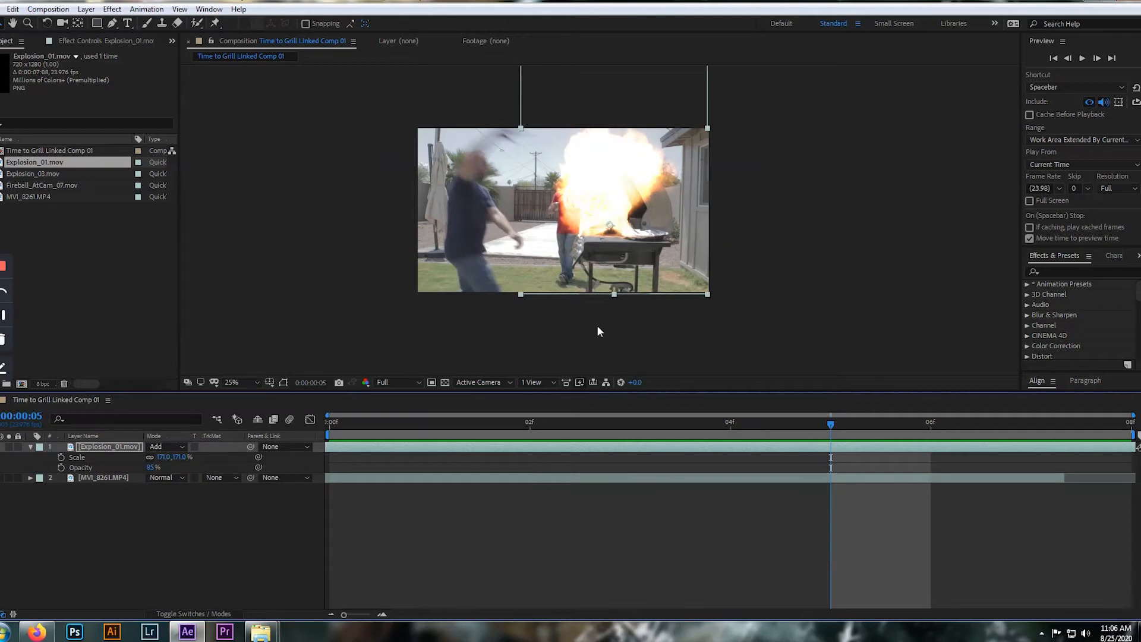
Draw a closed Pen tool mask on the Explosion_01.mov layer along the grill's upper edge and around its front at frame 5
scroll(711, 295, "up", 3)
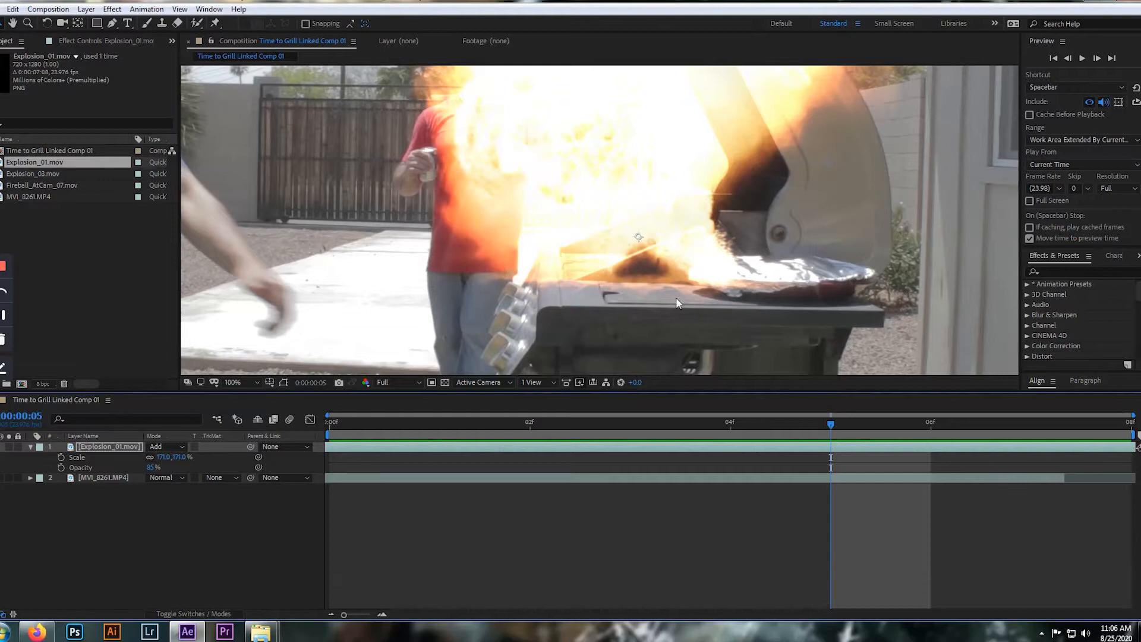
scroll(675, 300, "down", 2)
left_click(112, 446)
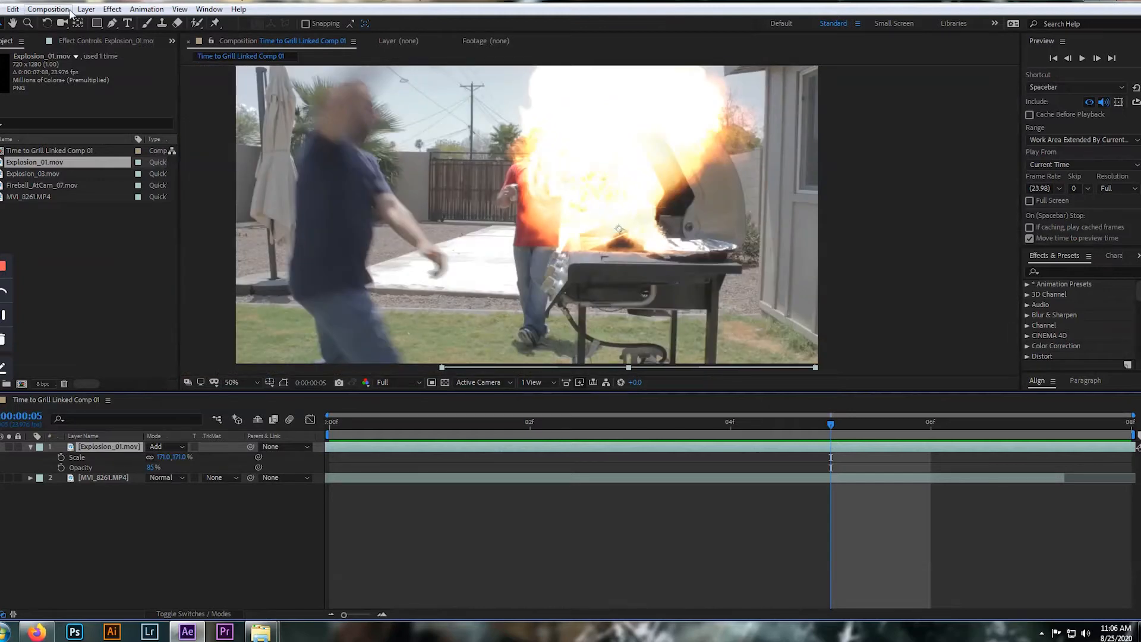
left_click(112, 23)
scroll(614, 295, "down", 1)
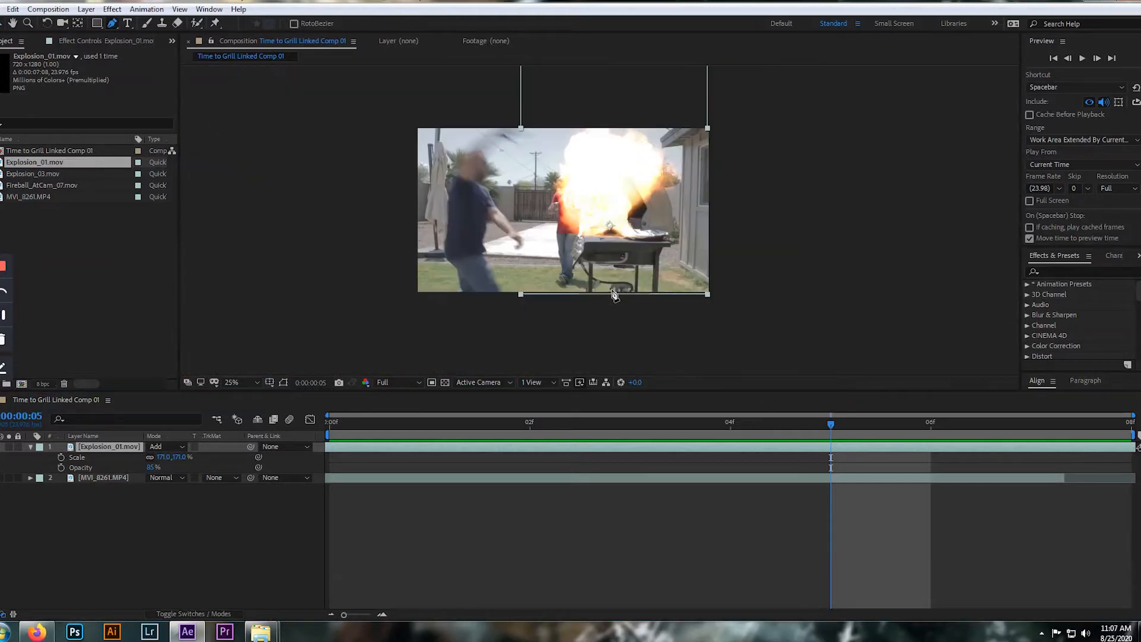
scroll(615, 295, "up", 2)
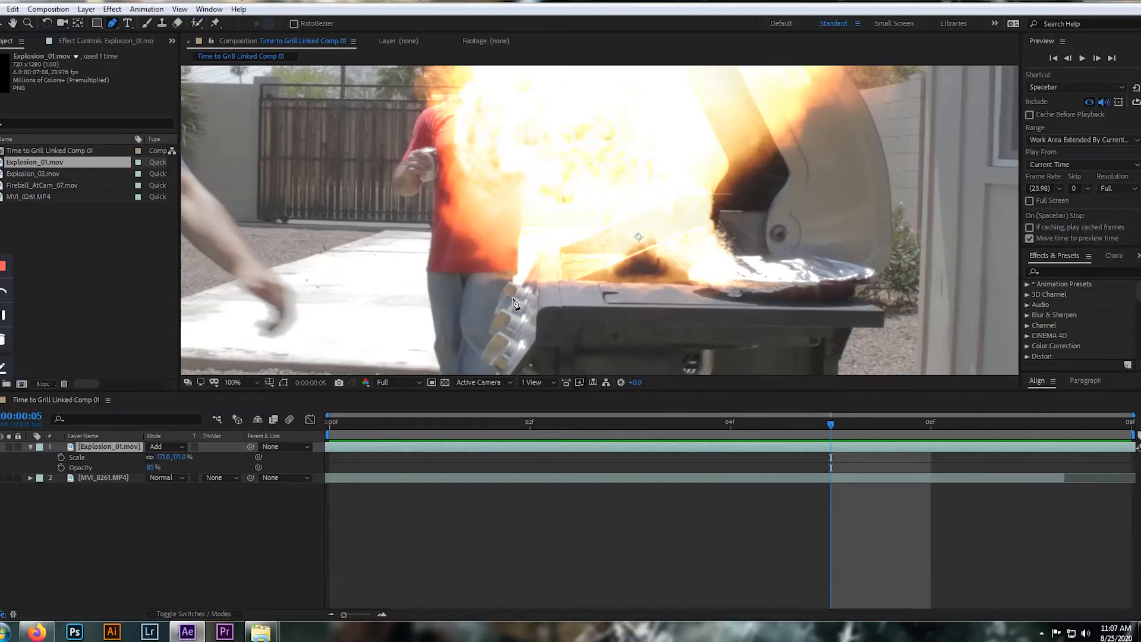
left_click(693, 273)
left_click(715, 220)
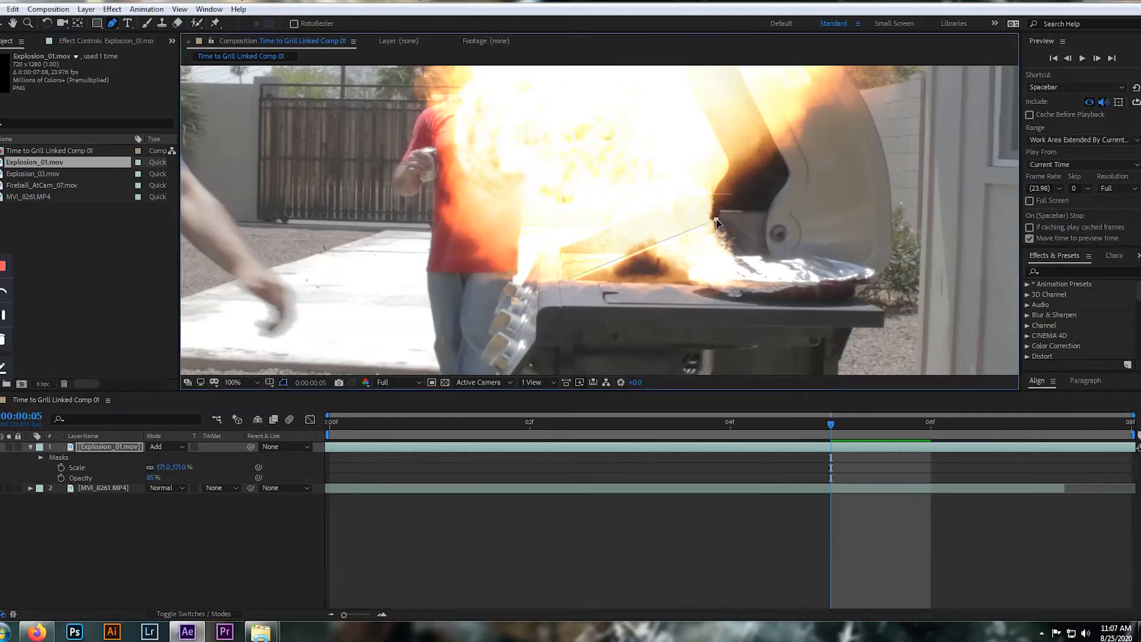
left_click(854, 274)
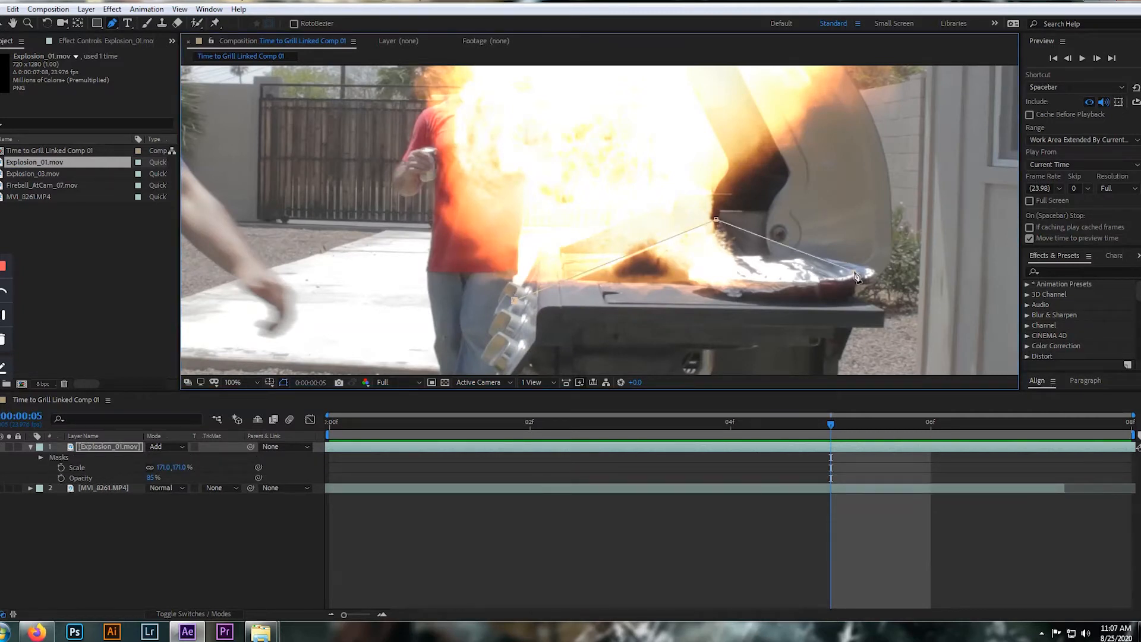
left_click(887, 343)
left_click(638, 361)
left_click(526, 357)
left_click(515, 300)
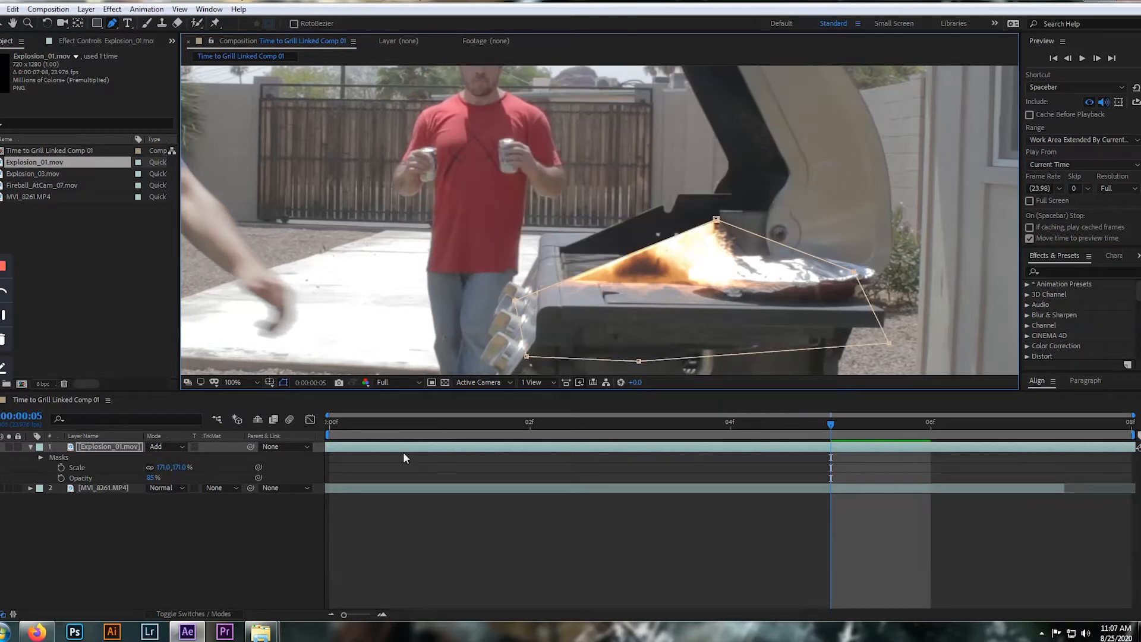
Reveal the Explosion_01.mov layer's mask properties, invert Mask 1, and hide the mask outline in the viewer
left_click(112, 446)
key("m")
key("m")
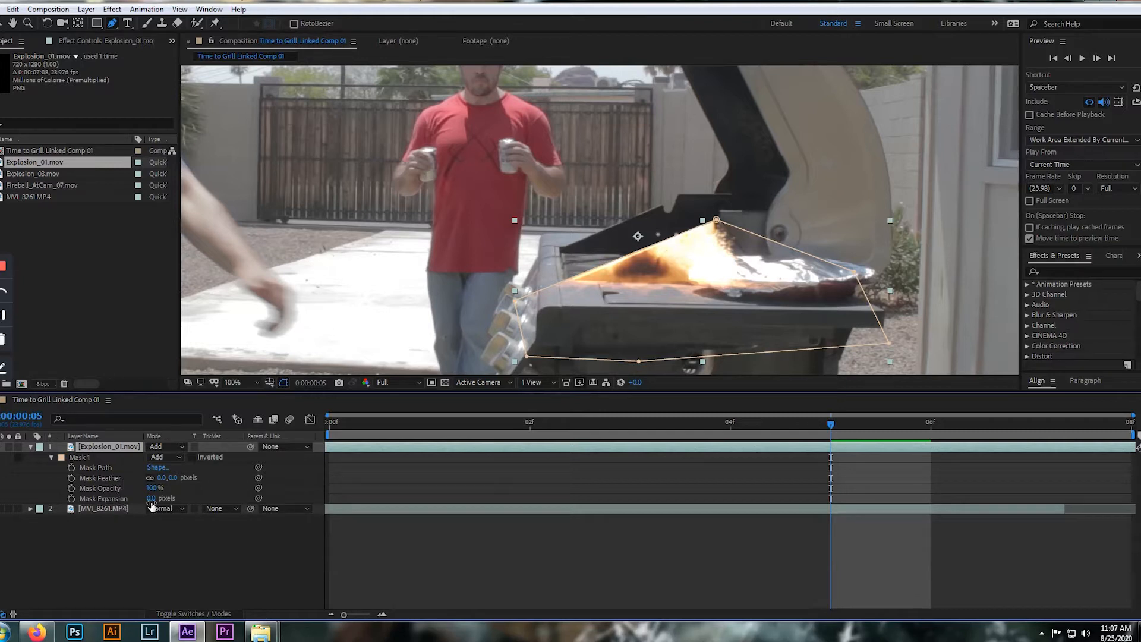
left_click(191, 456)
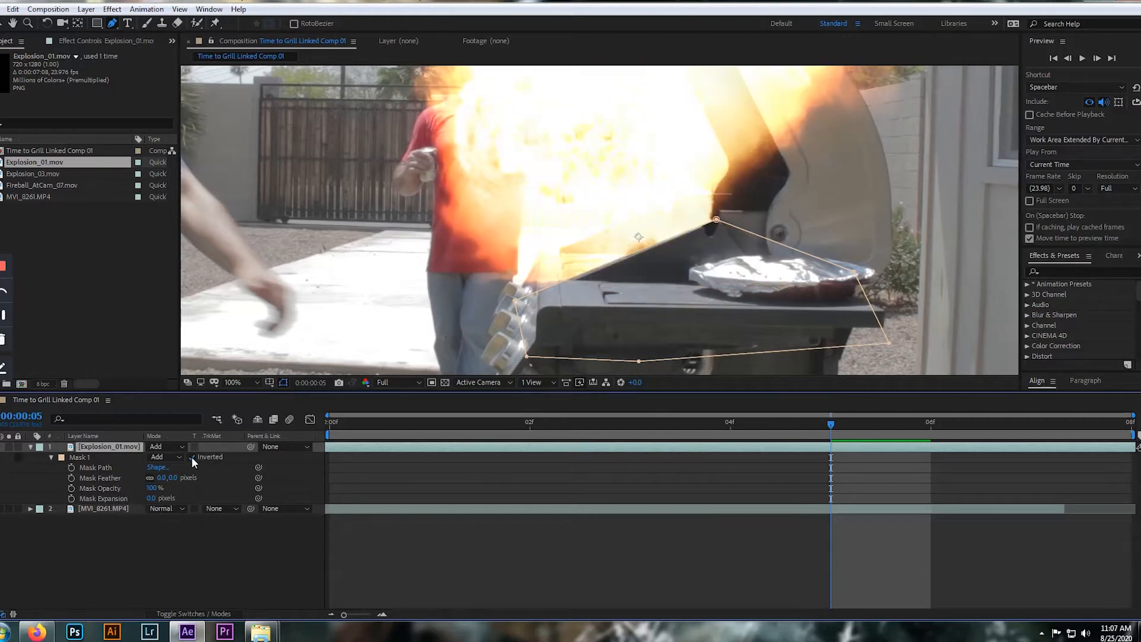
left_click(283, 384)
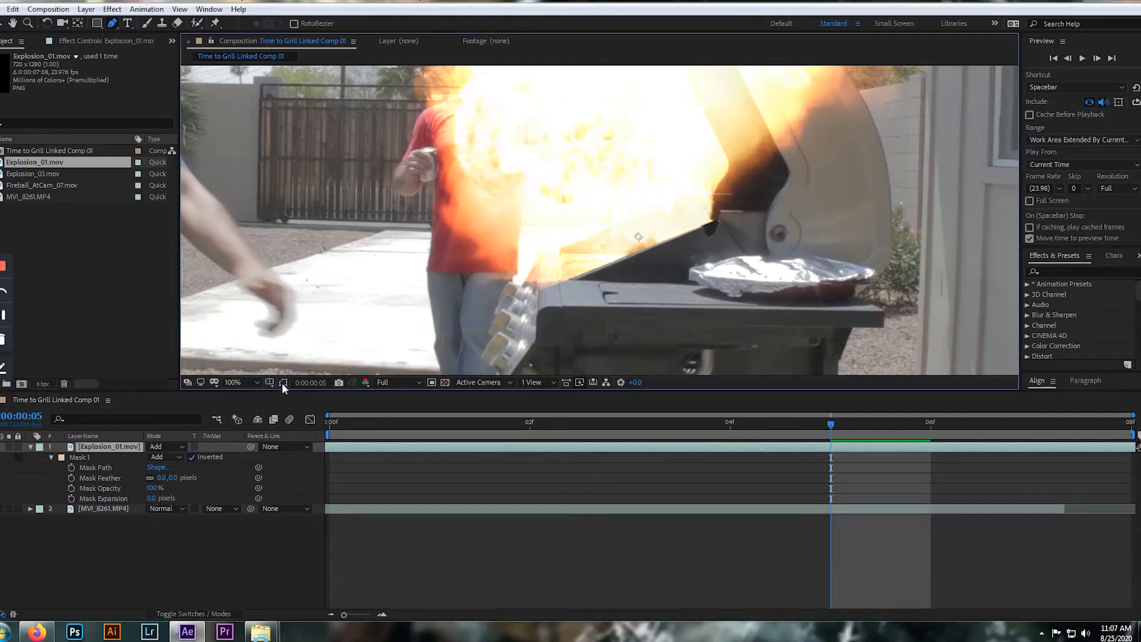
Try softening the flame's edge along the grill with a Mask 1 feather of 23 pixels and expansion of 10 pixels
scroll(692, 249, "down", 2)
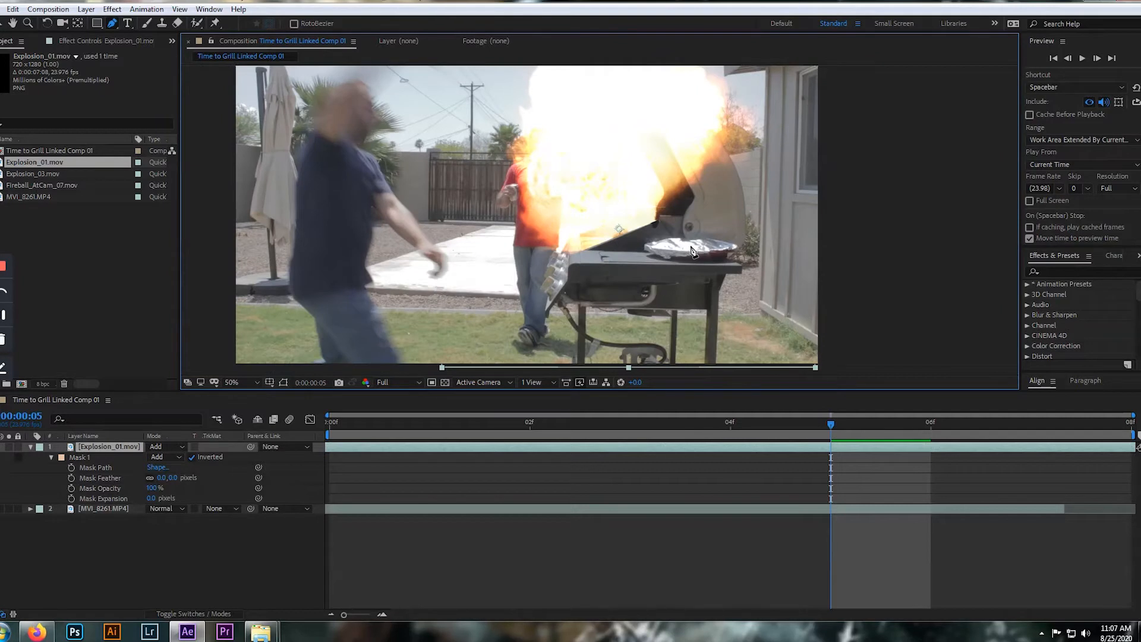
scroll(691, 250, "up", 4)
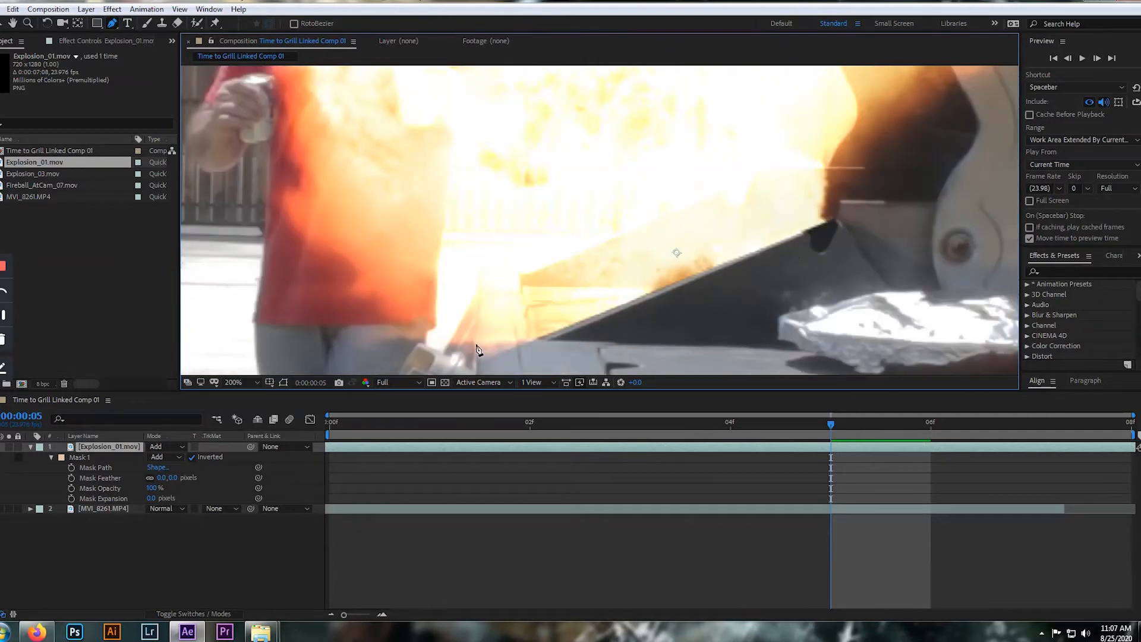
scroll(517, 323, "down", 3)
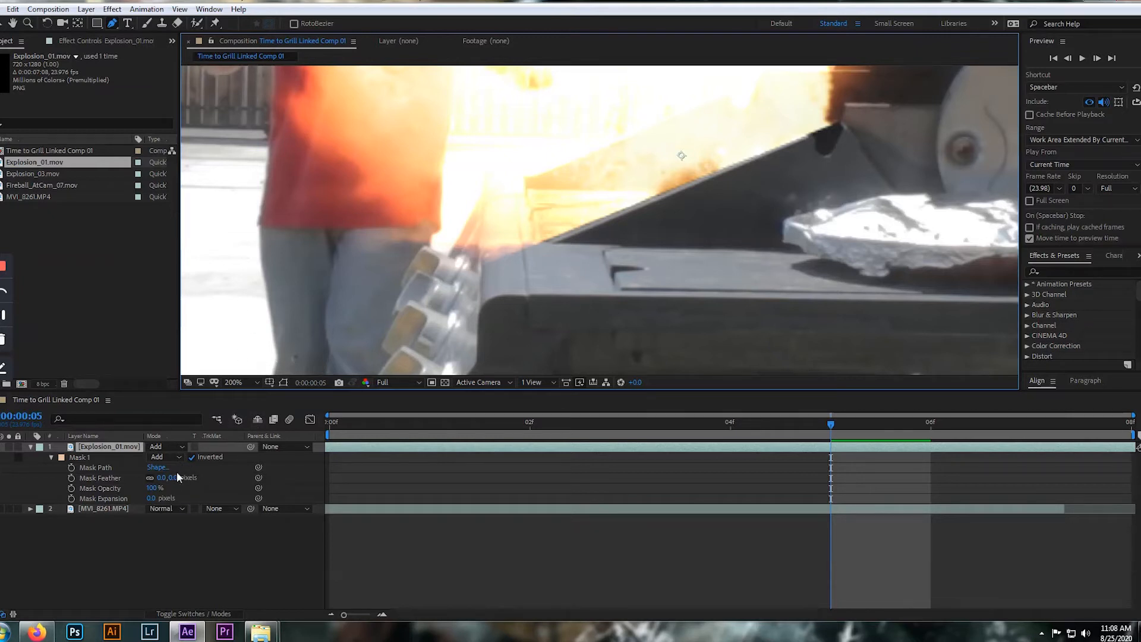
left_click_drag(171, 477, 189, 477)
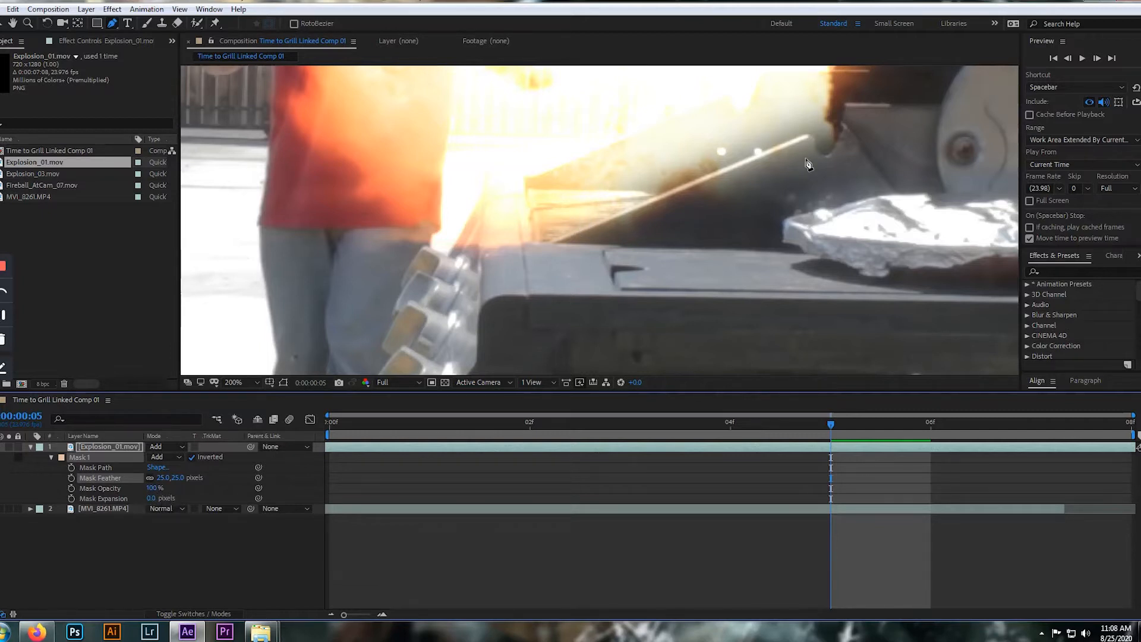
left_click_drag(149, 498, 177, 479)
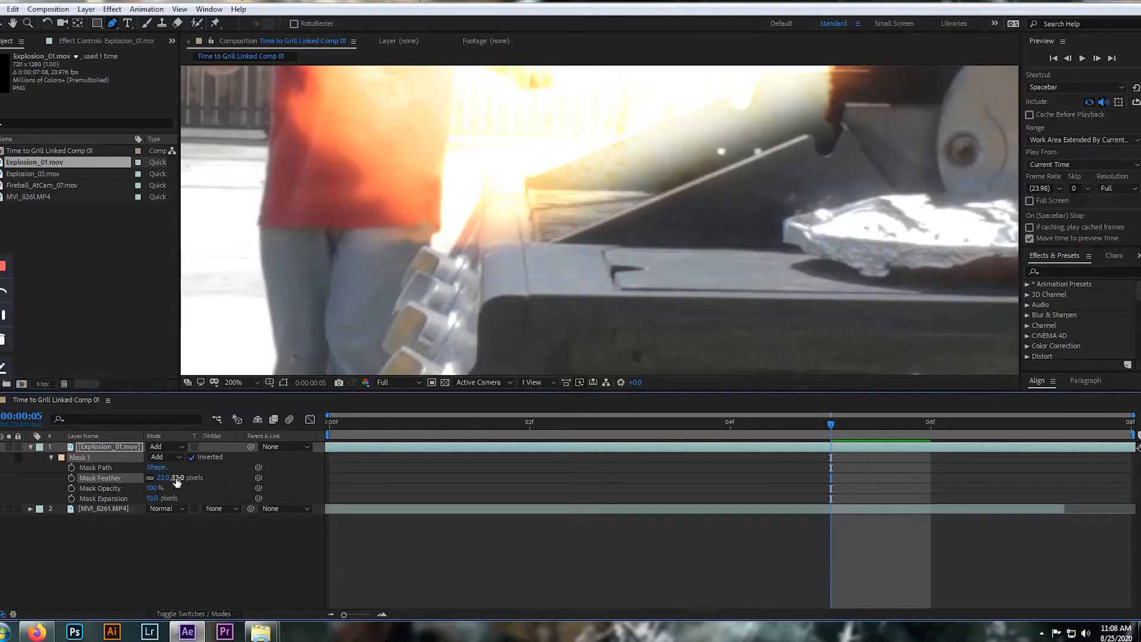
scroll(648, 253, "down", 6)
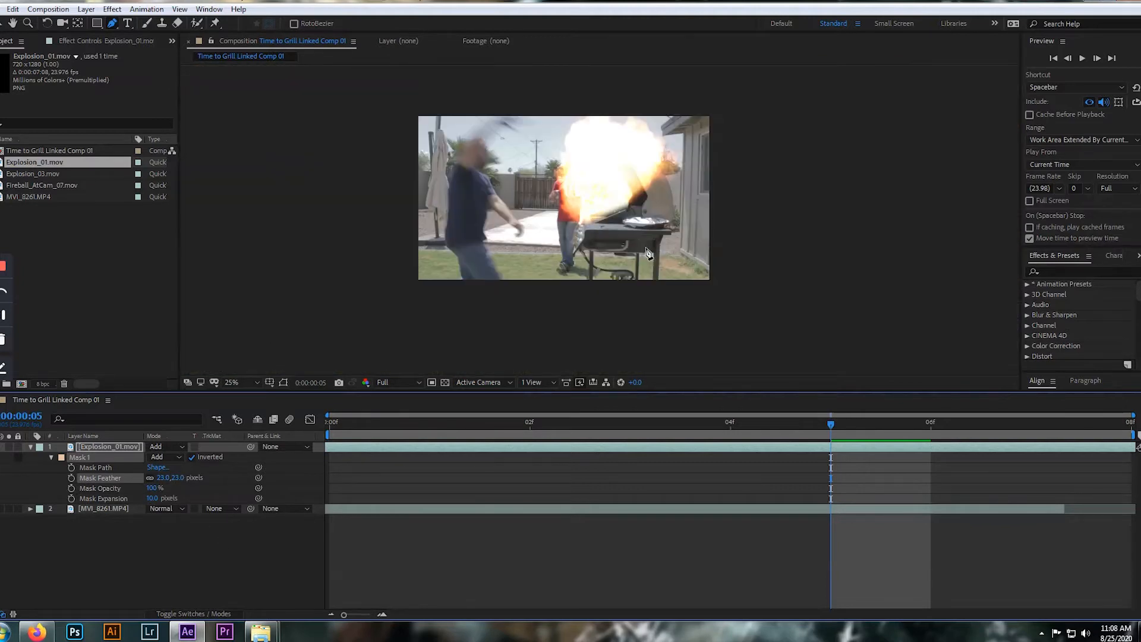
Set Mask 1's expansion to -7 pixels and feather to 11 pixels, and check the flame's edge at several magnifications
scroll(647, 253, "up", 4)
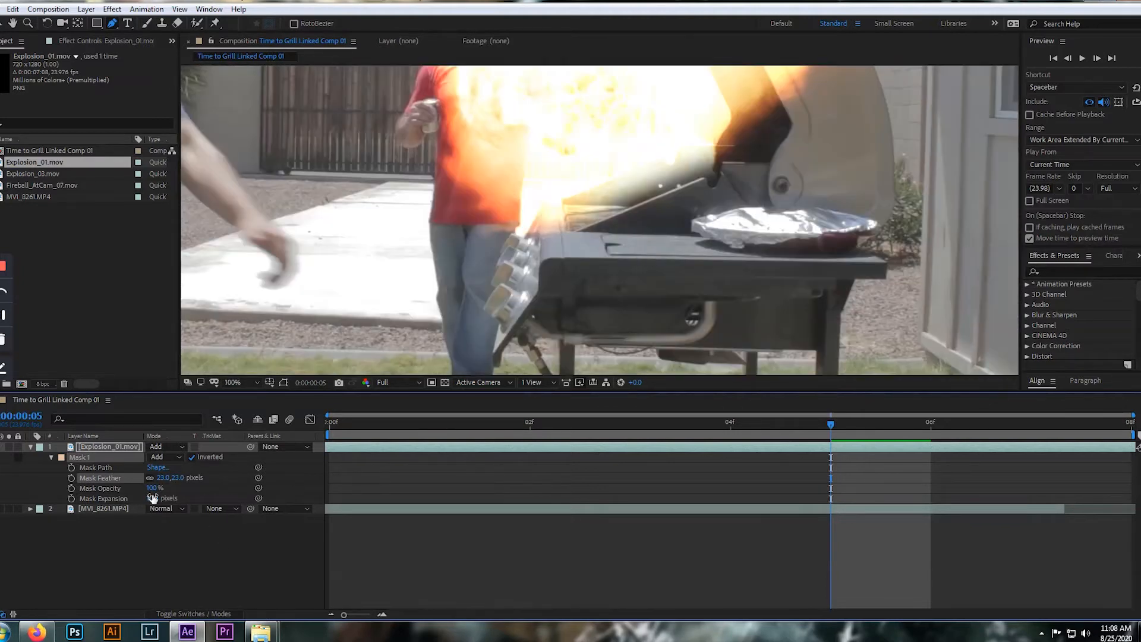
left_click_drag(150, 497, 167, 477)
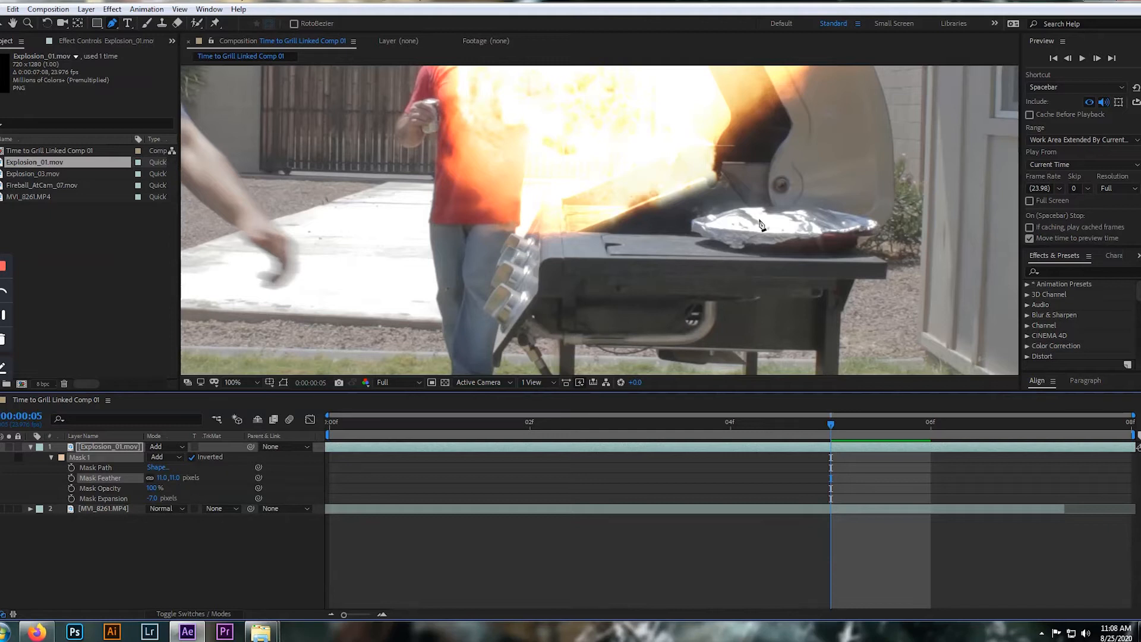
scroll(680, 199, "down", 2)
scroll(676, 217, "down", 2)
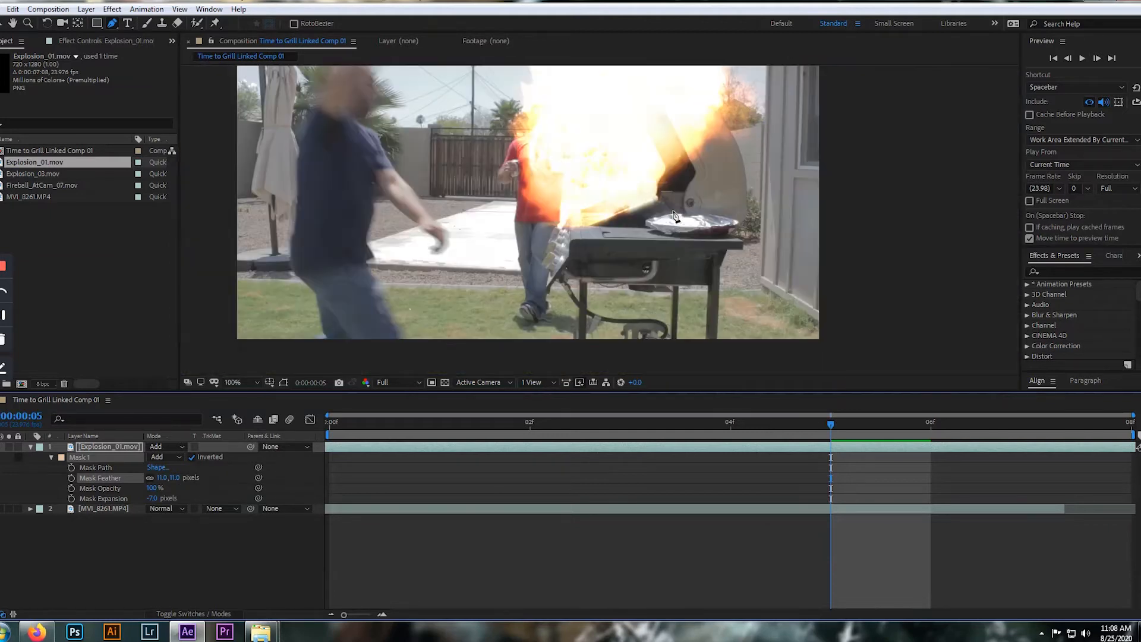
scroll(594, 237, "up", 5)
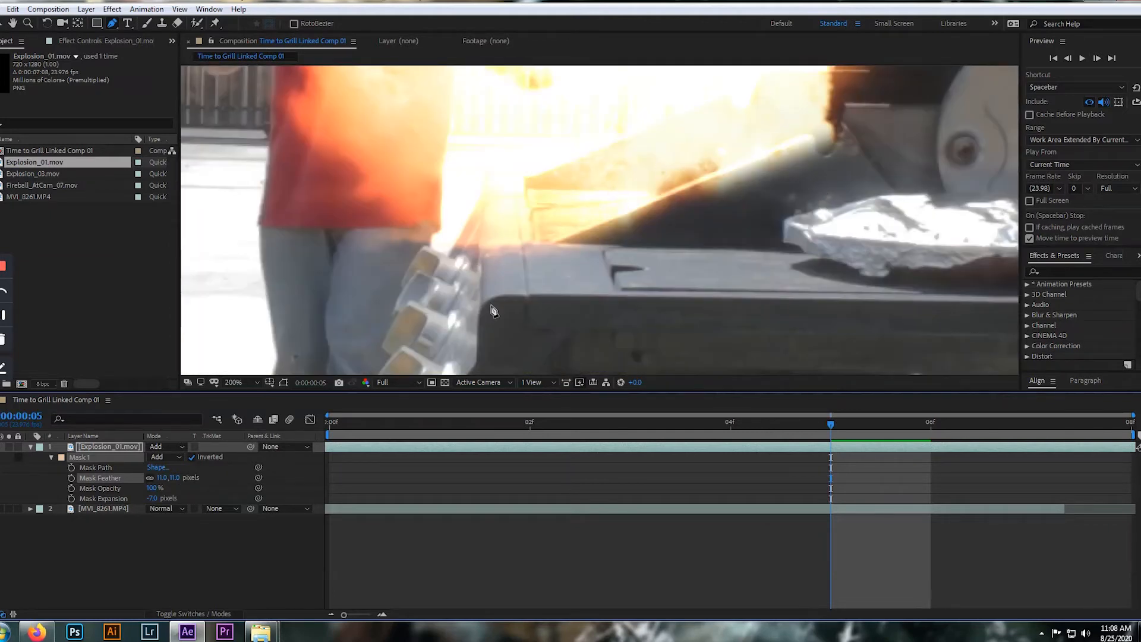
scroll(641, 255, "down", 5)
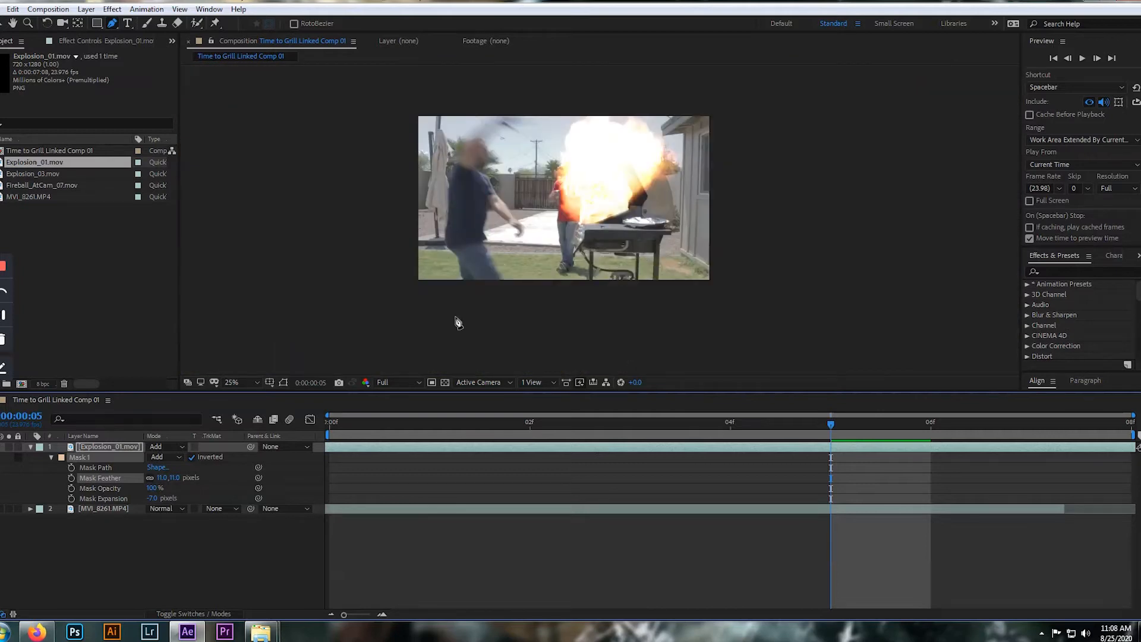
Preview the masked explosion, and set the Explosion_01.mov layer's opacity to 87%
key("space")
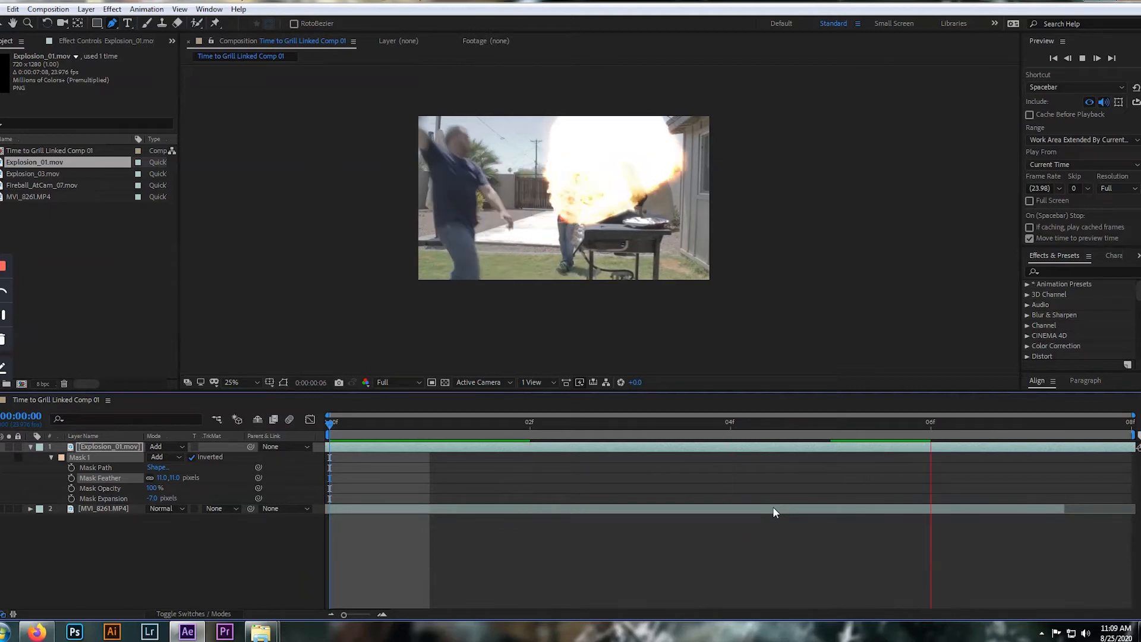
key("space")
left_click(118, 440)
left_click(118, 440)
left_click(111, 447)
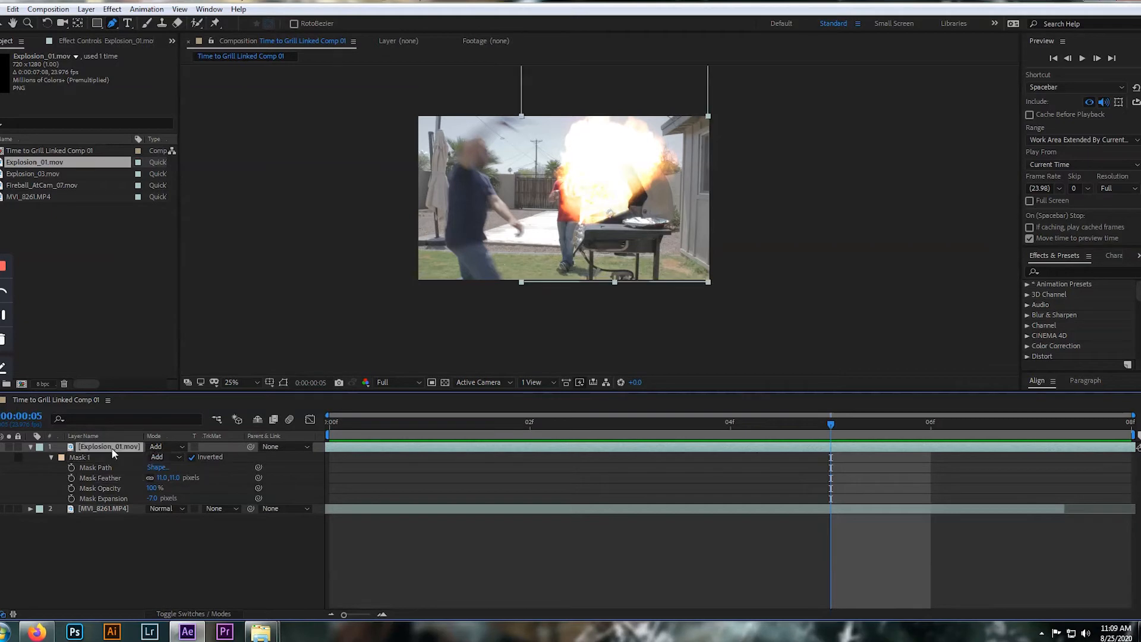
key("t")
left_click_drag(151, 457, 147, 450)
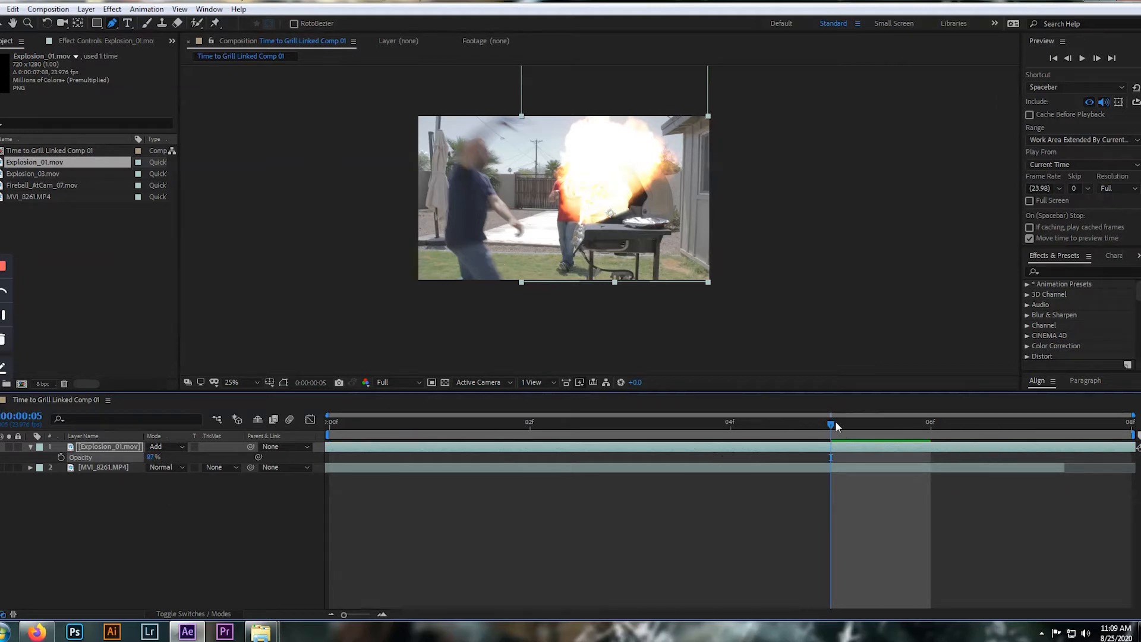
Play the composition from frame 0 to check how the partly transparent explosion blends with the grill footage
key("space")
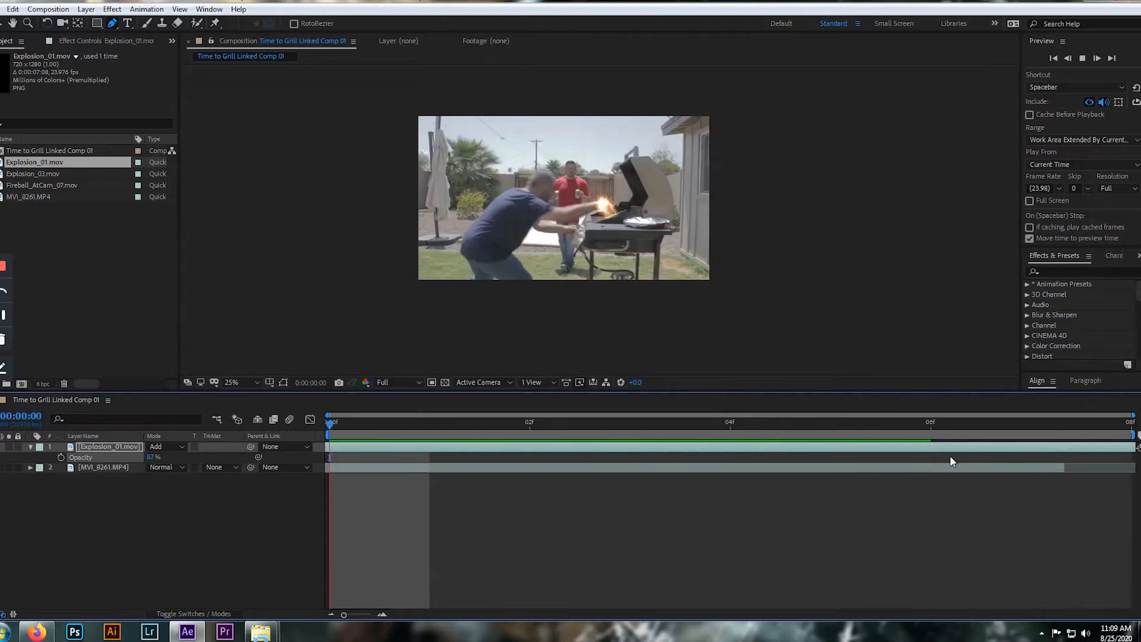
key("space")
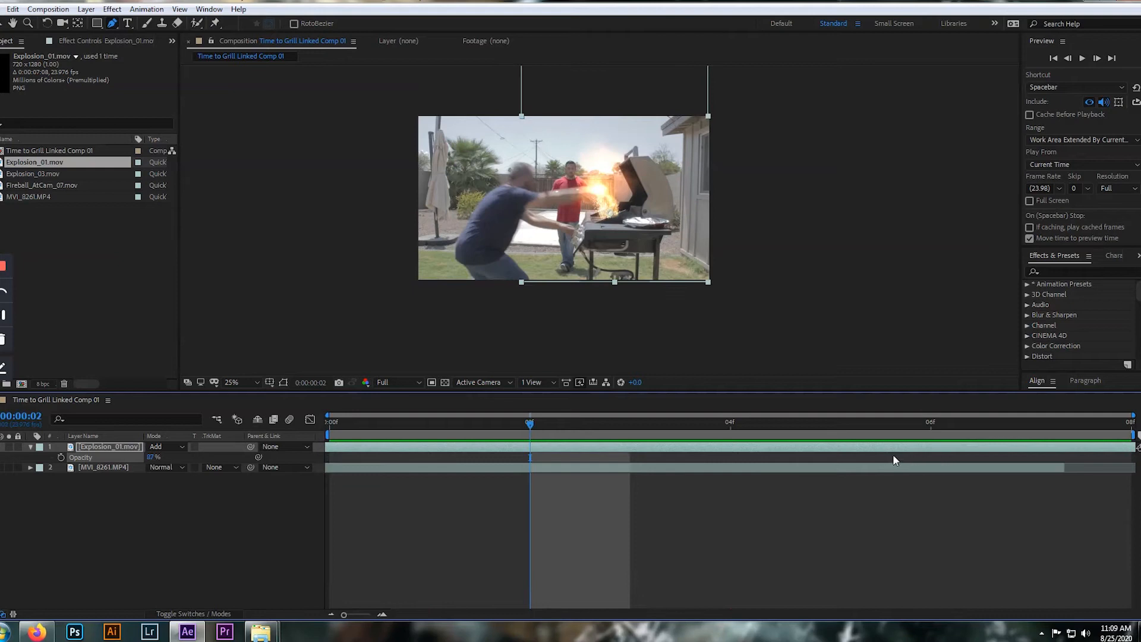
left_click_drag(531, 423, 367, 429)
key("space")
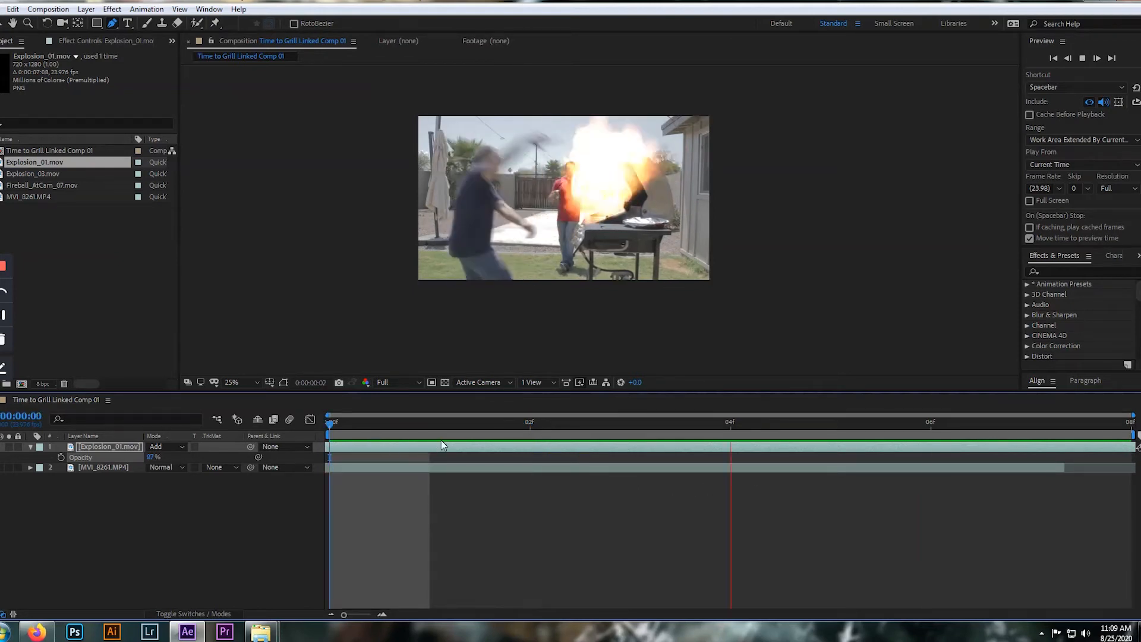
key("space")
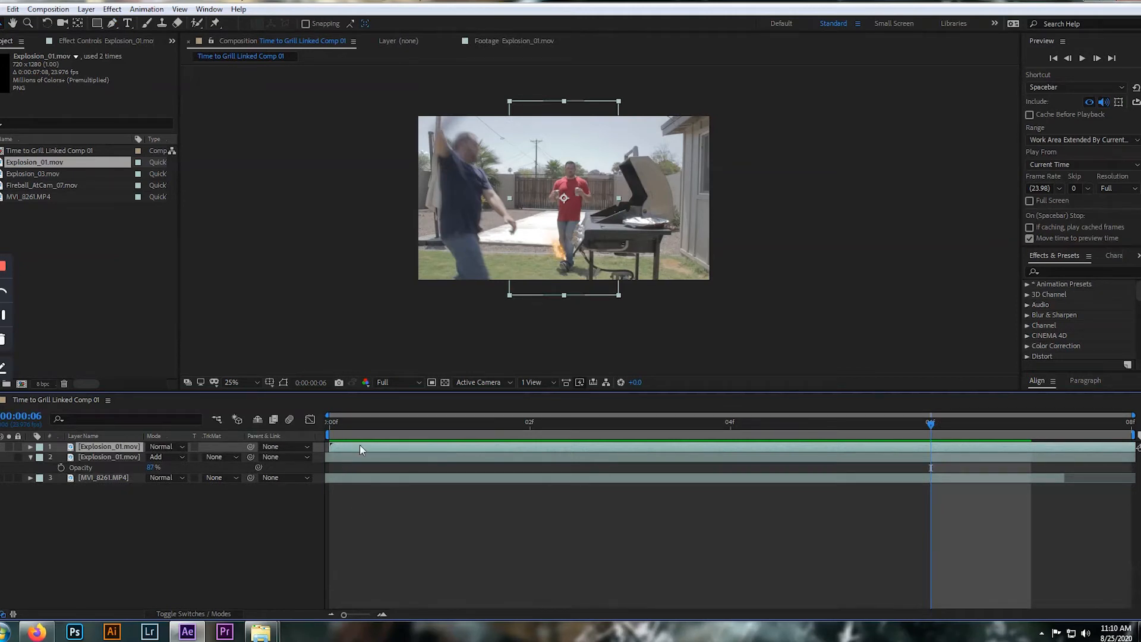
Delete the extra Explosion_01.mov layer at the top of the stack, and preview the Fireball_AtCam_07.mov clip on its own
key("Delete")
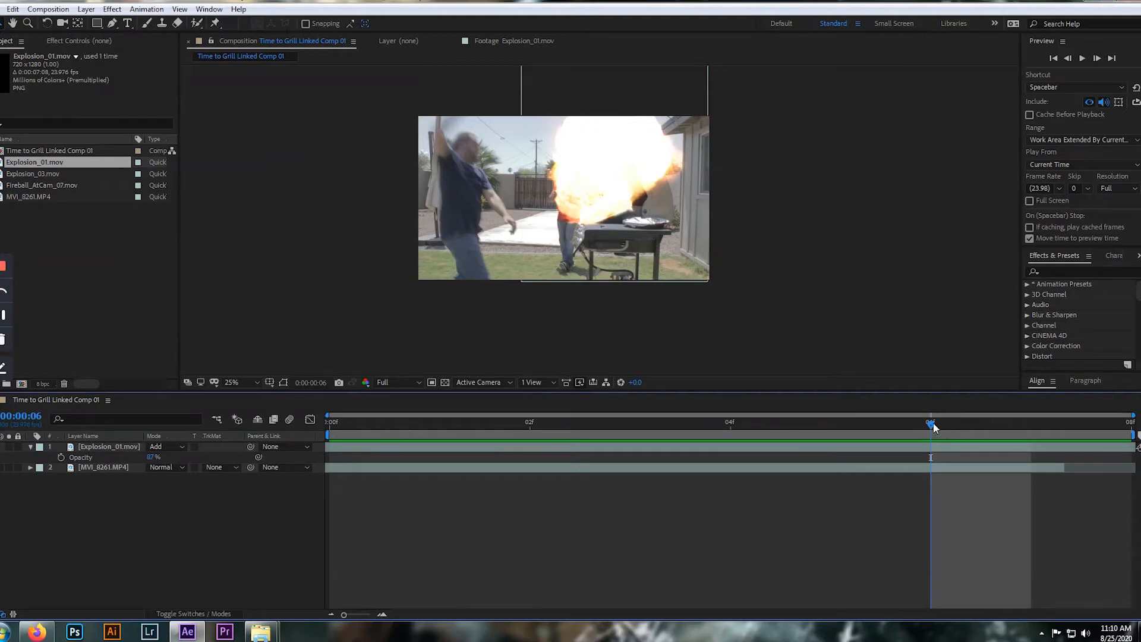
left_click_drag(930, 423, 329, 423)
left_click(45, 185)
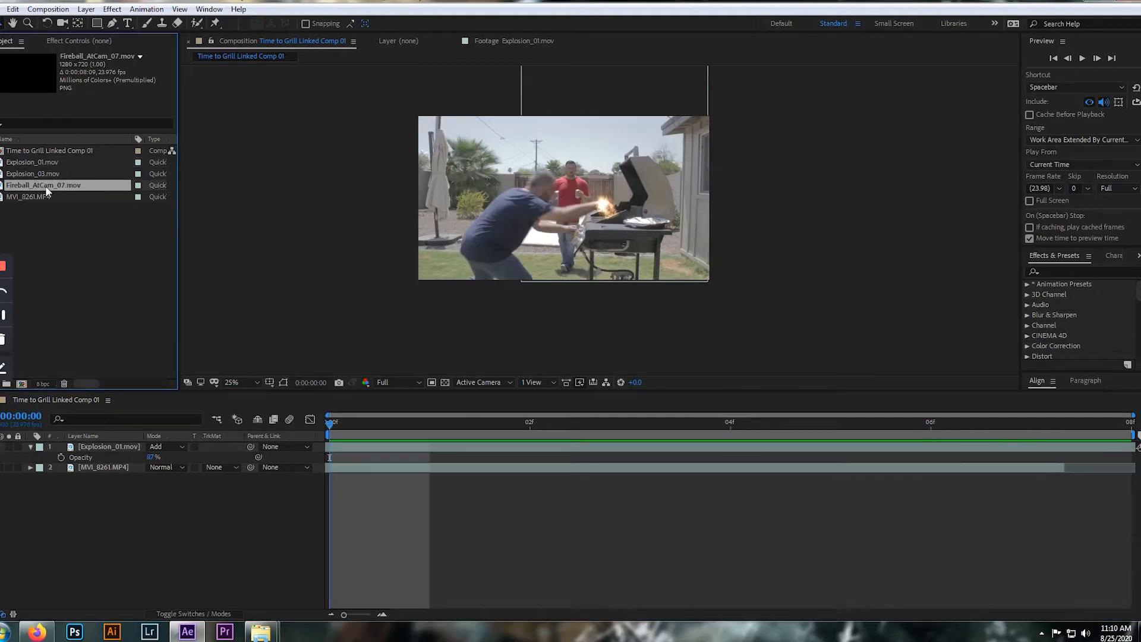
double_click(3, 185)
key("space")
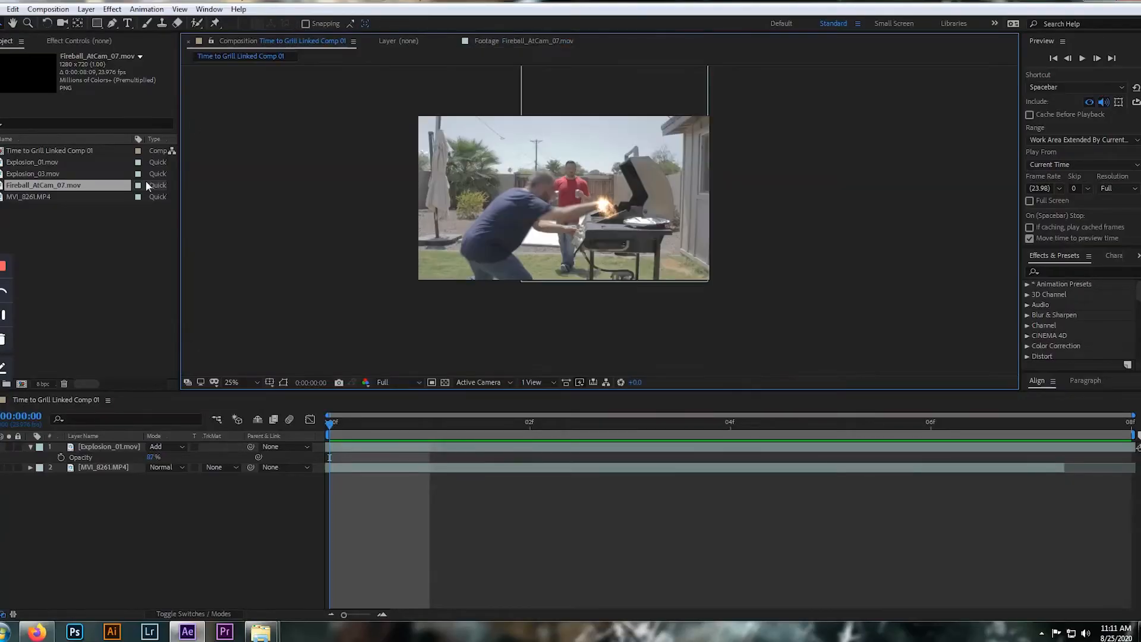
left_click(107, 221)
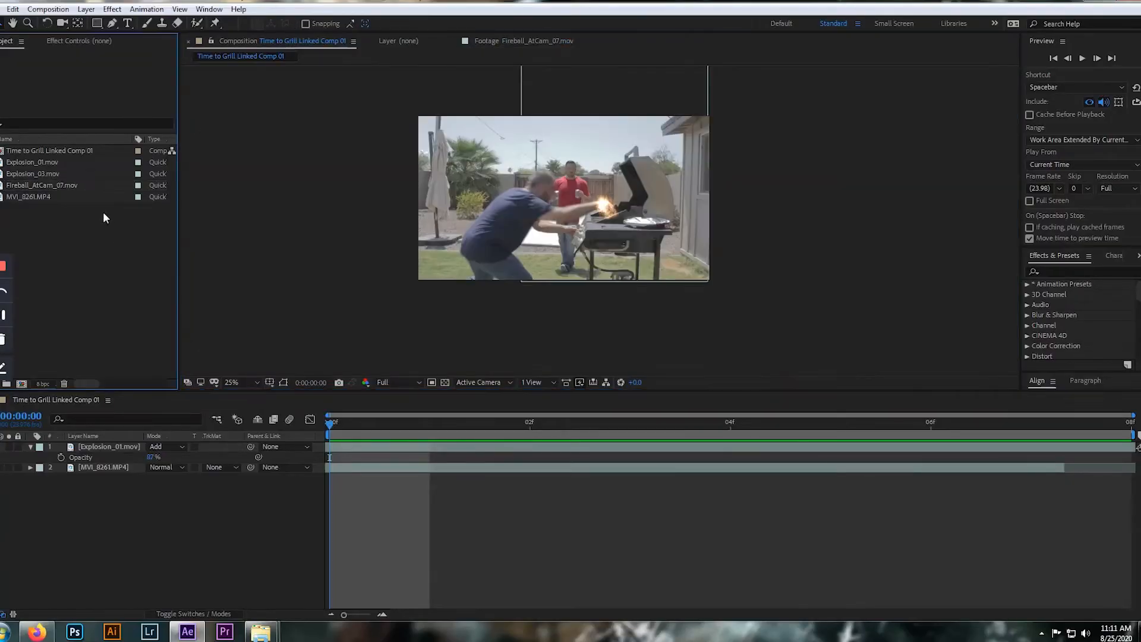
Add Fireball_AtCam_07.mov above the Explosion_01.mov layer and slide it earlier so its flames burn over the grill from frame 0
left_click_drag(65, 183, 91, 444)
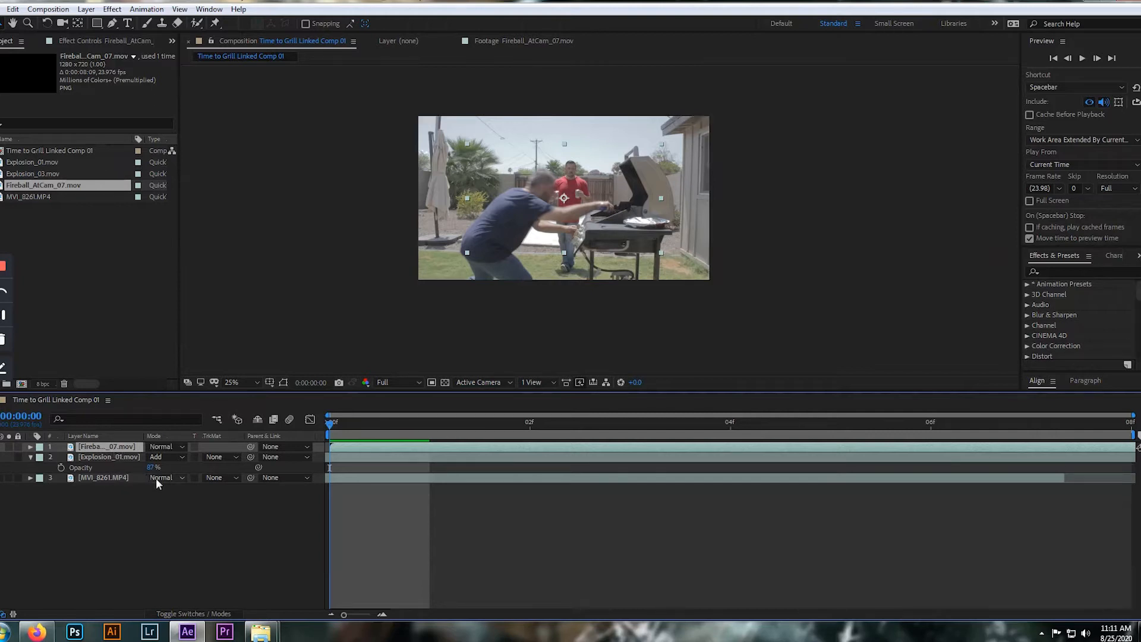
left_click_drag(664, 451, 405, 452)
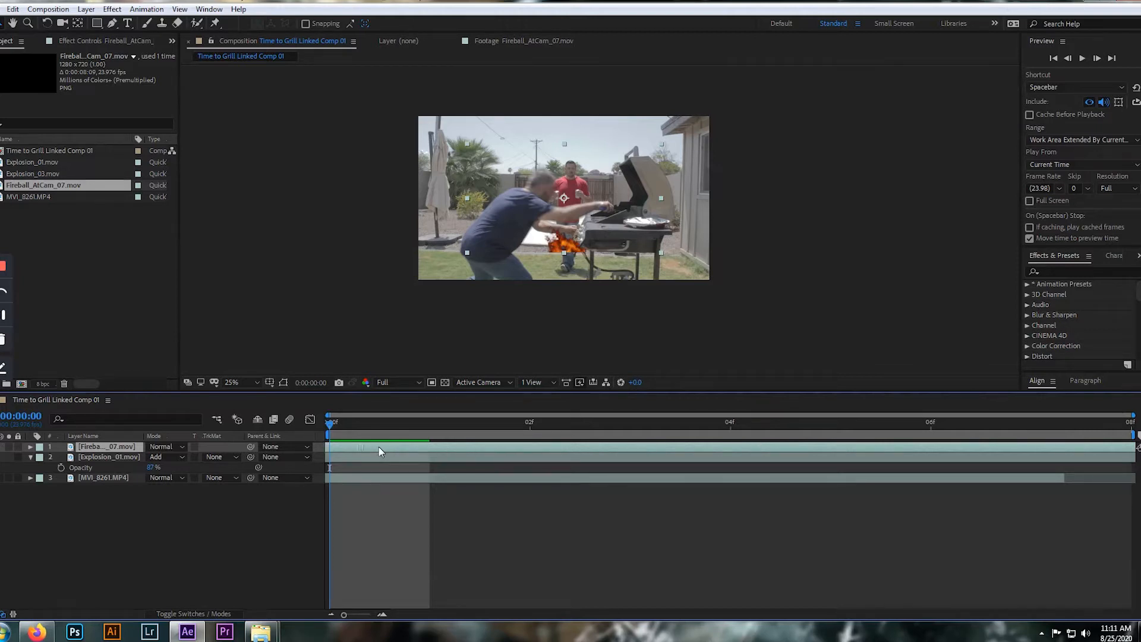
left_click_drag(1074, 451, 713, 452)
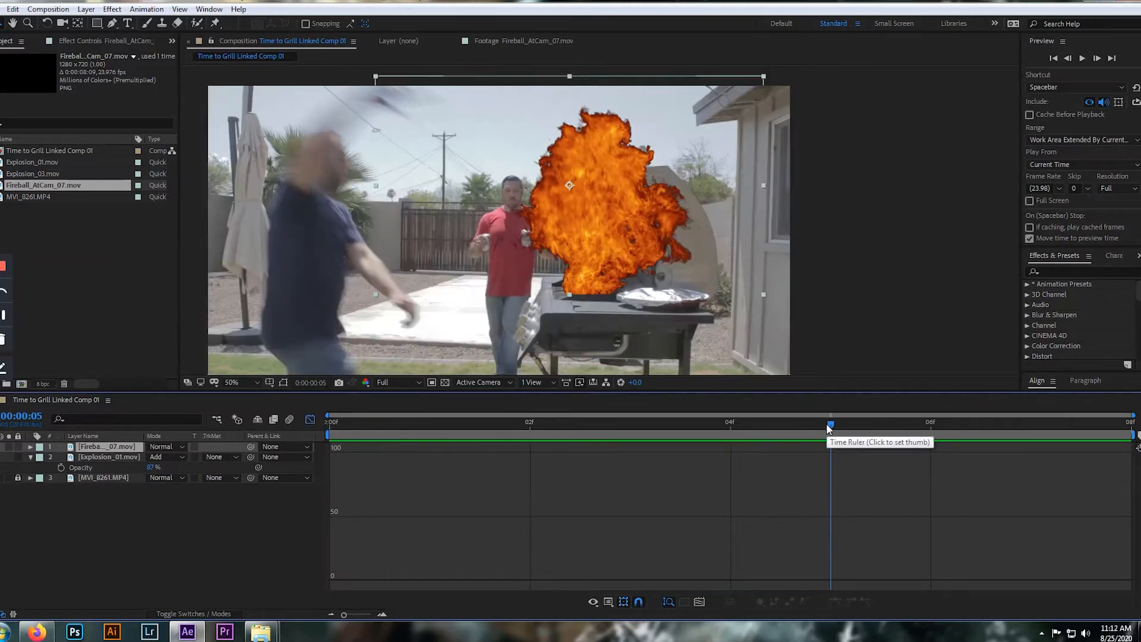
Check the fireball across the first frames, and set the Fireball_AtCam_07.mov layer's blending mode to Add
key("space")
left_click(311, 419)
left_click_drag(634, 425, 293, 425)
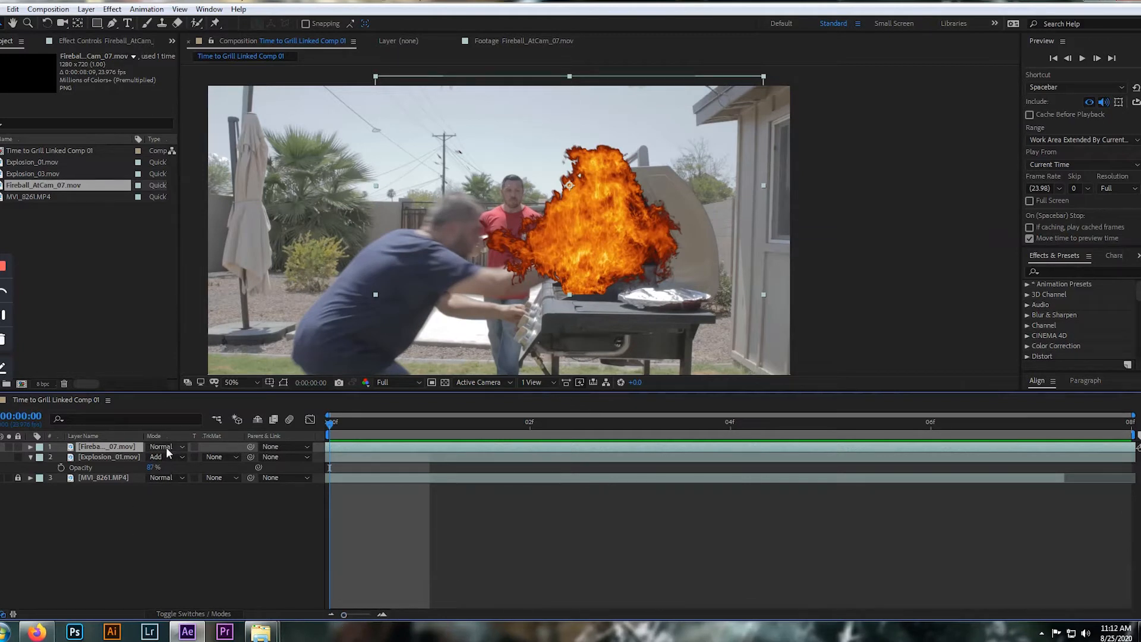
left_click(184, 446)
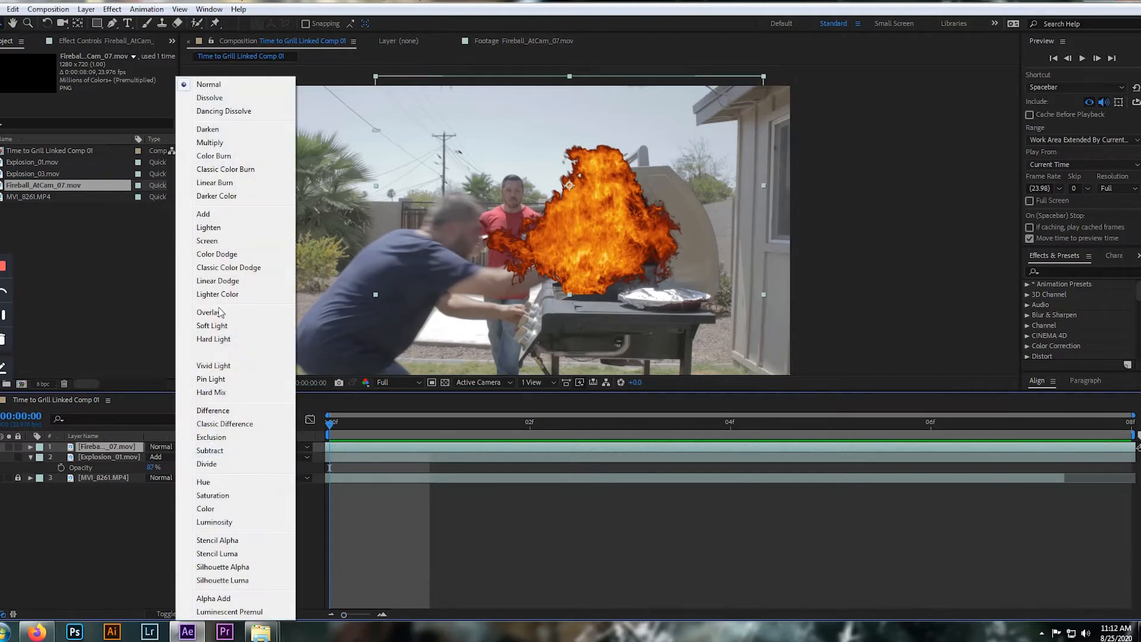
left_click(221, 210)
scroll(596, 220, "down", 2)
scroll(596, 220, "up", 2)
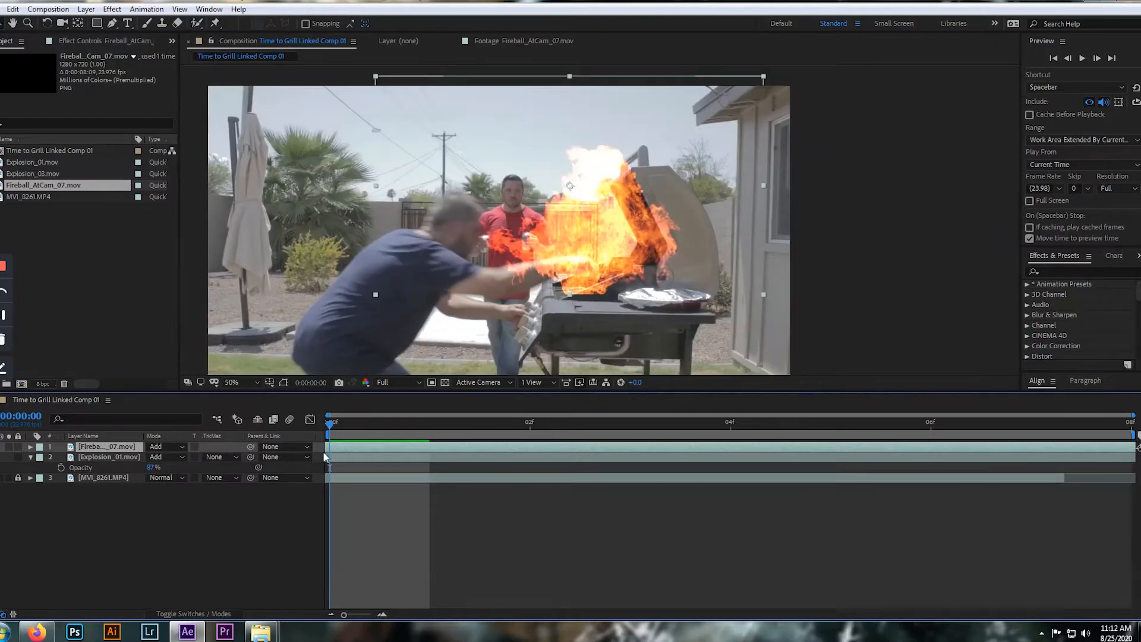
Play the composition to check how the fireball and explosion layers combine over the grill
key("space")
key("space")
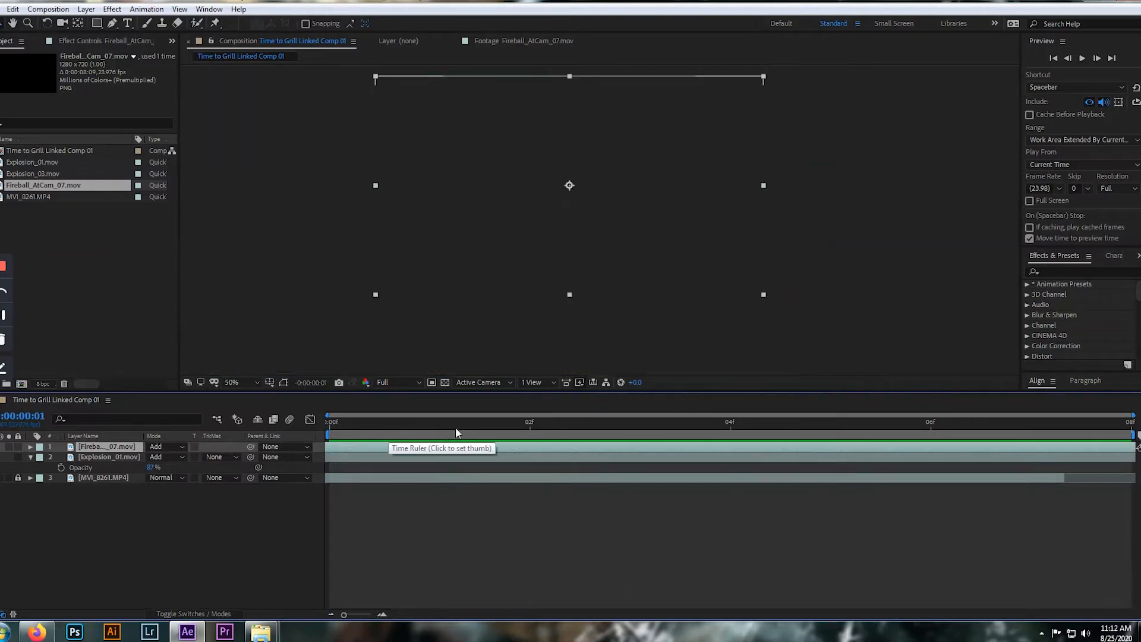
left_click(327, 423)
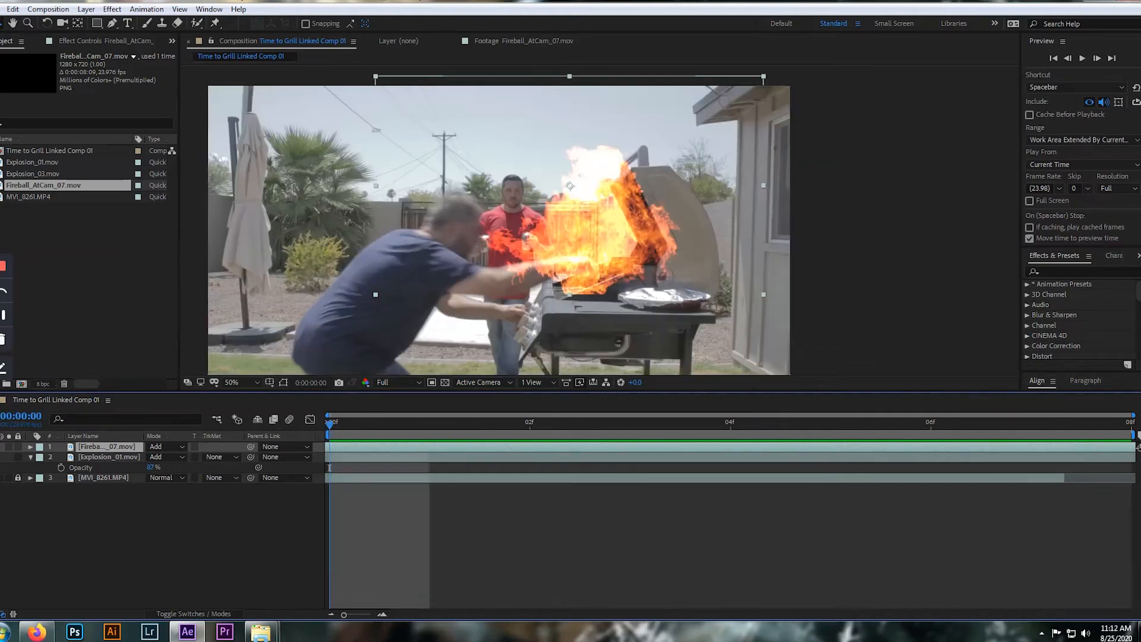
key("space")
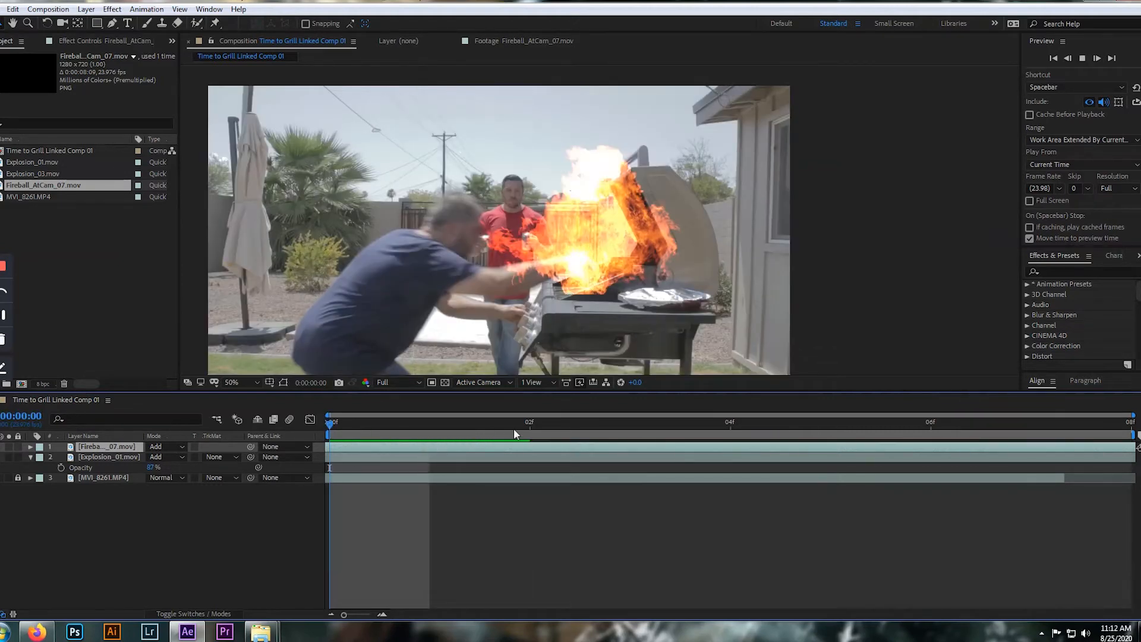
left_click(529, 422)
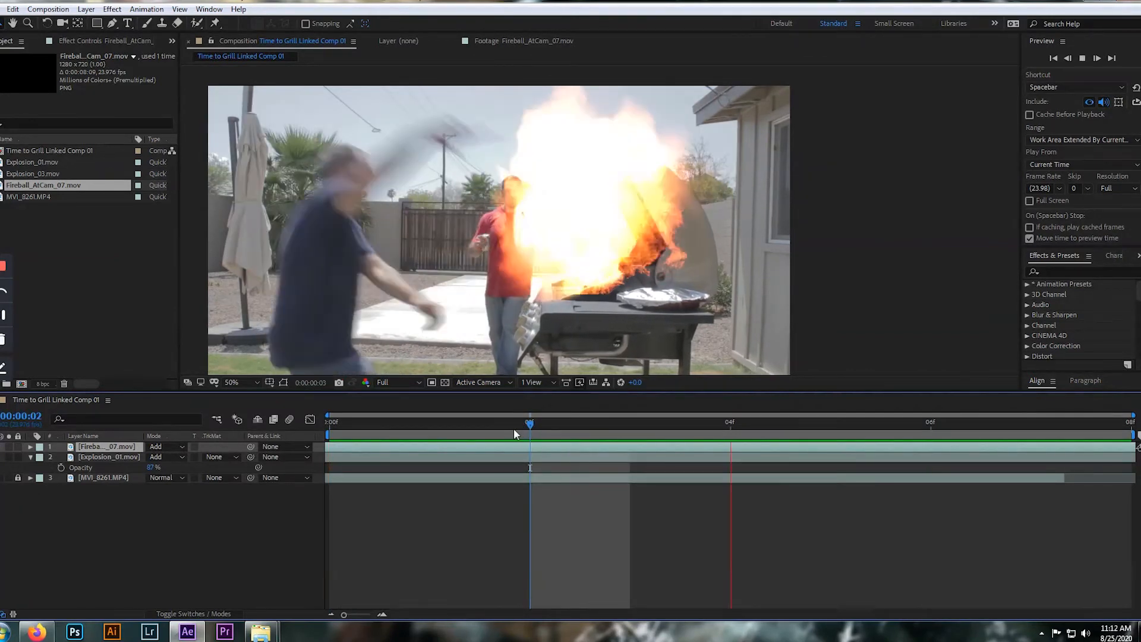
key("space")
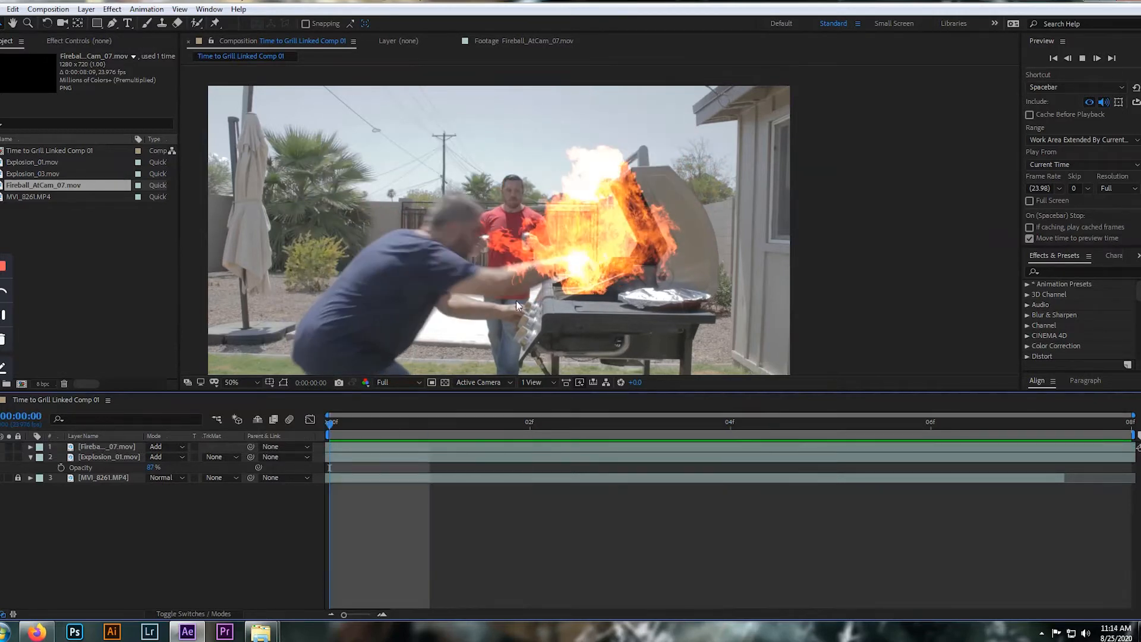
Slide the Fireball_AtCam_07.mov layer further back in time so a later part of its flames plays over the grill
scroll(594, 248, "down", 2)
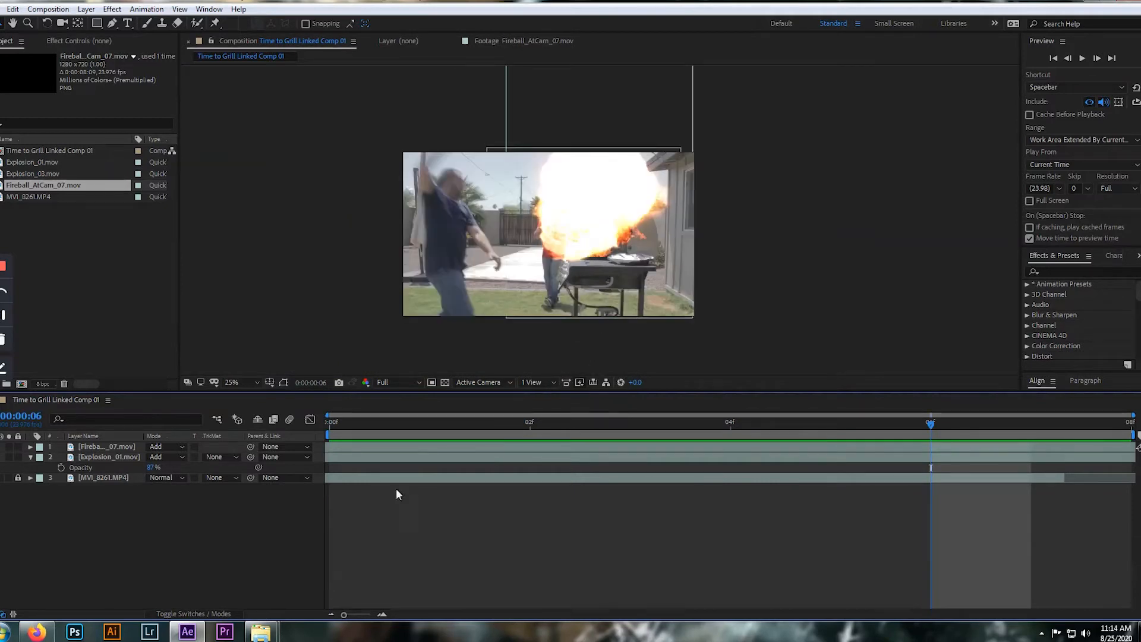
left_click(369, 447)
left_click_drag(777, 469, 367, 450)
left_click_drag(504, 450, 384, 451)
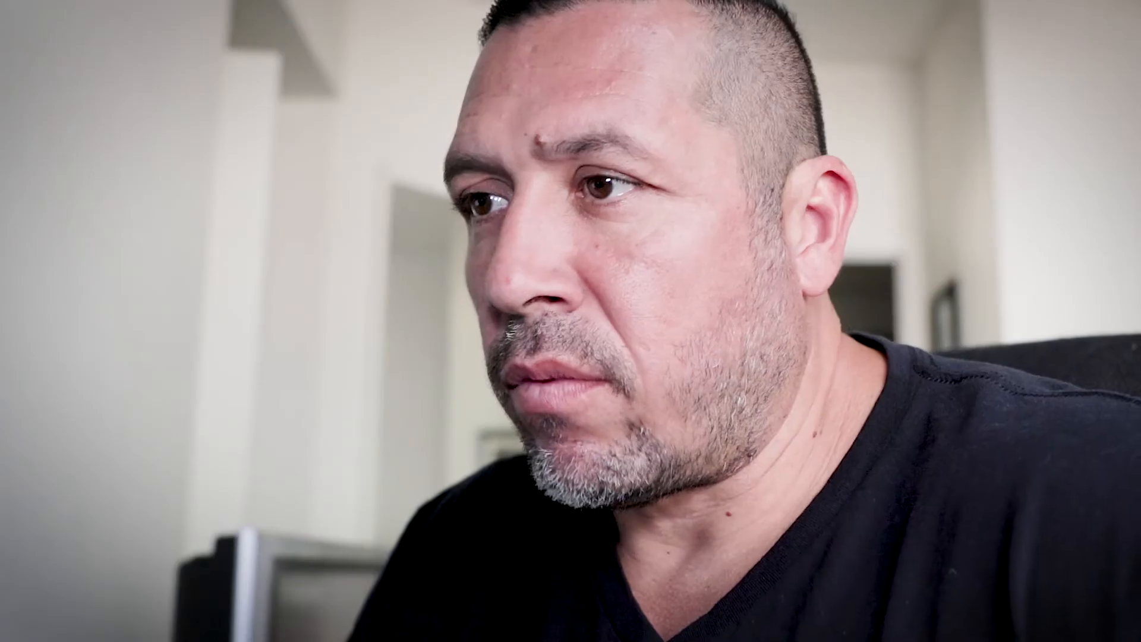
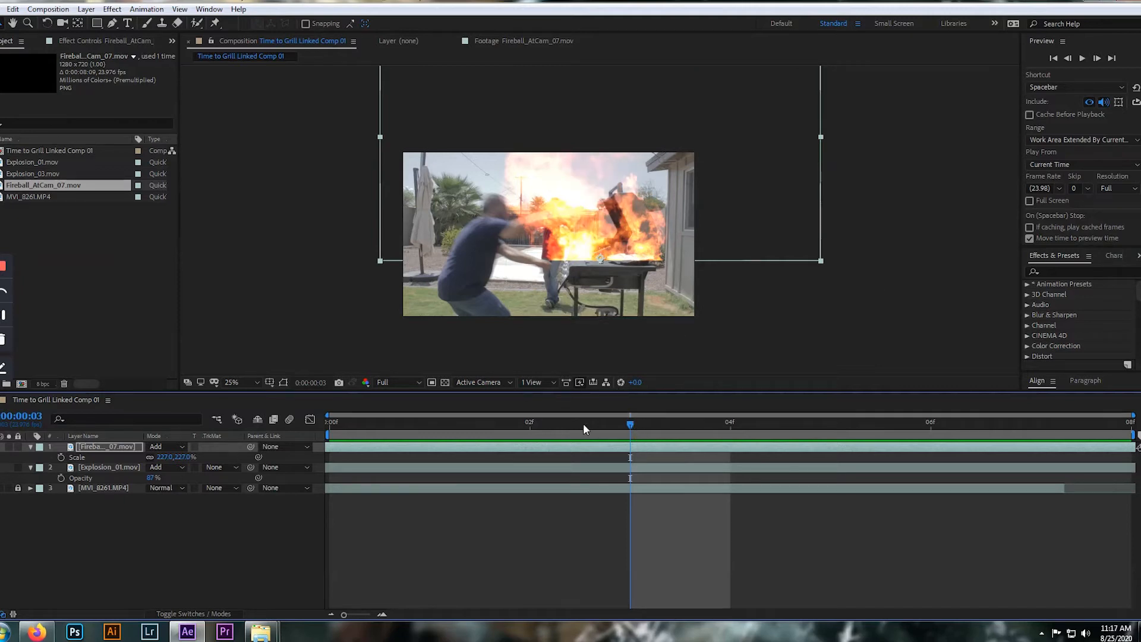
Nudge the Fireball_AtCam_07.mov layer slightly left over the grill and check its placement between frames 0 and 3
left_click_drag(630, 423, 301, 439)
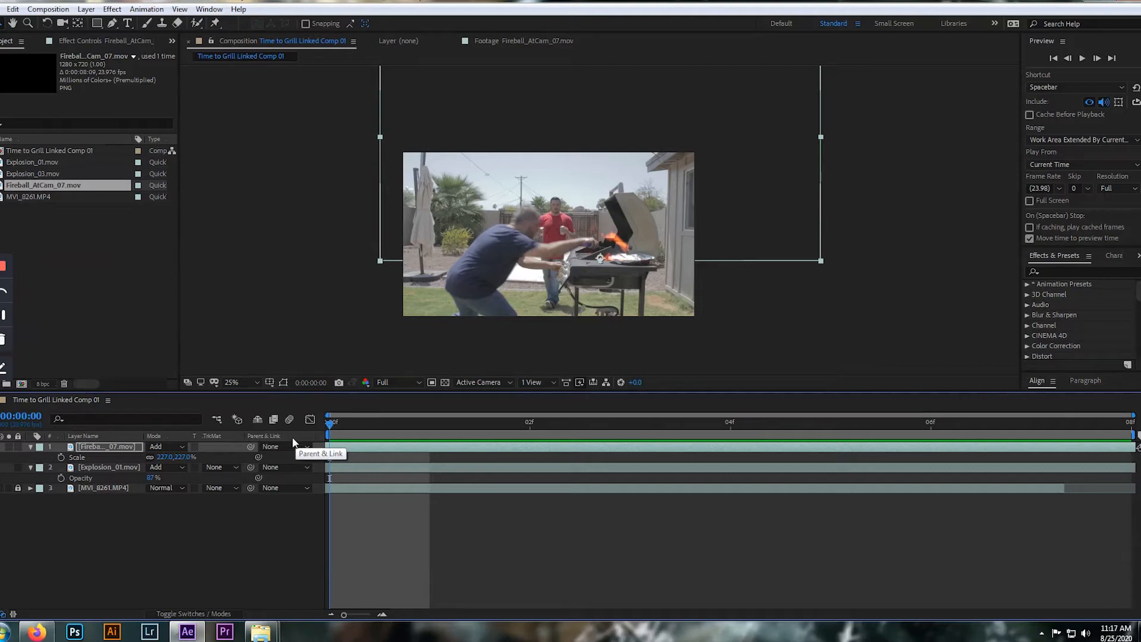
mouse_move(617, 259)
left_mouse_down()
mouse_move(614, 246)
mouse_move(613, 273)
left_mouse_up()
scroll(607, 265, "up", 2)
left_click_drag(337, 433, 678, 435)
scroll(627, 313, "down", 2)
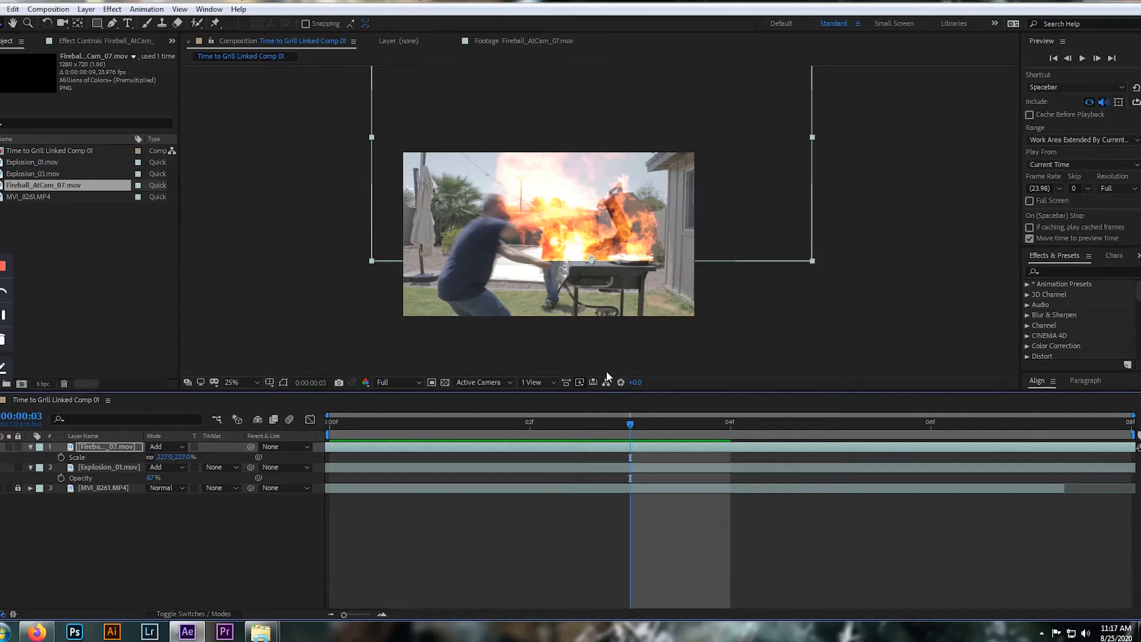
scroll(723, 225, "down", 2)
scroll(720, 238, "up", 4)
scroll(713, 250, "down", 2)
Draw a circular mask on the Fireball_AtCam_07.mov layer with the Ellipse Tool and move it up over the flames above the grill
left_click(94, 445)
left_click(97, 22)
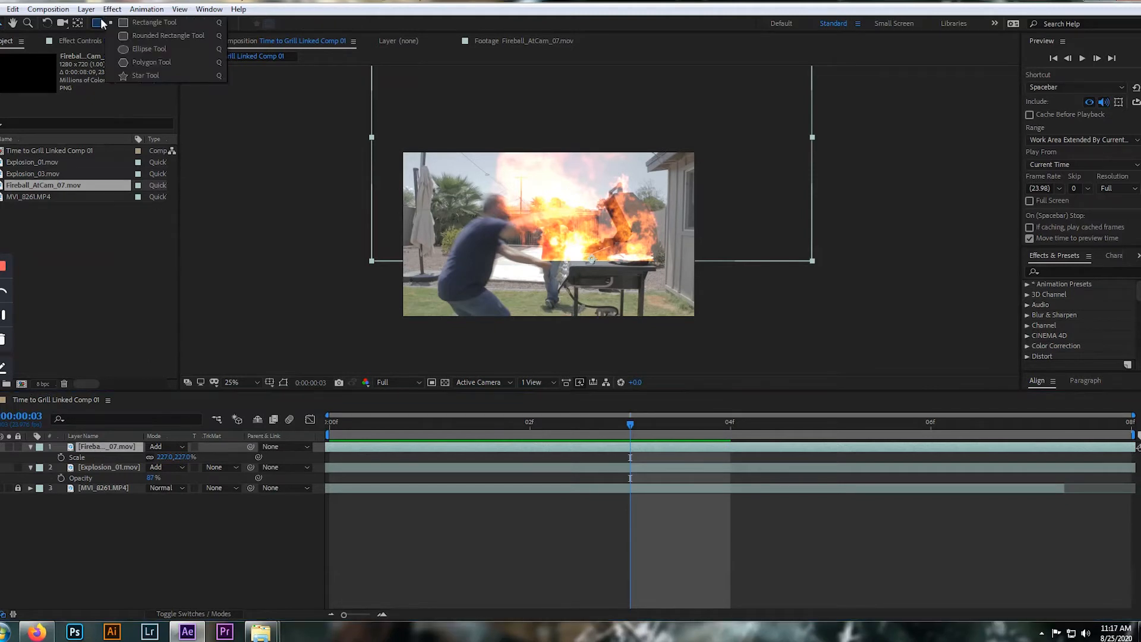
left_click(132, 49)
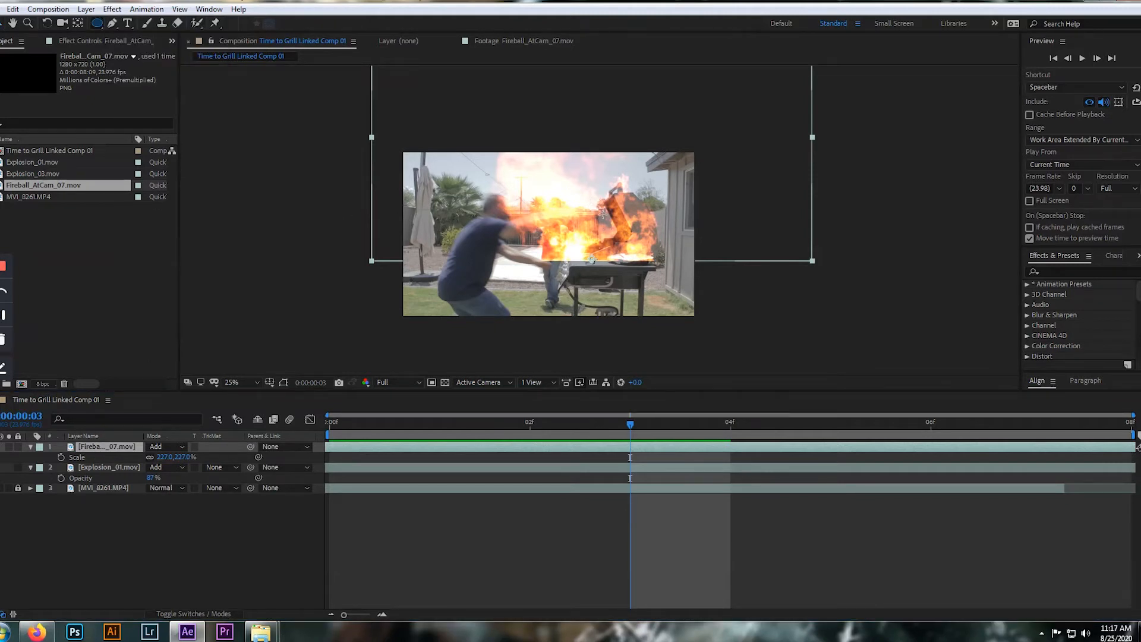
left_click_drag(578, 192, 748, 306)
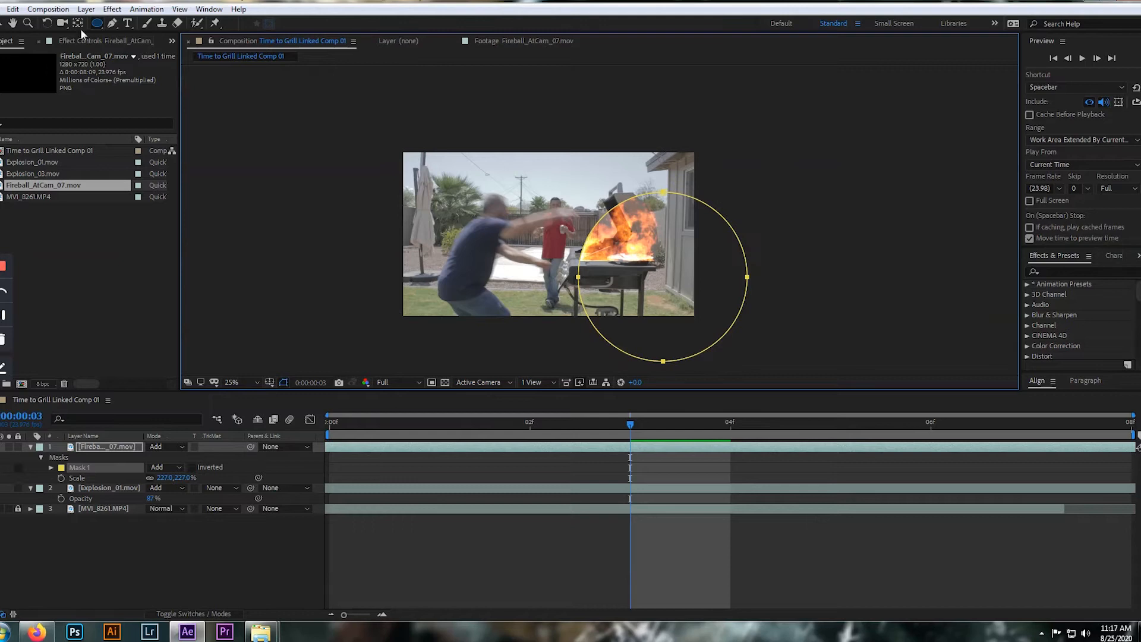
left_click(3, 24)
double_click(694, 353)
left_click_drag(689, 341, 611, 224)
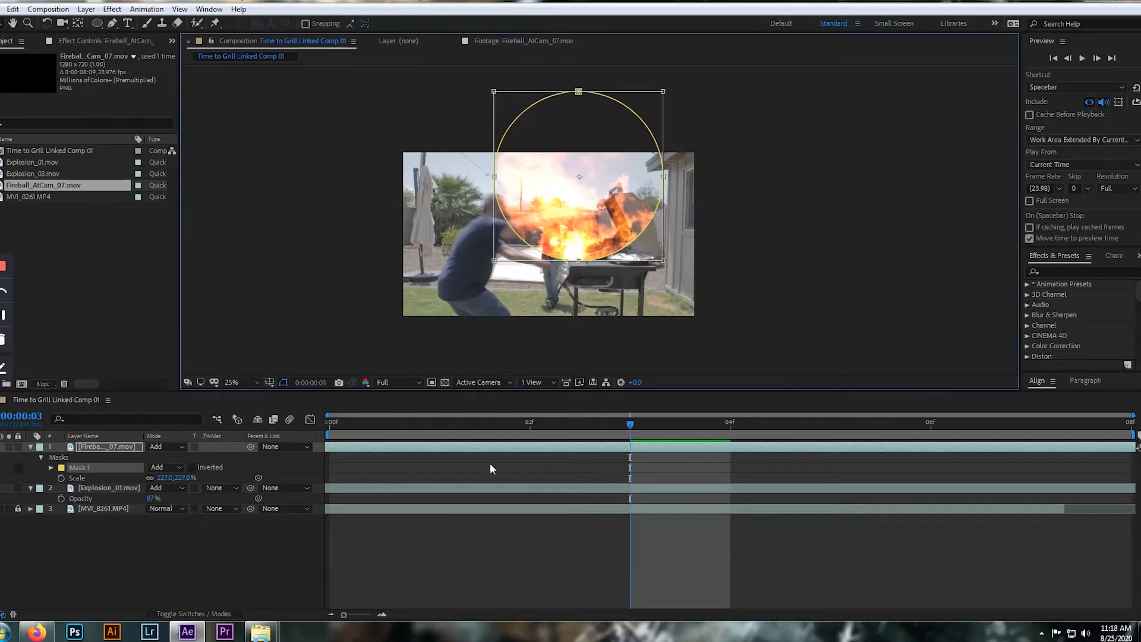
Play the composition from frame 0 to check the hard-edged mask on the fireball
left_click_drag(630, 424, 330, 416)
key("space")
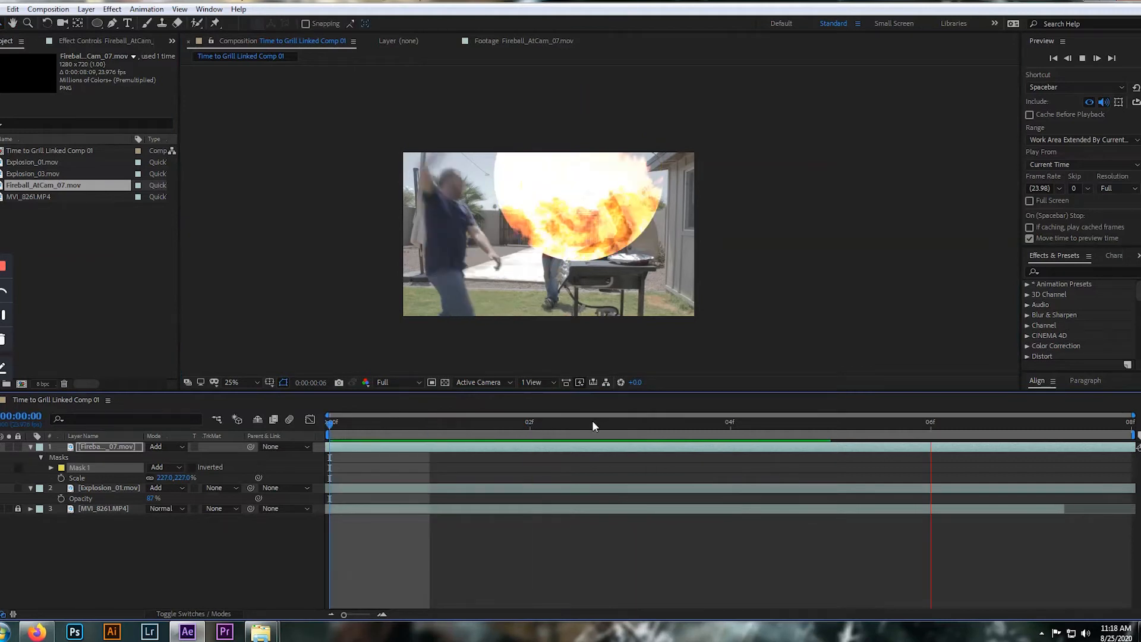
key("space")
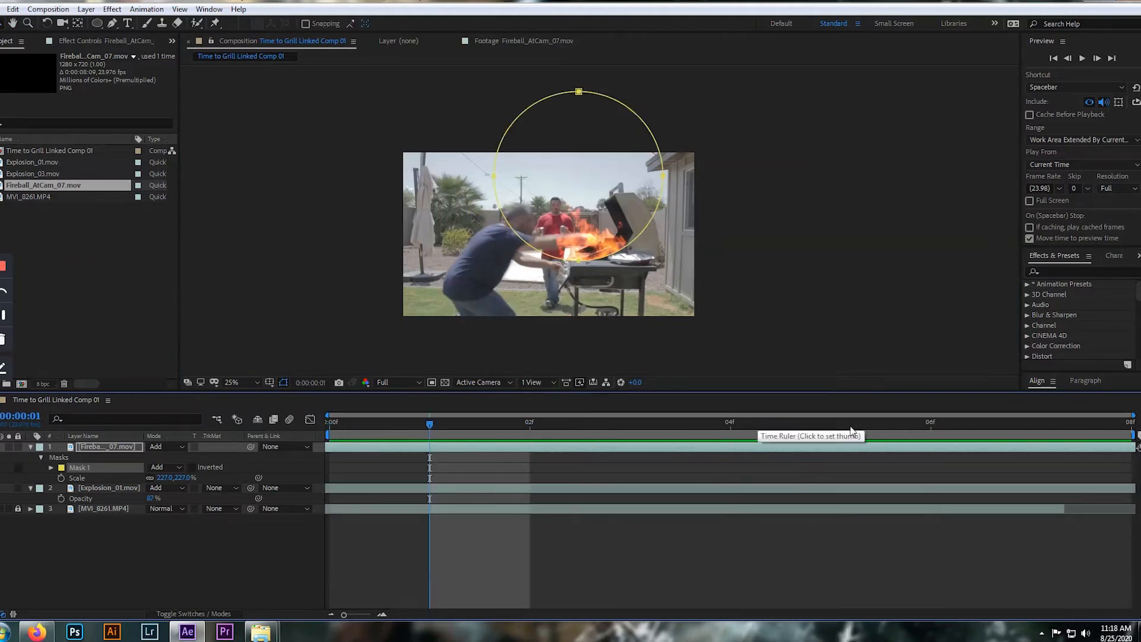
Enlarge the fireball's mask into a wider ellipse and move it up so its lower edge meets the grill's cooking surface
left_click_drag(430, 425, 286, 425)
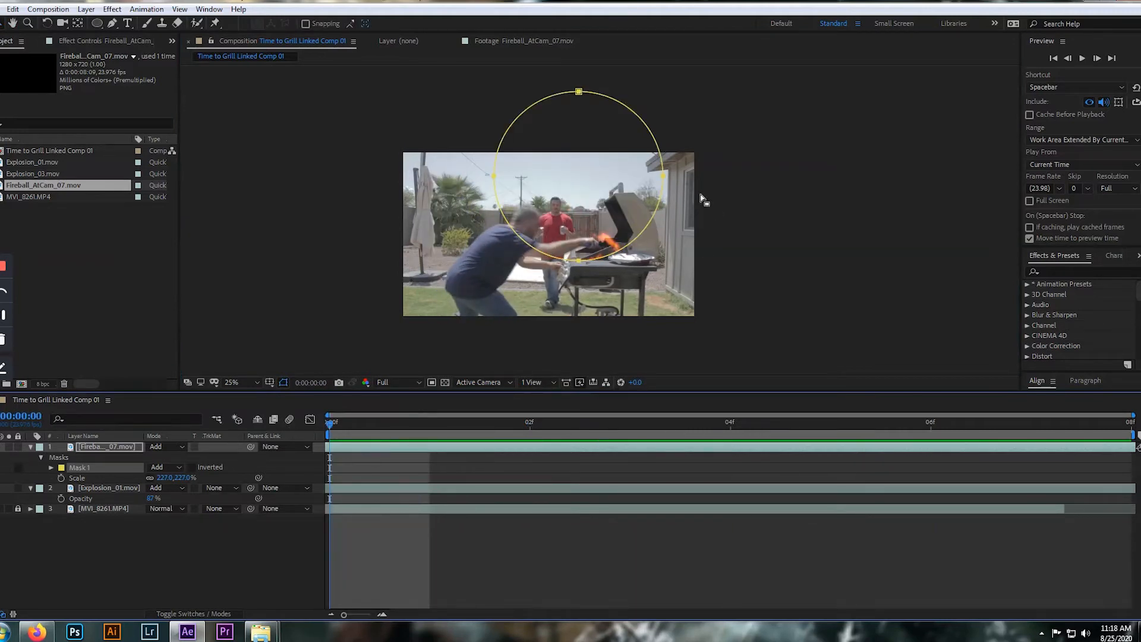
double_click(662, 176)
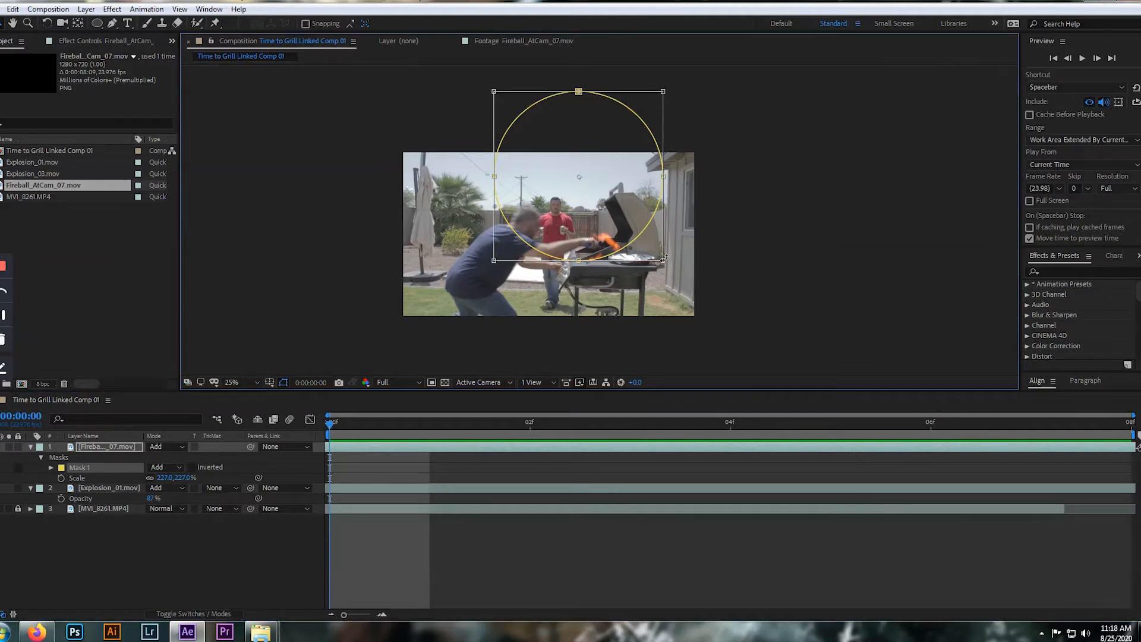
mouse_move(667, 268)
left_mouse_down()
mouse_move(696, 289)
mouse_move(685, 278)
left_mouse_up()
key("Return")
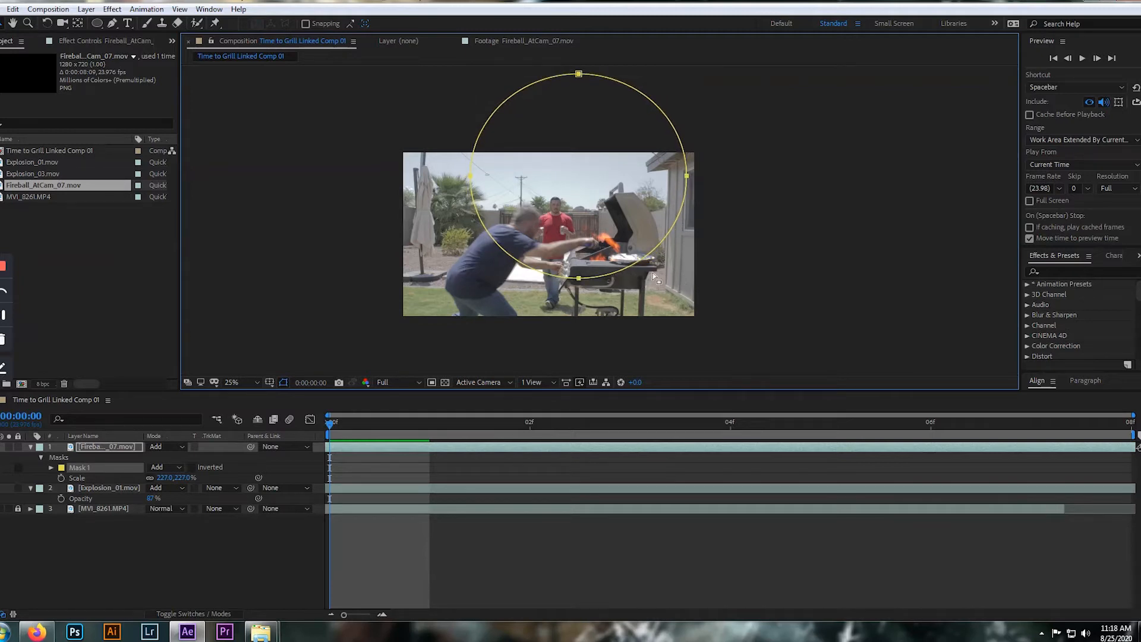
left_click_drag(579, 281, 591, 242)
key("Return")
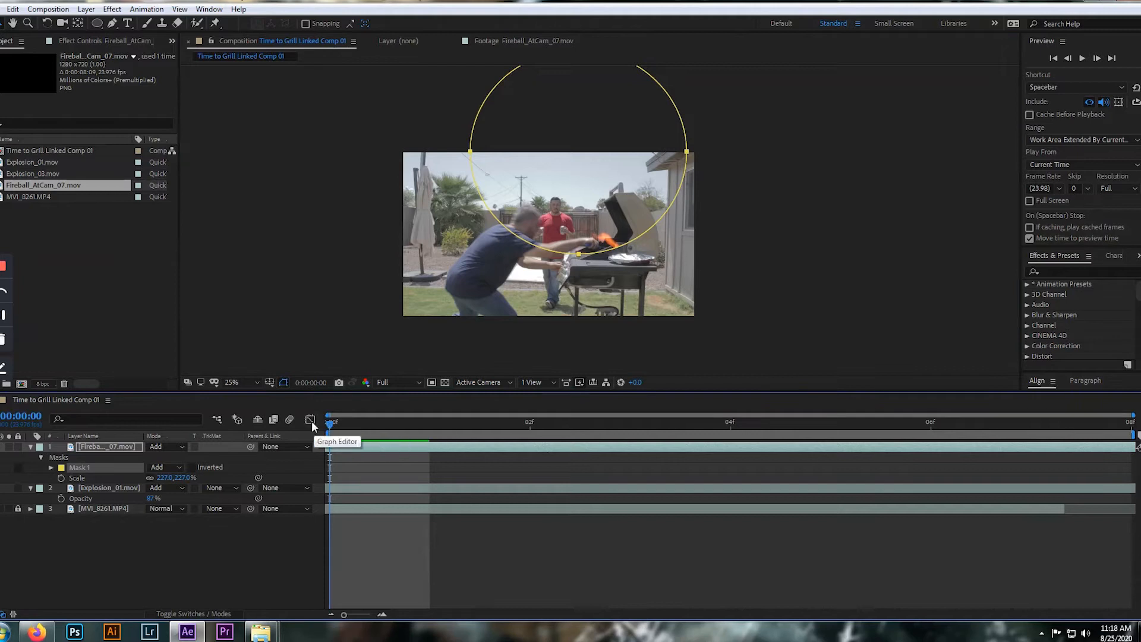
At frame 5, set Mask 1's feather to 136 pixels and its expansion to -38 pixels on the fireball layer
key("Page_Down")
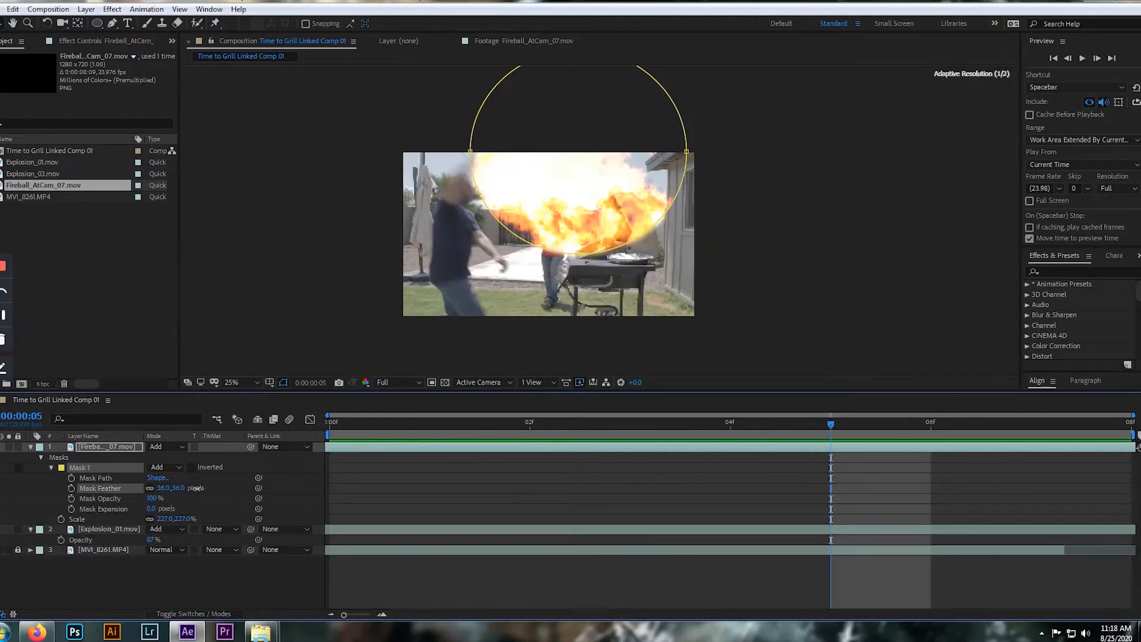
left_click(216, 492)
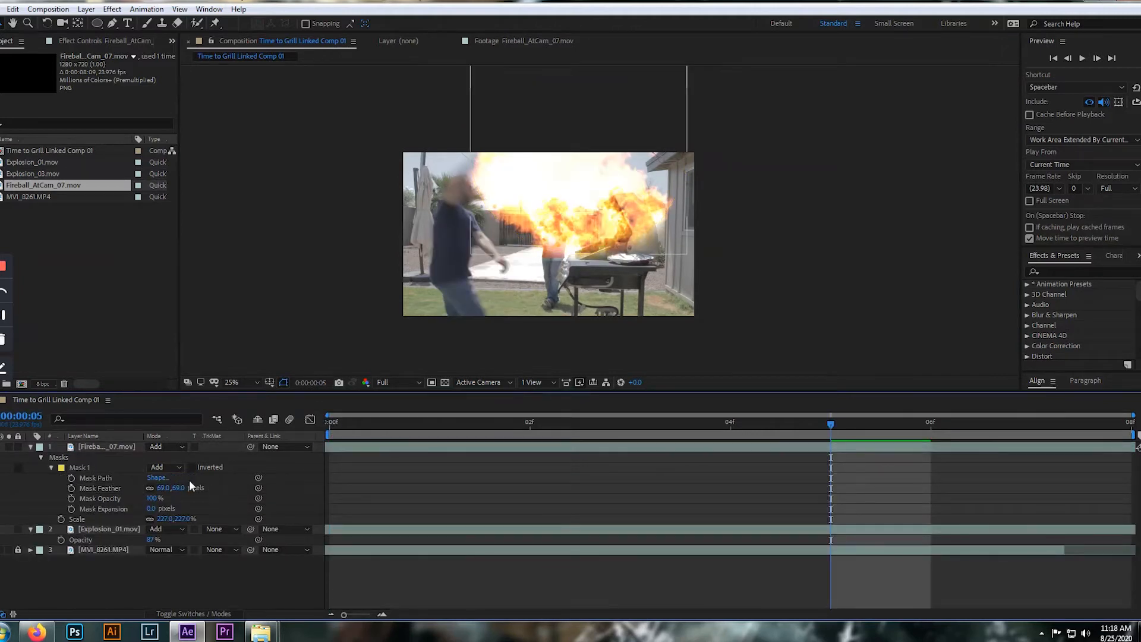
left_click_drag(180, 490, 214, 483)
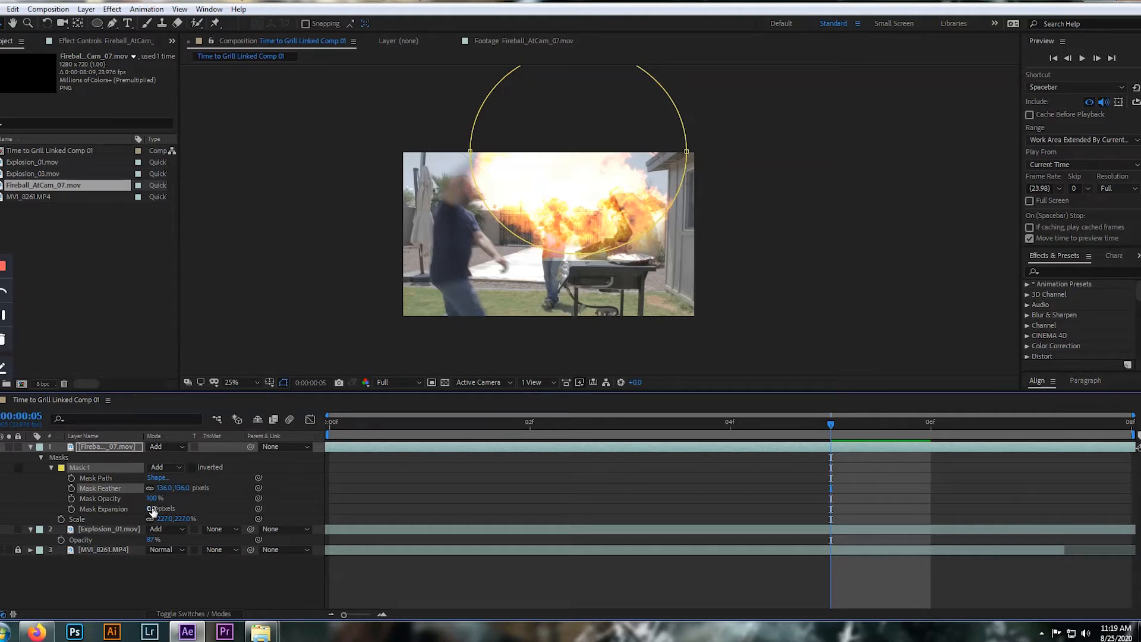
left_click_drag(150, 510, 134, 513)
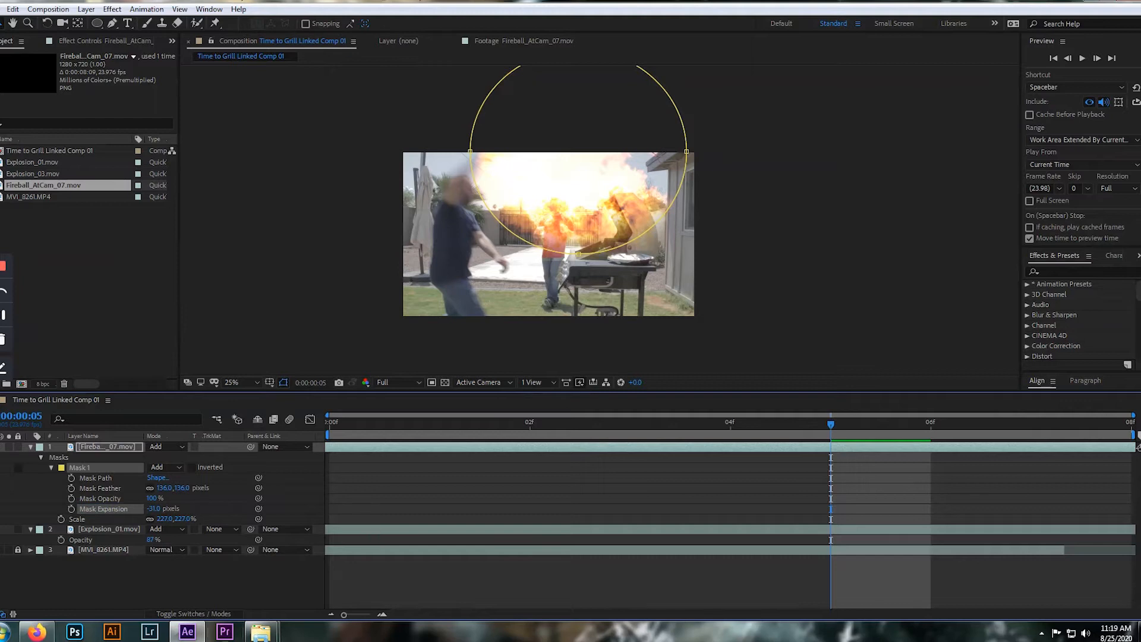
left_click_drag(161, 510, 151, 505)
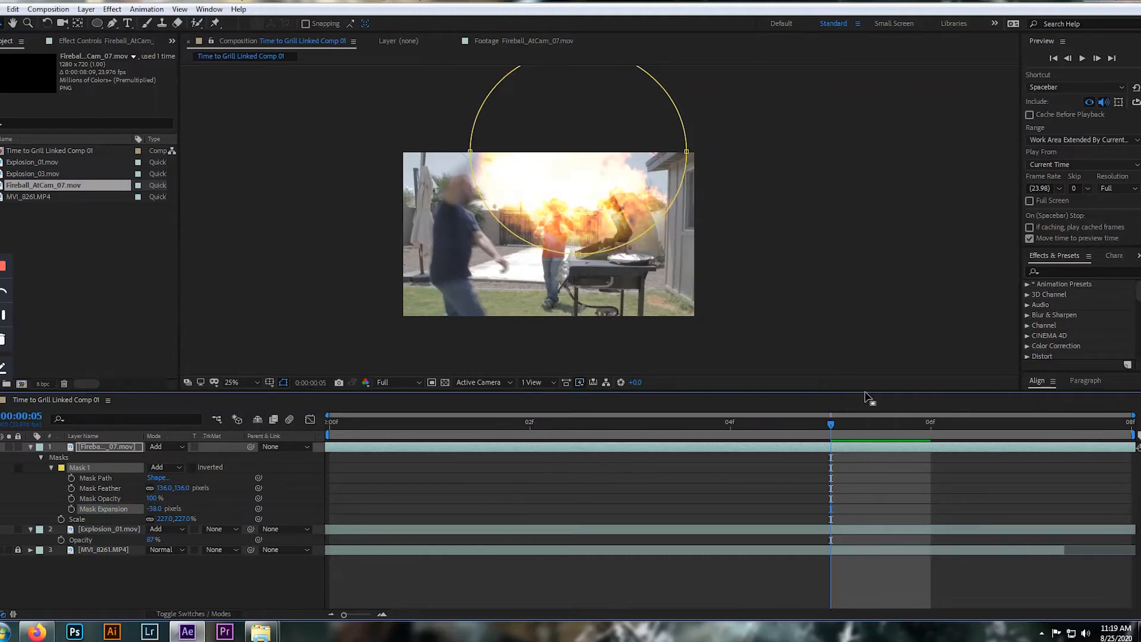
Hide the mask outline in the viewer and play the composition from frame 0 to check the feathered fireball
left_click(284, 384)
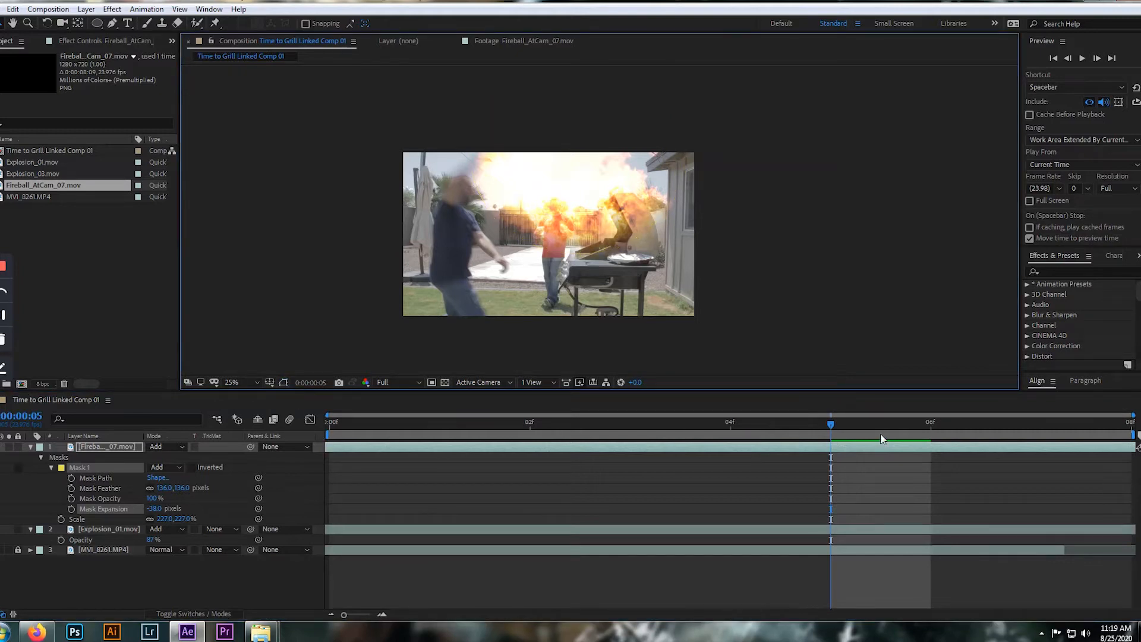
left_click_drag(833, 422, 248, 449)
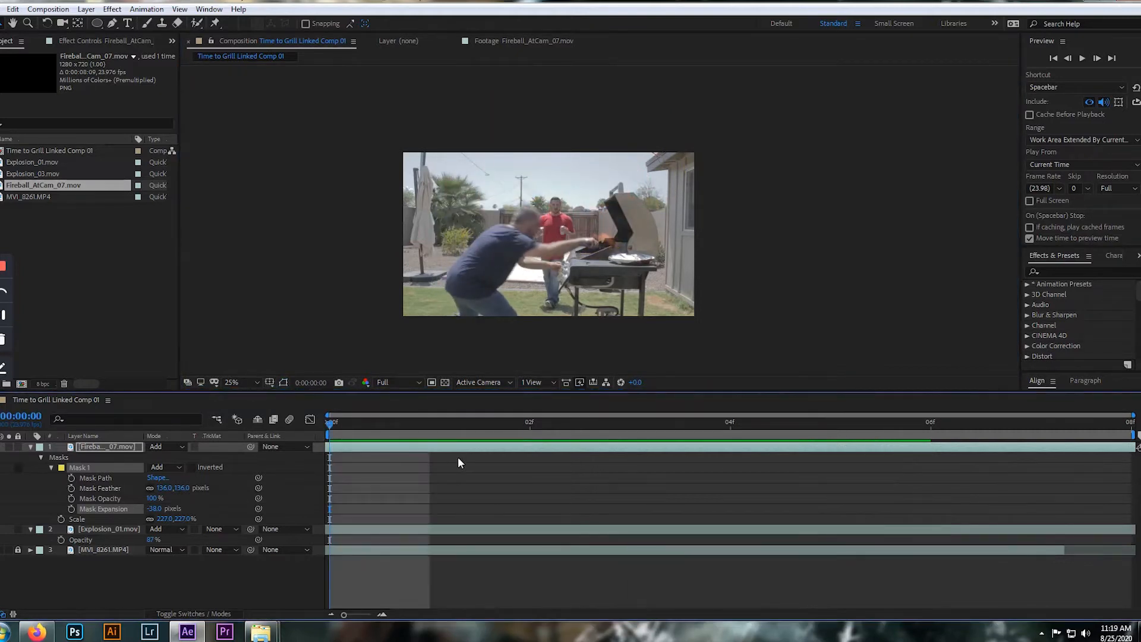
key("space")
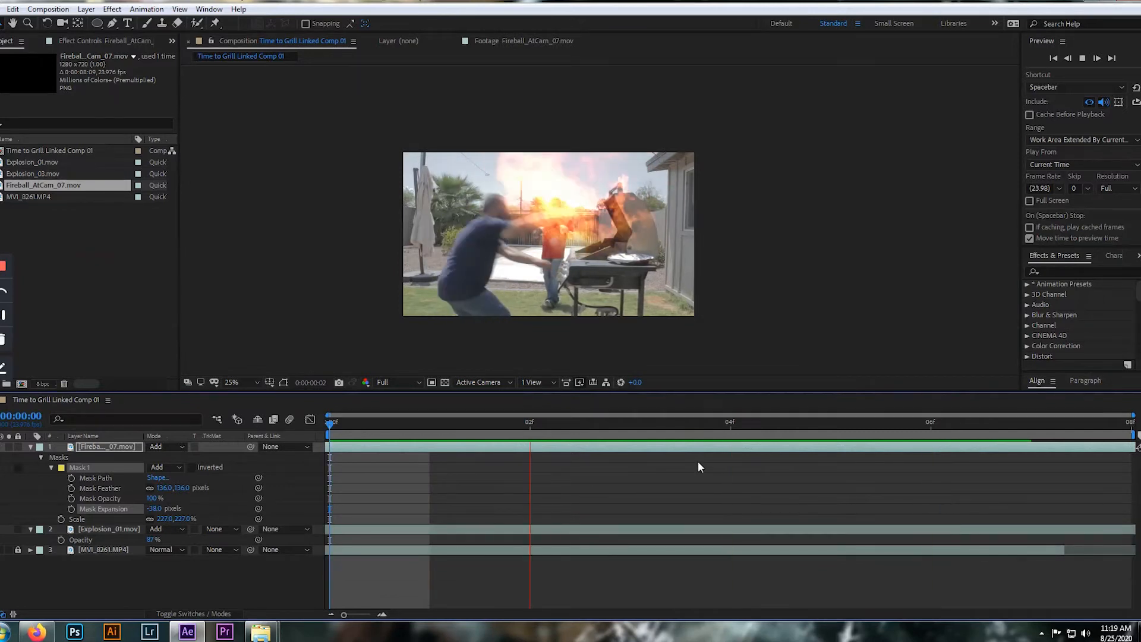
key("space")
Make the Explosion_01.mov layer visible and play the composition from frame 0 to see it combined with the masked fireball
left_click(0, 530)
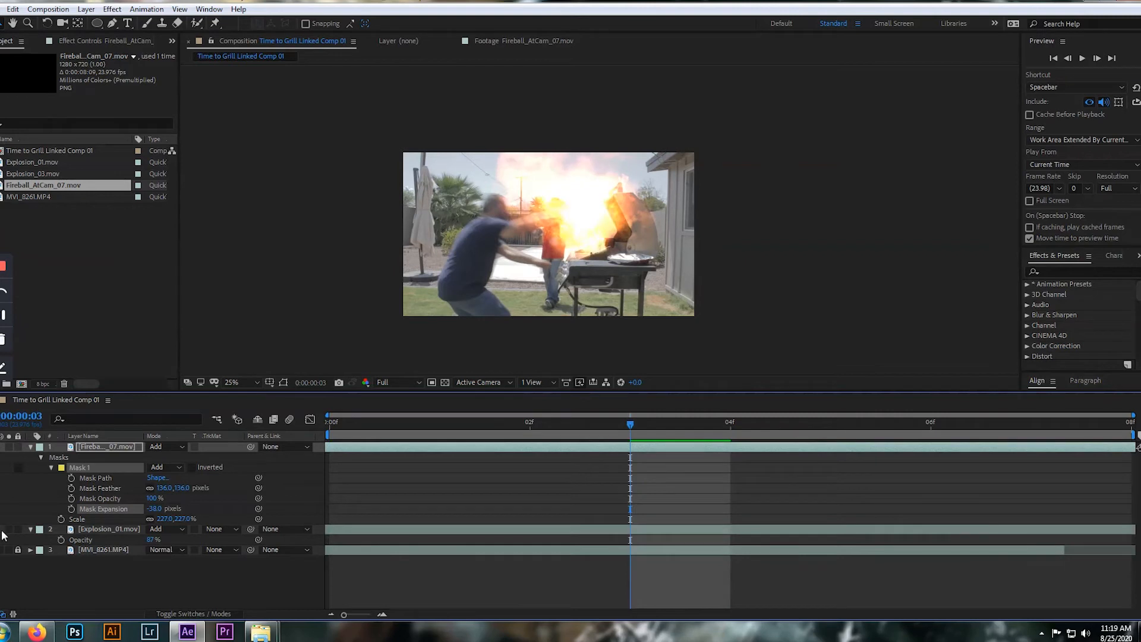
key("Home")
key("space")
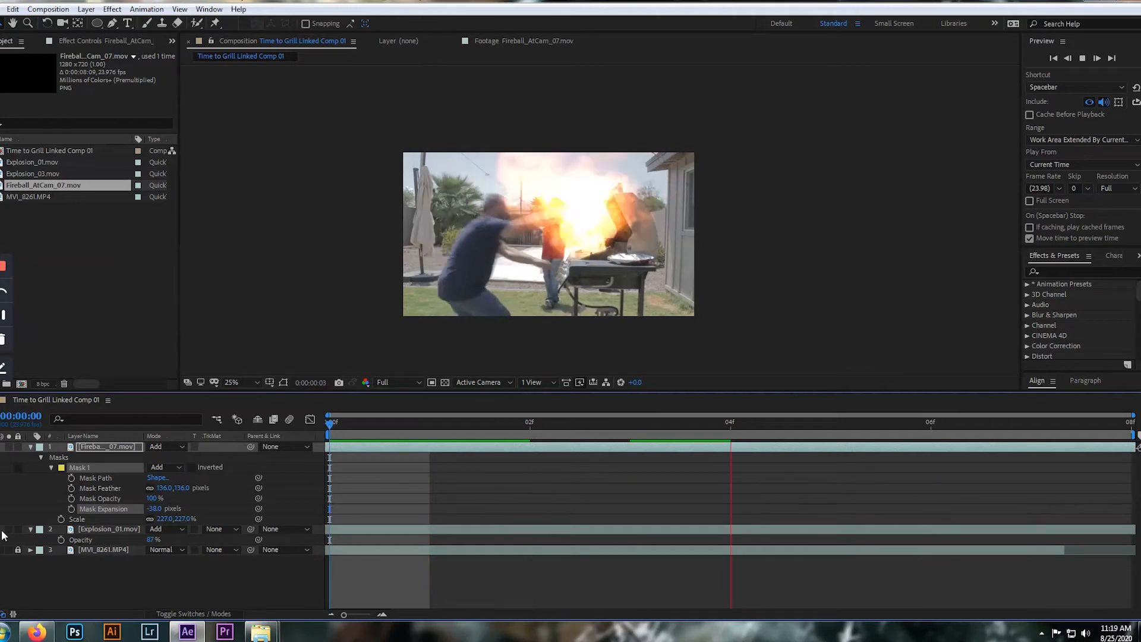
key("space")
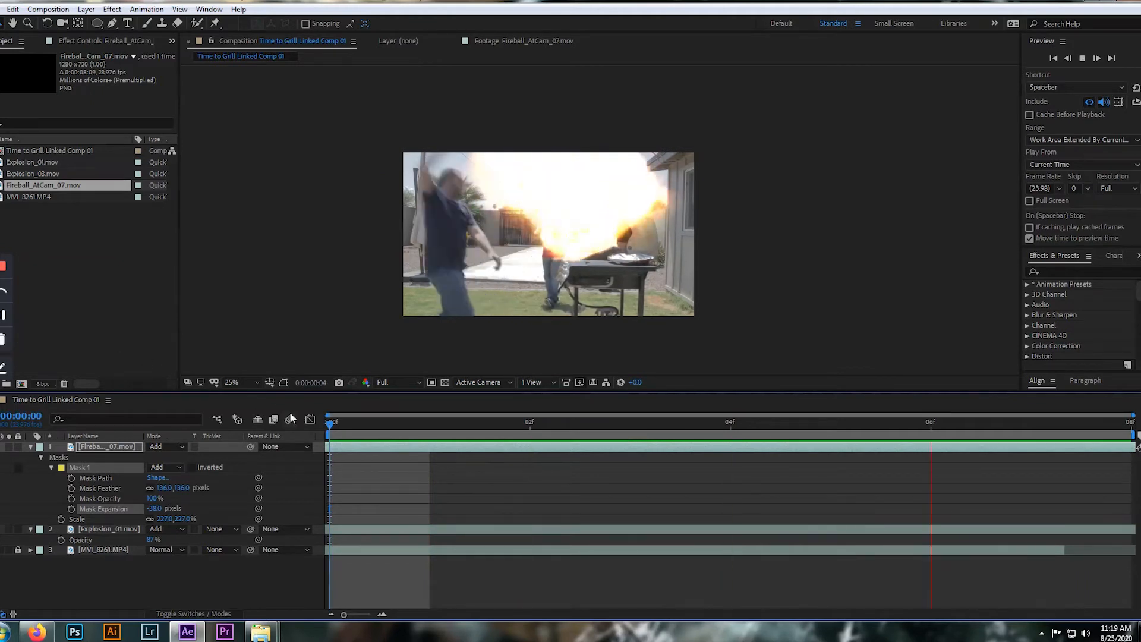
key("space")
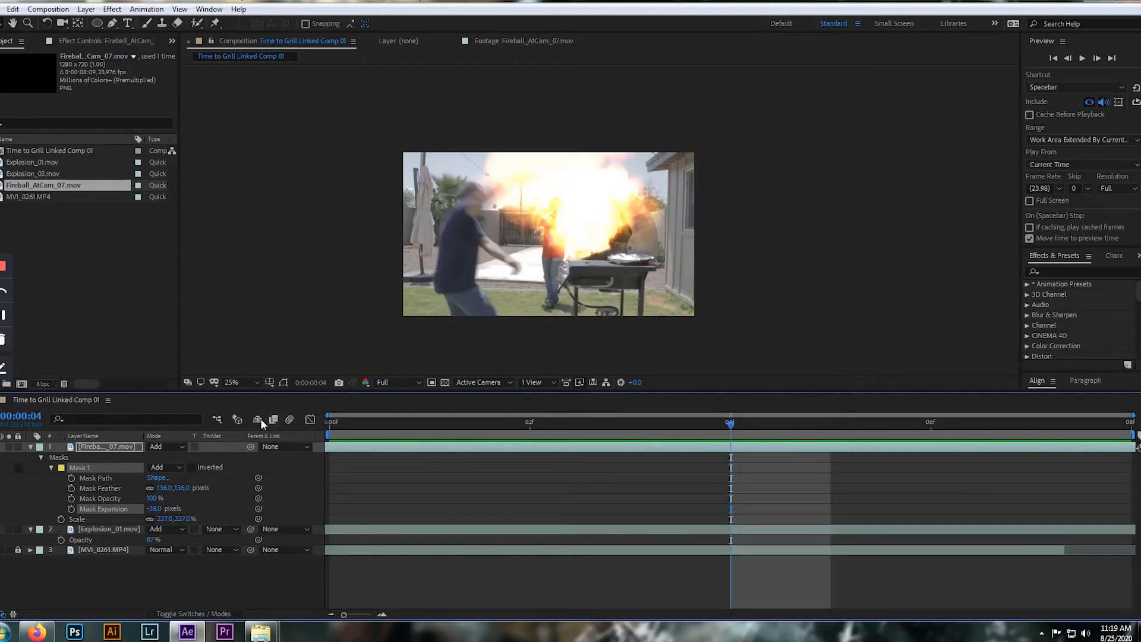
Set the Fireball_AtCam_07.mov layer's scale to 260%
left_click(111, 448)
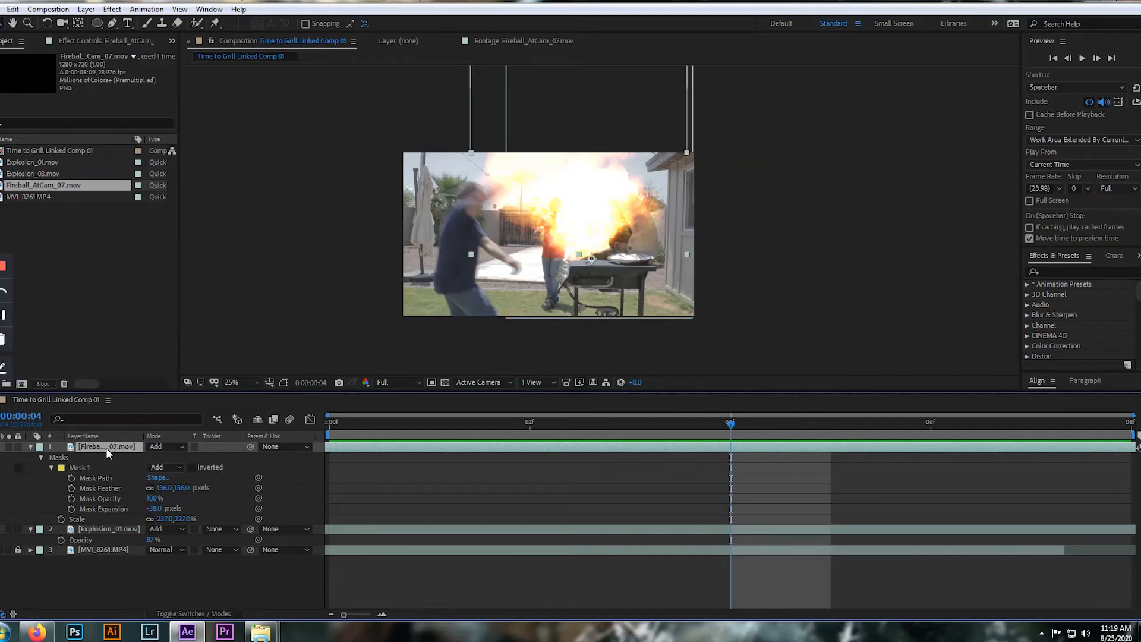
key("shift+s")
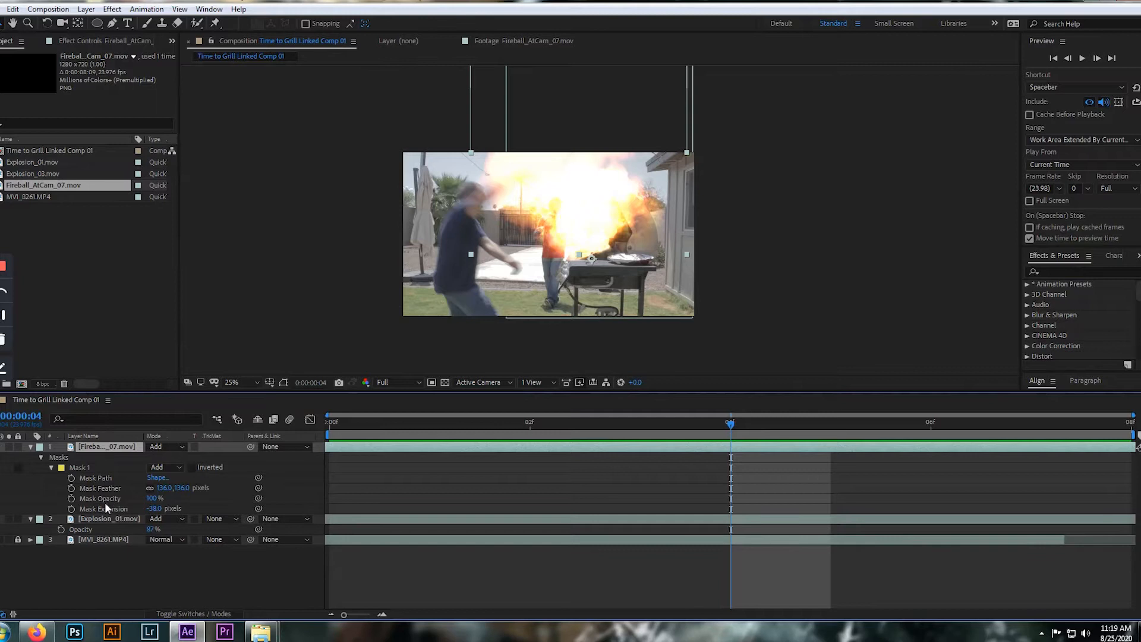
key("shift+s")
left_click_drag(185, 521, 207, 521)
left_click(213, 517)
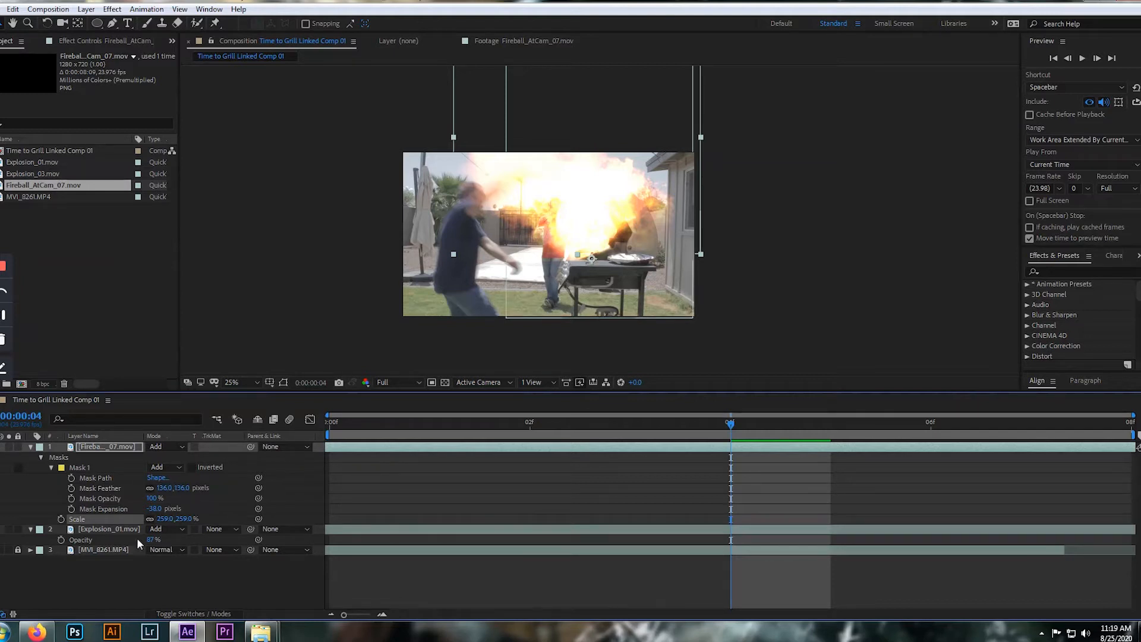
left_click(184, 519)
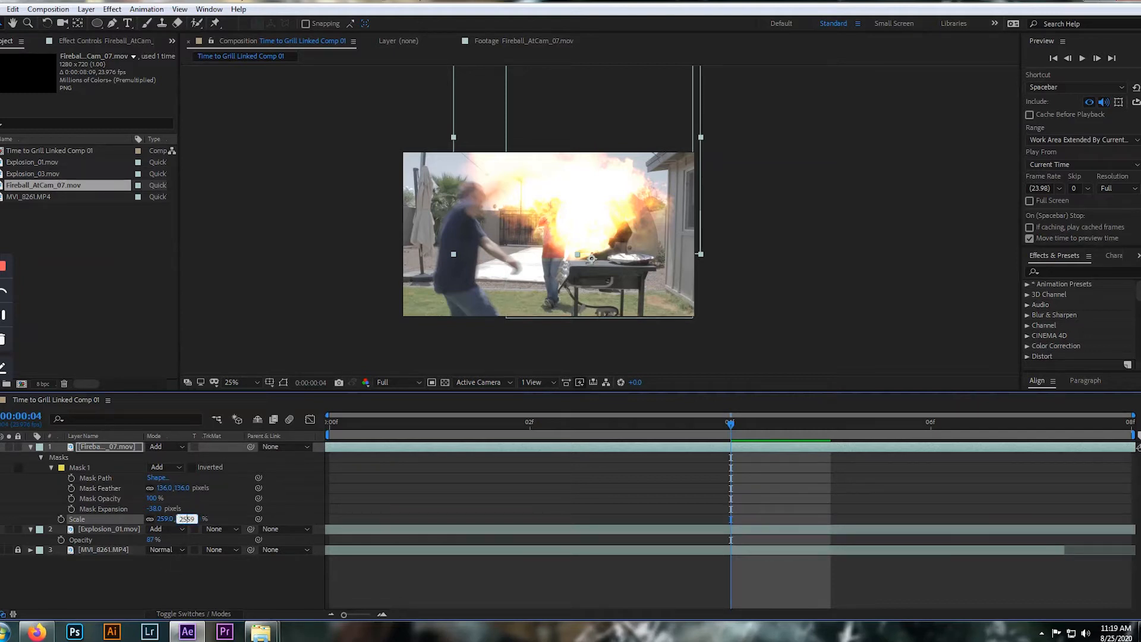
type("225")
double_click(184, 519)
type("260")
key("Return")
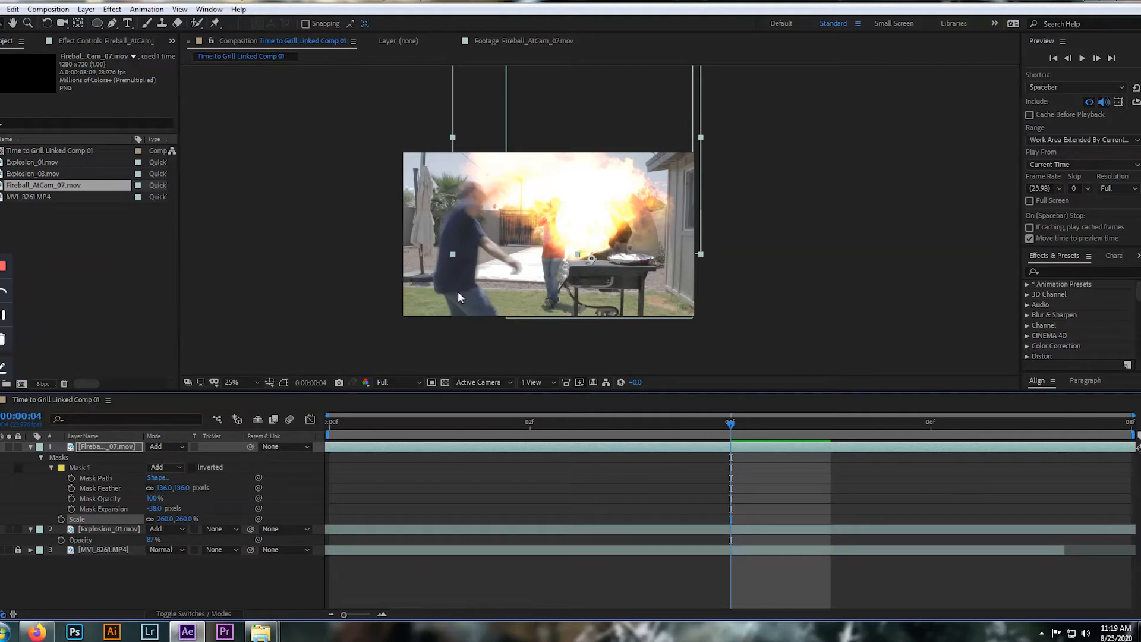
Play the composition through from frame 0 to review the enlarged fireball together with the explosion over the grill
key("space")
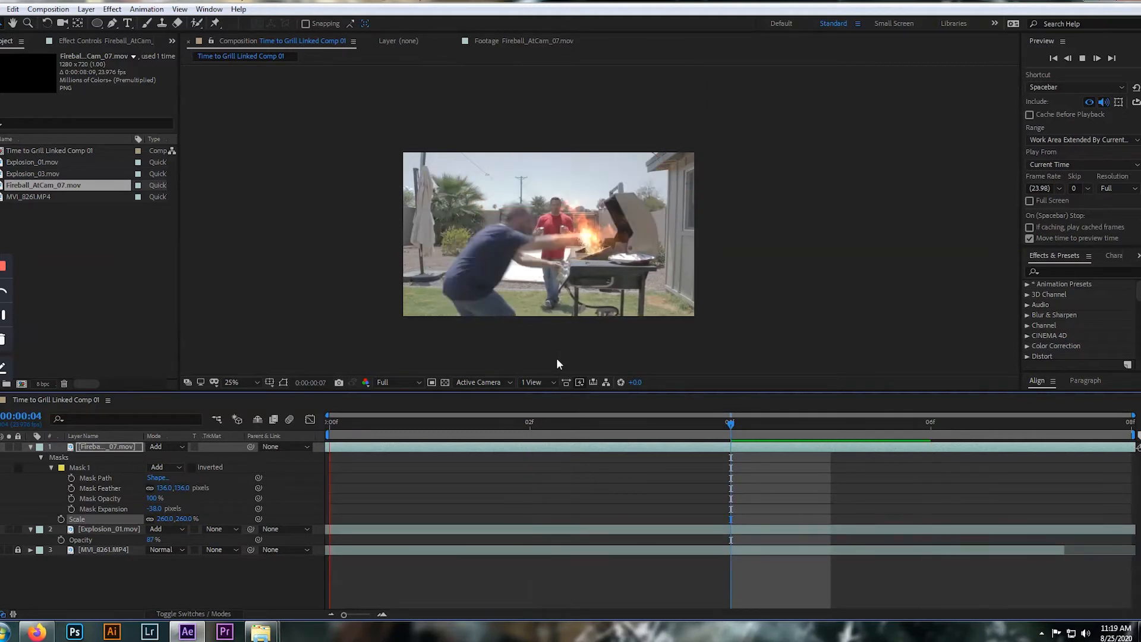
key("space")
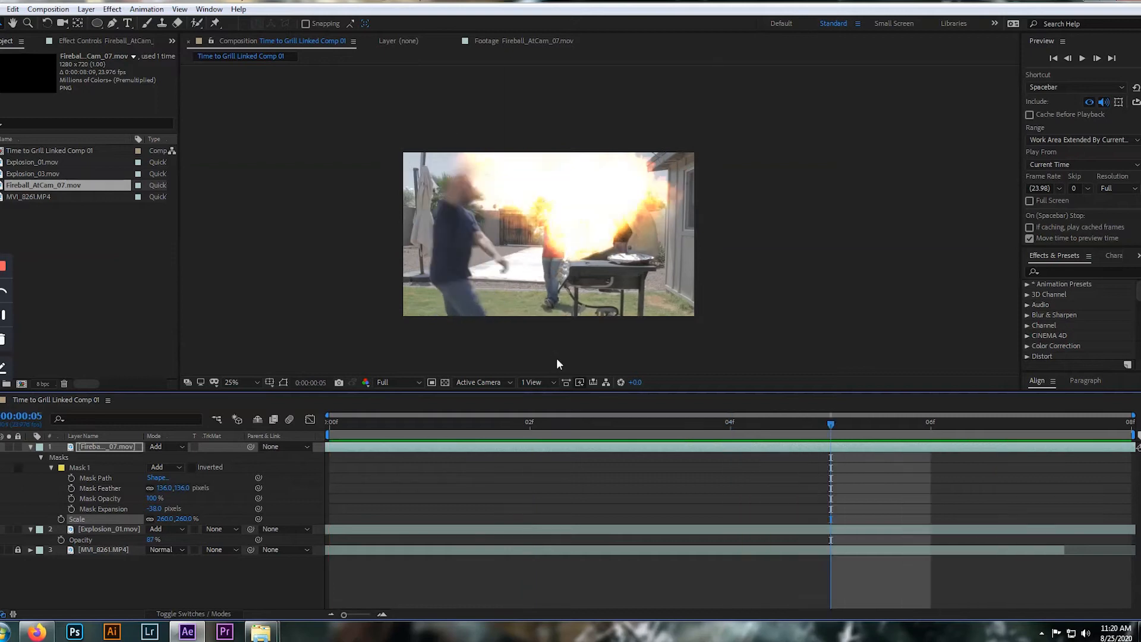
key("Home")
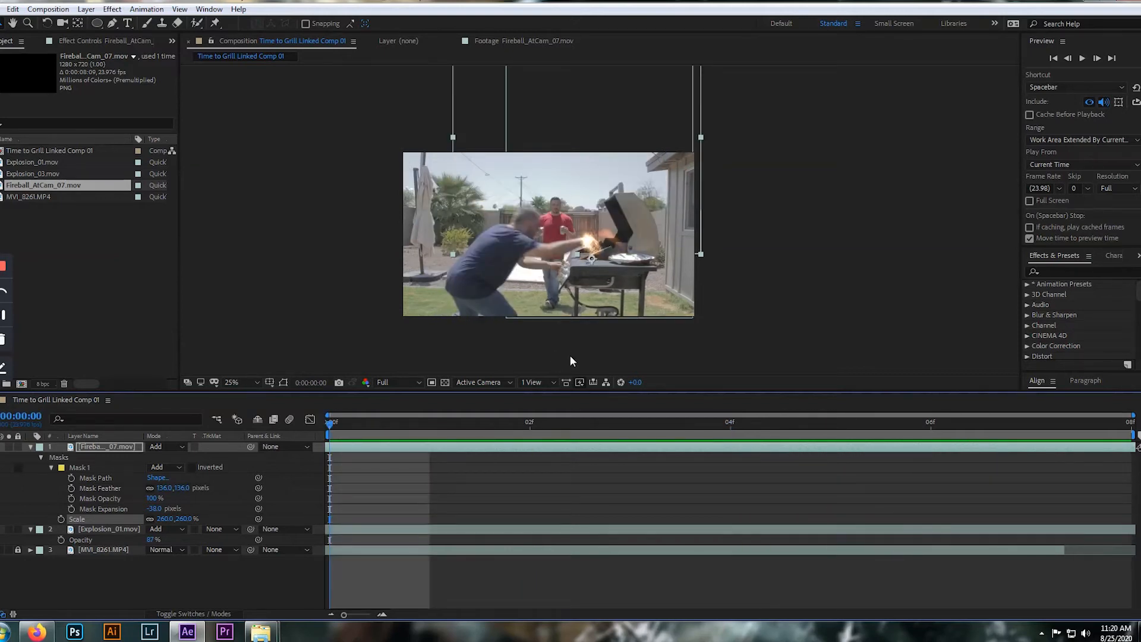
key("space")
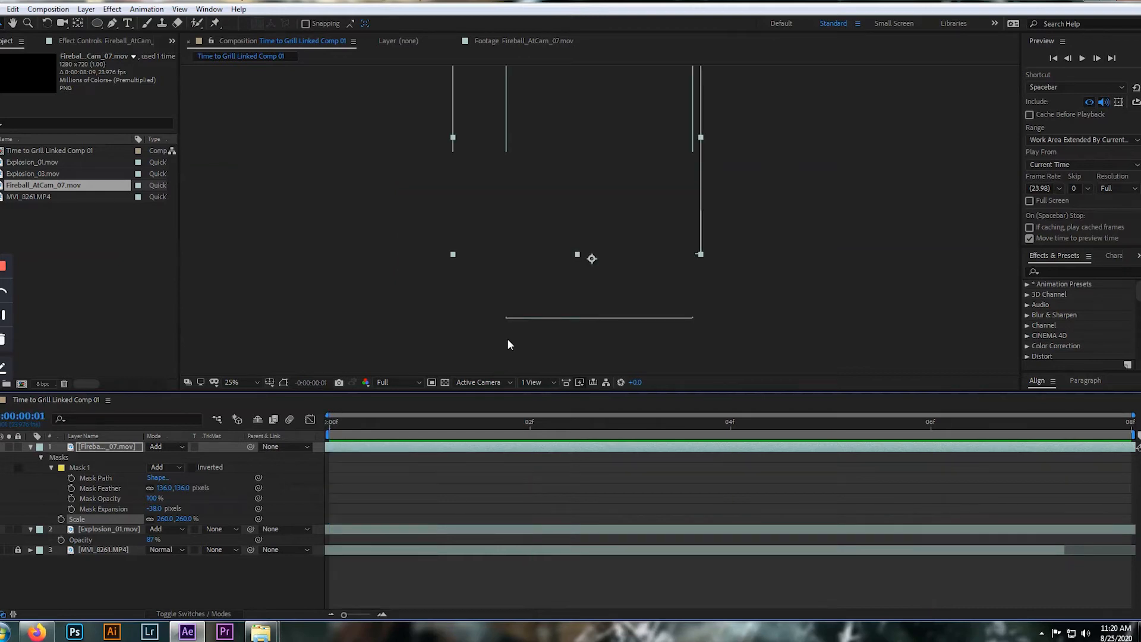
key("space")
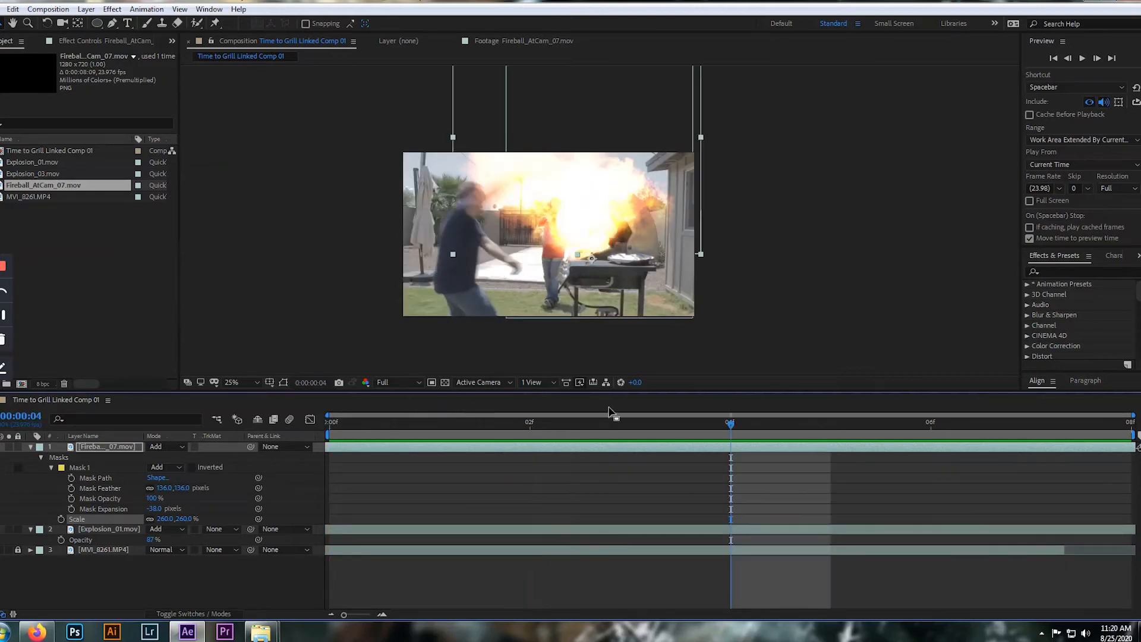
key("Page_Up")
key("Home")
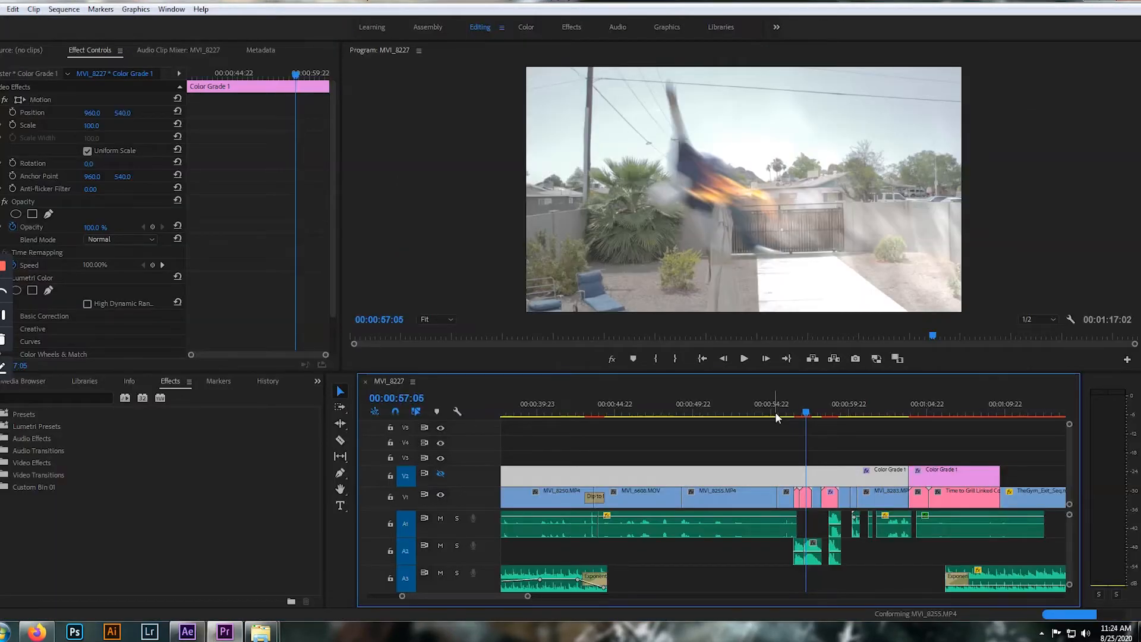
Step frame by frame through the flaming jump in the edited sequence, starting from 00:00:57:05
key("Right")
key("Right")
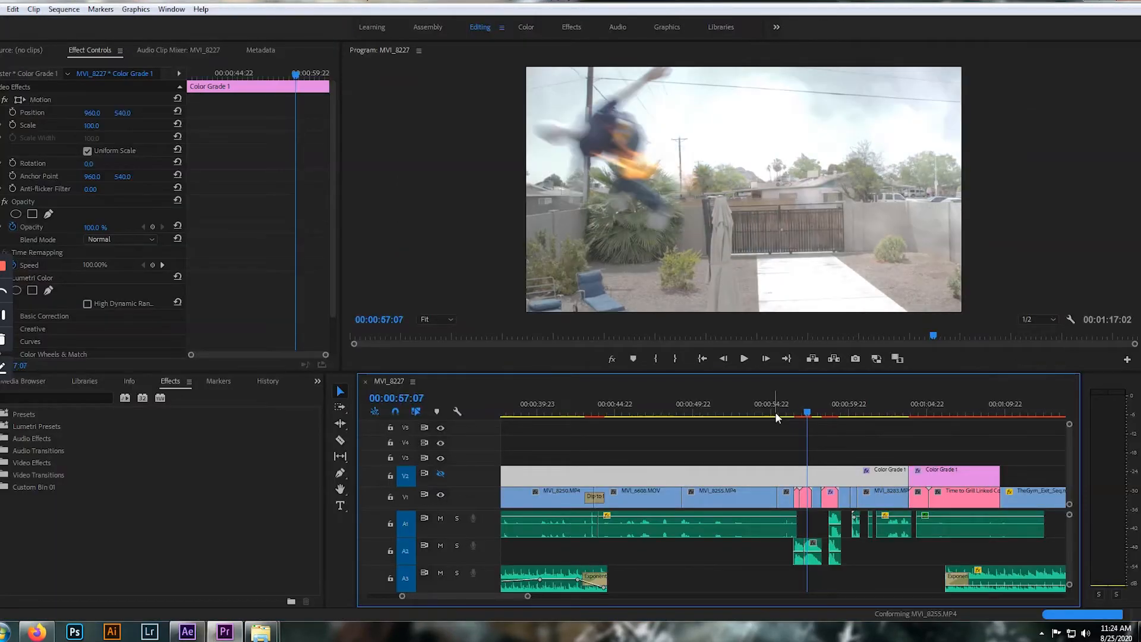
key("Right")
key("Right")
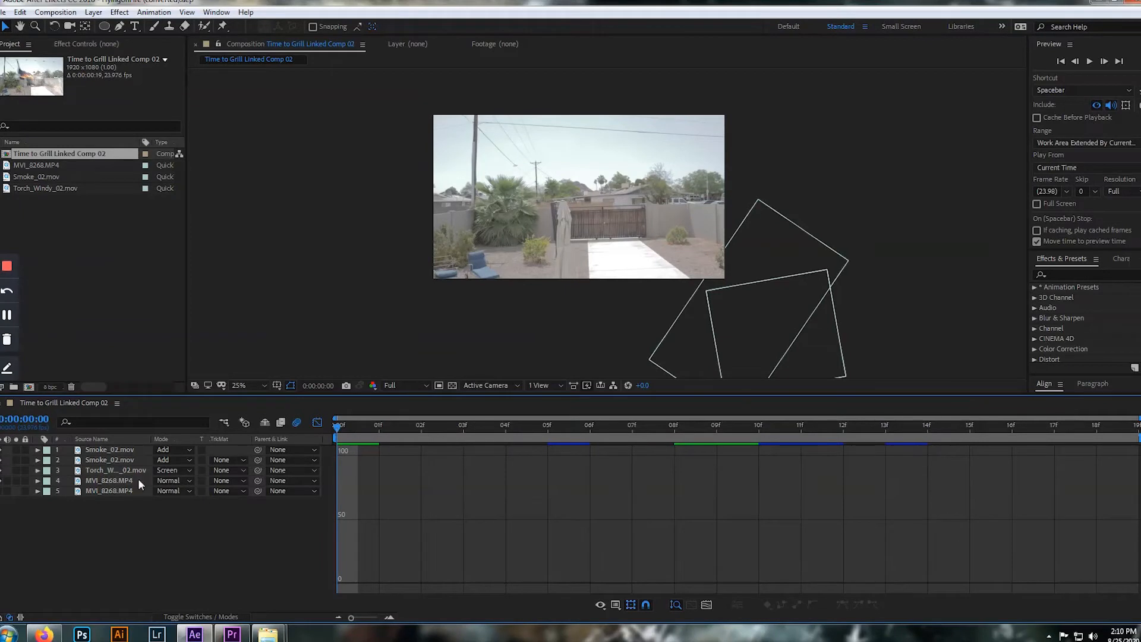
In After Effects, switch the timeline from graphs to layer bars and hide both Smoke_02.mov layers and the Torch_Windy_02.mov layer
left_click(318, 422)
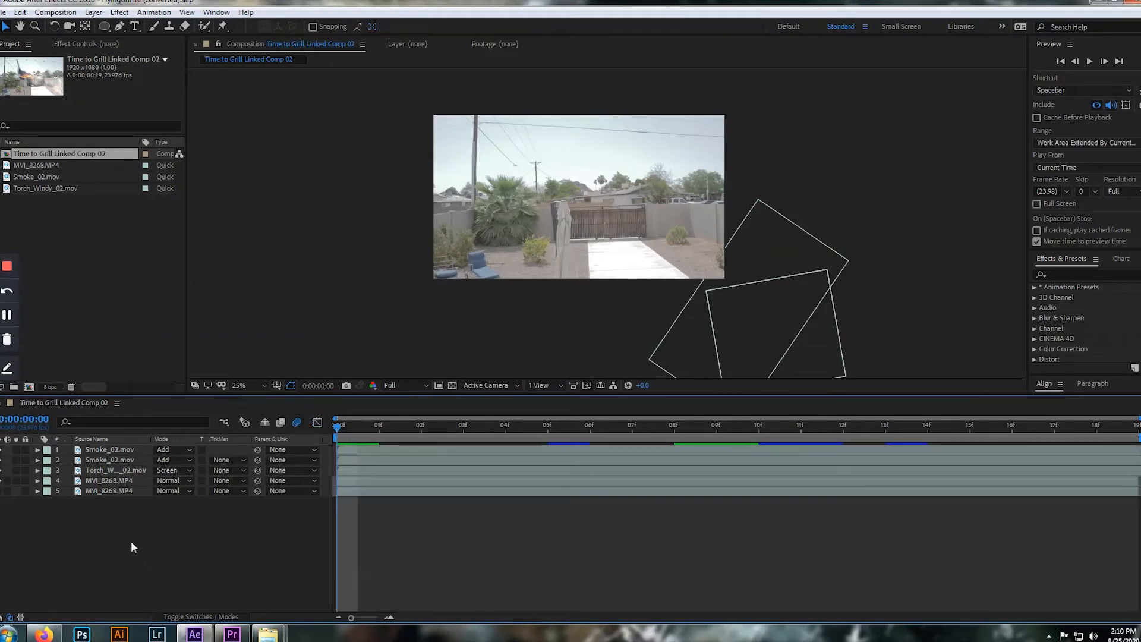
left_click(1, 451)
left_click(1, 460)
left_click(1, 469)
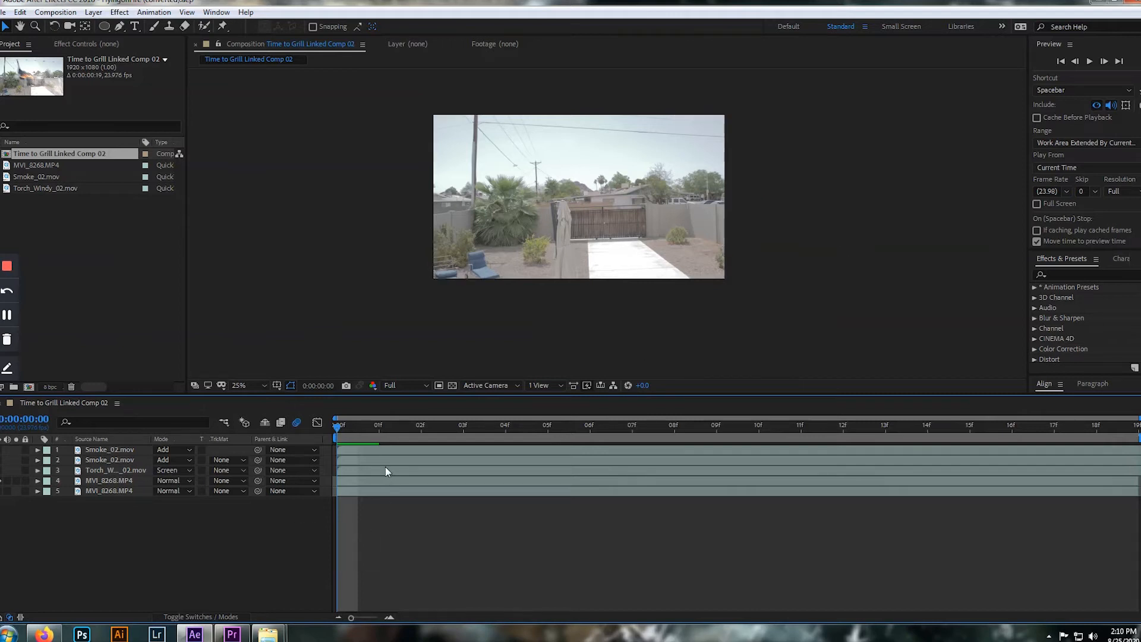
Play the plain jump footage from frame 0, then step around frame 3 to examine where the jumper enters the shot
key("space")
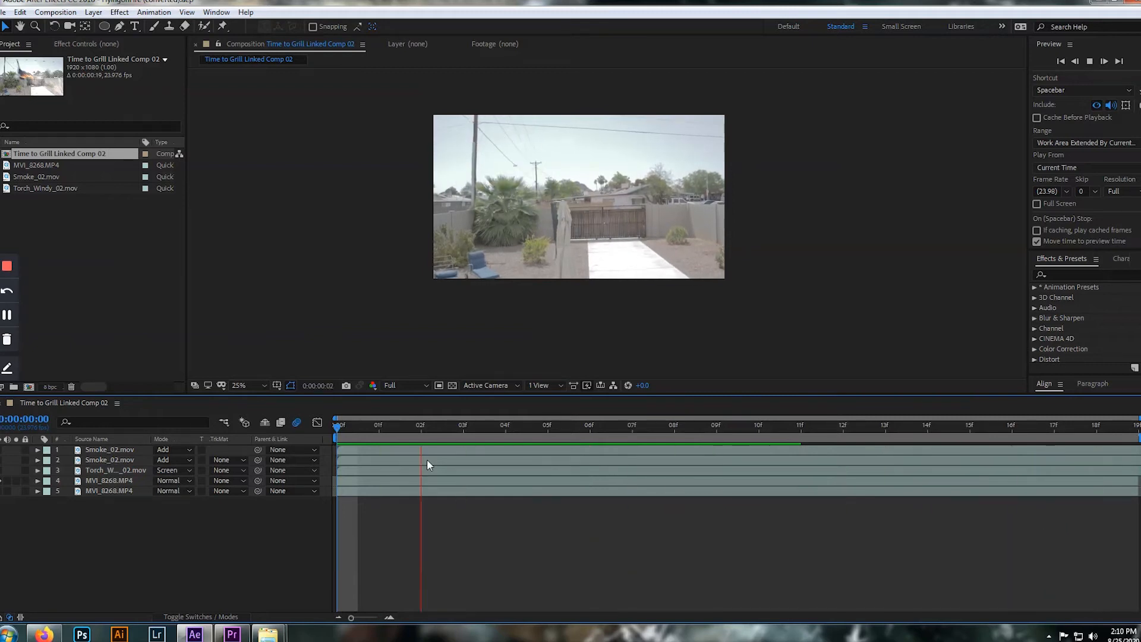
key("space")
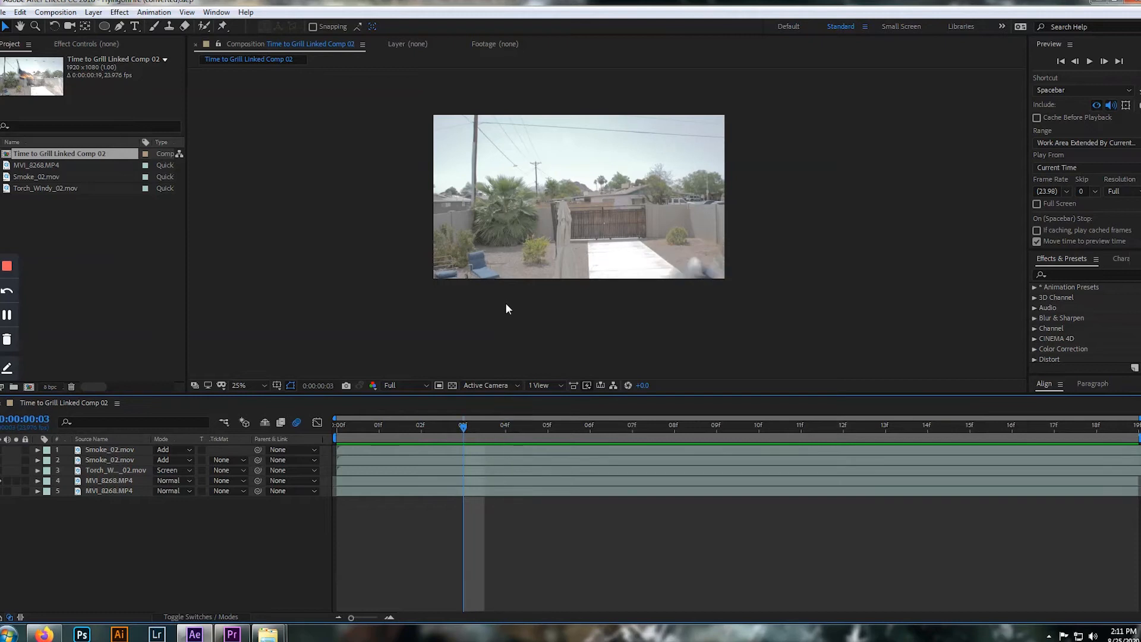
key("Page_Down")
key("Page_Up")
key("Page_Up")
key("Page_Down")
mouse_move(268, 633)
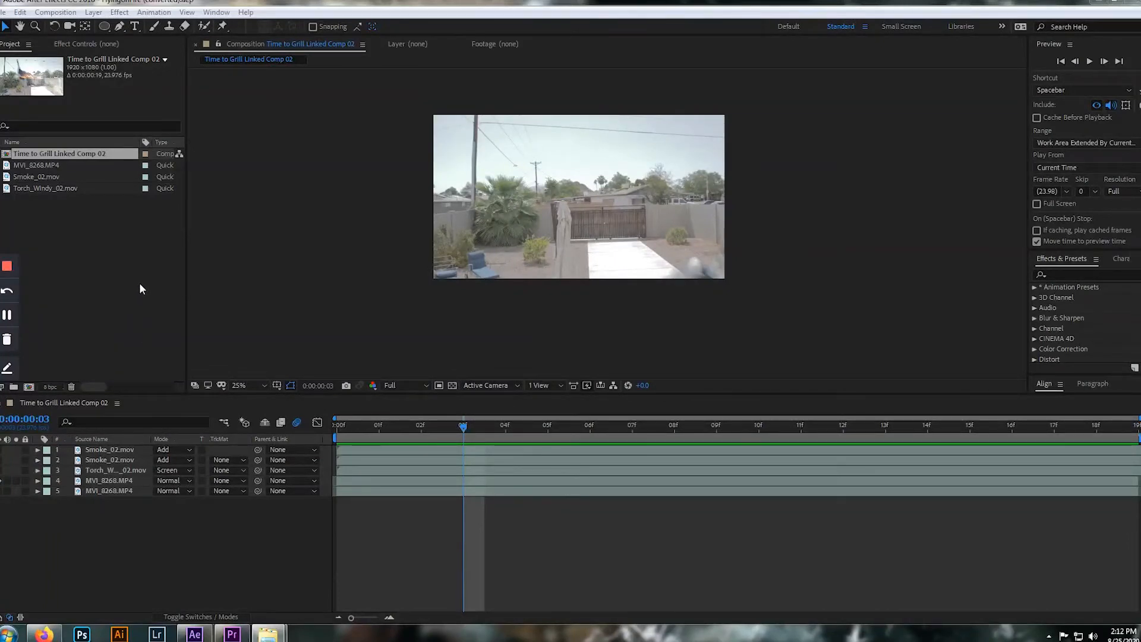
Inspect the existing smoke and torch layers, stepping from frame 2 to frame 5 to examine how the flame follows the jumper
left_click(115, 202)
left_click(55, 176)
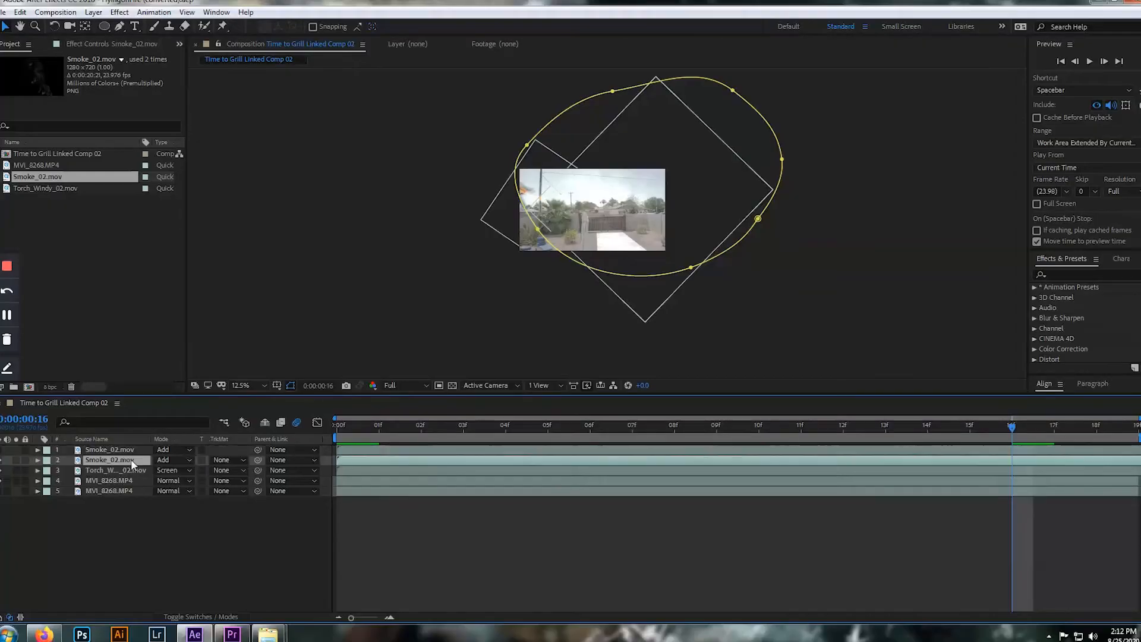
left_click(123, 471)
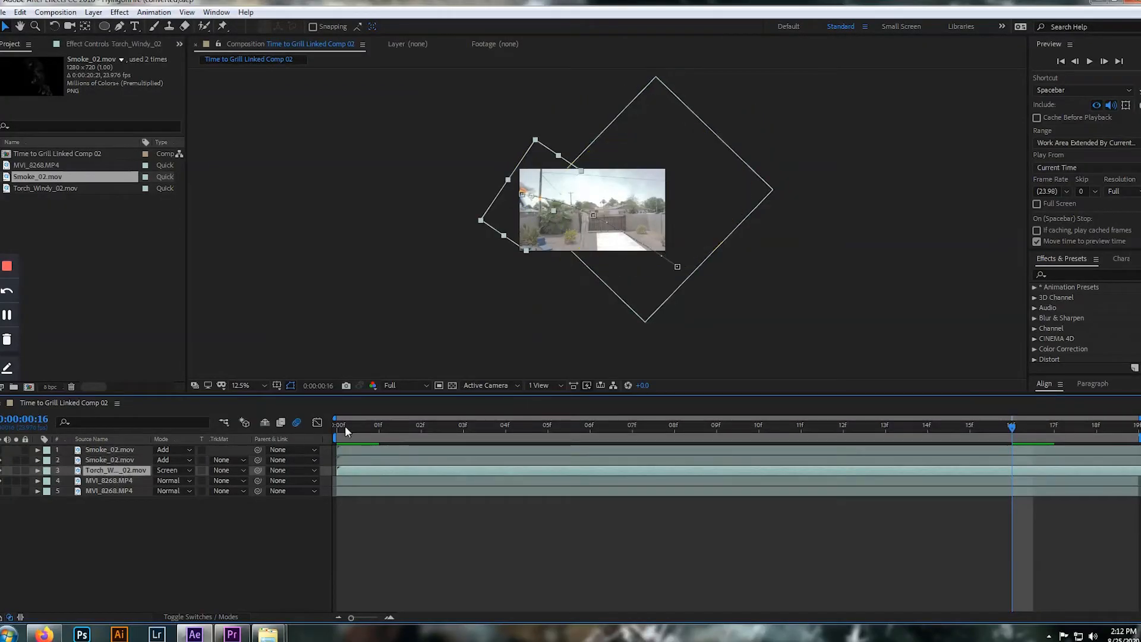
left_click_drag(1023, 426, 420, 428)
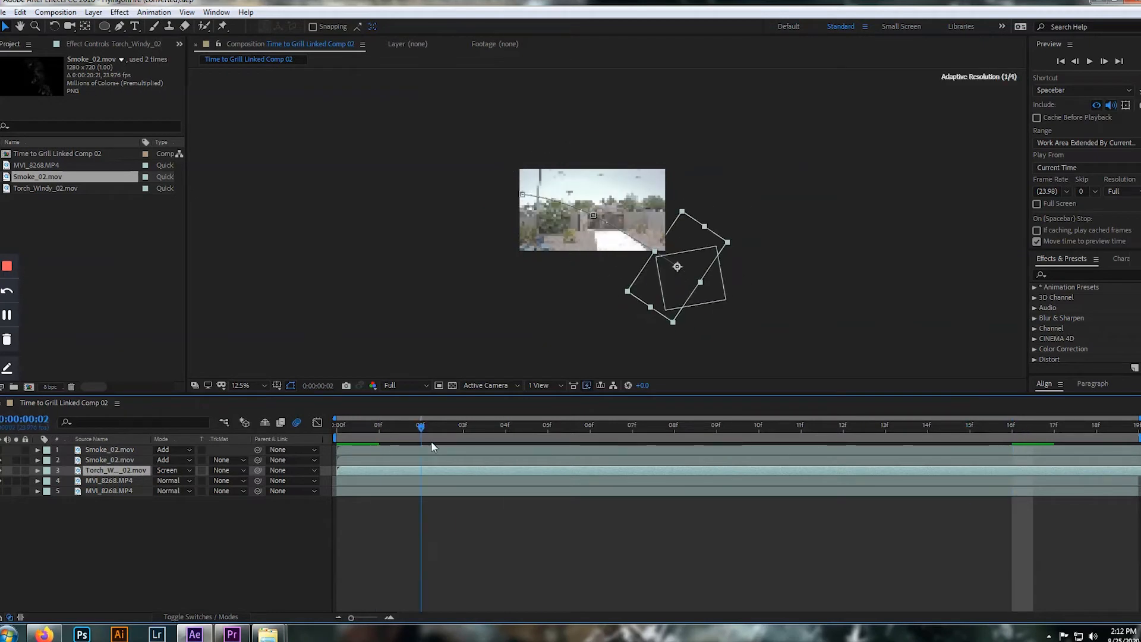
scroll(582, 292, "up", 4)
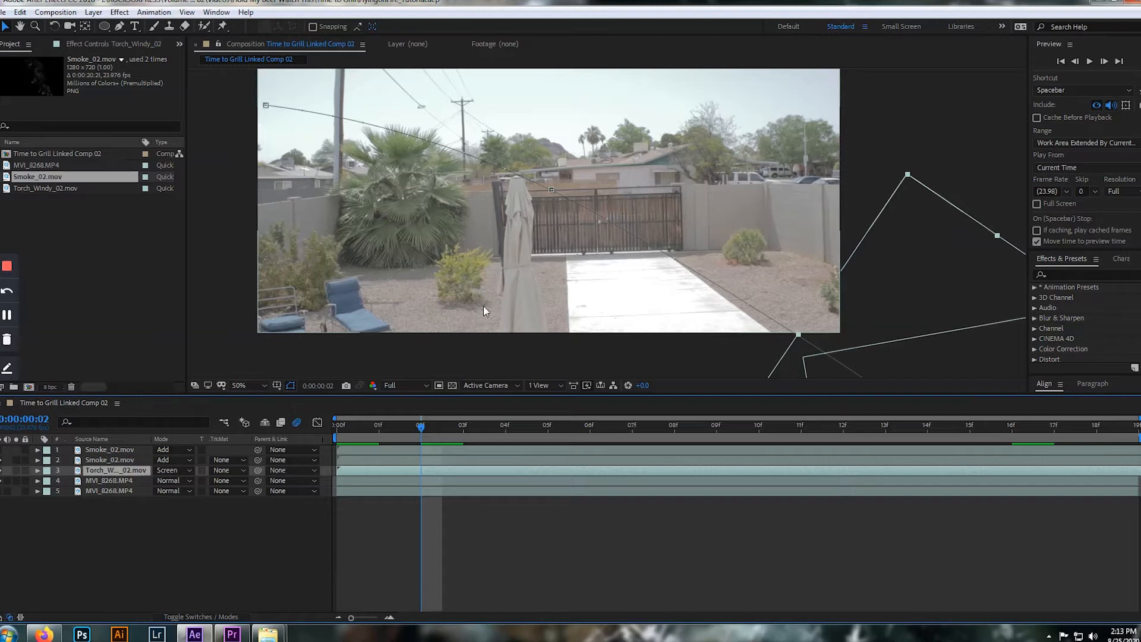
key("Page_Down")
key("Page_Down")
key("Page_Down")
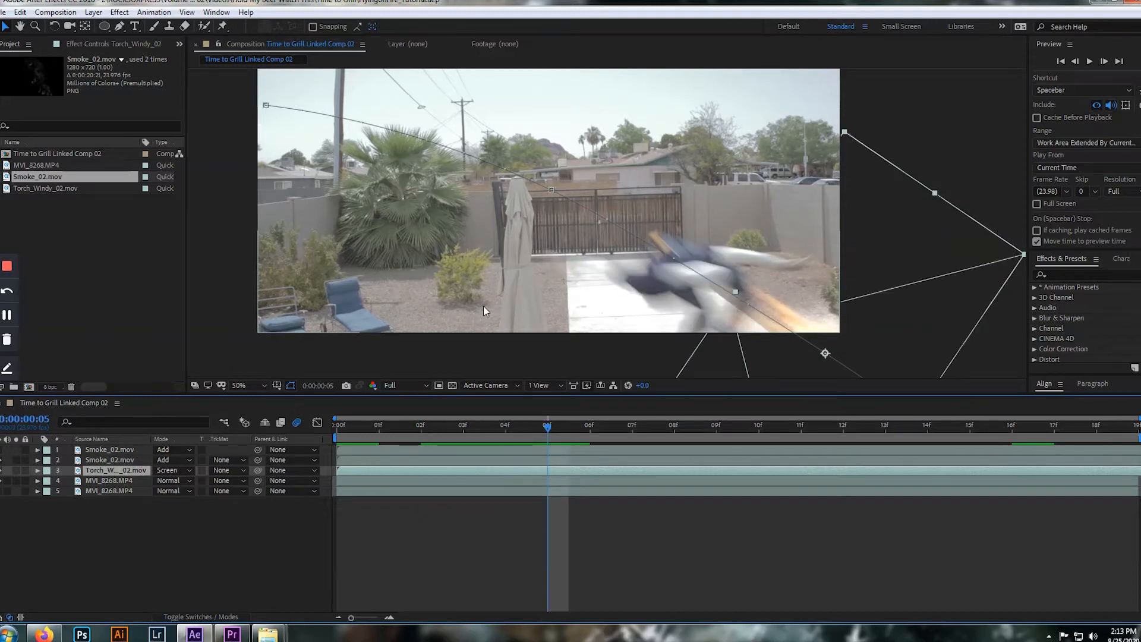
Add Torch_Windy_02.mov to the composition above the MVI_8268.MP4 layers and place the flame near the wall beside the driveway
left_click(53, 188)
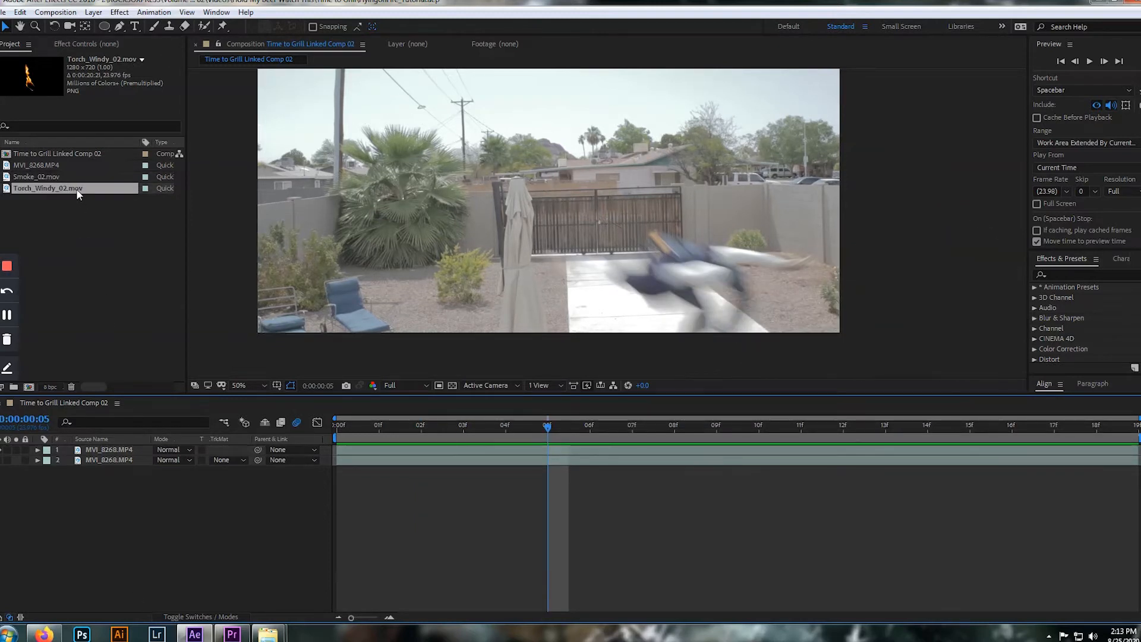
left_click_drag(78, 187, 683, 203)
left_click_drag(691, 251, 769, 289)
scroll(754, 259, "down", 2)
scroll(755, 270, "up", 3)
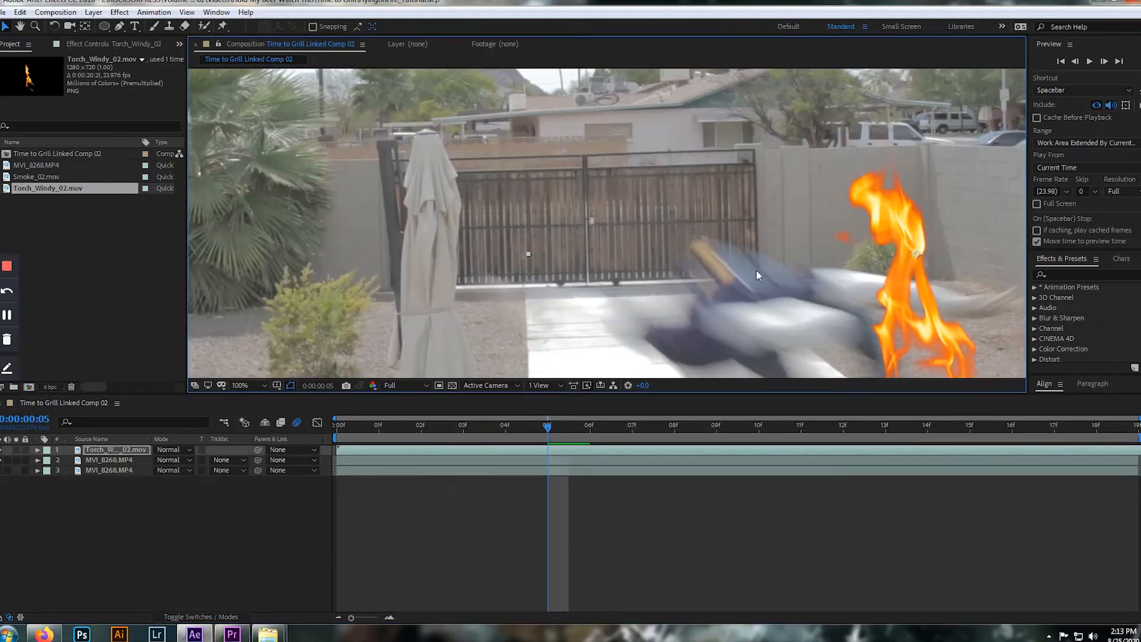
scroll(801, 301, "down", 1)
left_click_drag(761, 237, 760, 206)
Step back and forth through the frames around frame 4 to compare the torch flame with the jumper's movement
key("Page_Down")
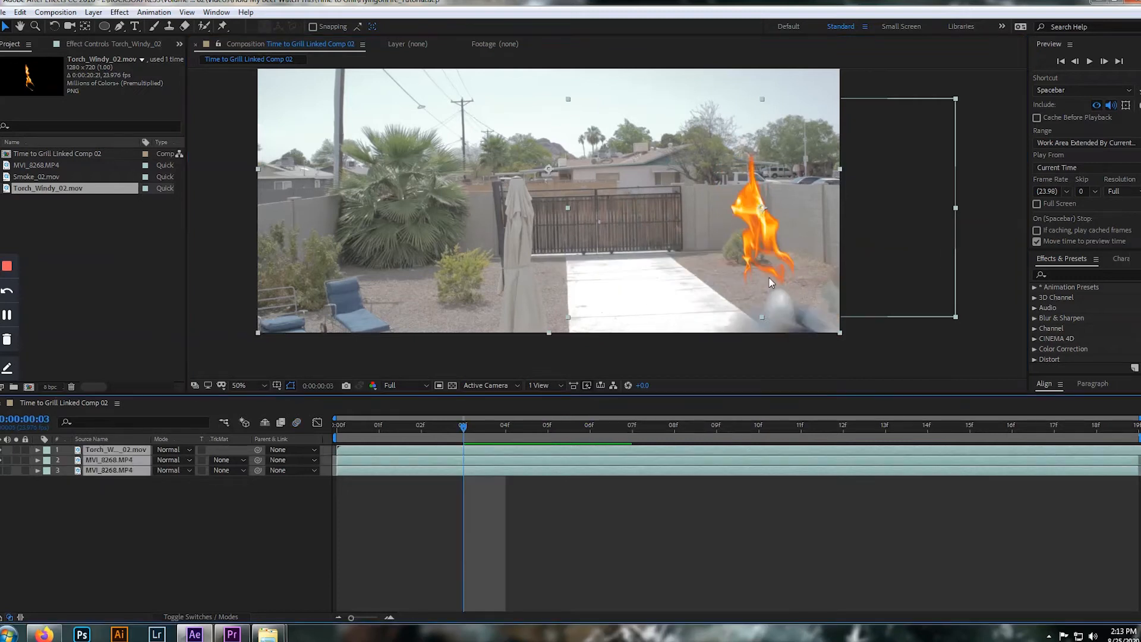
key("Page_Down")
key("Page_Down")
key("Page_Down")
key("Page_Up")
key("Page_Up")
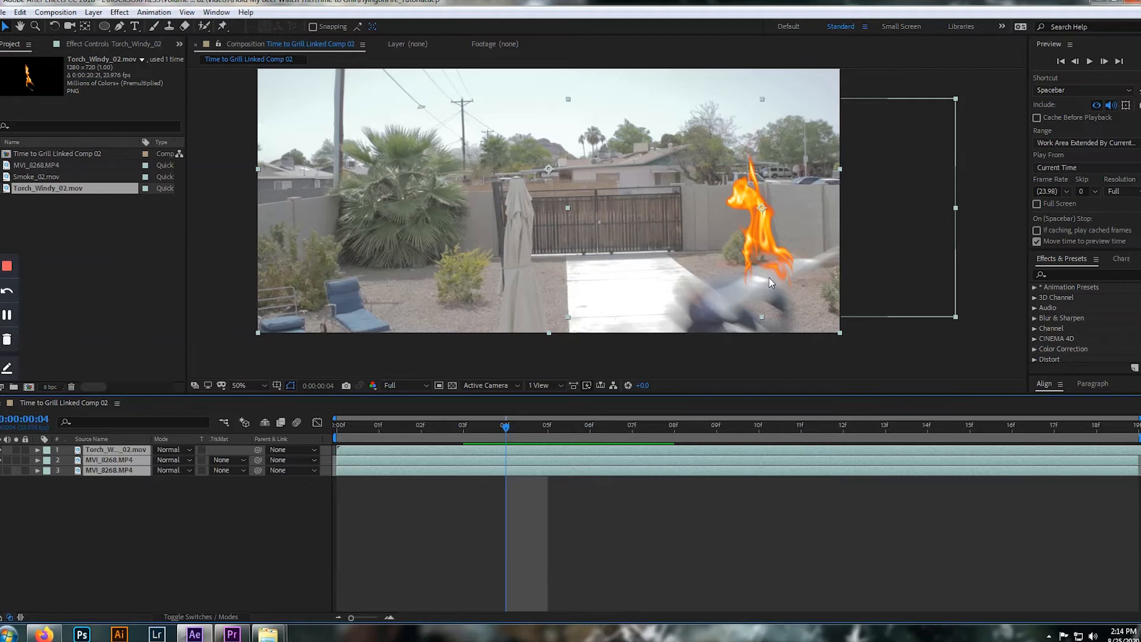
key("Page_Up")
key("Page_Down")
key("Page_Up")
key("Page_Down")
Reveal the Torch_Windy_02.mov layer's rotation and try turning the flame to 111.3°
left_click(138, 449)
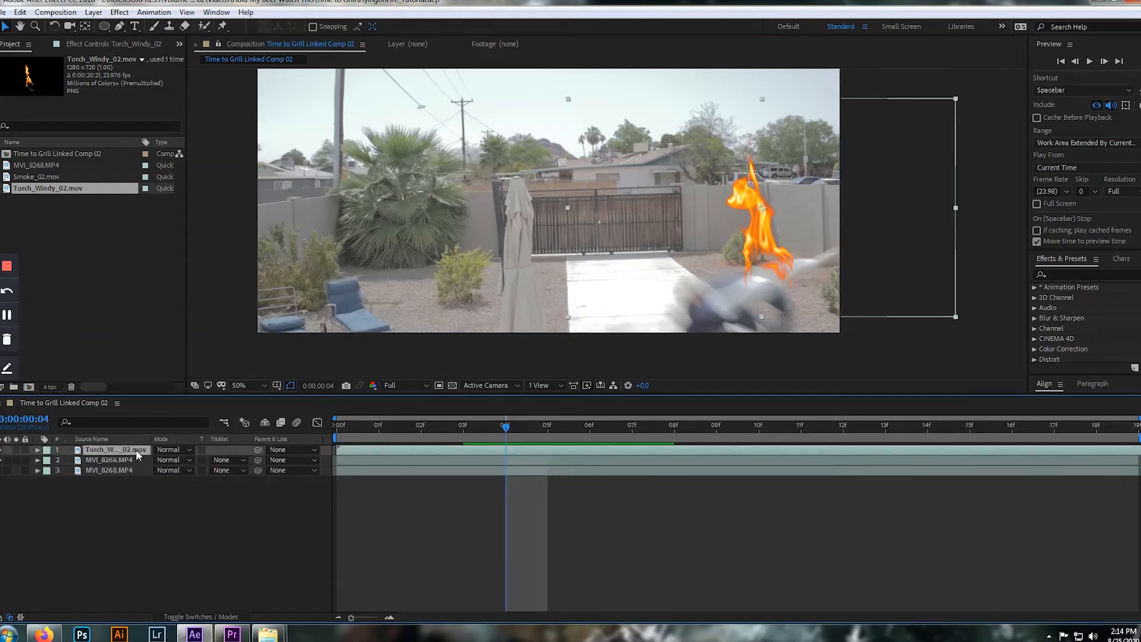
key("r")
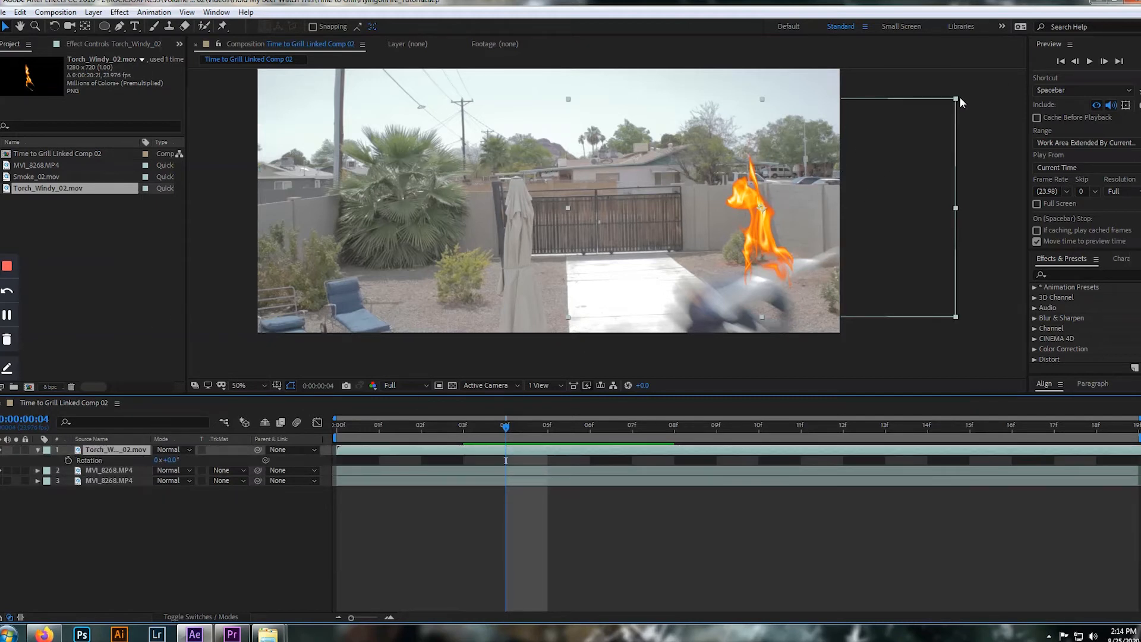
key("w")
left_click_drag(957, 98, 819, 327)
key("v")
left_click_drag(170, 460, 185, 460)
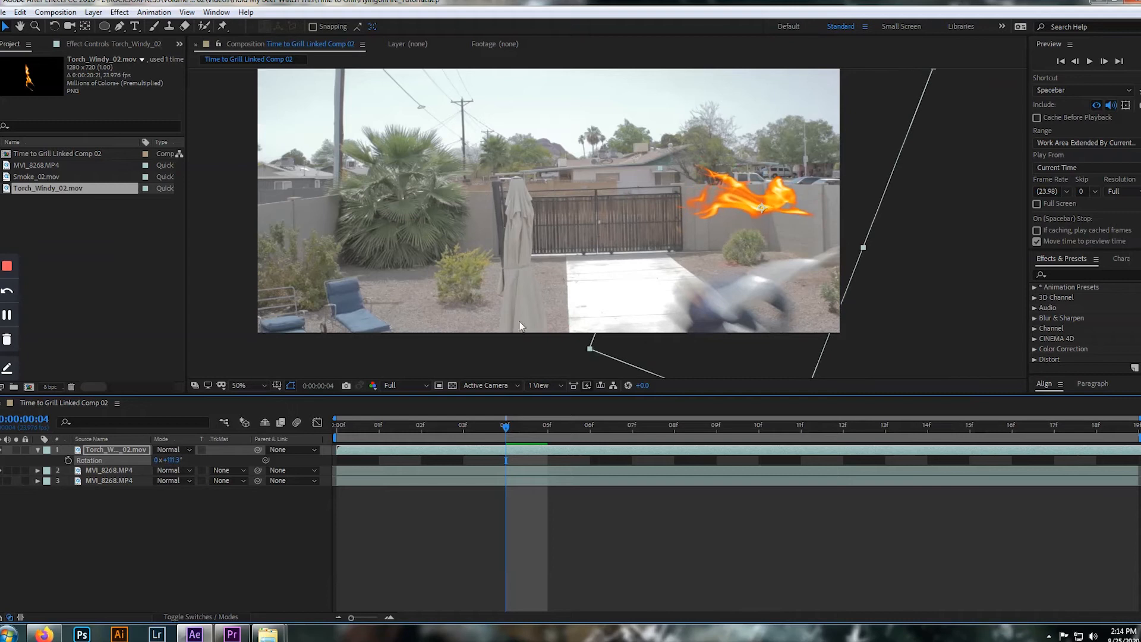
Try moving the torch flame down onto the jumper at frame 4
left_click(729, 221)
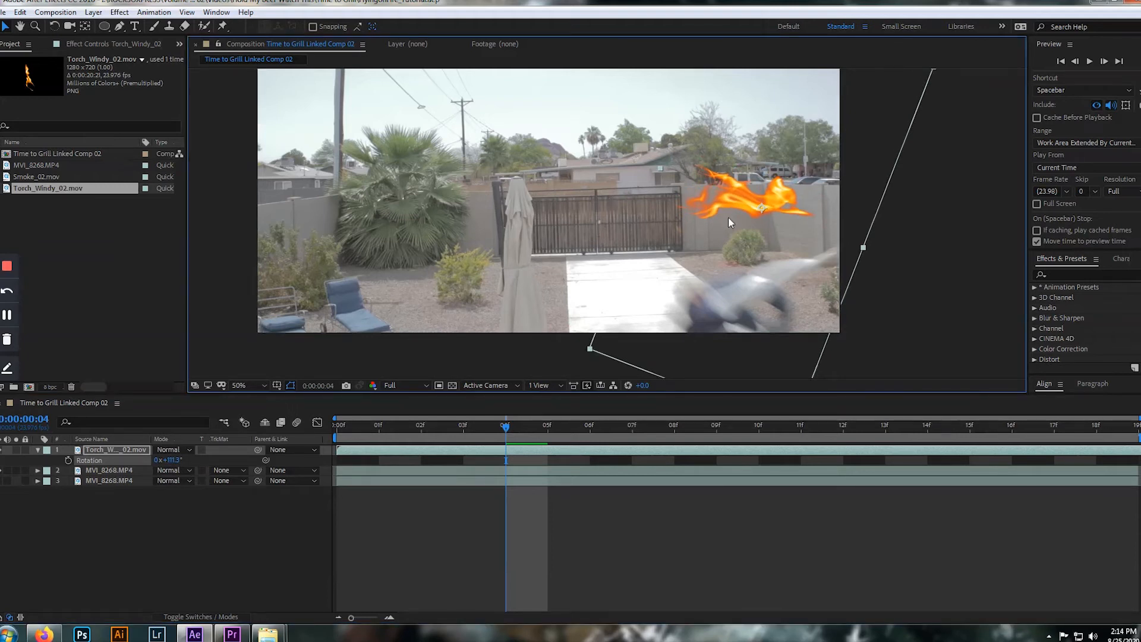
left_click_drag(754, 198, 799, 300)
key("comma")
key("period")
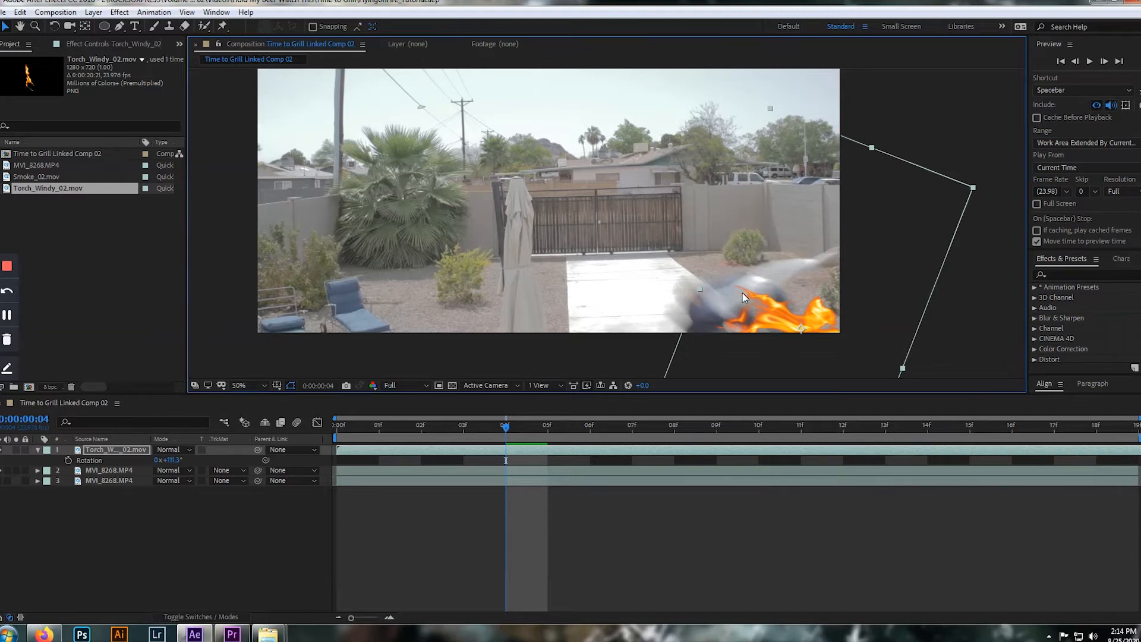
At frame 6, try moving the torch flame up behind the jumper and set its rotation to -58.7°
key("Page_Down")
key("Page_Down")
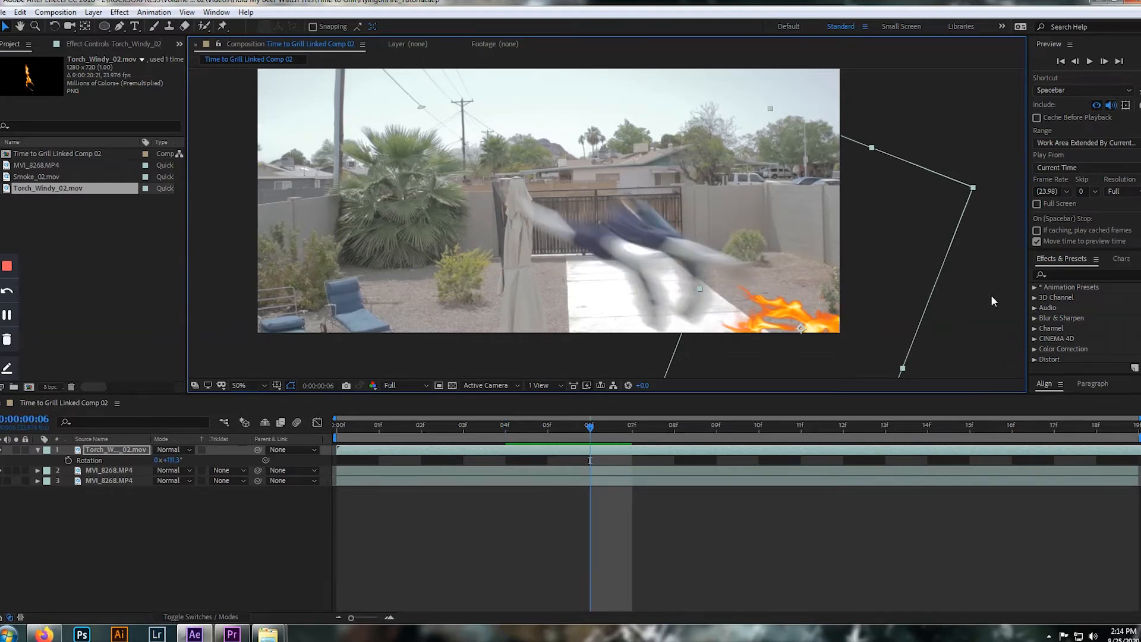
left_click_drag(799, 321, 719, 249)
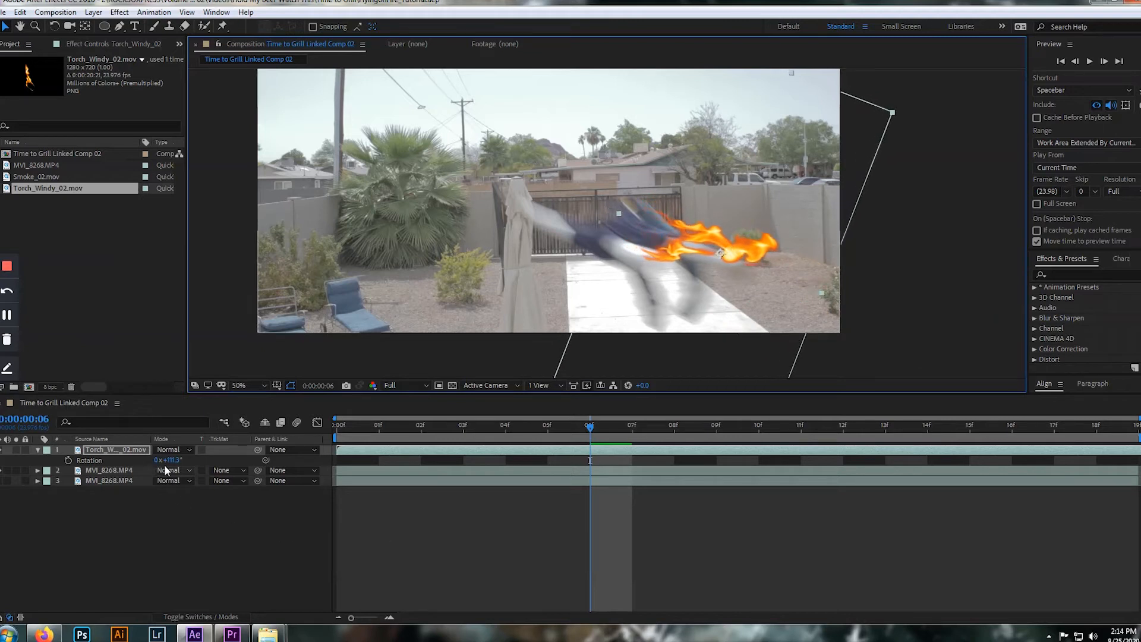
left_click_drag(163, 460, 65, 459)
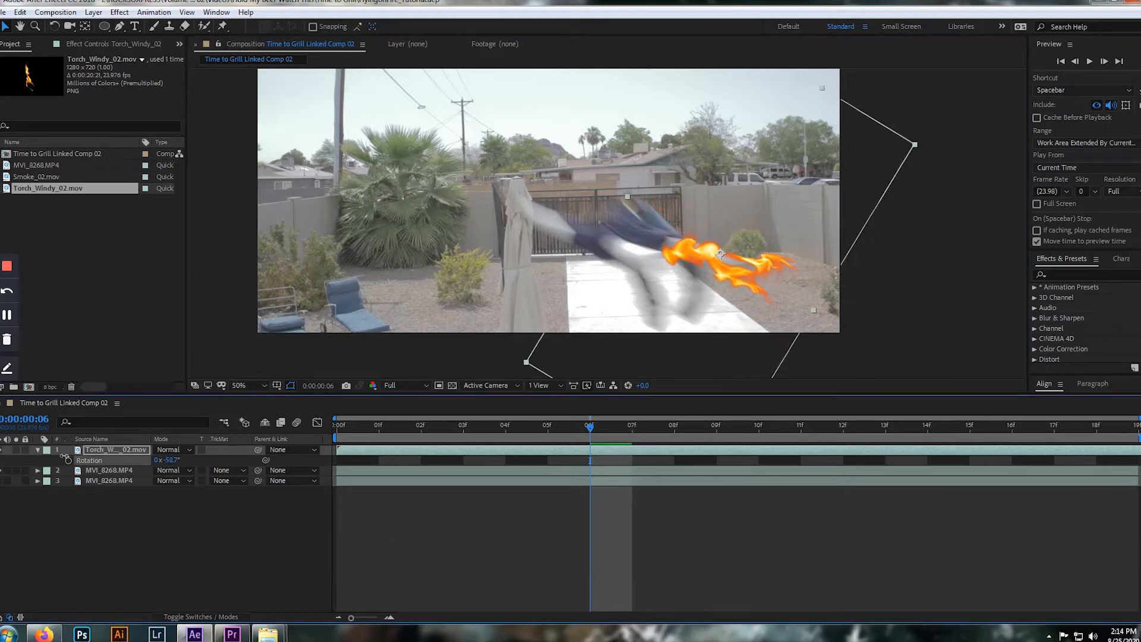
Try moving the torch flame back to the lower corner of the footage and align it with the jumper at frame 4
left_click_drag(726, 269, 790, 311)
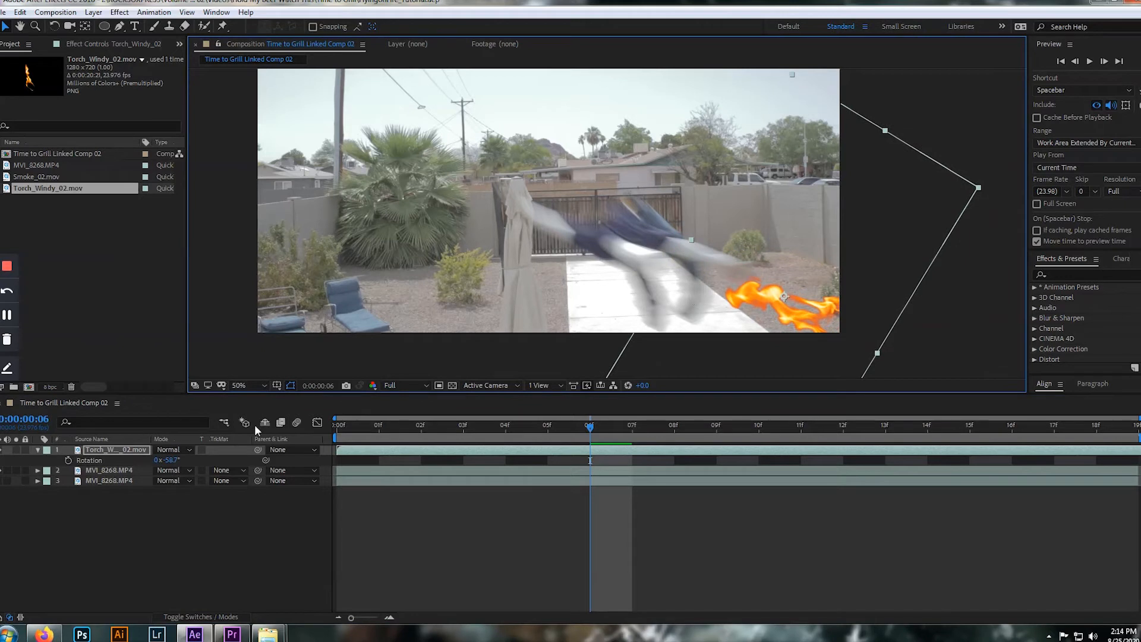
key("Page_Up")
key("Page_Up")
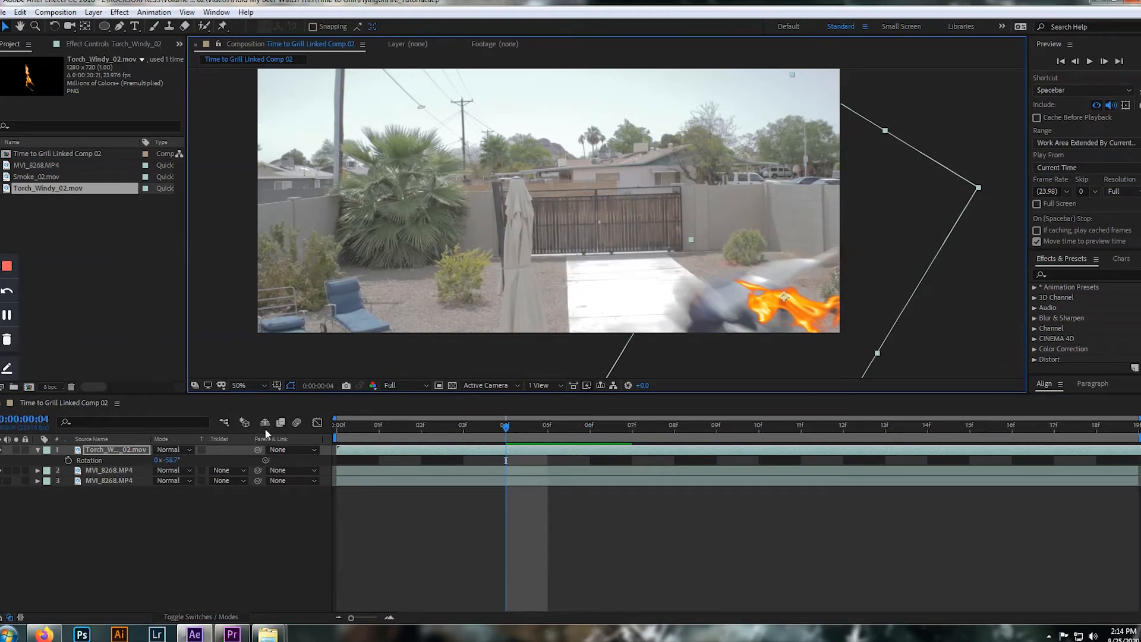
mouse_move(788, 304)
left_mouse_down()
mouse_move(761, 307)
mouse_move(779, 307)
left_mouse_up()
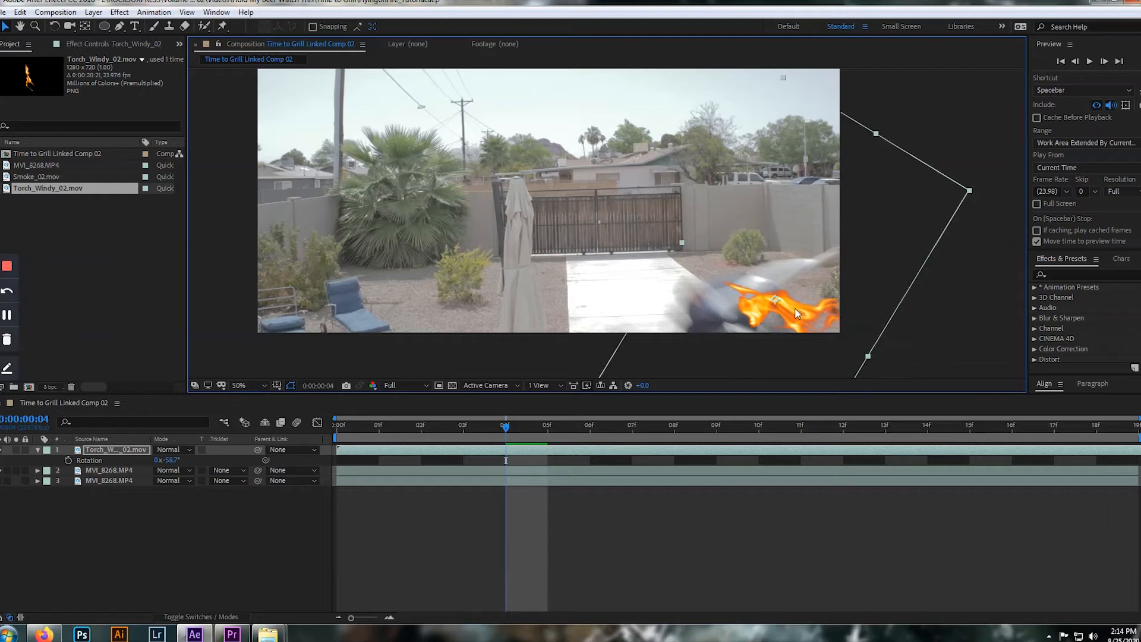
Set the Torch_Windy_02.mov layer's blending mode to Screen
left_click(188, 450)
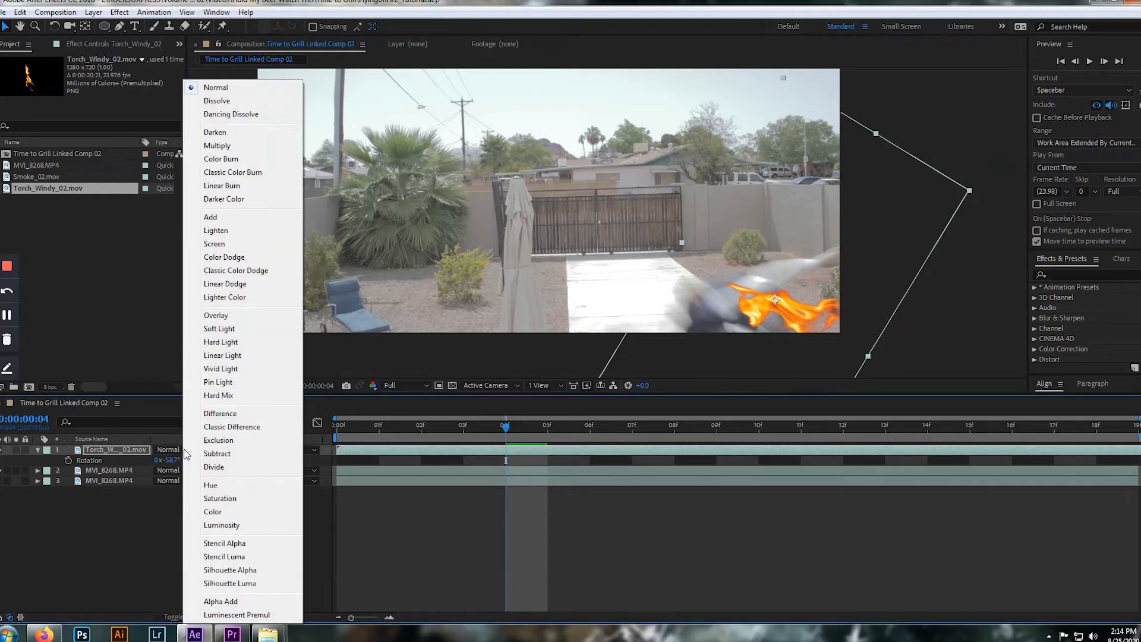
left_click(214, 244)
scroll(633, 277, "down", 2)
scroll(634, 277, "up", 2)
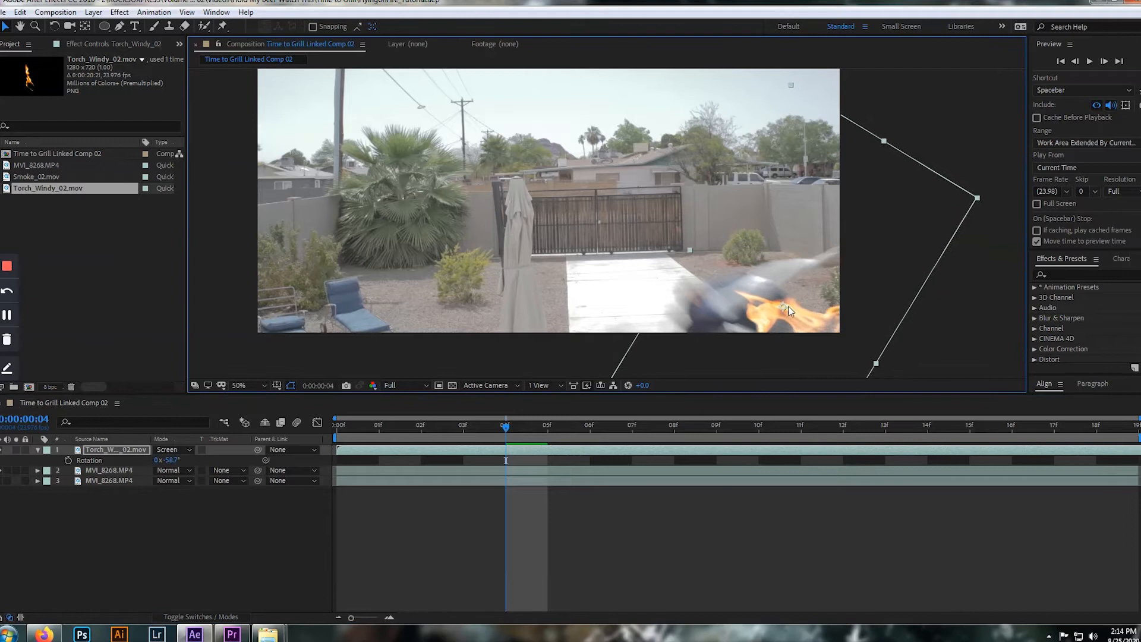
scroll(796, 301, "down", 2)
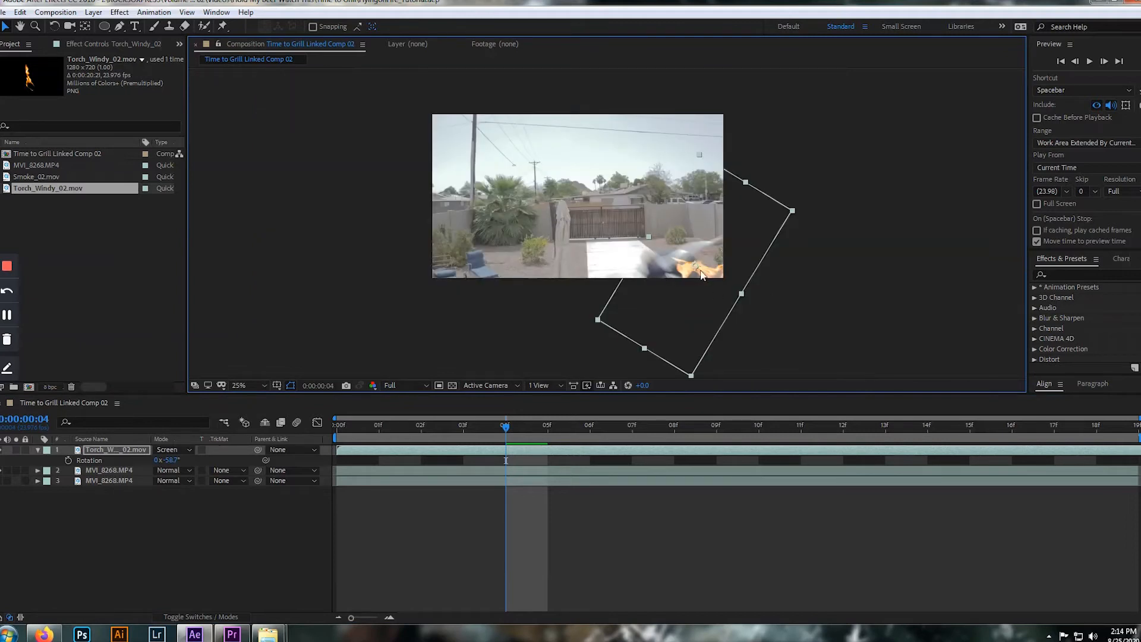
Move the torch flame over the gate in the middle of the shot and play the composition from frame 0
left_click_drag(696, 275, 622, 212)
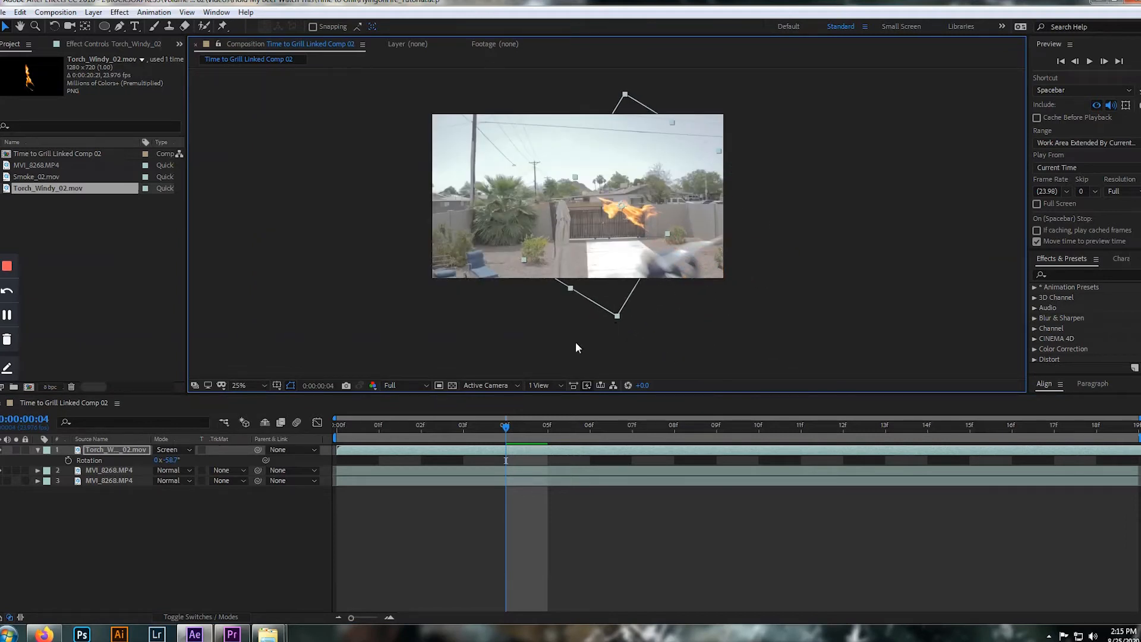
left_click_drag(506, 429, 313, 432)
key("space")
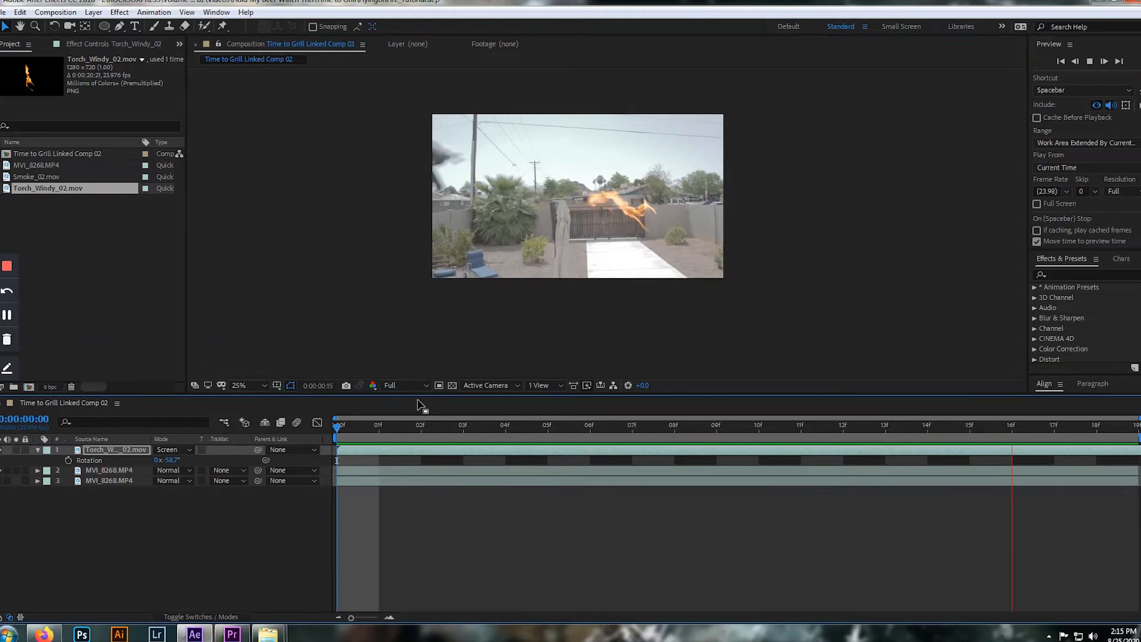
key("space")
Try rotating the torch layer to 126.3° and play the composition to check the flame's direction
left_click_drag(170, 463, 285, 462)
key("space")
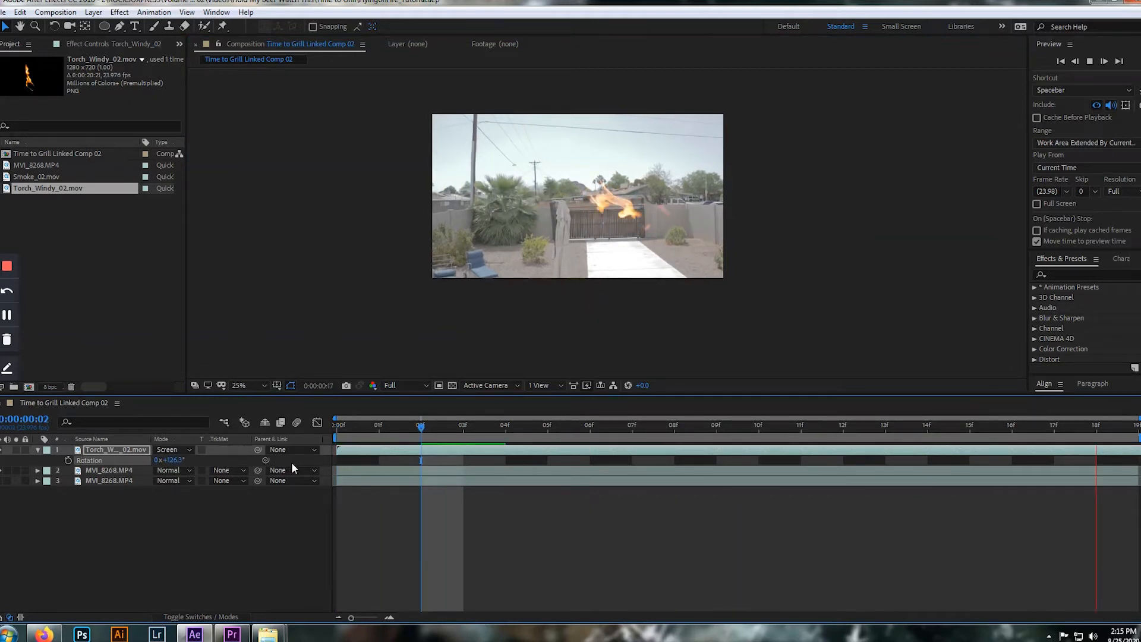
key("space")
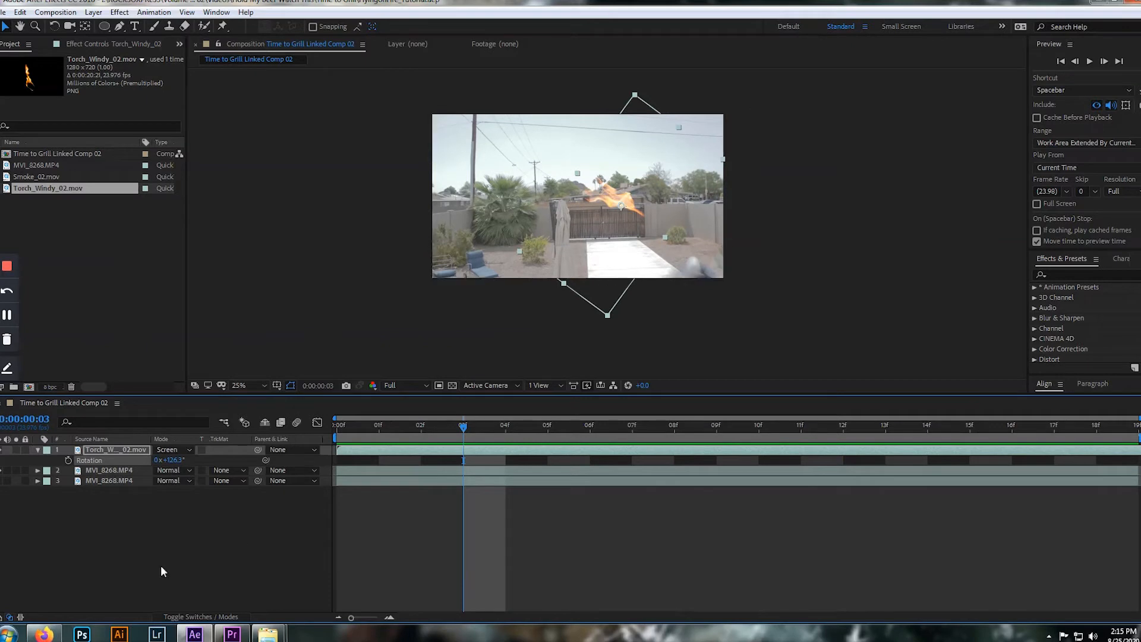
Rotate the torch layer to 110.8° so the flame lies nearly horizontal, and play the composition to check it
key("w")
left_click_drag(655, 104, 613, 100)
key("v")
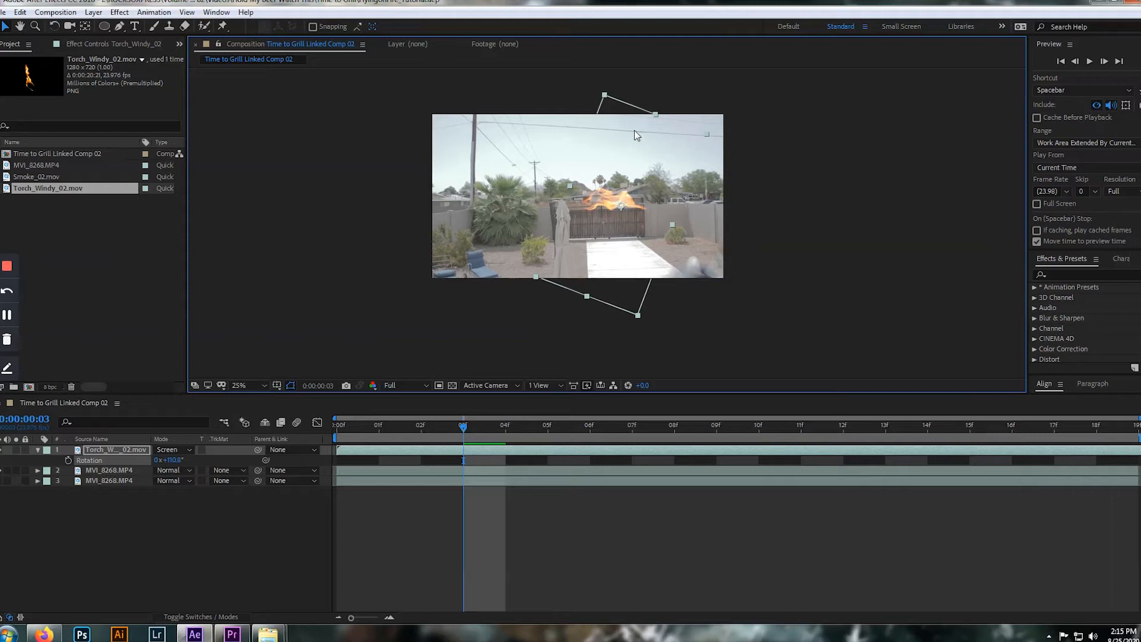
key("space")
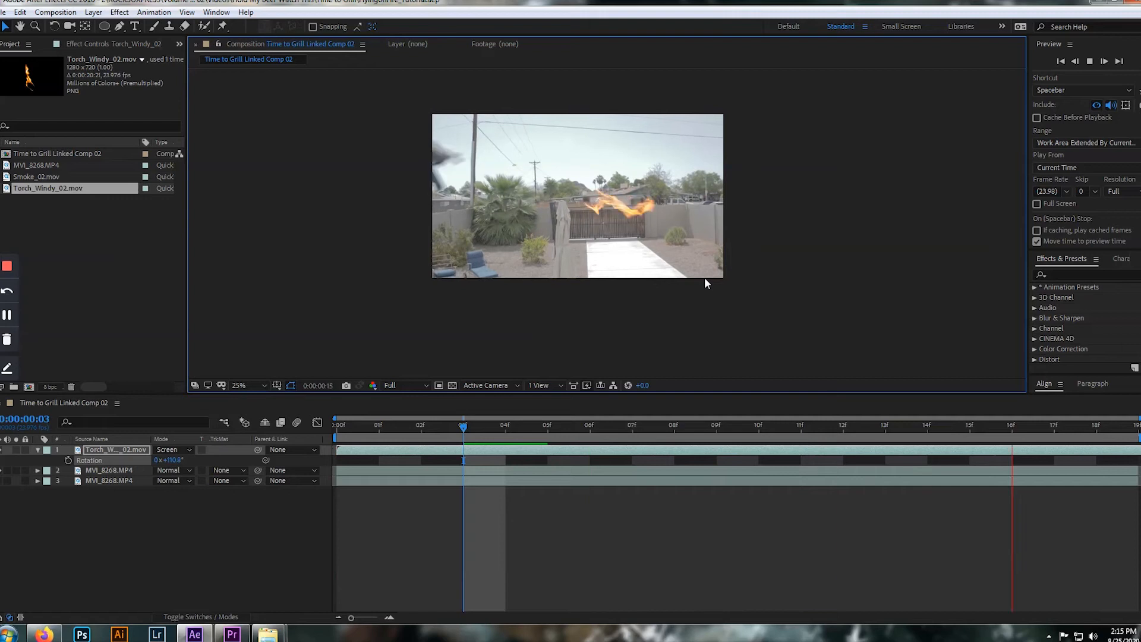
Stop playback, go to frame 4 and place the torch flame over the blurred person in the shot's lower-right corner
key("space")
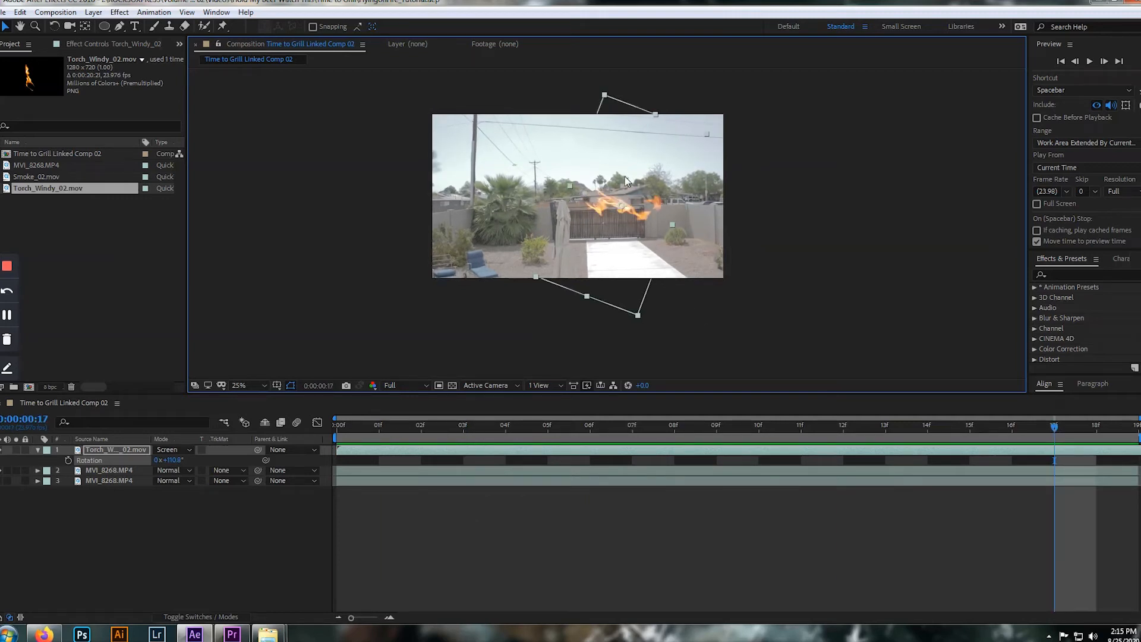
key("Page_Up")
key("Page_Up")
key("Page_Up")
key("Page_Up")
key("Page_Up")
key("Page_Up")
key("Page_Up")
key("Page_Up")
key("Page_Up")
key("Page_Up")
key("Page_Up")
key("Page_Up")
key("Page_Up")
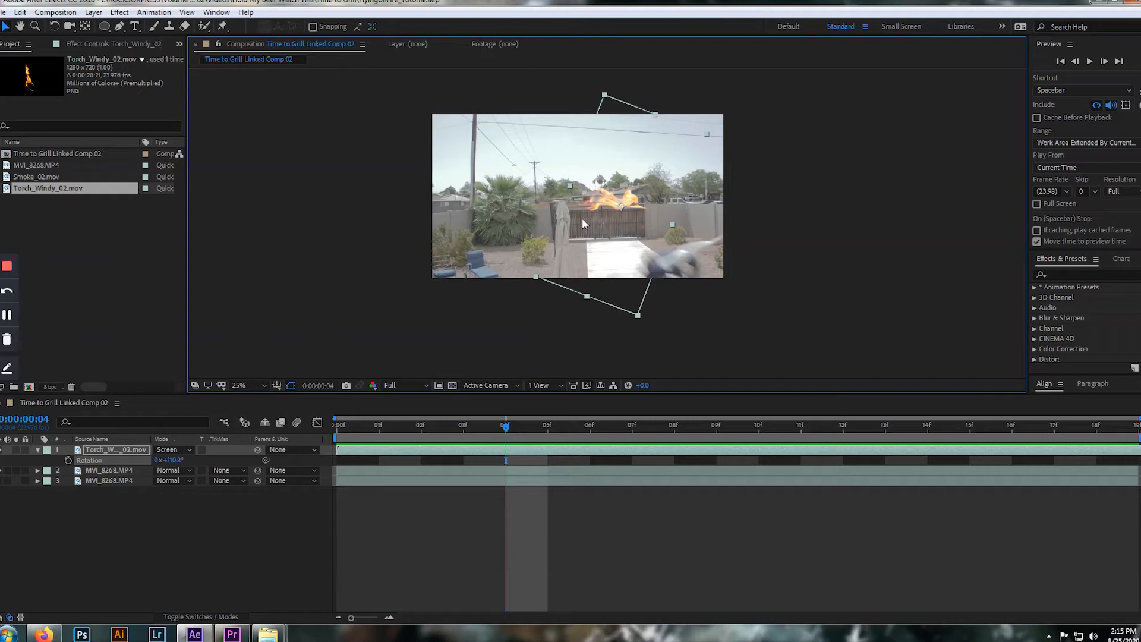
mouse_move(628, 199)
left_mouse_down()
mouse_move(661, 251)
mouse_move(744, 283)
mouse_move(688, 255)
mouse_move(690, 221)
mouse_move(539, 116)
mouse_move(611, 212)
left_mouse_up()
key("period")
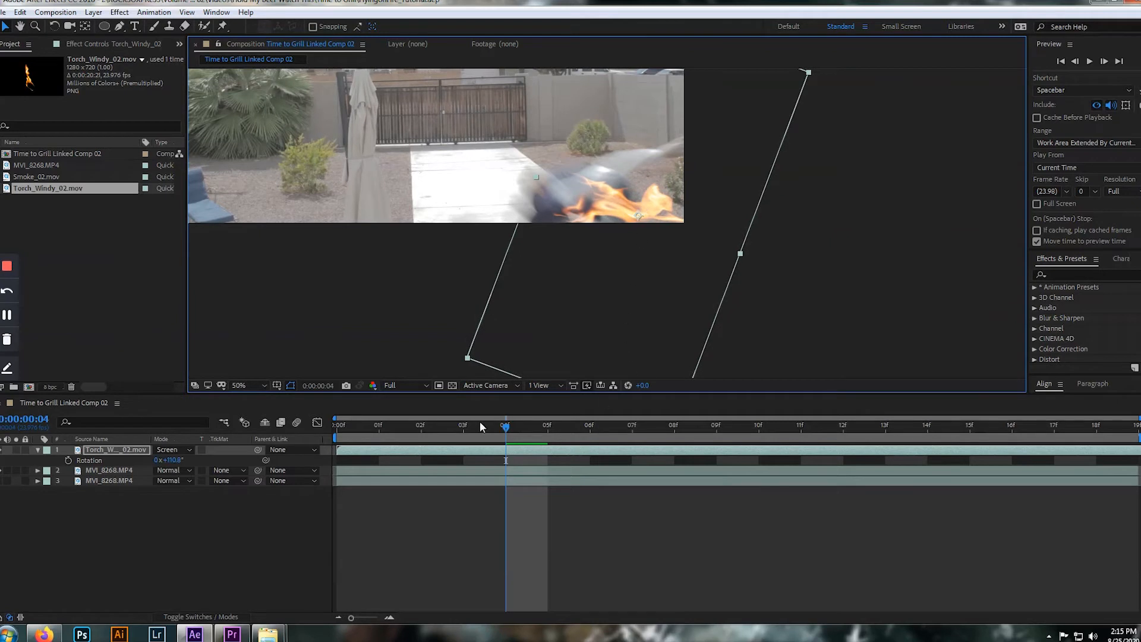
Reveal the torch layer's Position alongside Rotation and set starting keyframes for both at frame 4
left_click(112, 452)
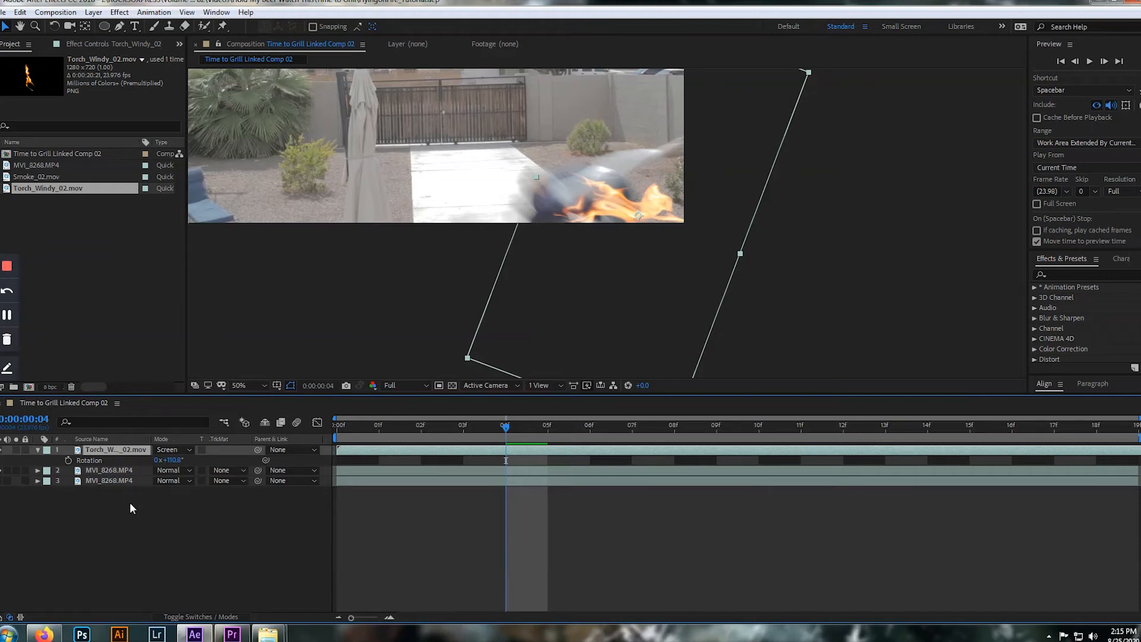
key("shift+p")
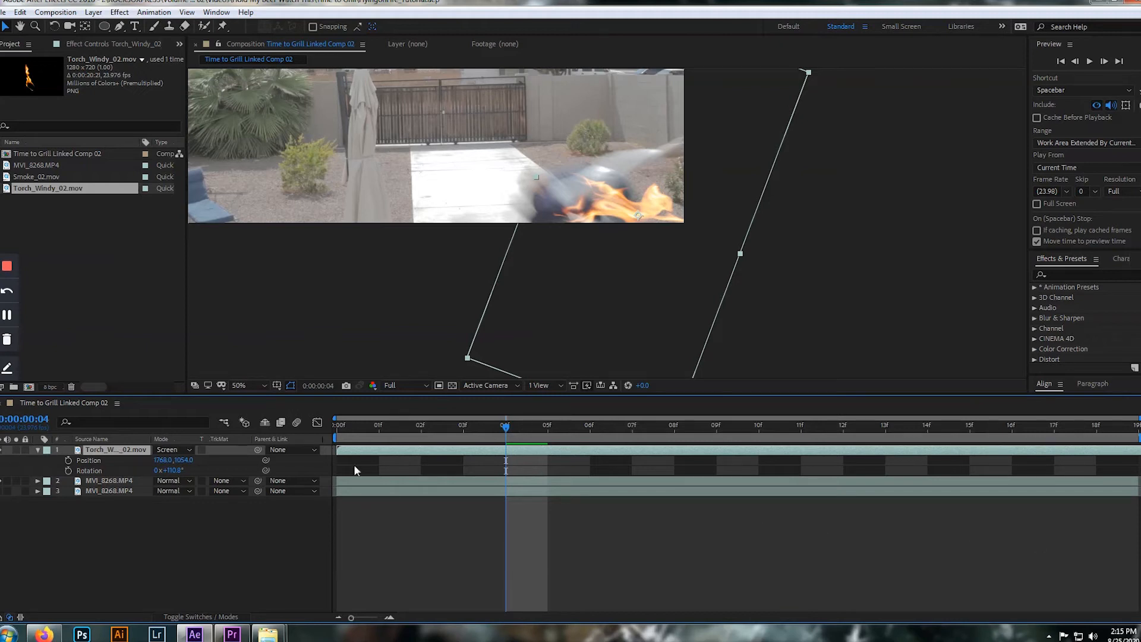
left_click(69, 461)
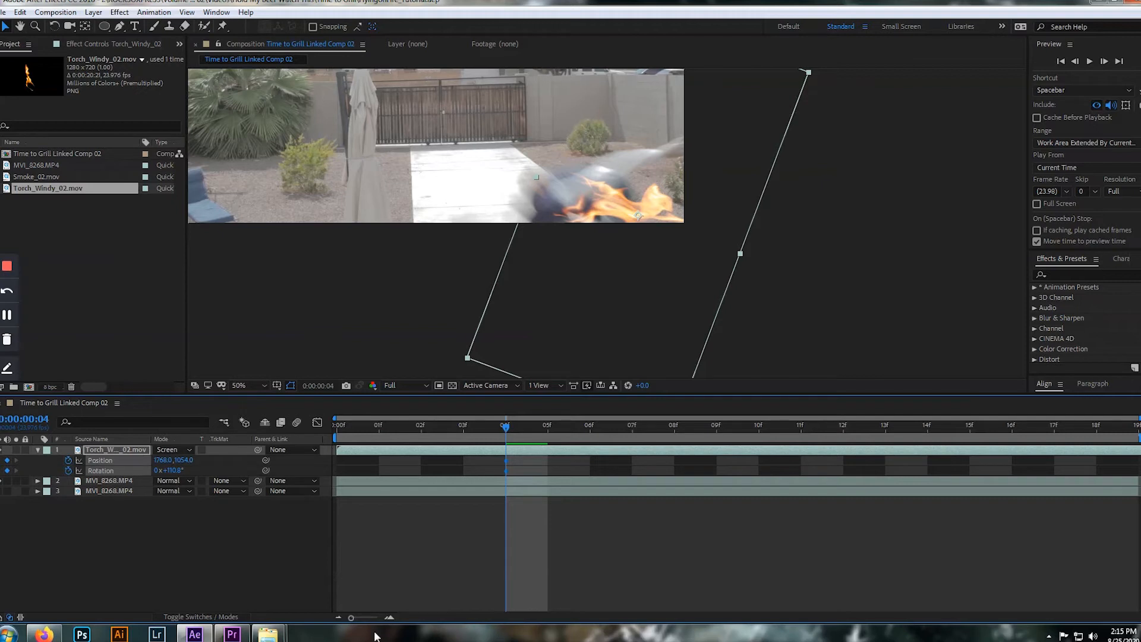
key("comma")
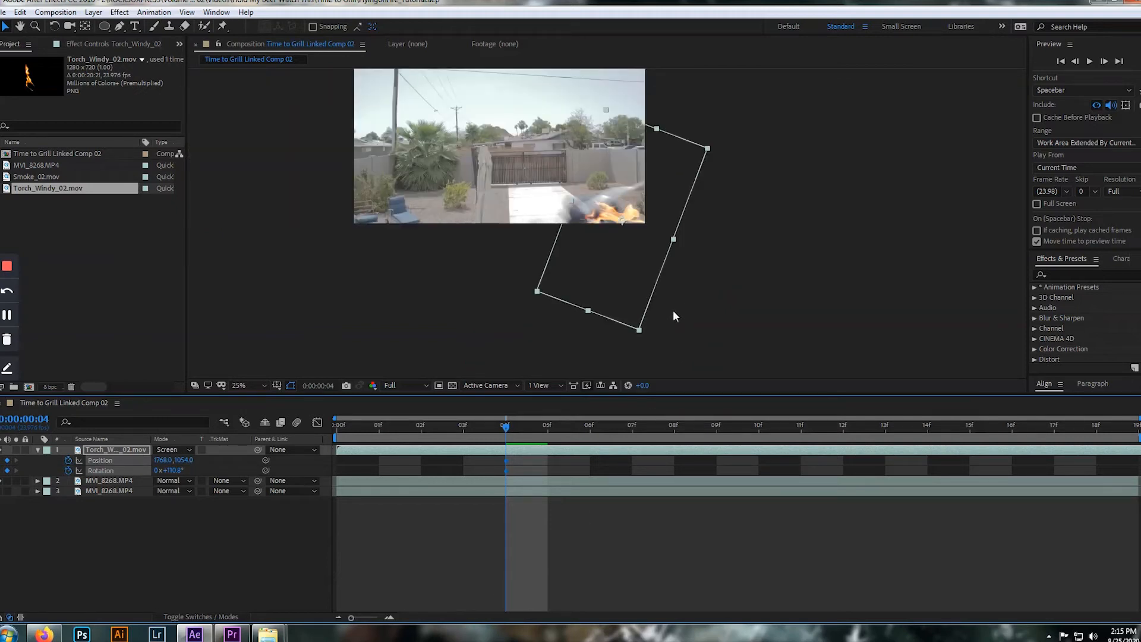
Try keyframing the torch flame outside the shot's lower-right corner at frame 3
key("Page_Up")
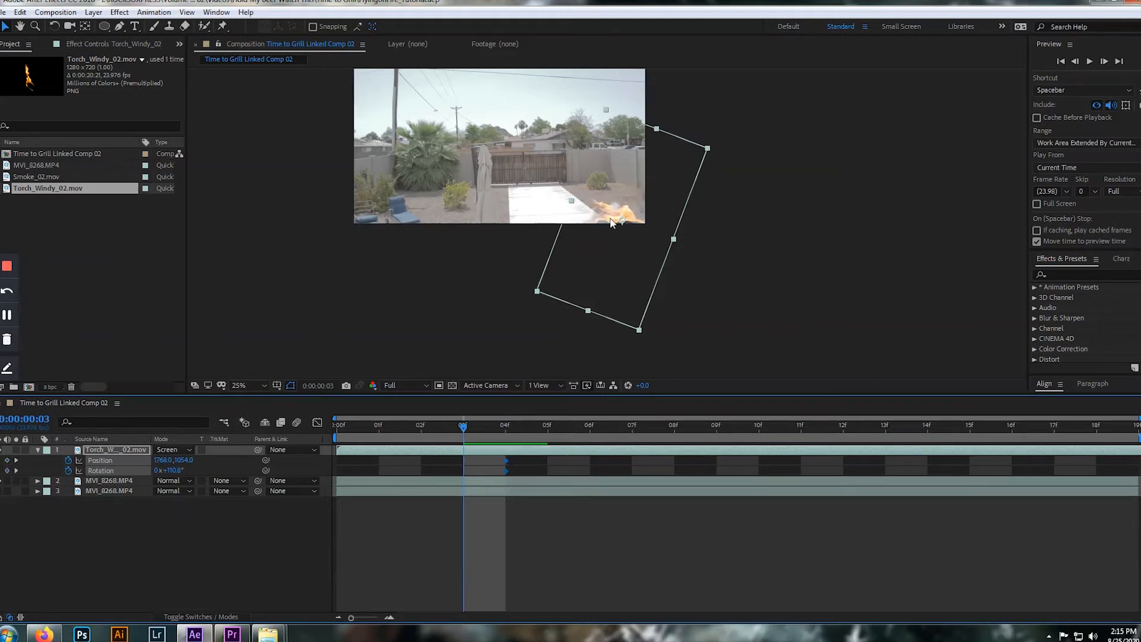
left_click_drag(624, 224, 662, 245)
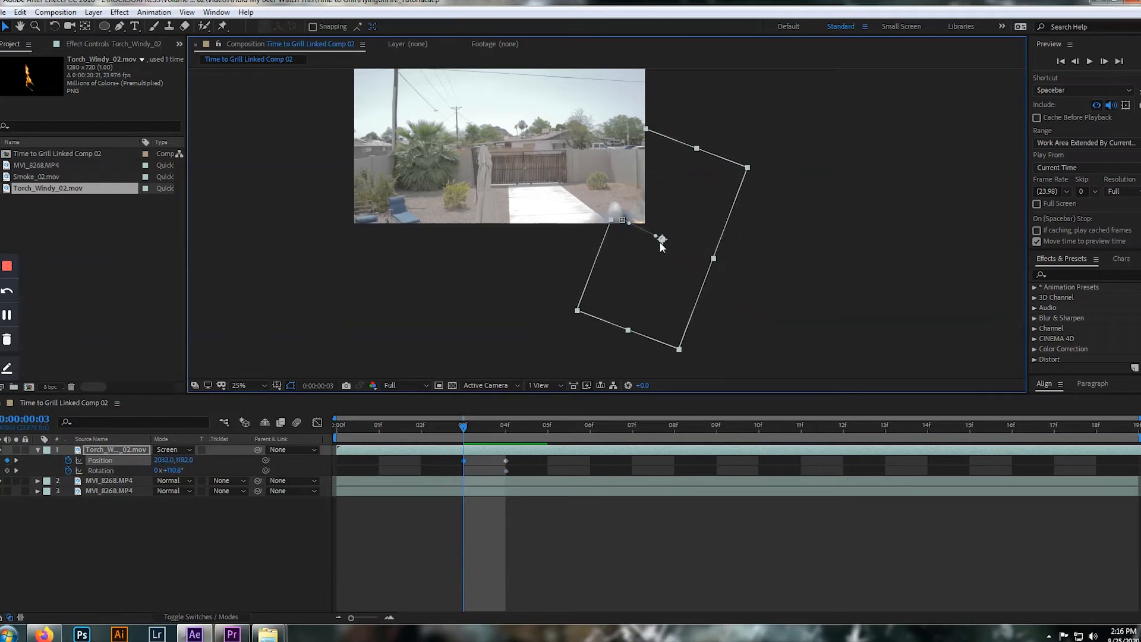
key("Page_Up")
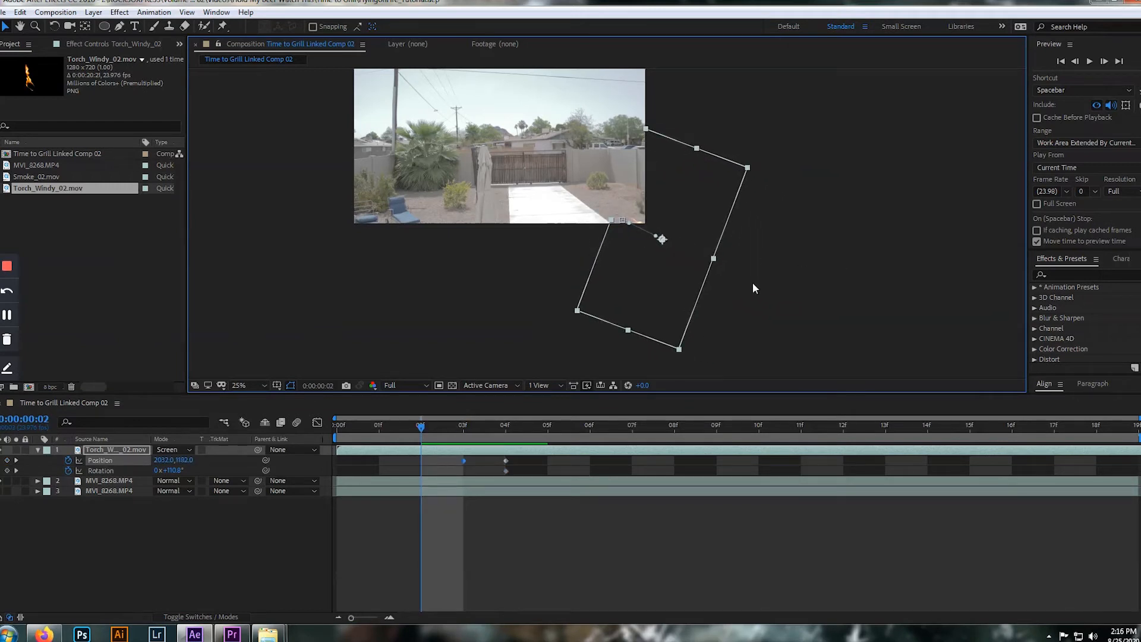
key("Page_Down")
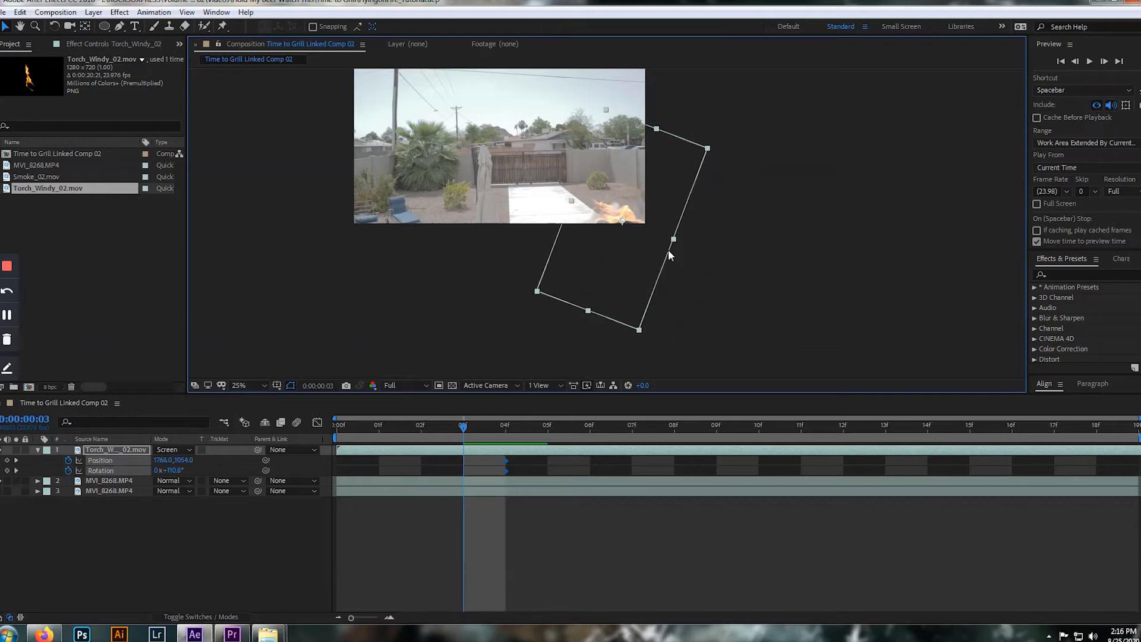
key("Page_Down")
key("ctrl+shift+z")
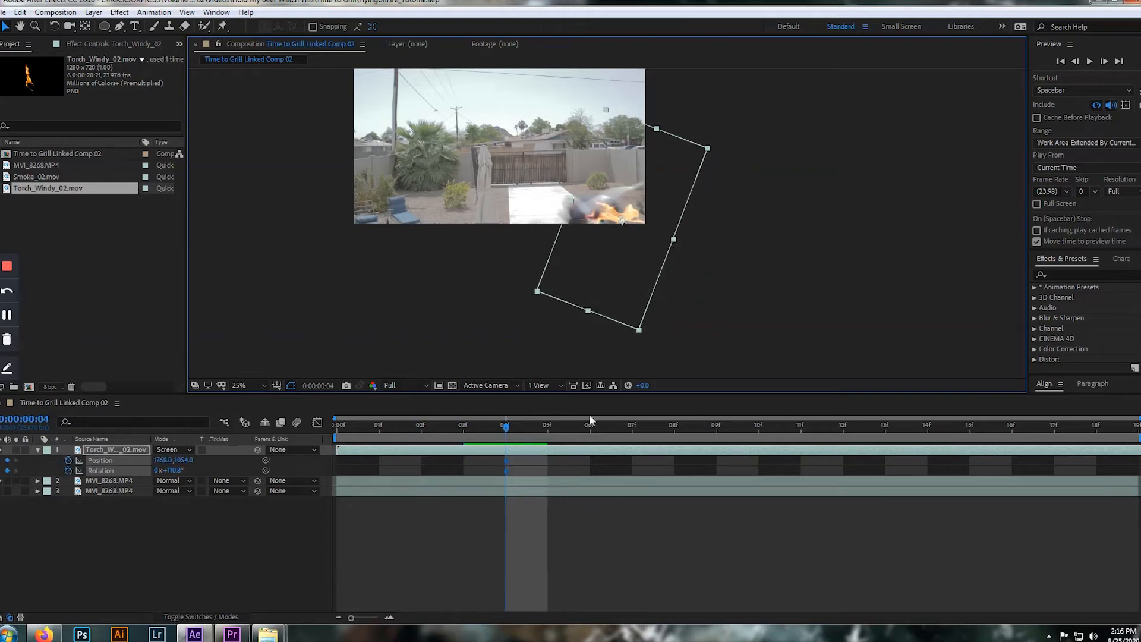
At frame 9, move the torch flame onto the airborne person, keyframing its Position at 916.0, 530.0
key("Page_Down")
key("Page_Down")
key("Page_Down")
key("Page_Down")
key("Page_Down")
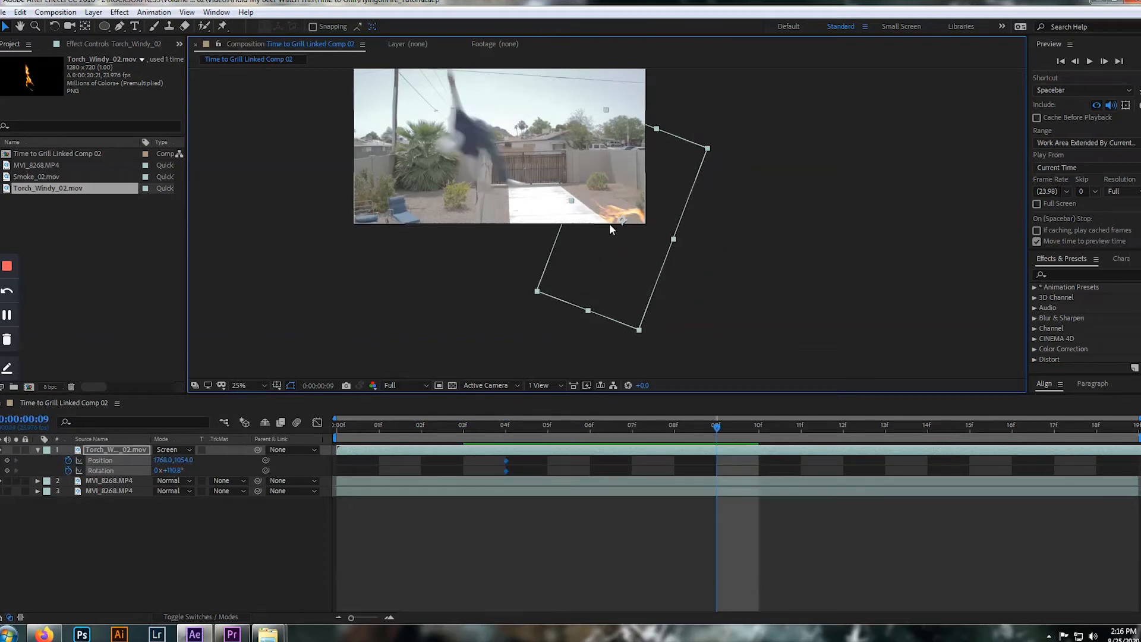
left_click_drag(627, 220, 493, 138)
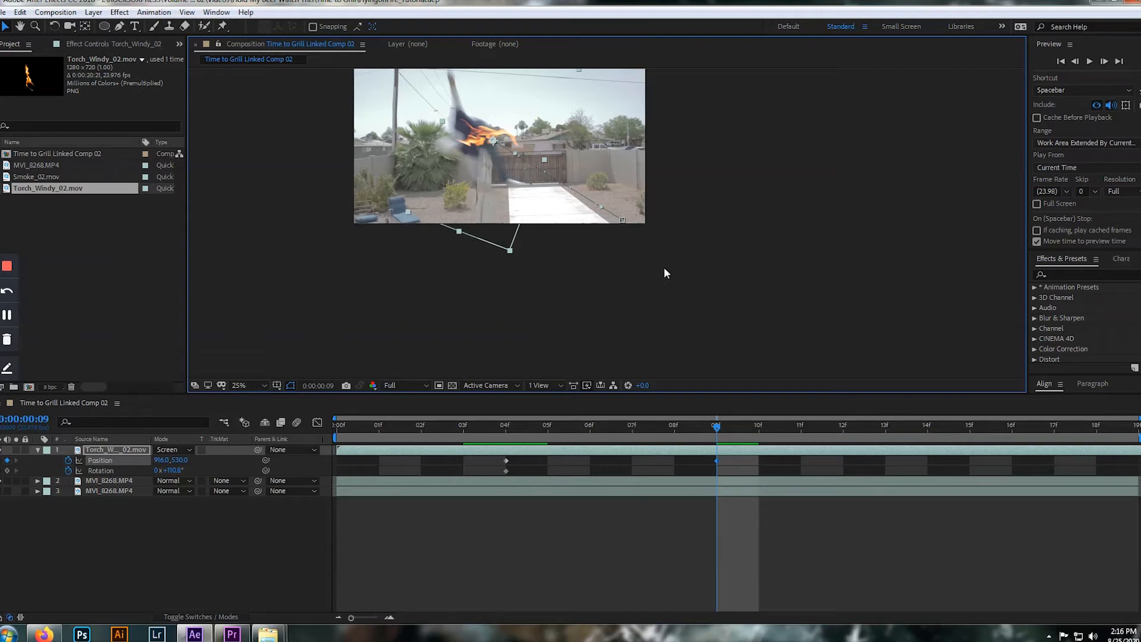
At frame 8, extend the motion path handle of the frame 4 keyframe upward to curve the flame's path
left_click_drag(700, 425, 671, 408)
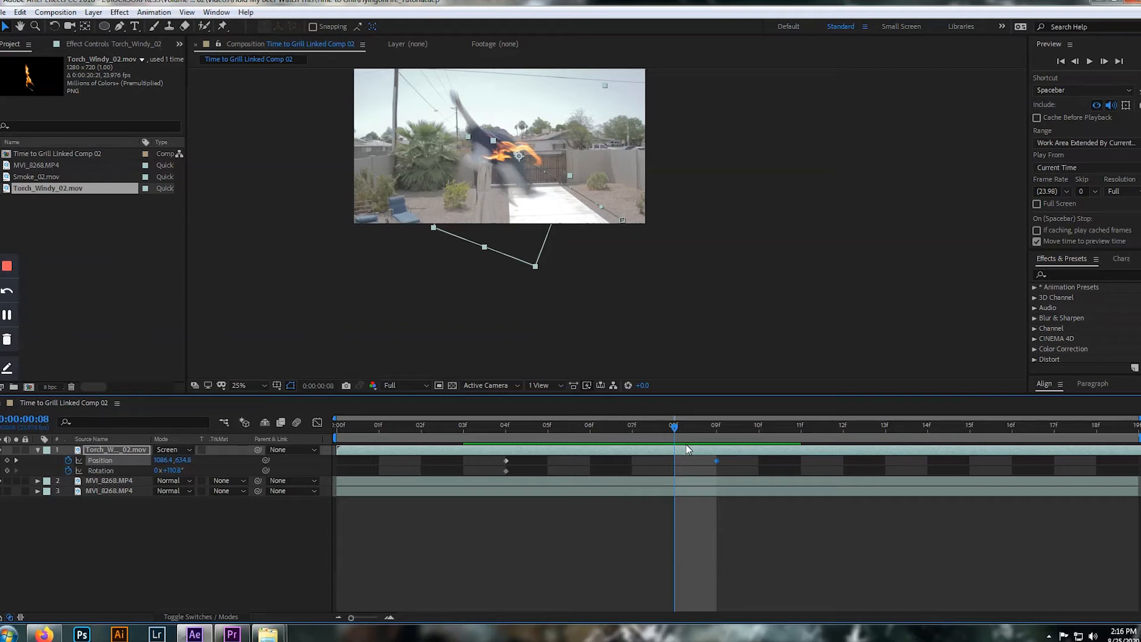
left_click(611, 207)
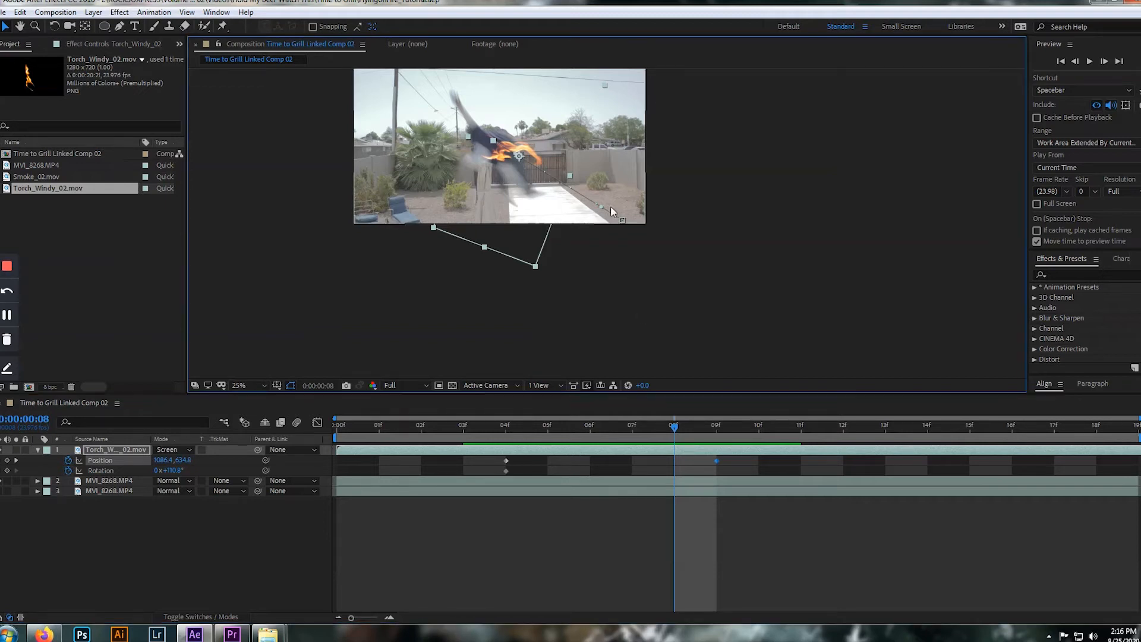
left_click_drag(603, 204, 567, 163)
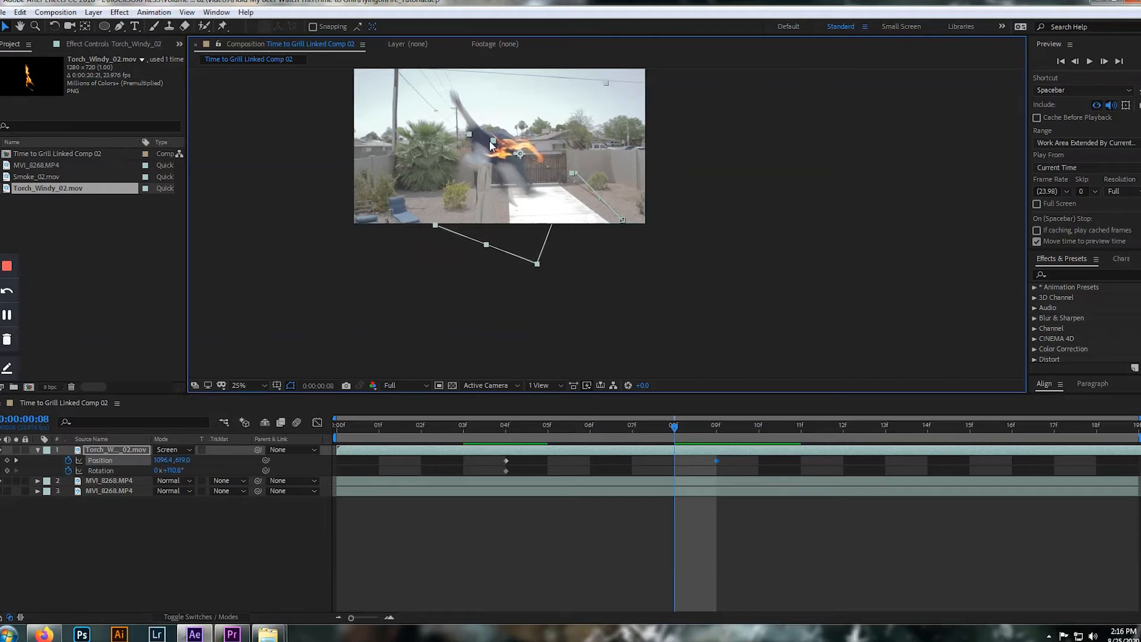
left_click(493, 293)
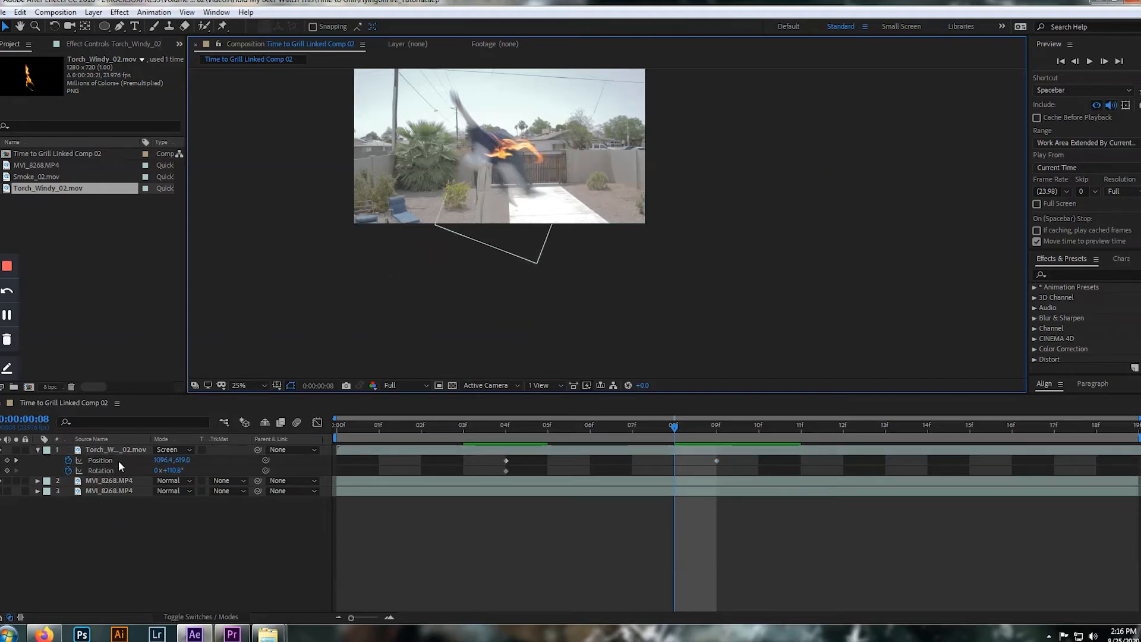
Select the torch layer's Position keyframes and pull out the motion path handle of the frame 9 keyframe to round the arc
left_click(113, 439)
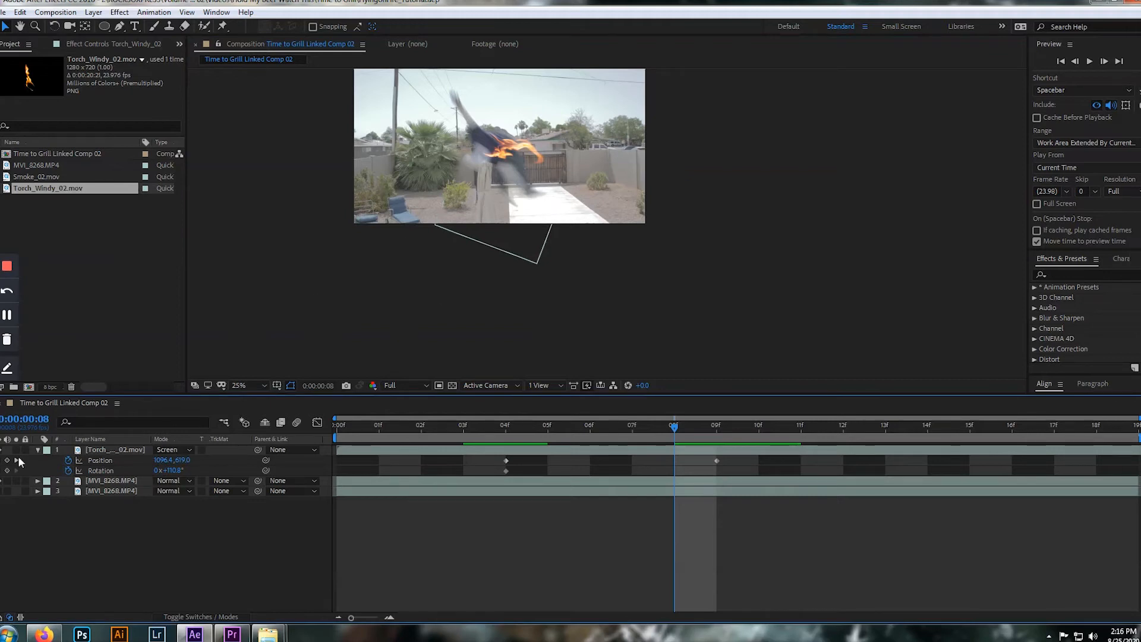
left_click(116, 459)
left_click(492, 143)
scroll(497, 142, "up", 3)
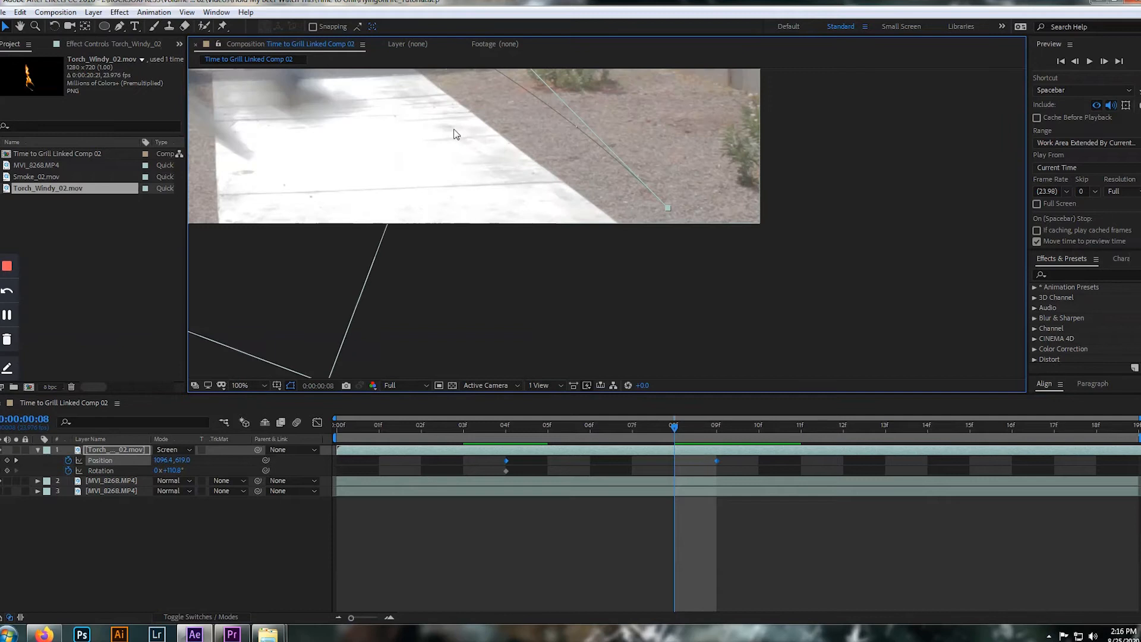
key("space")
left_click_drag(449, 123, 636, 274)
left_click_drag(536, 175, 661, 298)
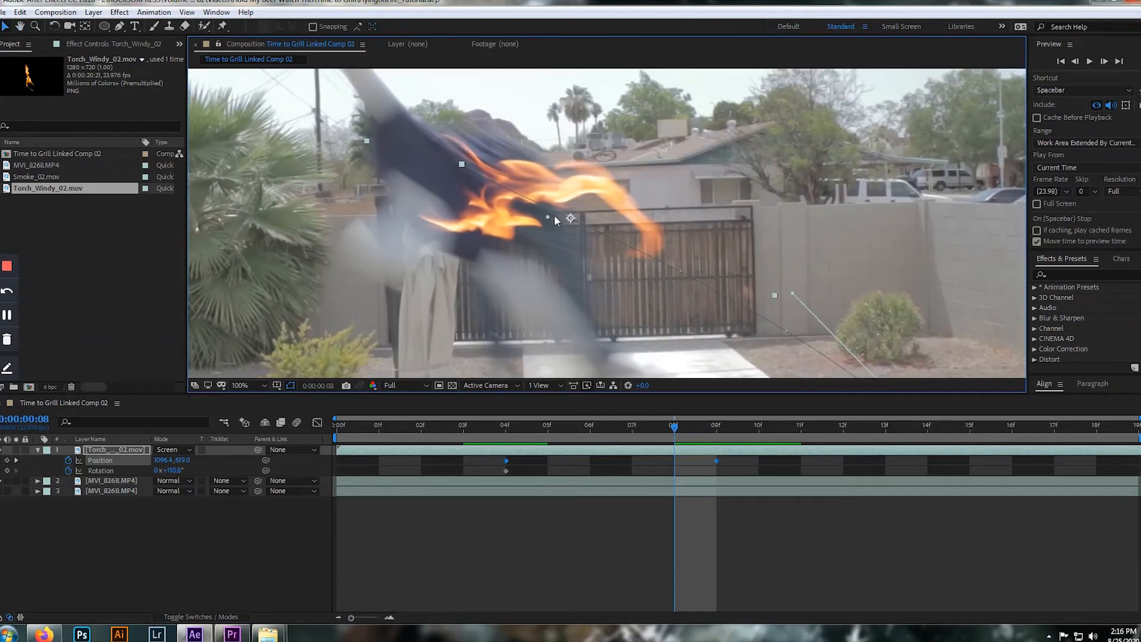
left_click_drag(548, 218, 605, 178)
scroll(615, 197, "down", 2)
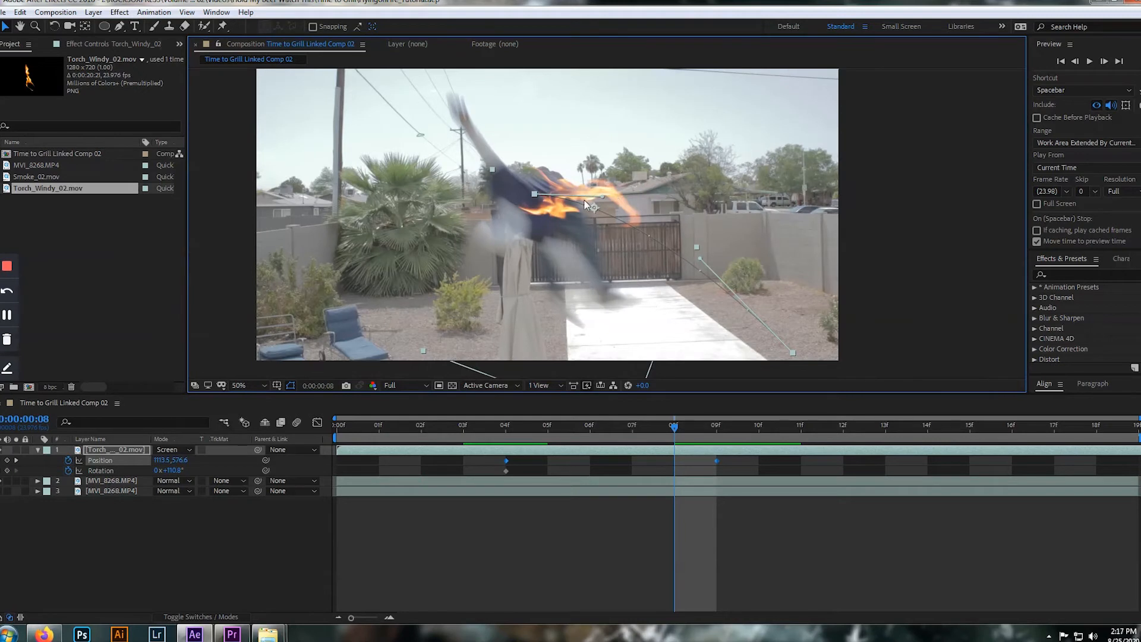
left_click_drag(600, 197, 600, 198)
scroll(606, 187, "down", 1)
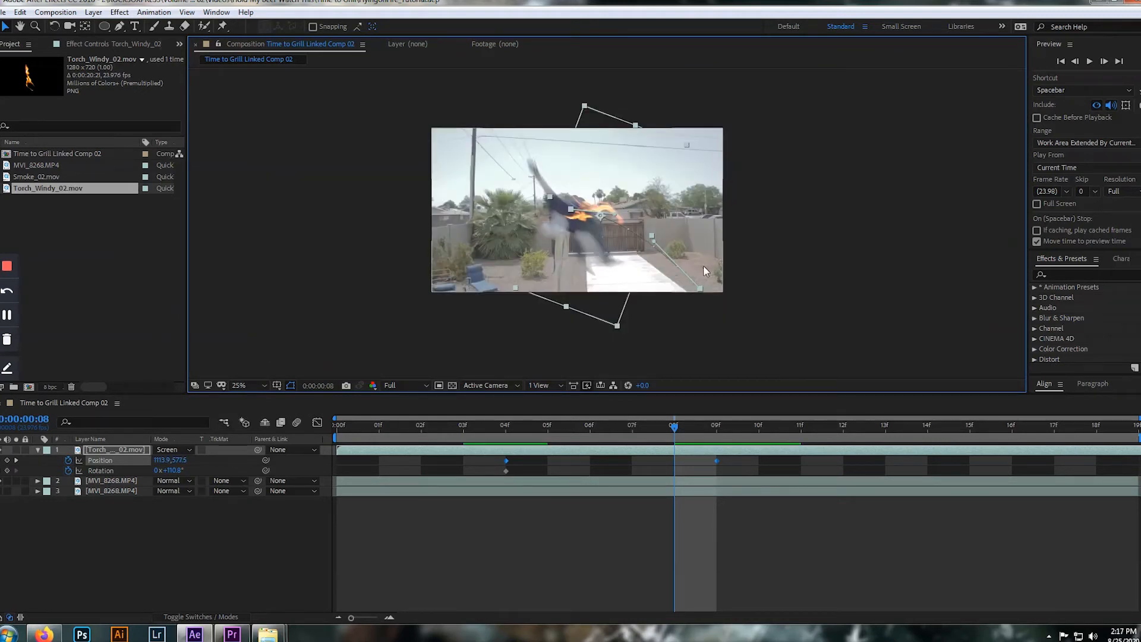
Check the flame at frame 6, then refine the motion path handles so it follows the person's body at frame 8
key("Page_Up")
key("Page_Up")
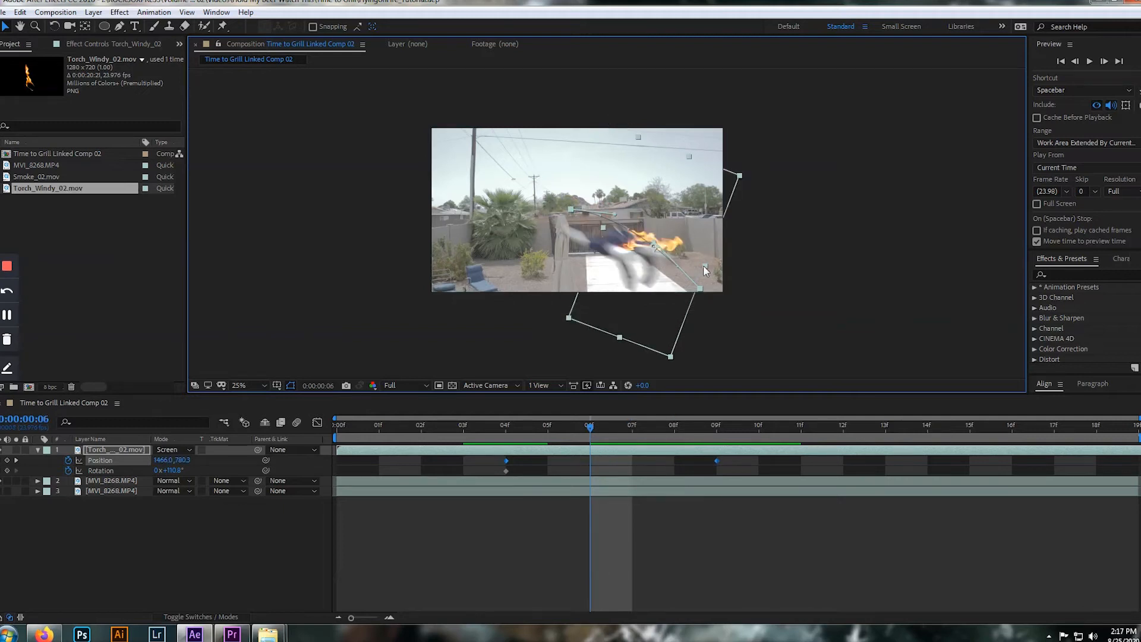
key("Page_Down")
key("Page_Down")
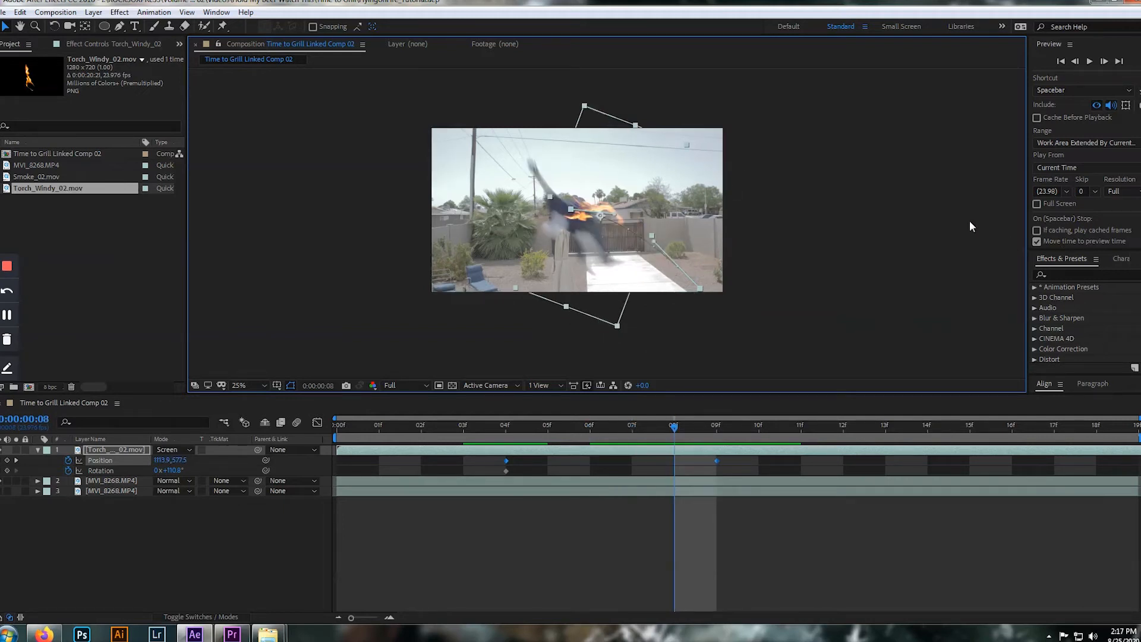
left_click_drag(615, 218, 652, 251)
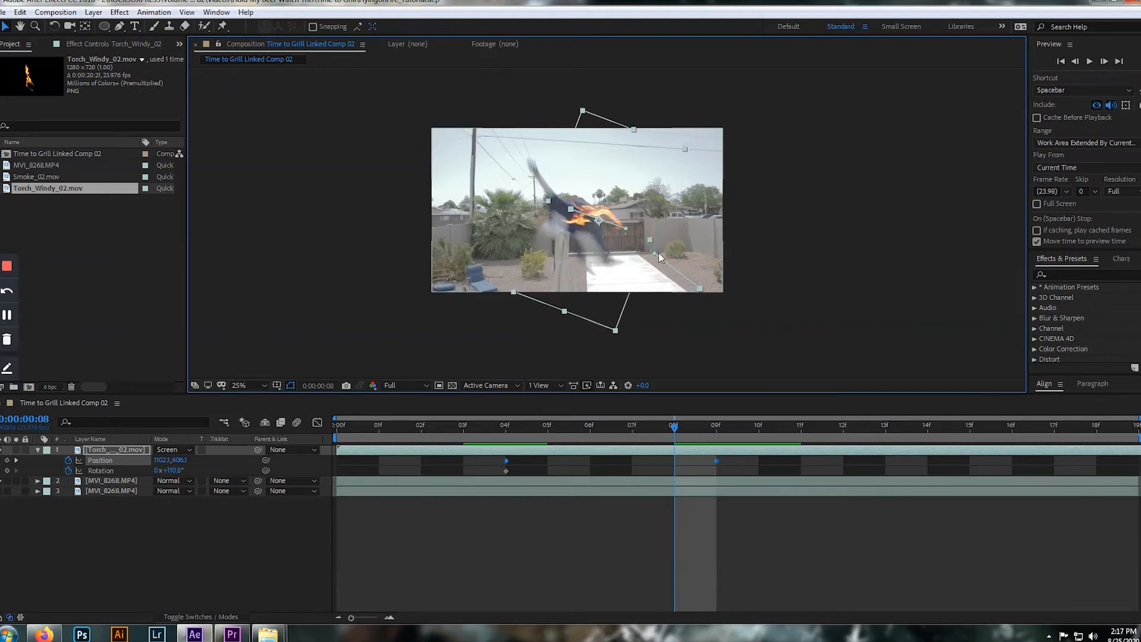
Step through the first nine frames to check how closely the flame follows the person along the curved path
key("Page_Up")
key("Page_Up")
key("Page_Up")
key("Page_Down")
key("Page_Down")
key("Page_Down")
key("Page_Down")
key("Page_Up")
left_click(653, 425)
left_click_drag(652, 426, 414, 414)
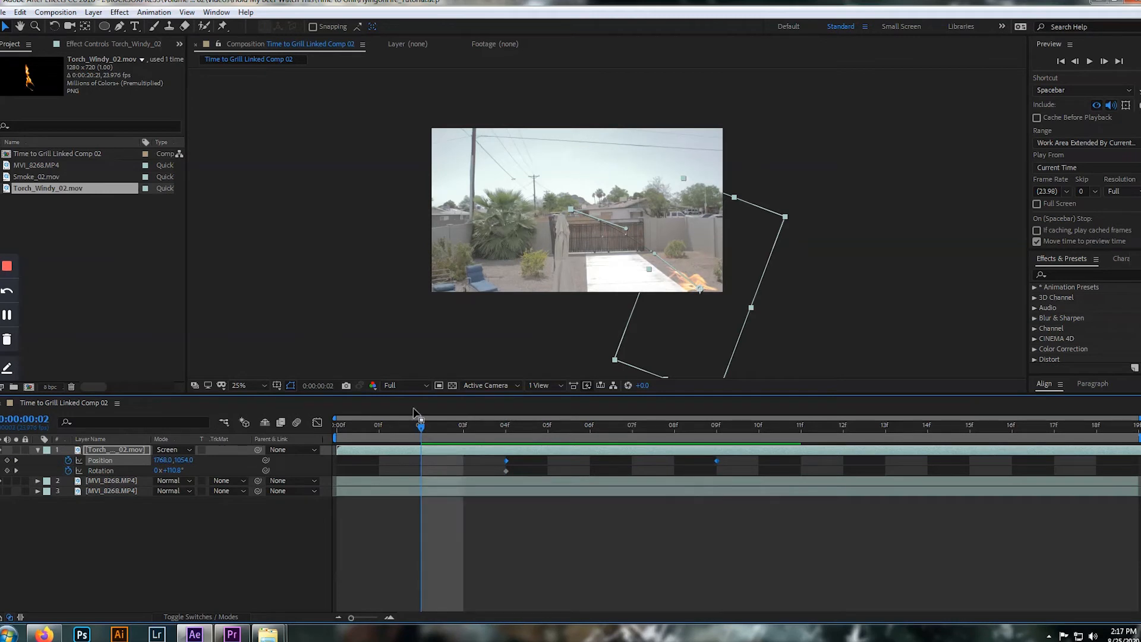
key("Page_Up")
key("Page_Up")
key("Page_Down")
key("Page_Down")
key("Page_Down")
key("Page_Down")
key("Page_Down")
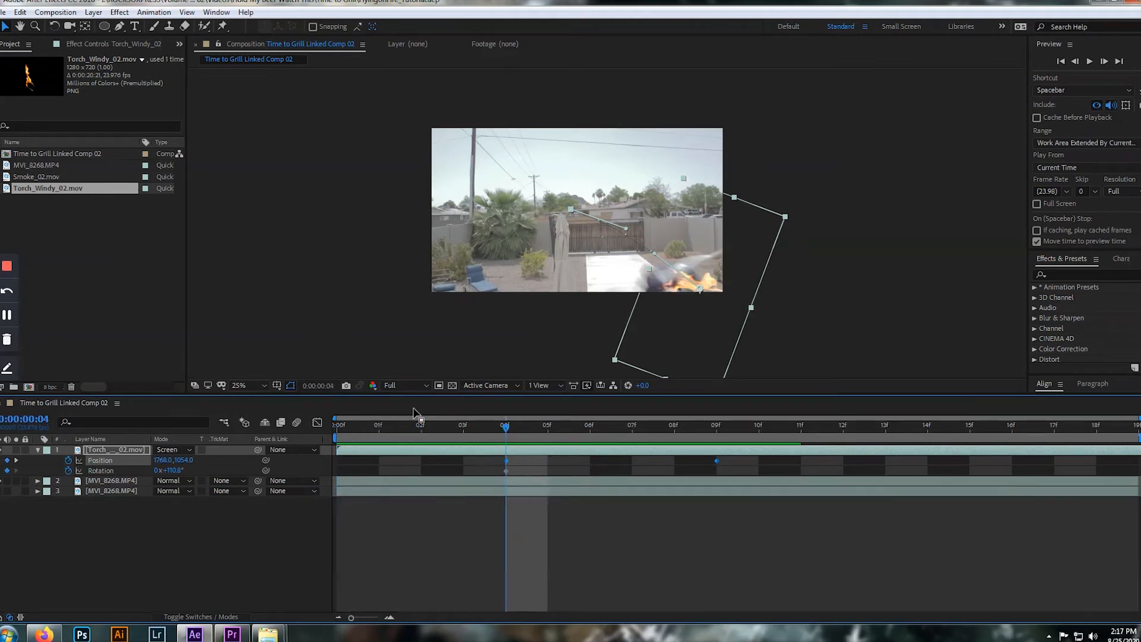
key("Page_Down")
key("Page_Up")
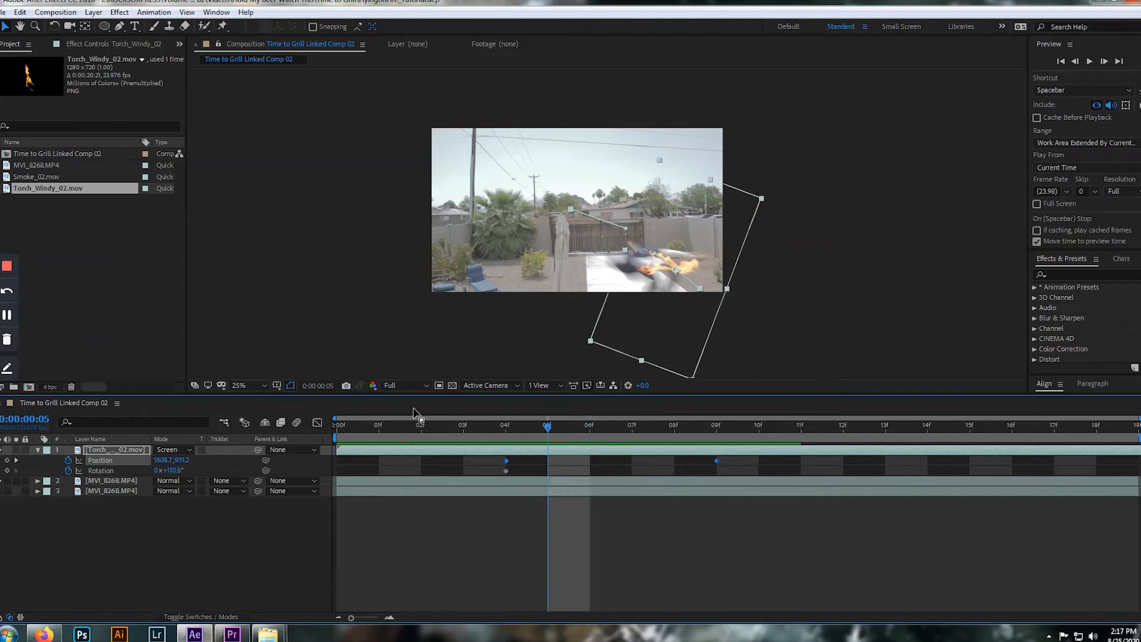
key("Page_Up")
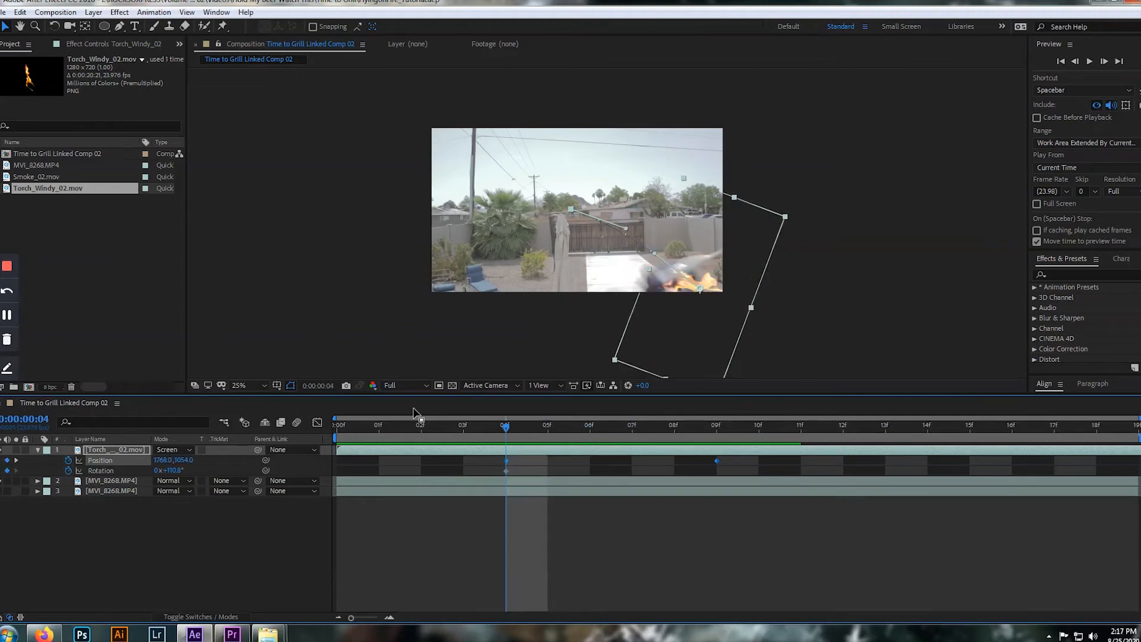
At frame 2, move the torch flame outside the shot's lower-right corner, keyframing its Position at 2116.0, 1330.0
key("Page_Up")
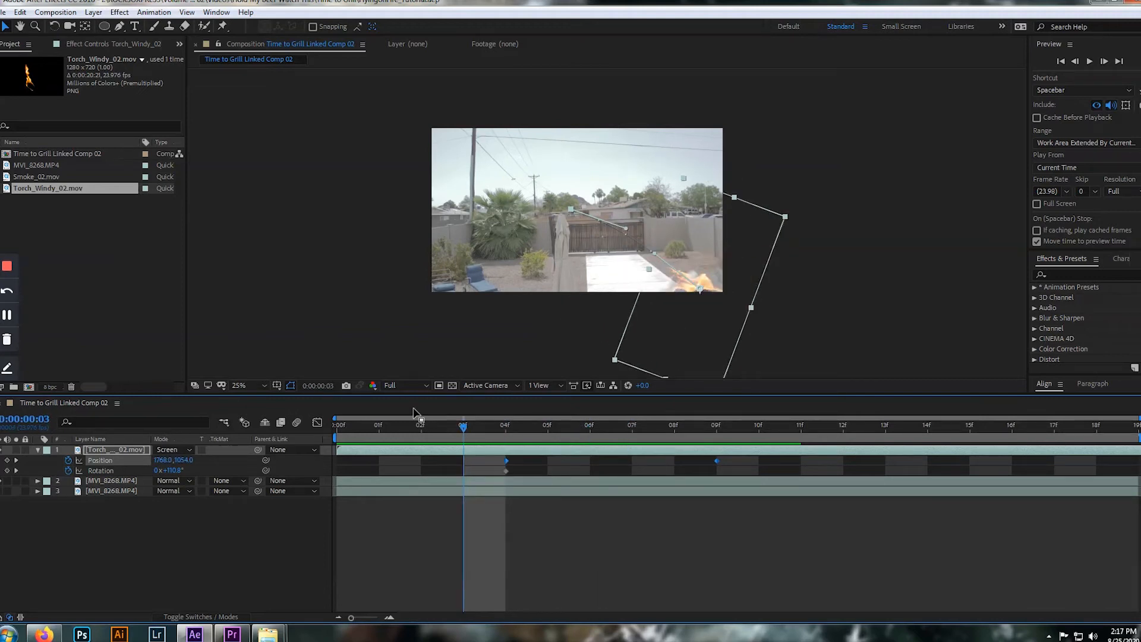
key("Page_Up")
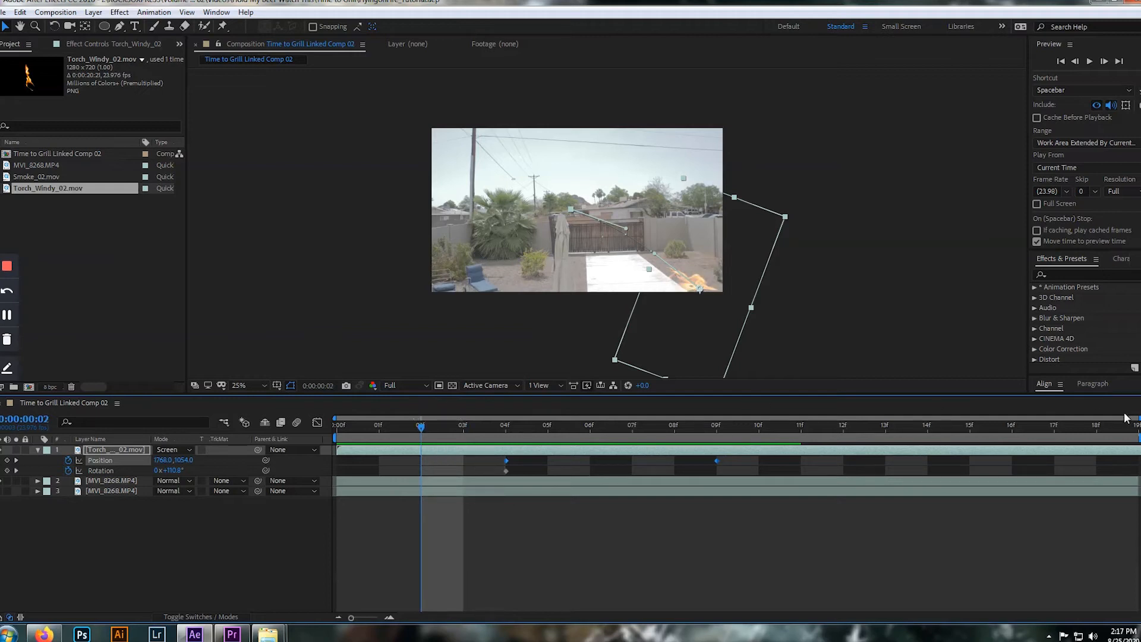
left_click_drag(701, 291, 752, 331)
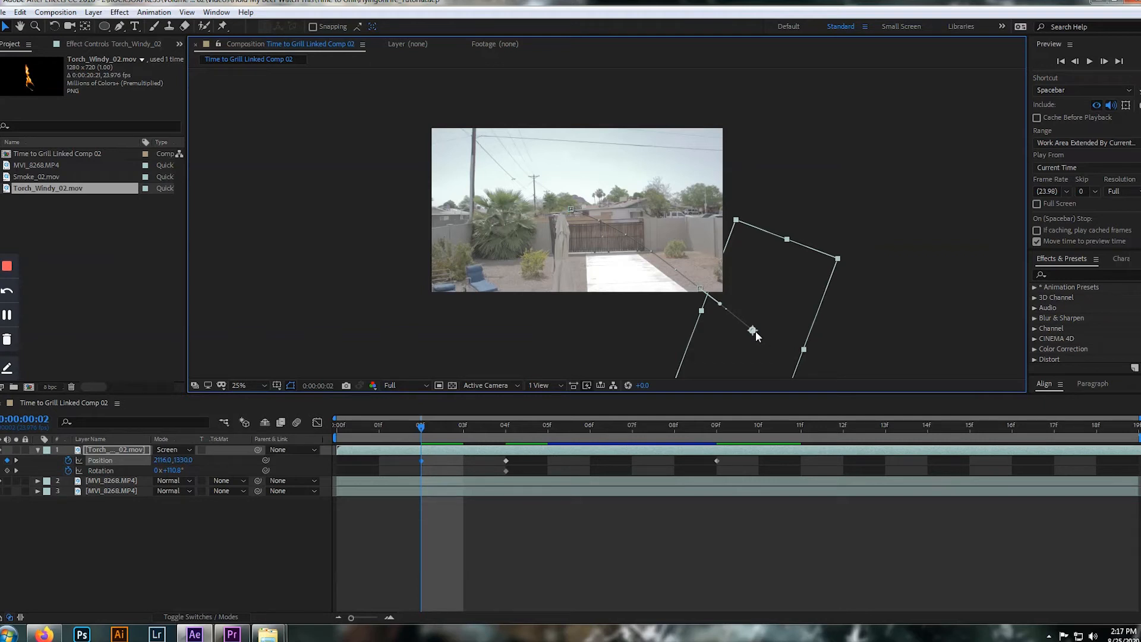
Step forward frame by frame from frame 2 to frame 11 to check the flame against the jumping person
key("Page_Down")
key("Page_Down")
key("Page_Down")
key("Page_Down")
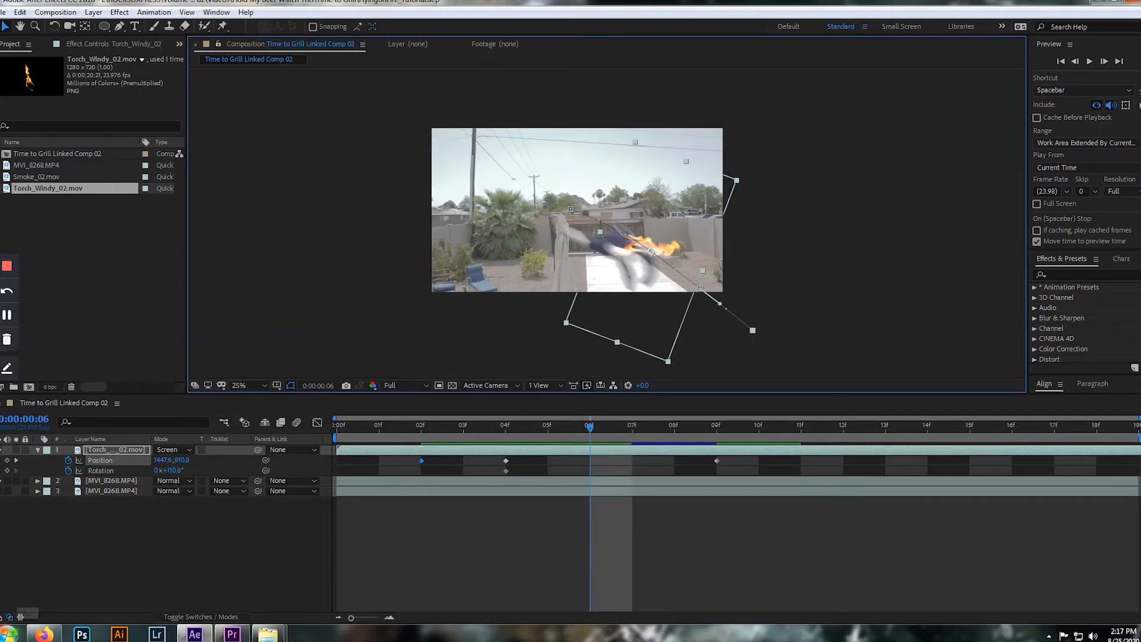
key("Page_Down")
key("Page_Down")
key("Page_Down")
key("Page_Down")
key("Page_Down")
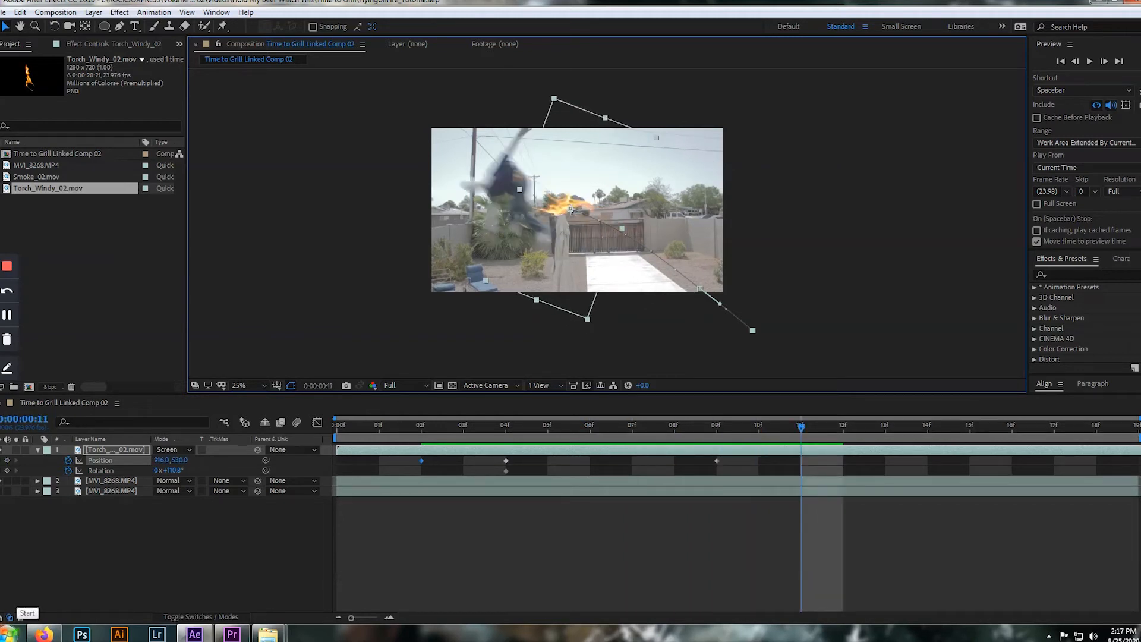
At frame 13, move the torch flame along the jumping person's path, keyframing its Position at 264.0, 246.0
key("Page_Down")
key("Page_Down")
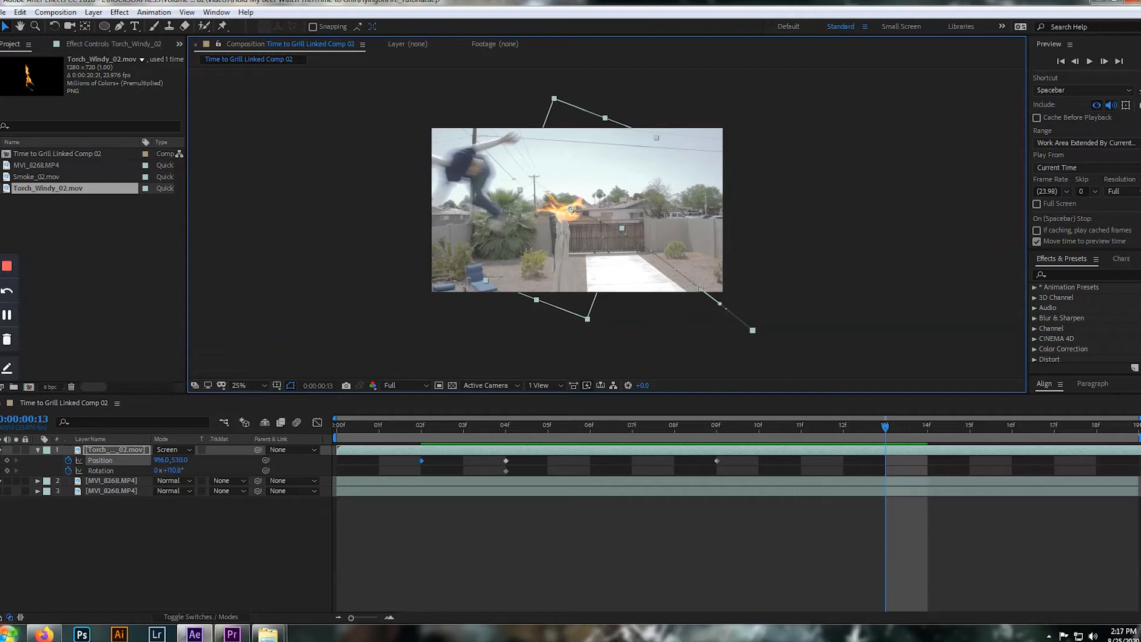
key("Page_Up")
key("Page_Up")
key("Page_Up")
key("Page_Up")
key("Page_Down")
key("Page_Down")
key("Page_Down")
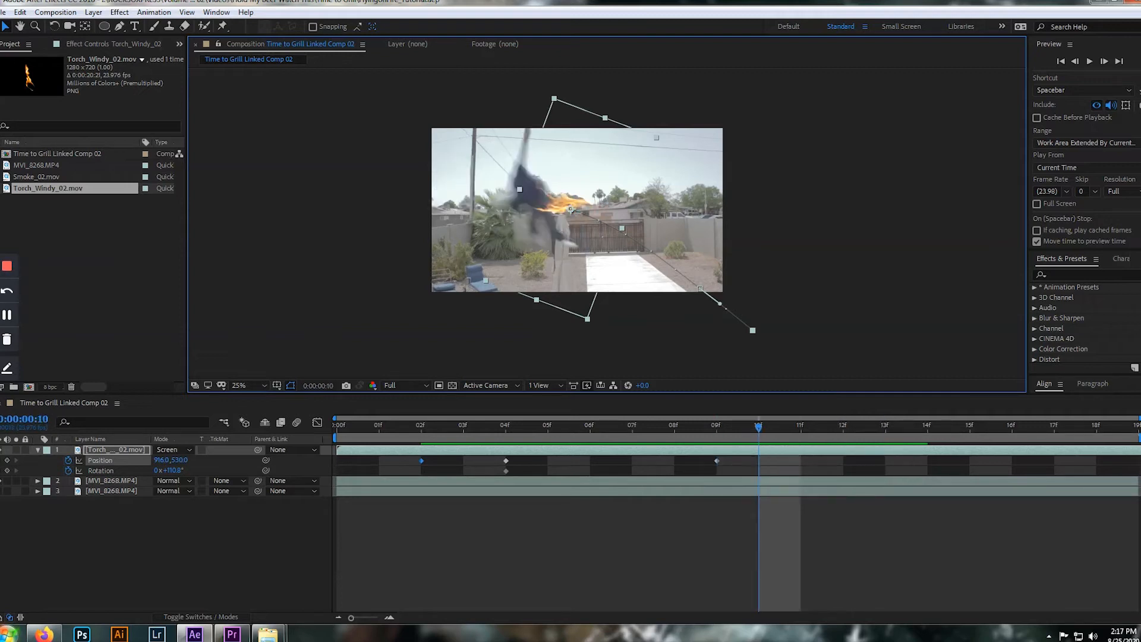
key("Page_Down")
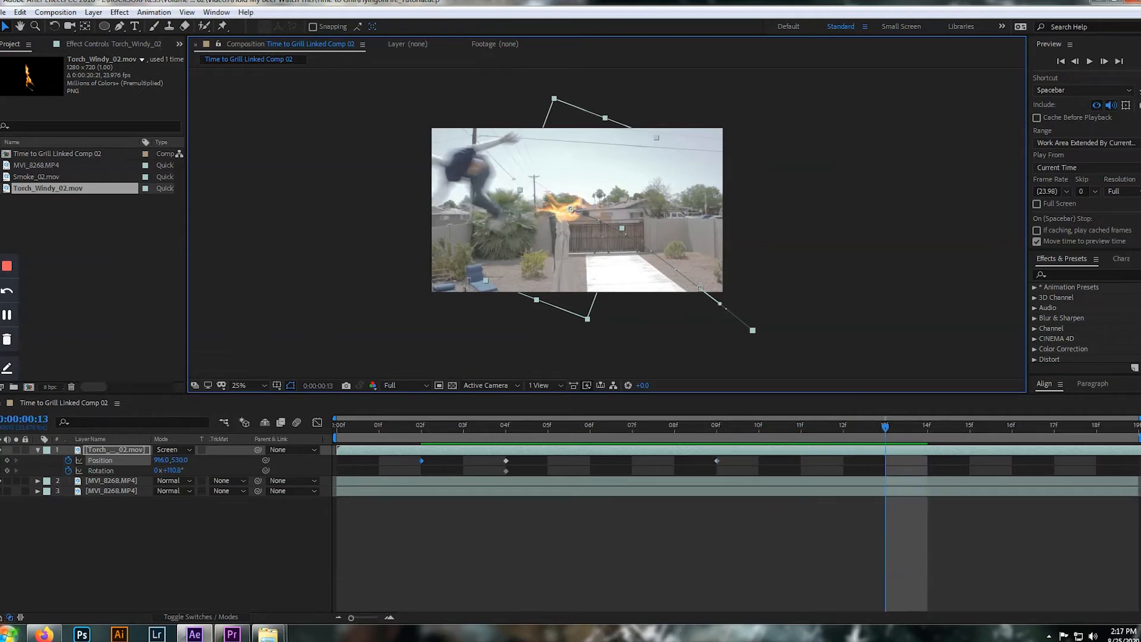
left_click_drag(569, 209, 471, 146)
Step back to frame 9 and play the animation to check the flame's motion with the frame 13 keyframe
key("Page_Up")
key("Page_Up")
key("Page_Up")
key("Page_Up")
key("Page_Up")
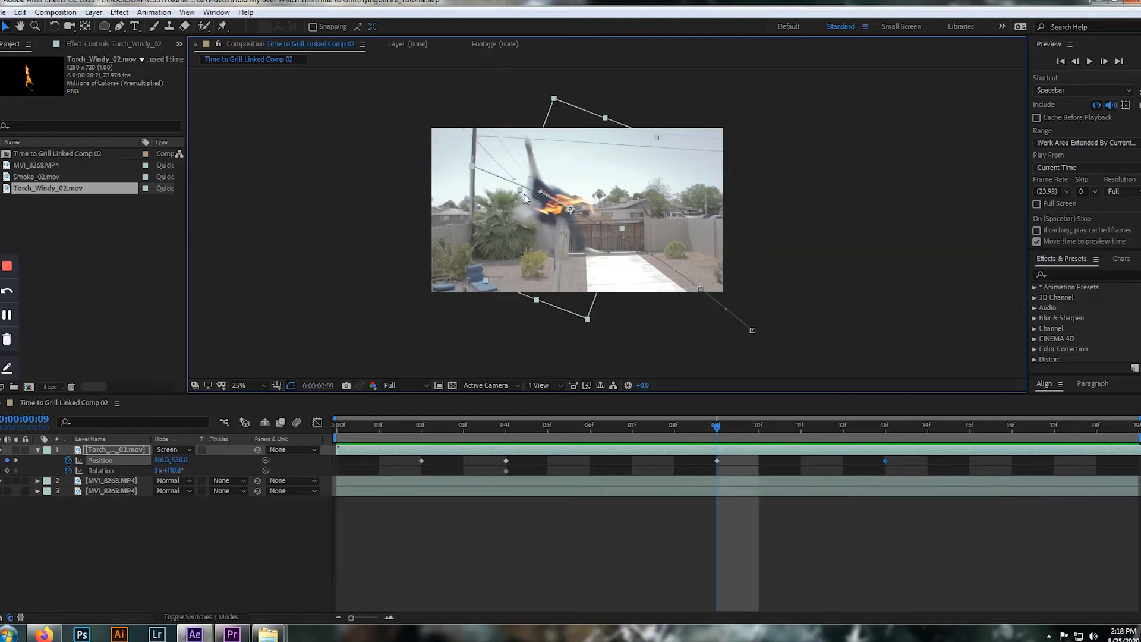
key("space")
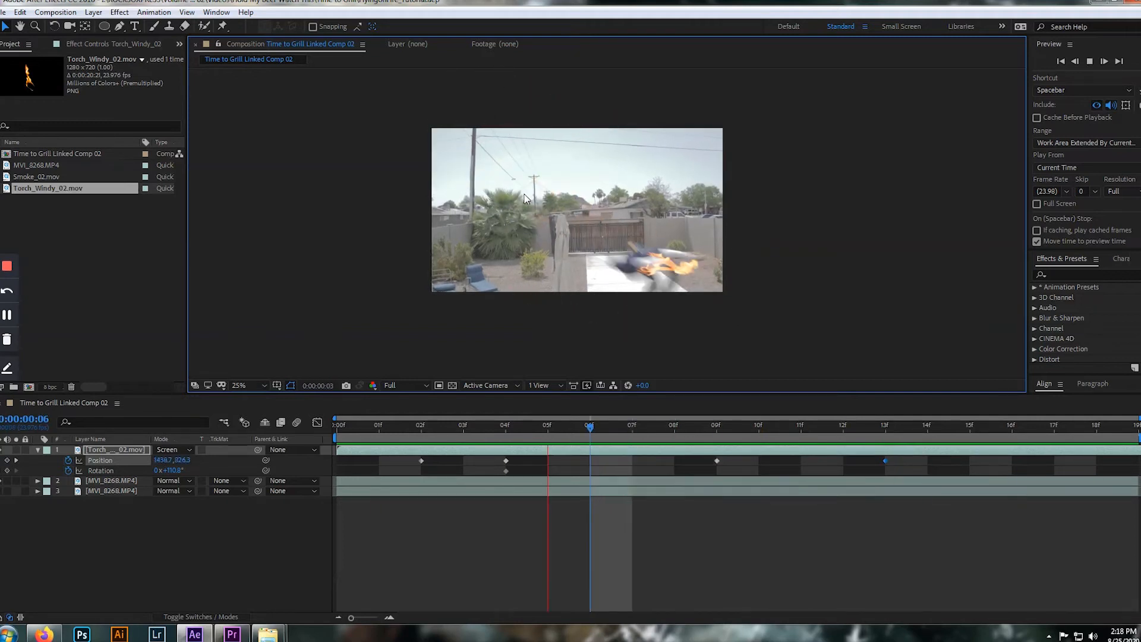
key("space")
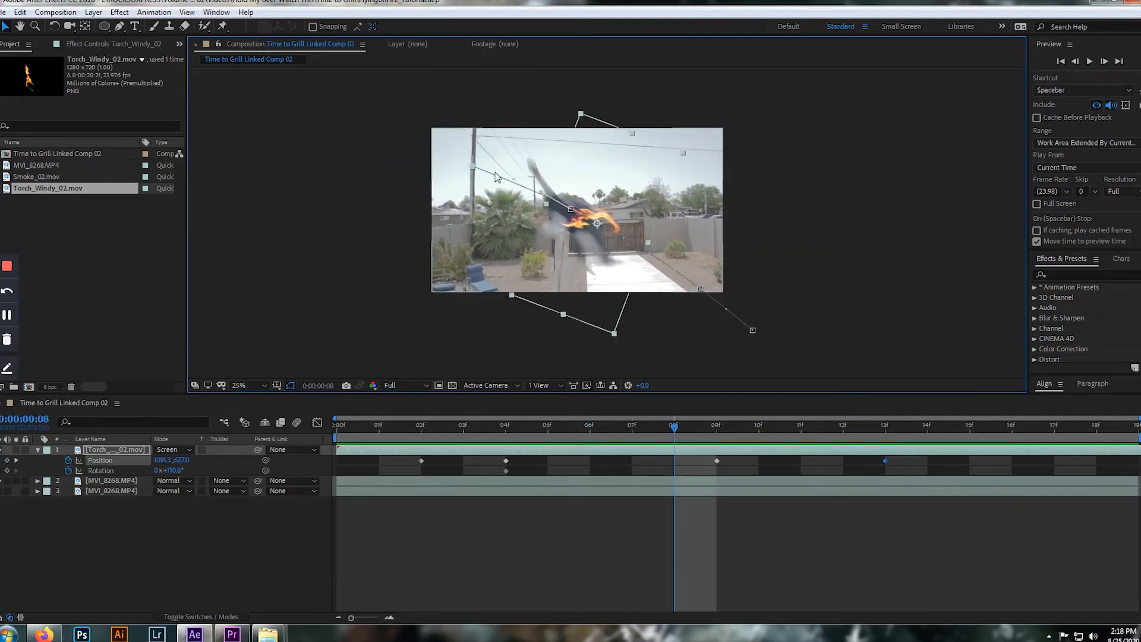
At frame 18, move the flame outside the shot's upper-left edge, keyframing Position at -306.0, 50.0, and delete the Position keyframe at frame 13
left_click_drag(665, 426, 1098, 447)
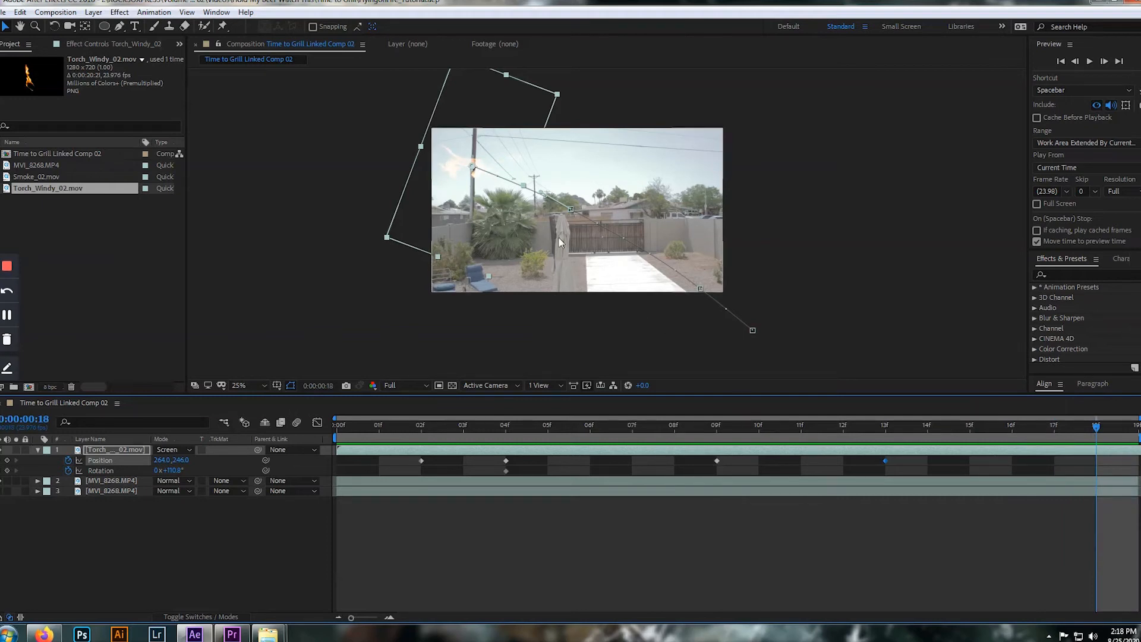
left_click_drag(470, 165, 386, 135)
key("comma")
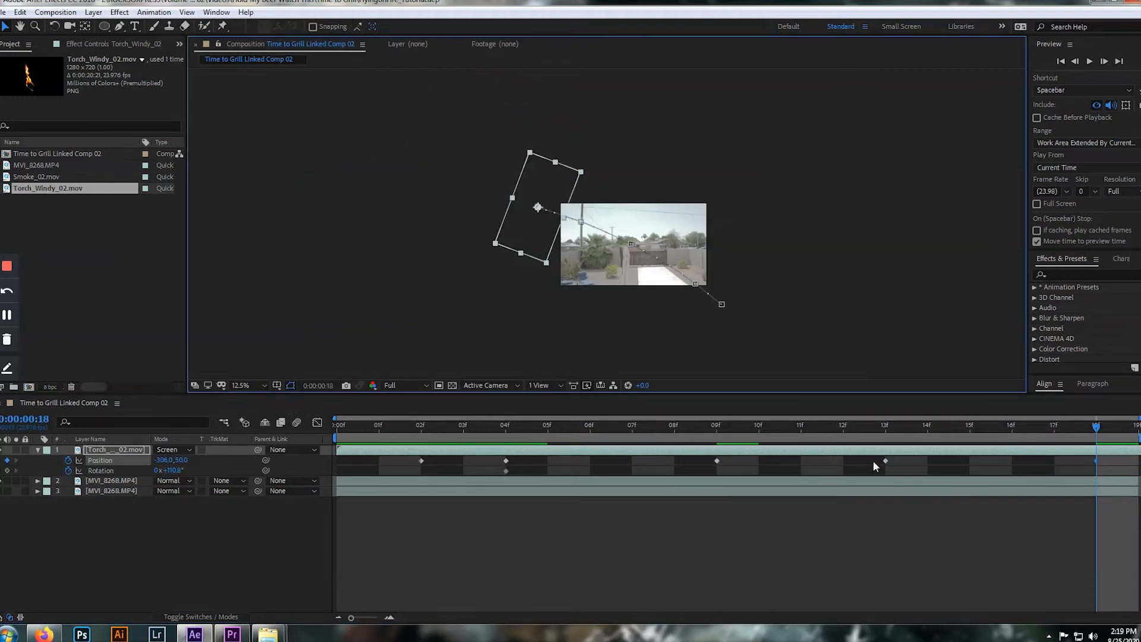
left_click_drag(893, 456, 852, 464)
key("Delete")
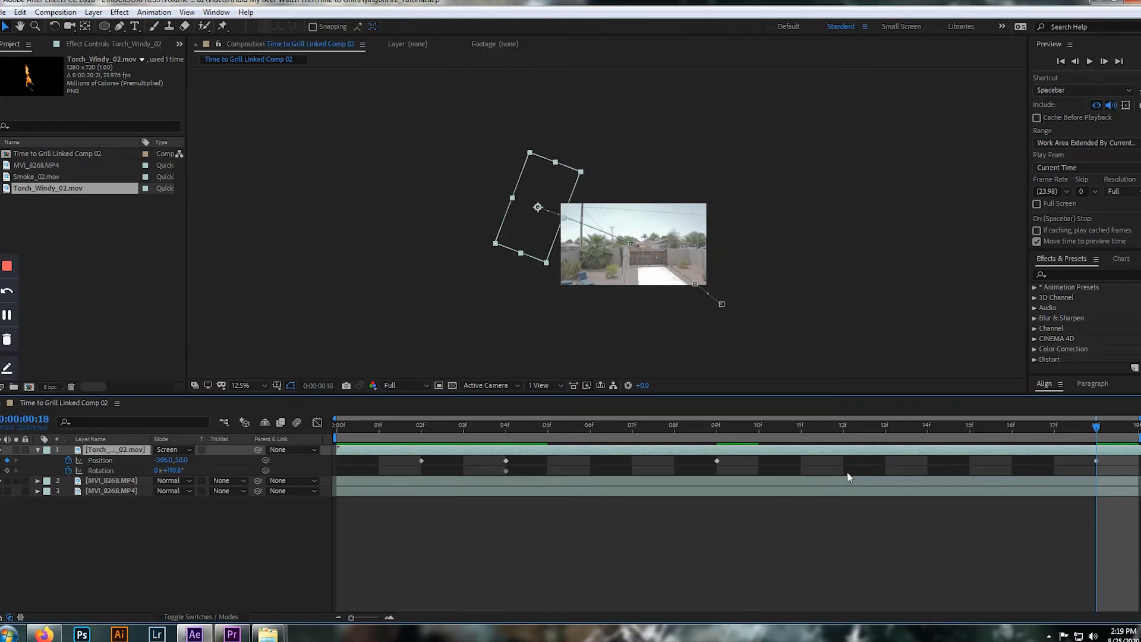
Check the flame against the person from frame 13 back to frame 11, and play the animation
left_click(885, 425)
key("period")
key("Page_Up")
key("Page_Up")
key("Page_Up")
key("Page_Up")
key("Page_Up")
key("Page_Up")
key("Page_Up")
key("Page_Up")
key("Page_Up")
key("Page_Up")
key("Page_Up")
key("Page_Up")
key("Page_Up")
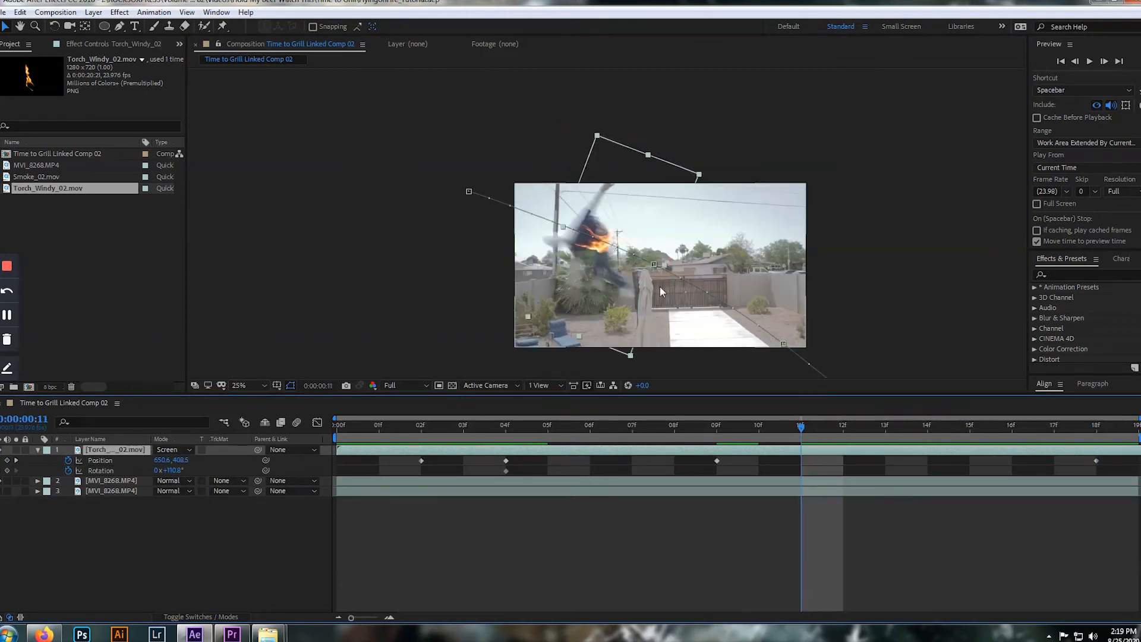
key("space")
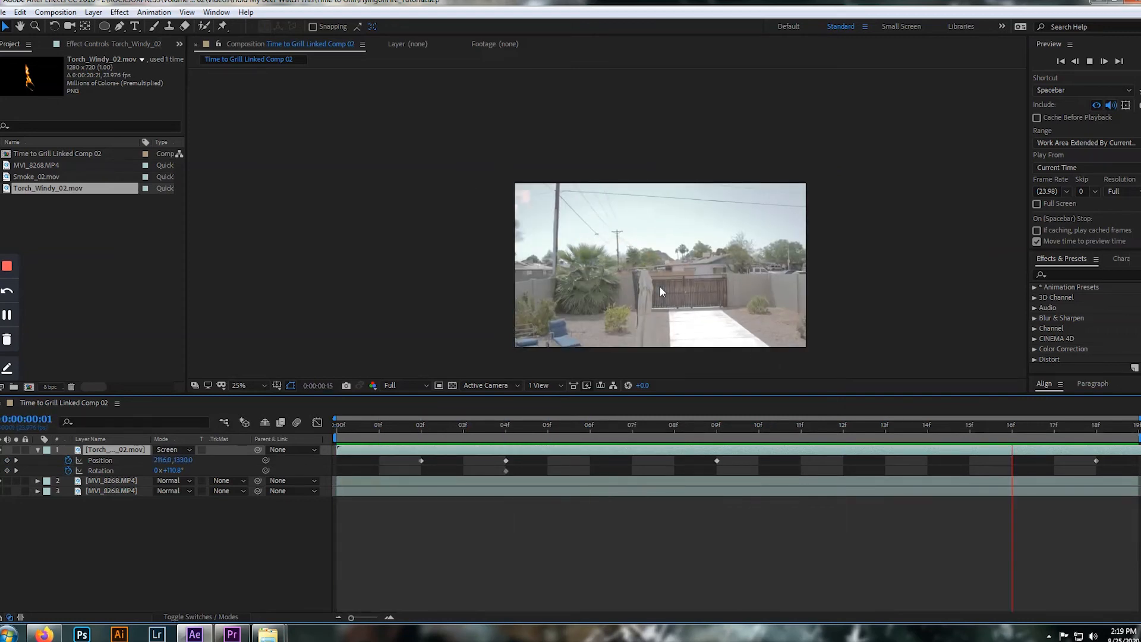
key("space")
Step around the start of the composition and replay it to check how the flame enters and leaves with the person
key("Page_Up")
key("Page_Up")
key("Page_Up")
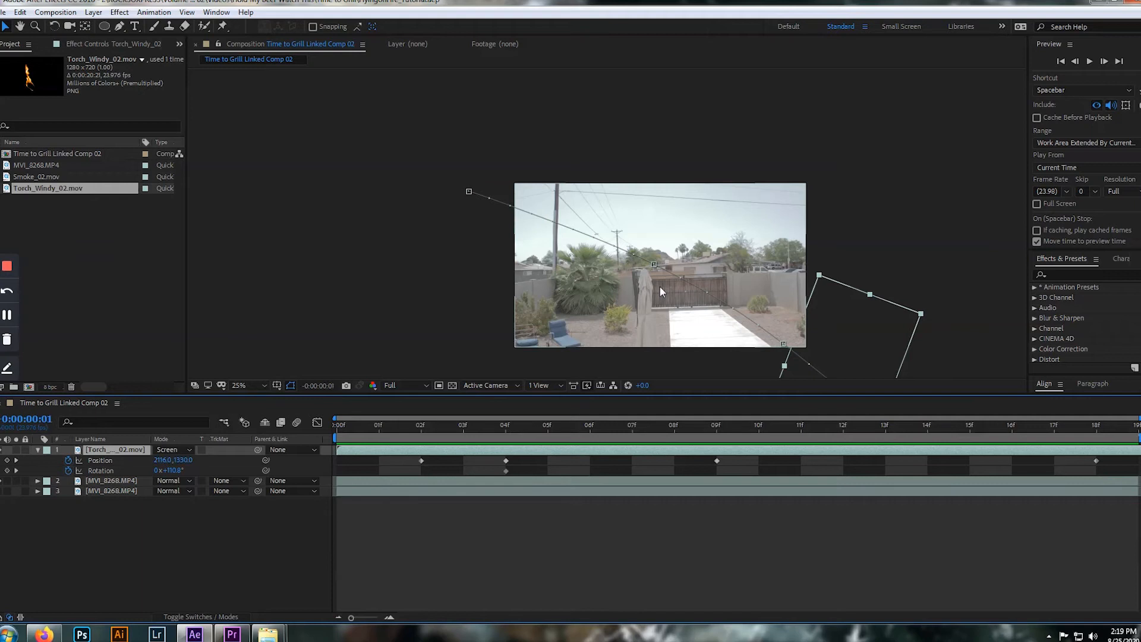
key("Page_Down")
key("Page_Down")
key("Page_Down")
key("Page_Up")
key("Page_Up")
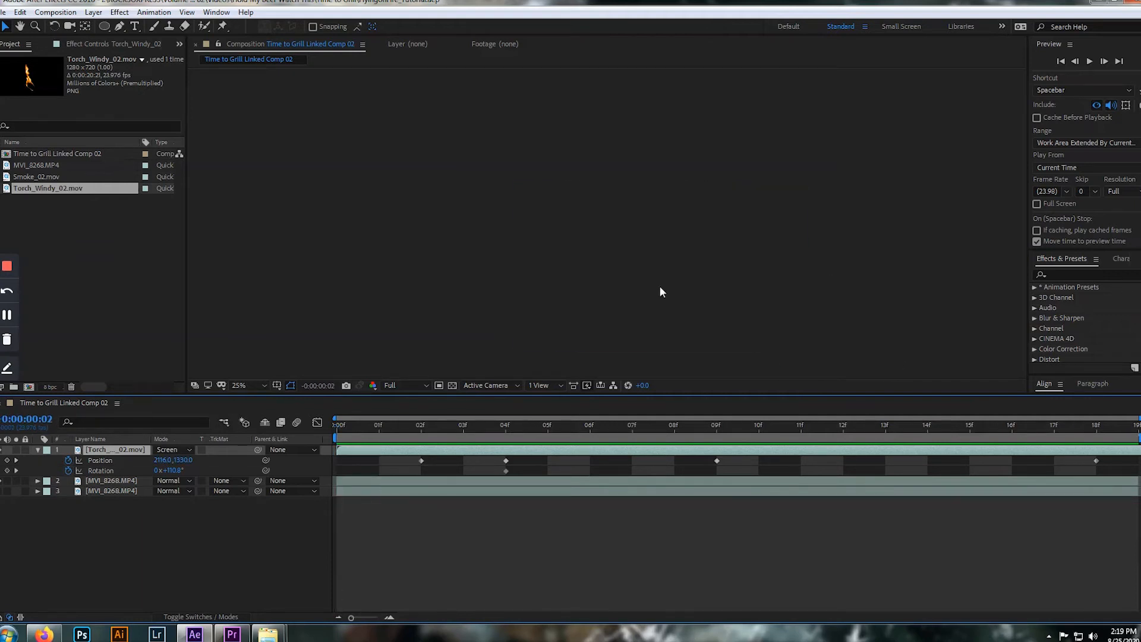
key("Page_Down")
key("space")
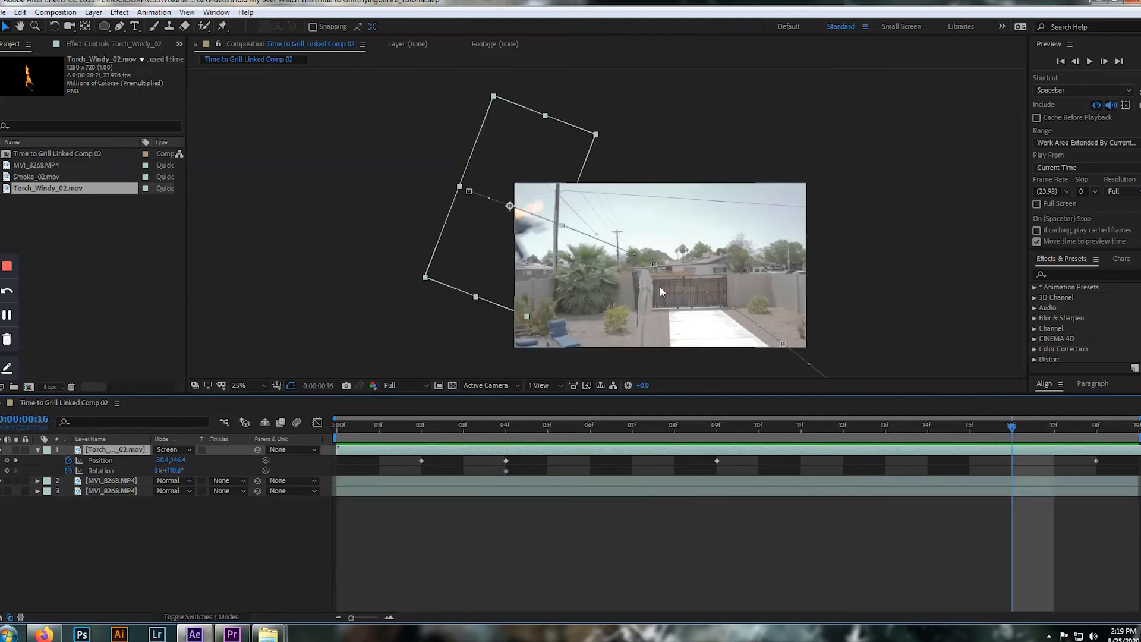
key("space")
At frame 18, move the flame farther beyond the shot's upper-left edge, setting its Position to -438.0, -42.0, and preview the motion
key("Page_Down")
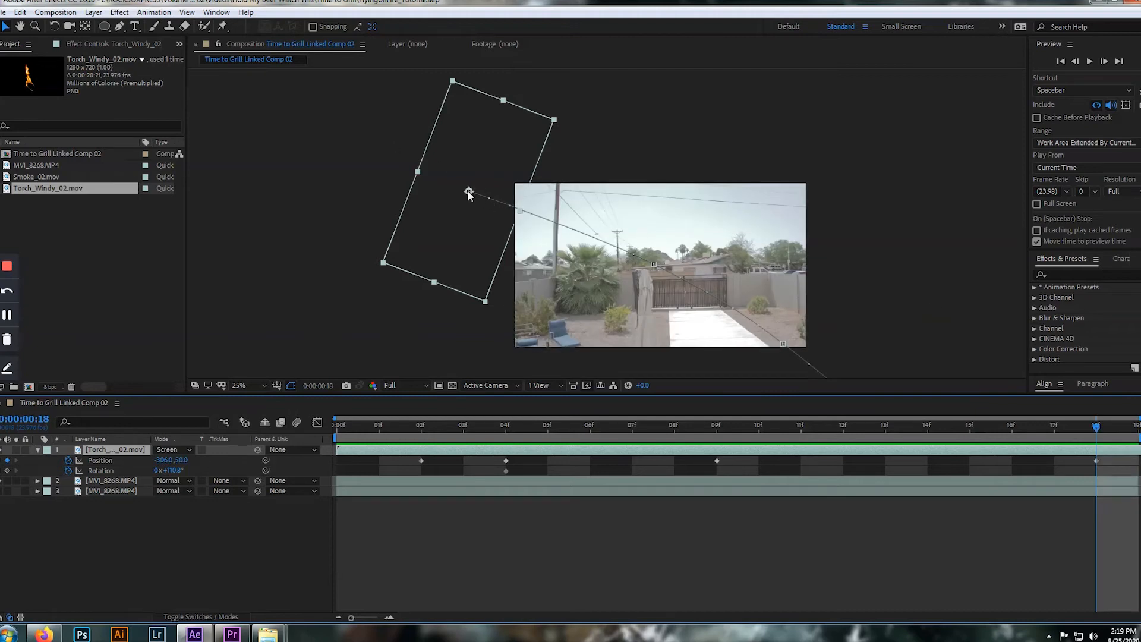
left_click_drag(469, 192, 500, 196)
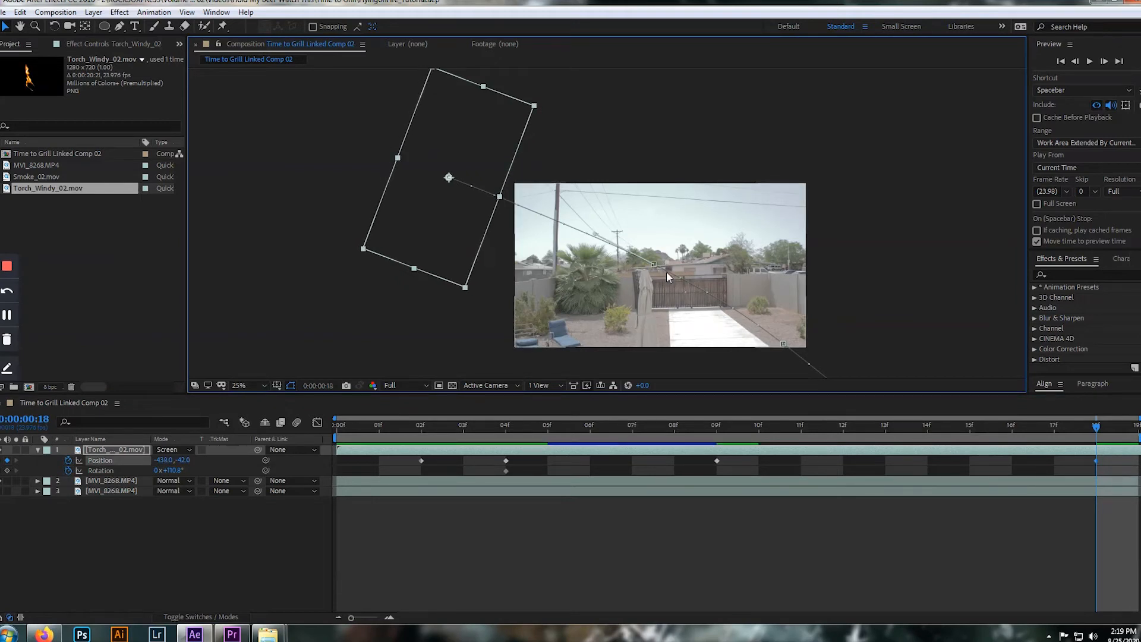
key("space")
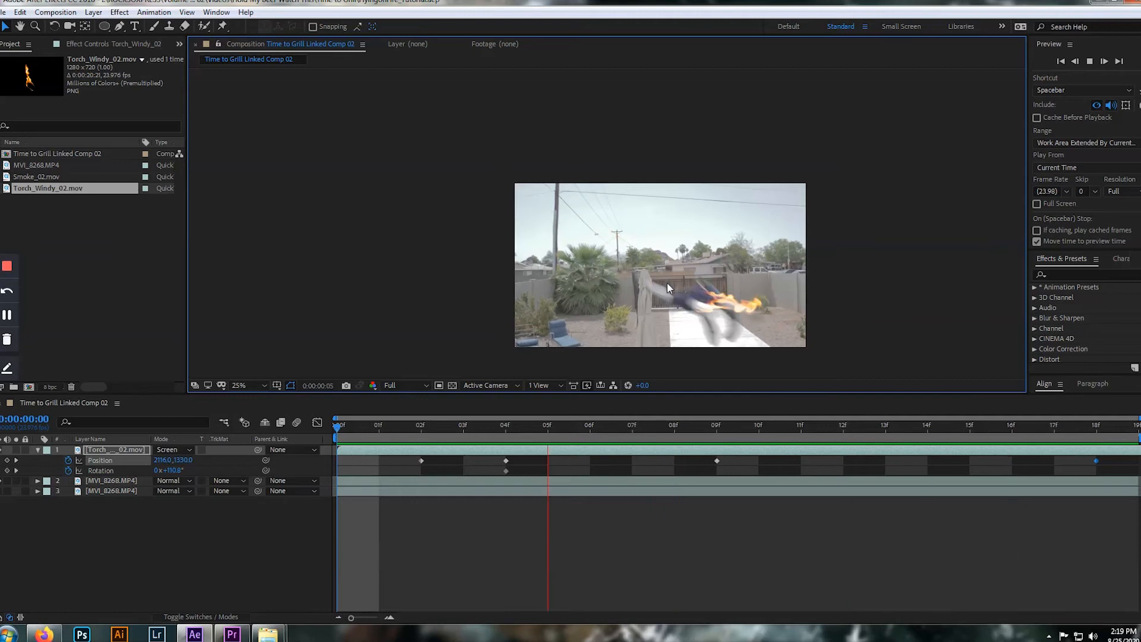
key("space")
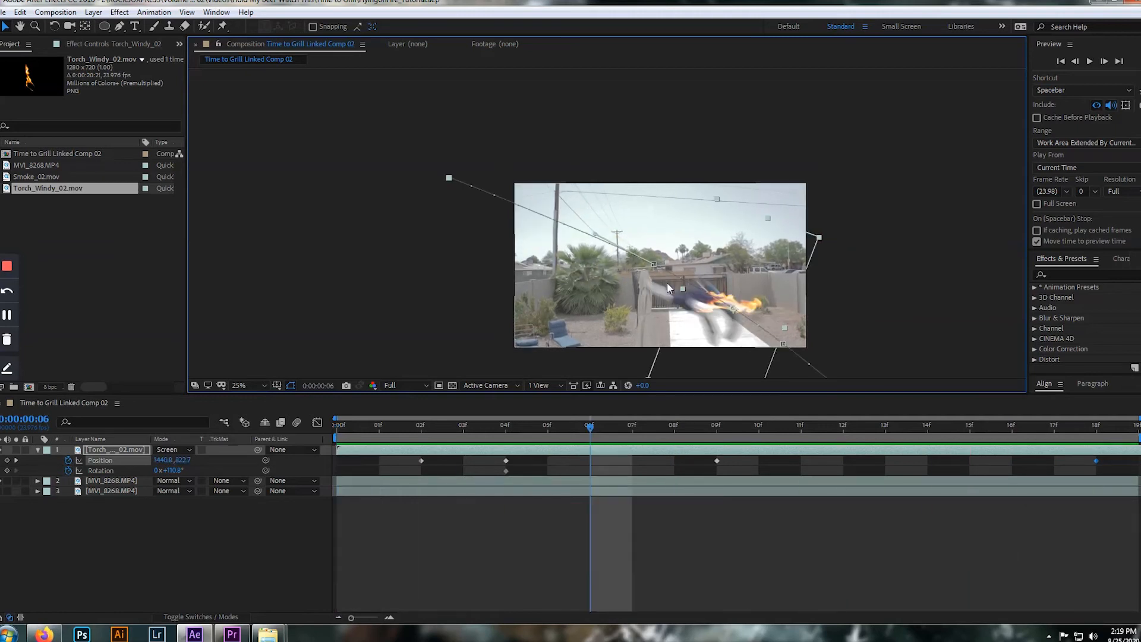
key("Page_Down")
key("Page_Down")
key("Page_Down")
key("Page_Down")
key("Page_Down")
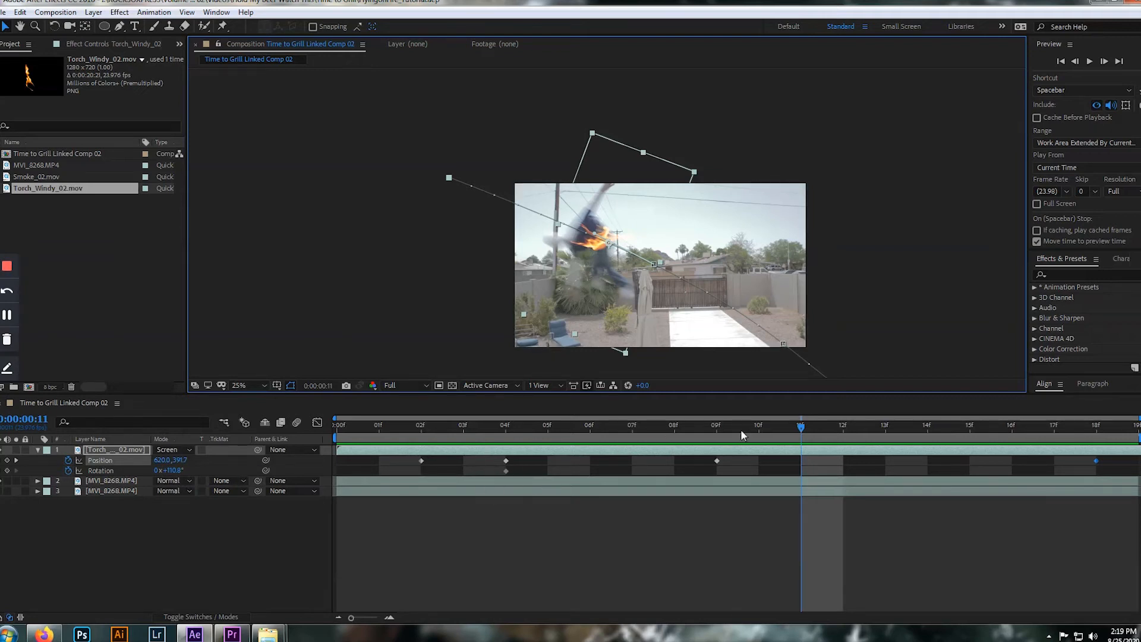
Keyframe the torch flame's Rotation at 95.8° at frame 14, shift that keyframe to frame 18, and preview the animation
left_click_drag(802, 426, 918, 436)
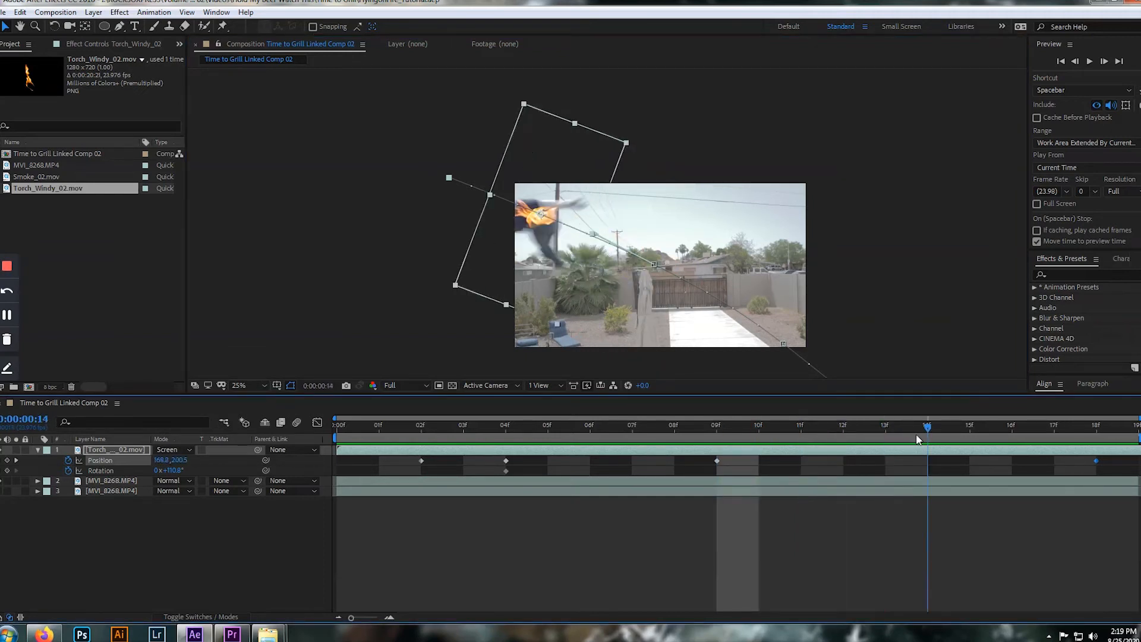
left_click_drag(176, 470, 164, 465)
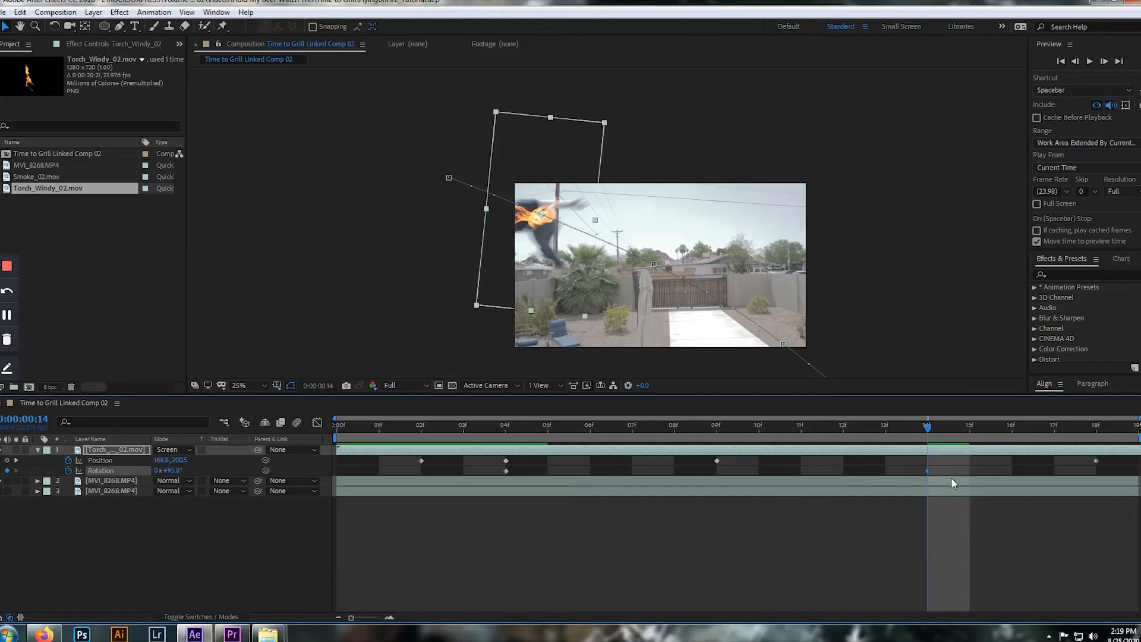
left_click_drag(929, 469, 1095, 470)
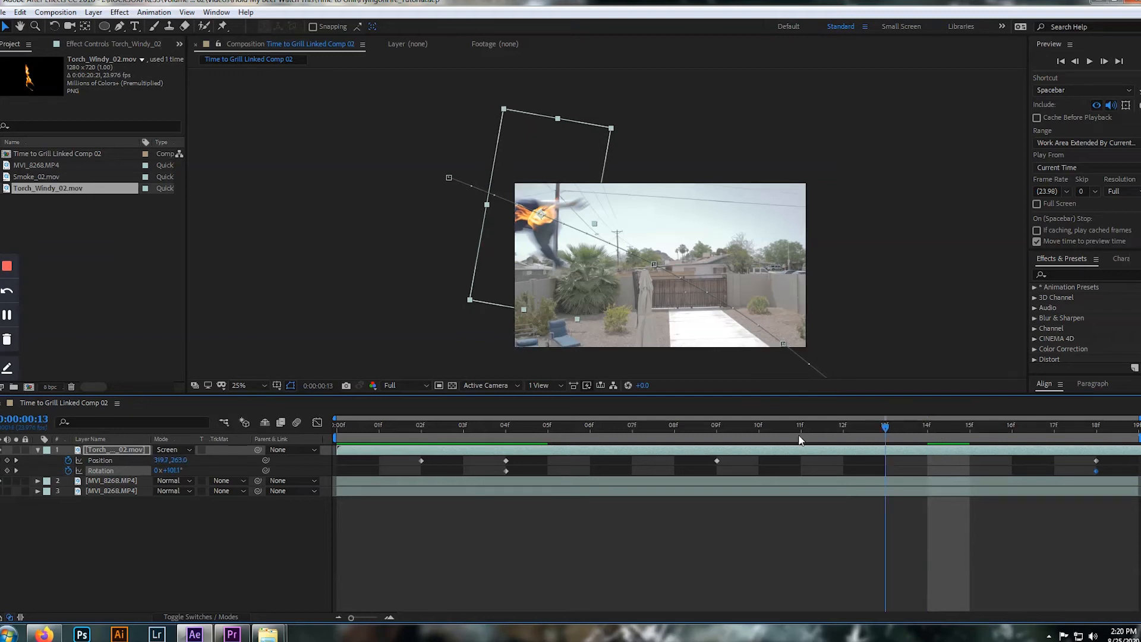
left_click_drag(860, 437, 313, 429)
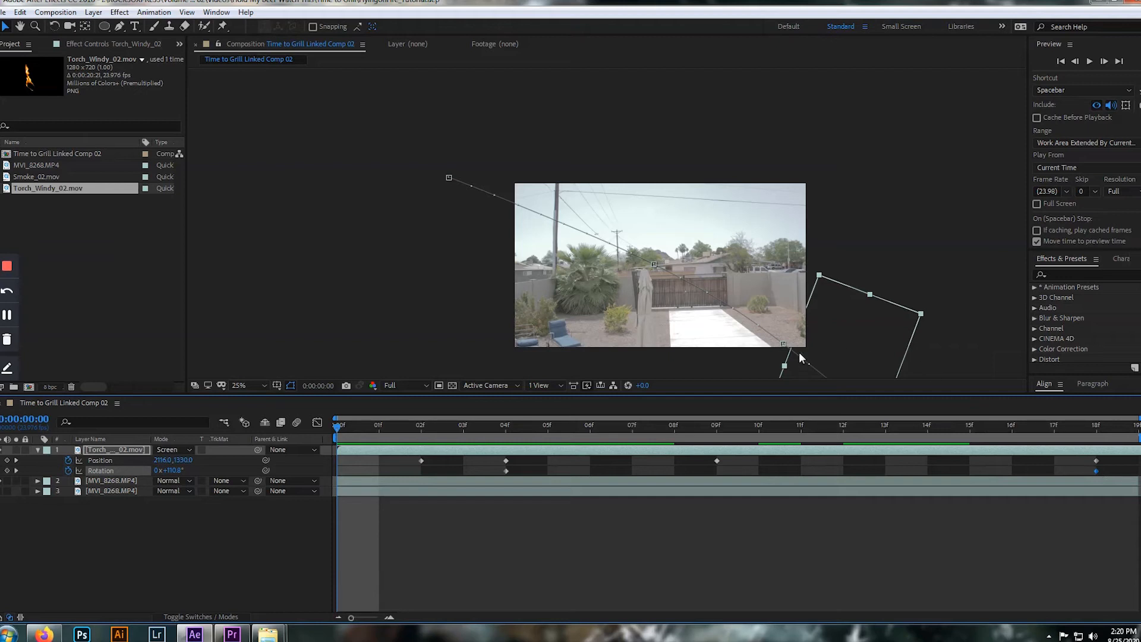
key("space")
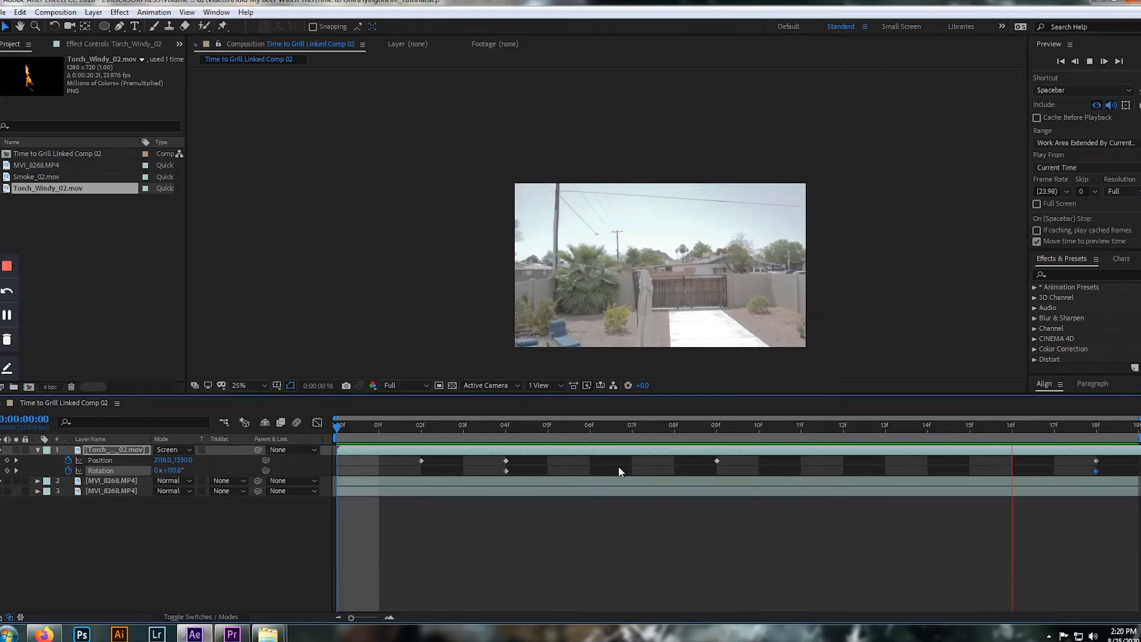
key("space")
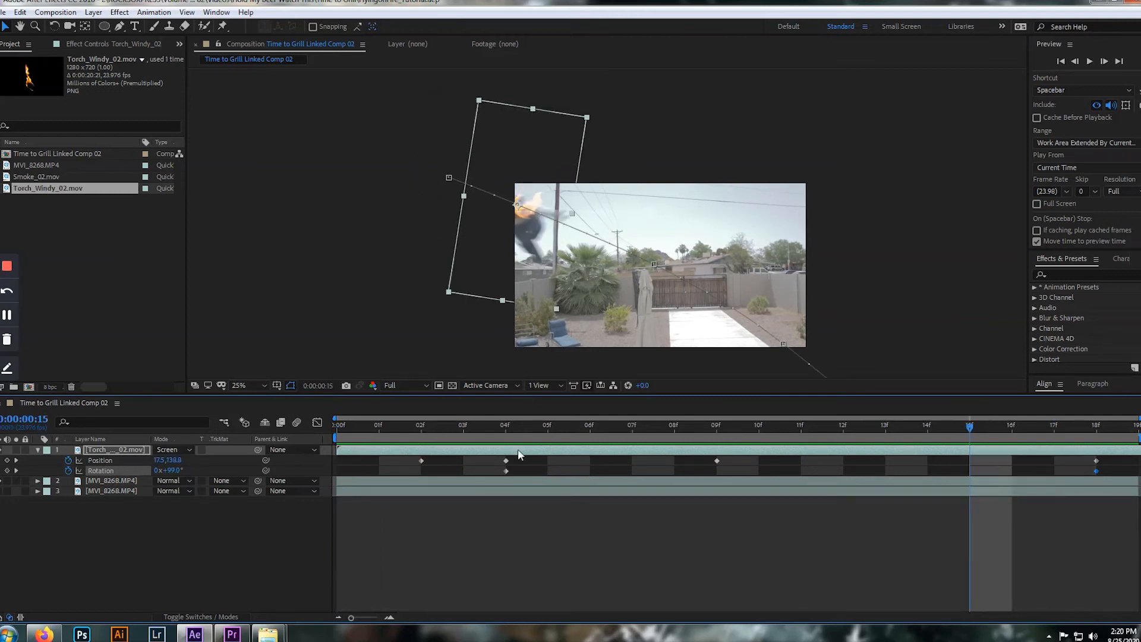
Adjust the flame's Position at frame 18 to -518.0, 14.0, and play back the motion
key("Page_Down")
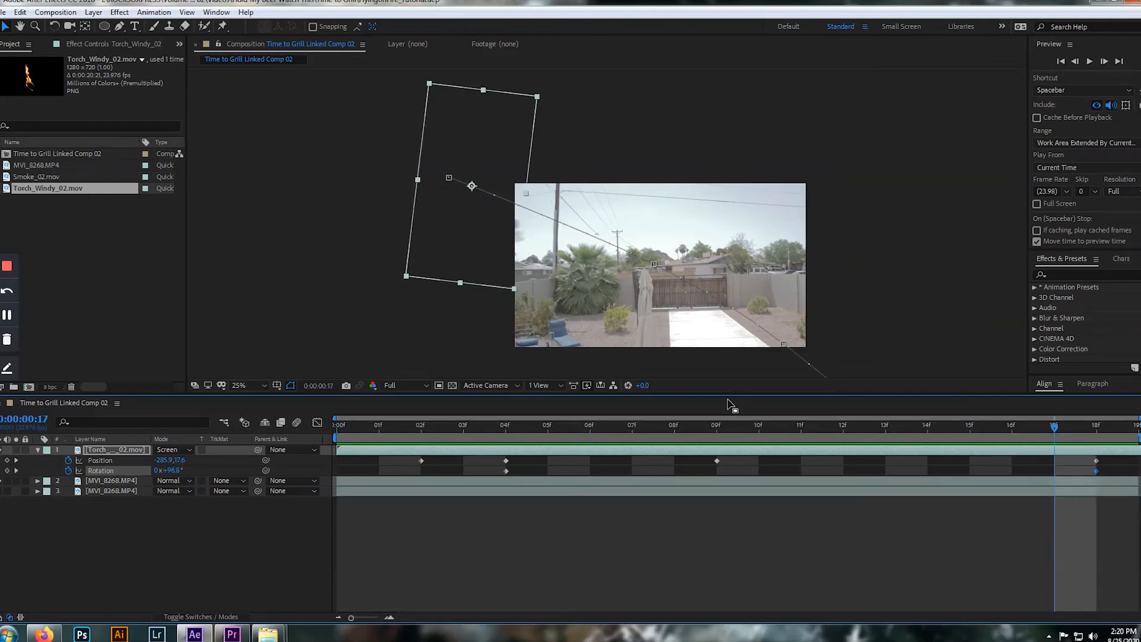
key("Page_Down")
left_click_drag(452, 182, 441, 190)
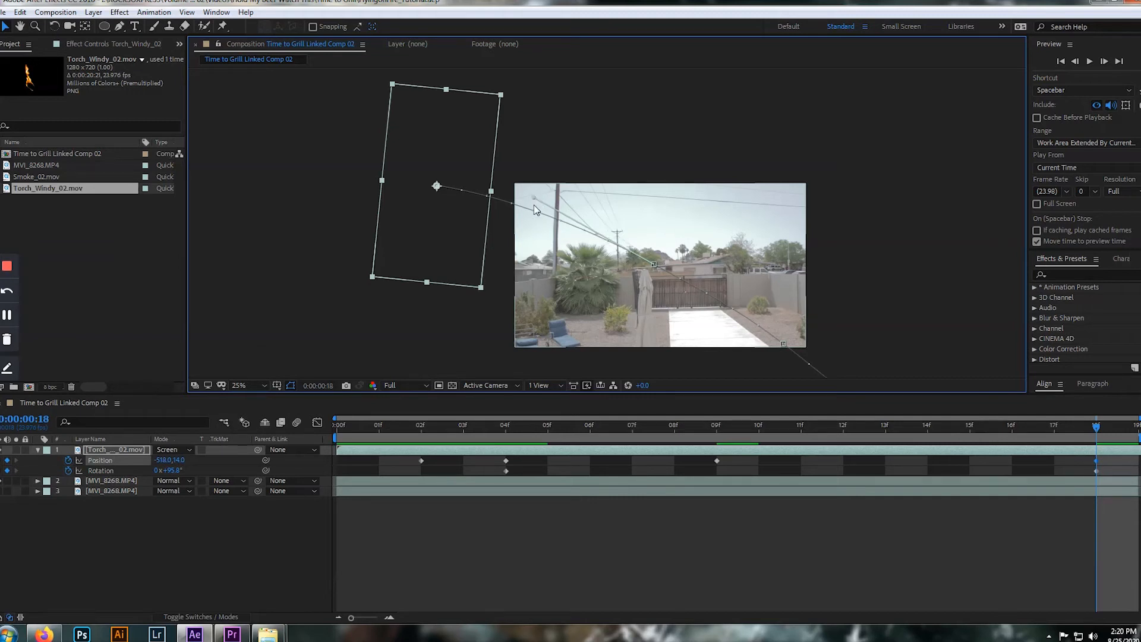
key("space")
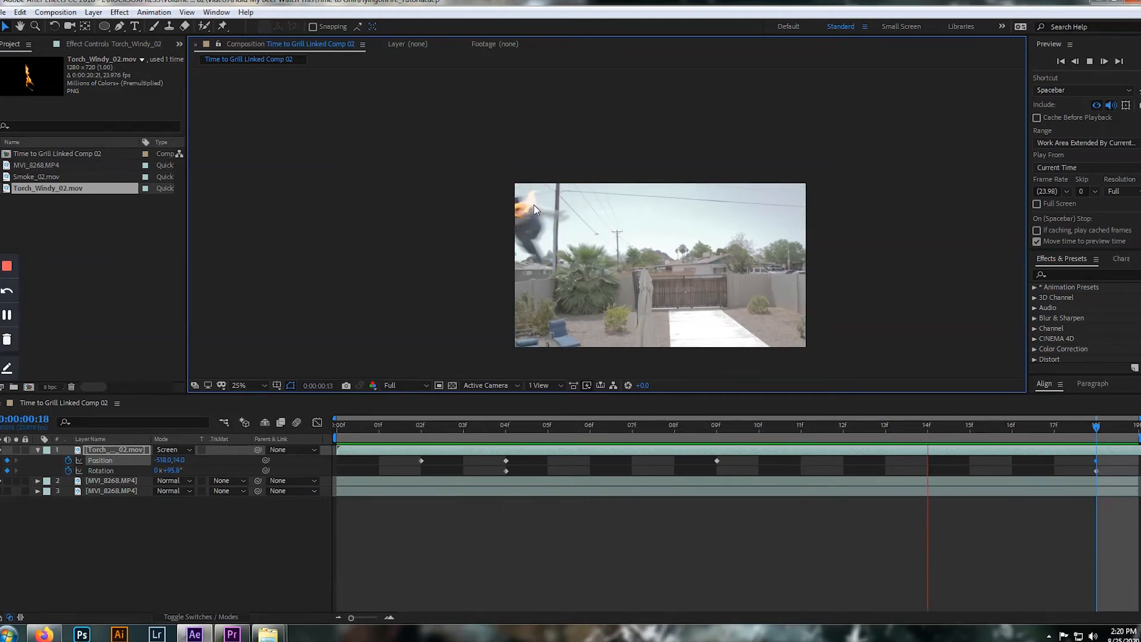
key("space")
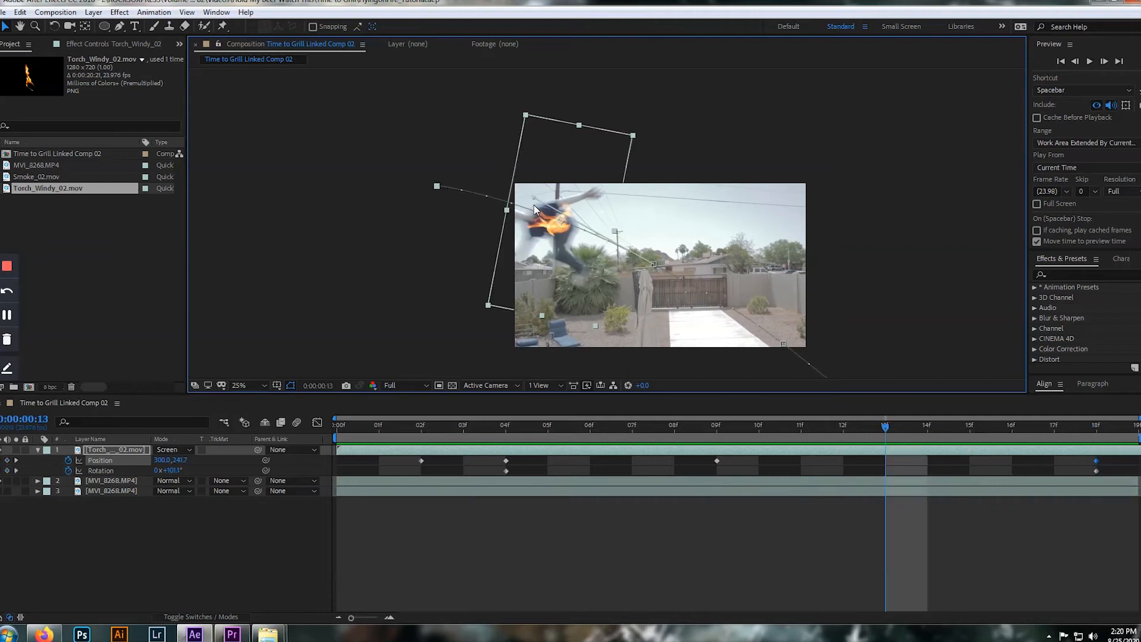
key("space")
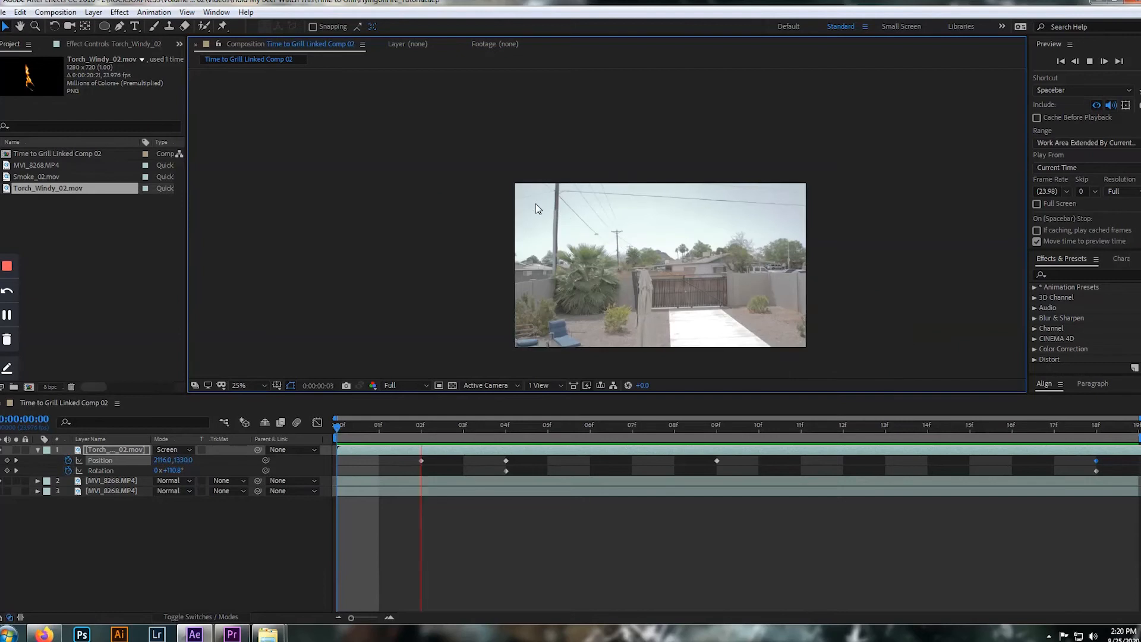
key("space")
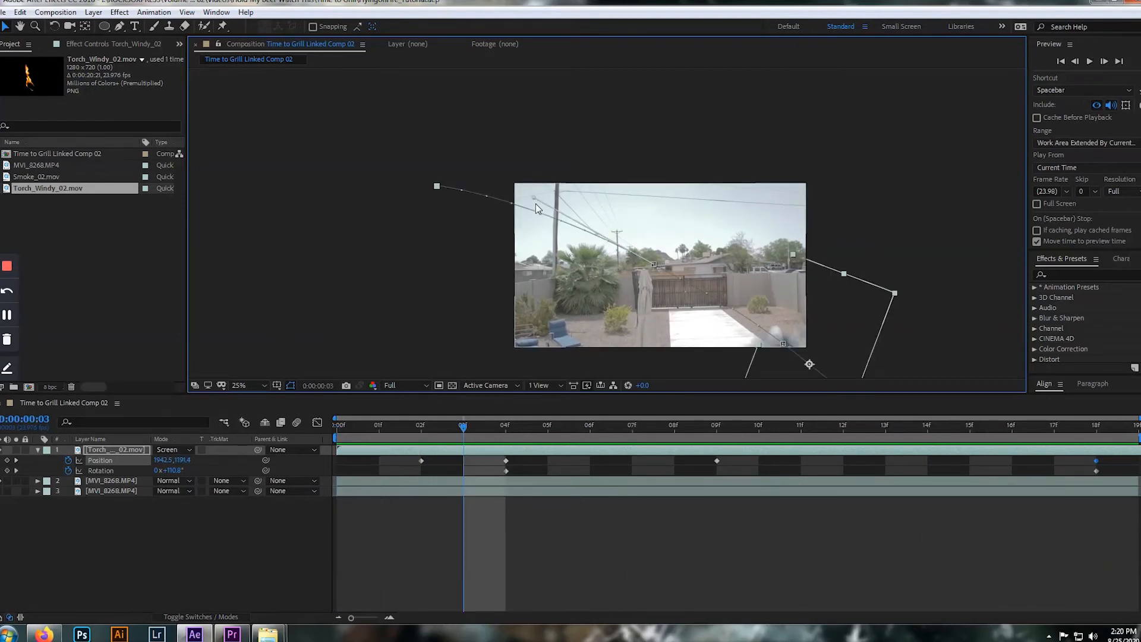
Step back and forth through the opening frames to examine the flame's timing as the person enters the shot
key("Page_Up")
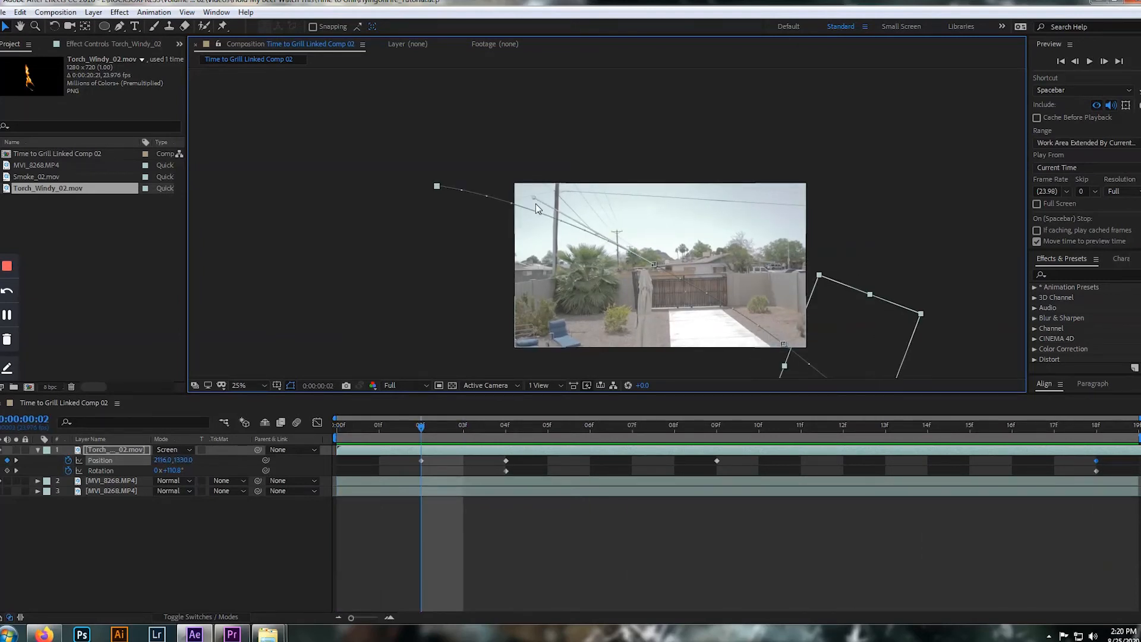
key("Page_Down")
key("Page_Down")
key("Page_Down")
key("Page_Down")
key("Page_Down")
key("Page_Down")
key("Page_Down")
key("Page_Up")
key("Page_Up")
key("Page_Up")
key("Page_Up")
key("Page_Up")
key("Page_Up")
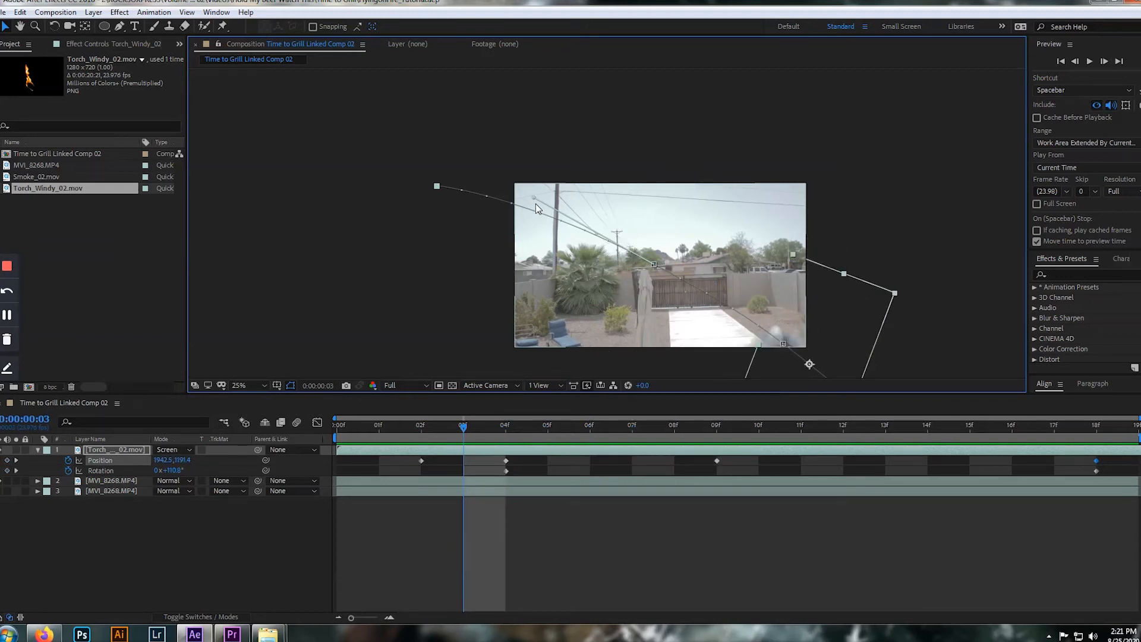
key("Page_Down")
key("Page_Up")
key("Page_Up")
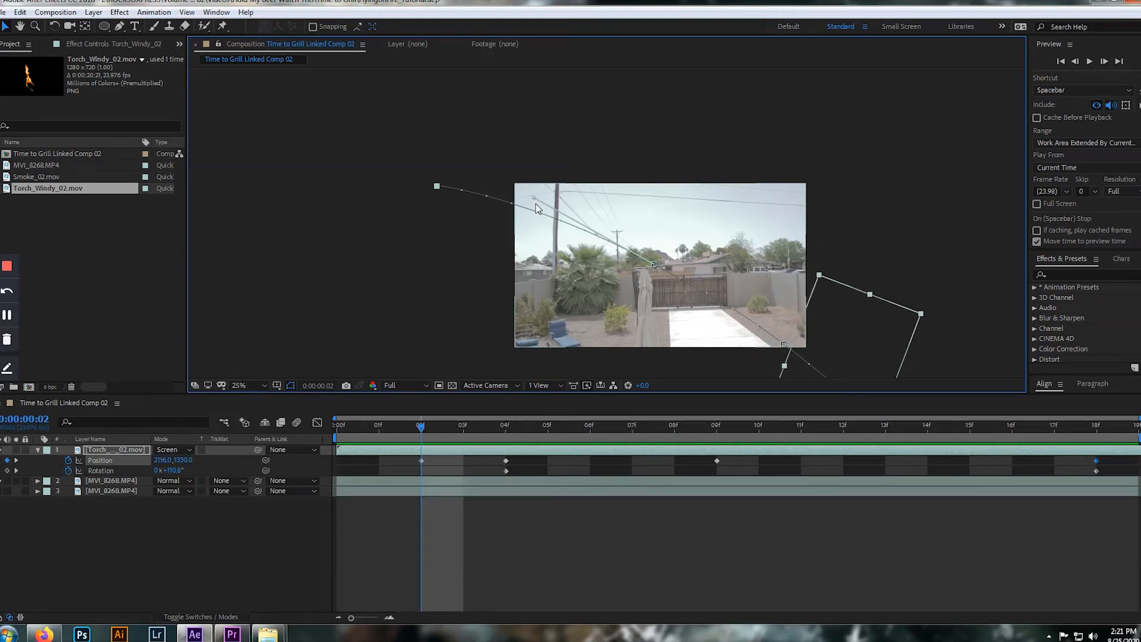
key("Page_Down")
key("Page_Up")
key("Page_Up")
key("Page_Up")
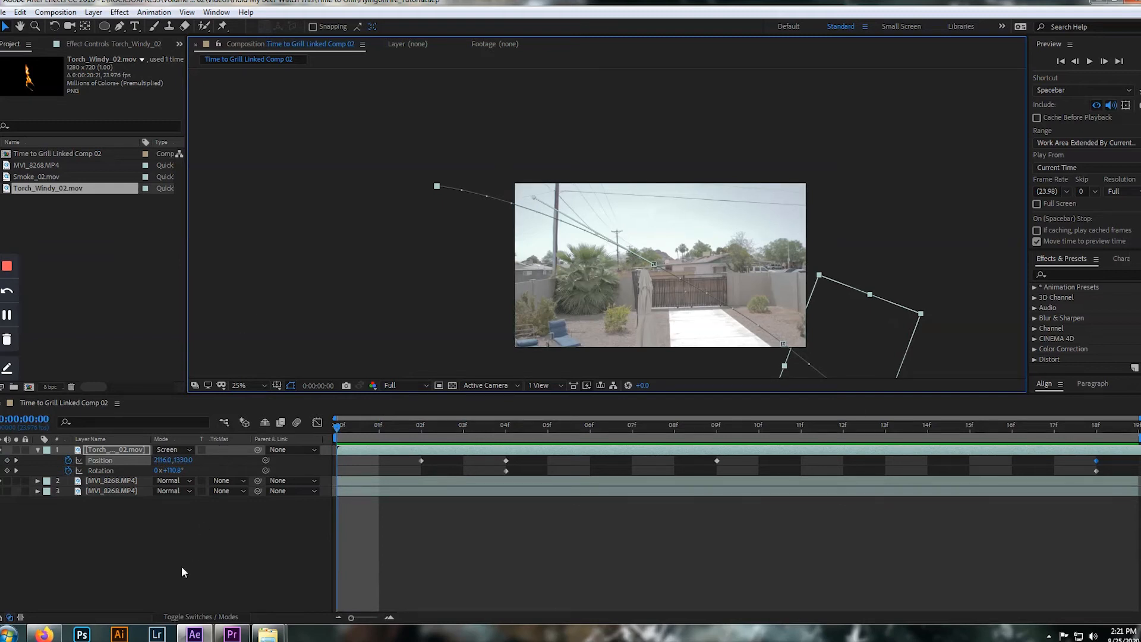
Add Smoke_02.mov as the top layer over the shot's lower-right area, set its blending mode to Add, and preview it
left_click(197, 563)
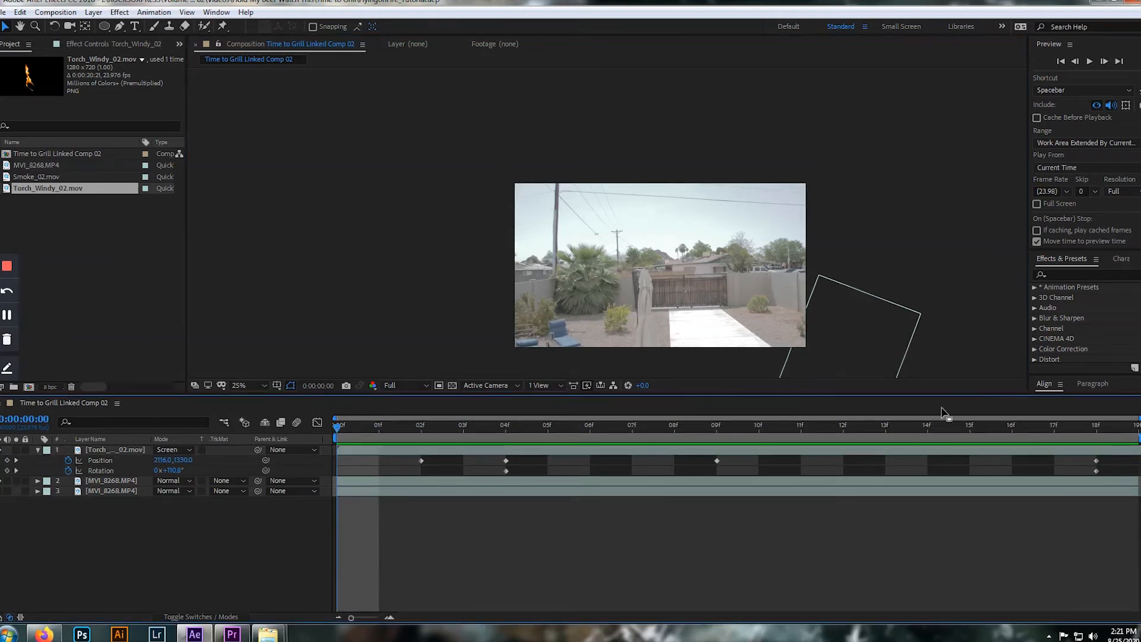
left_click(149, 300)
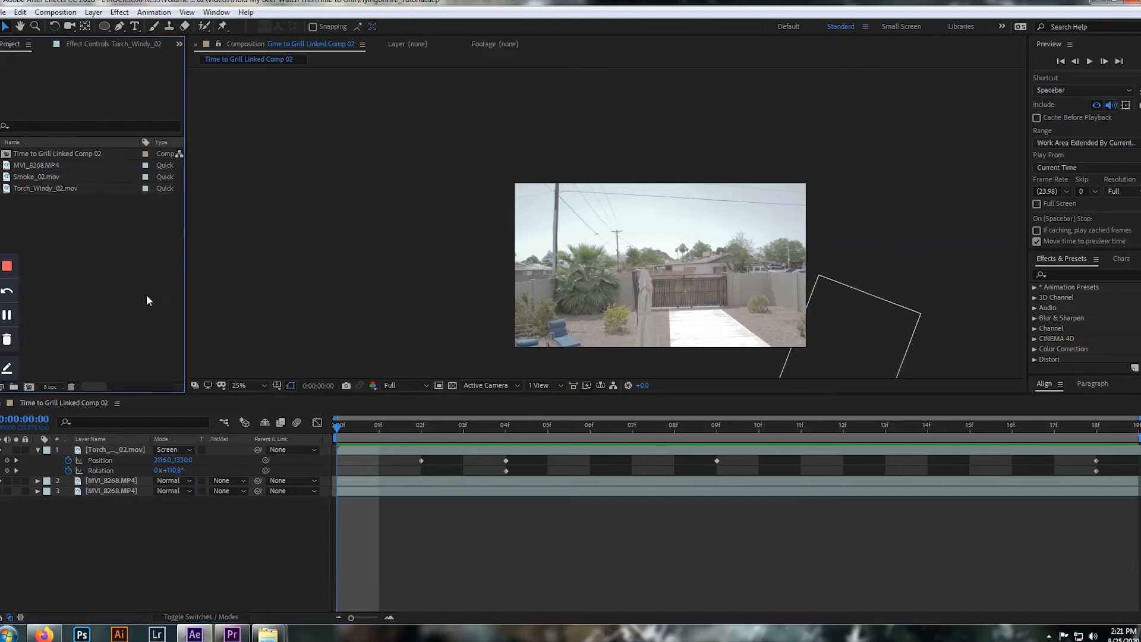
left_click_drag(50, 177, 700, 277)
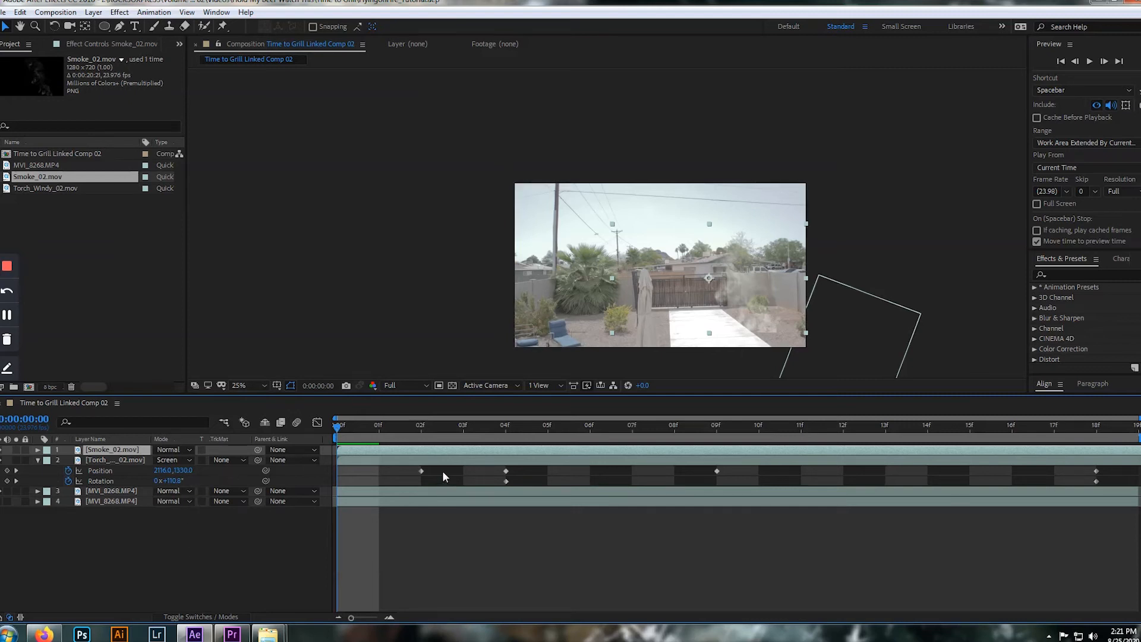
left_click(186, 449)
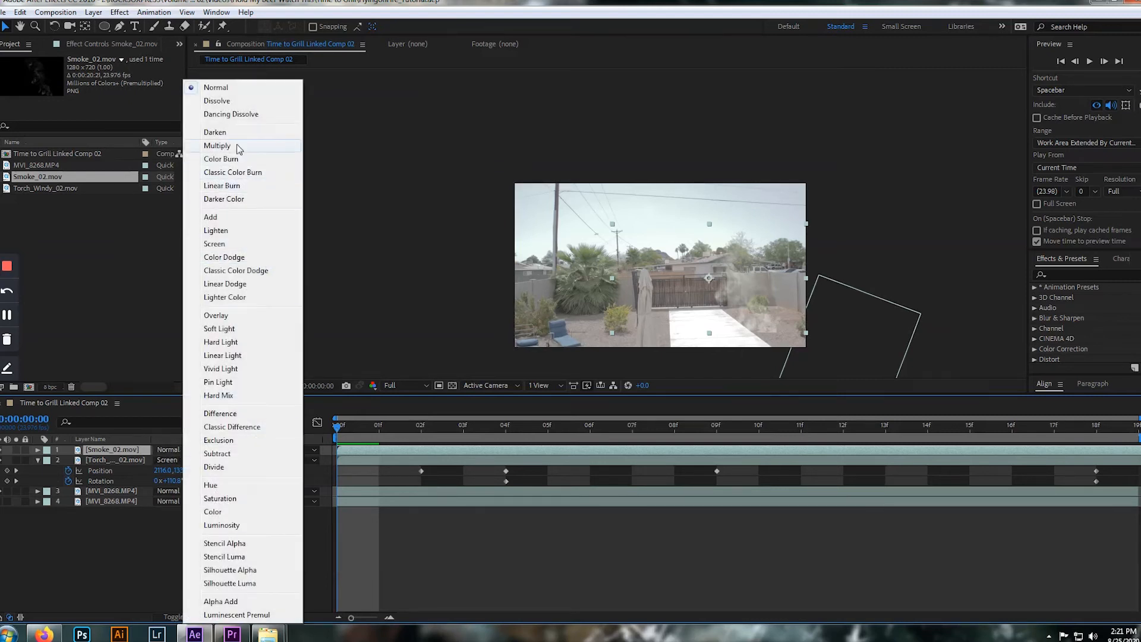
left_click(227, 221)
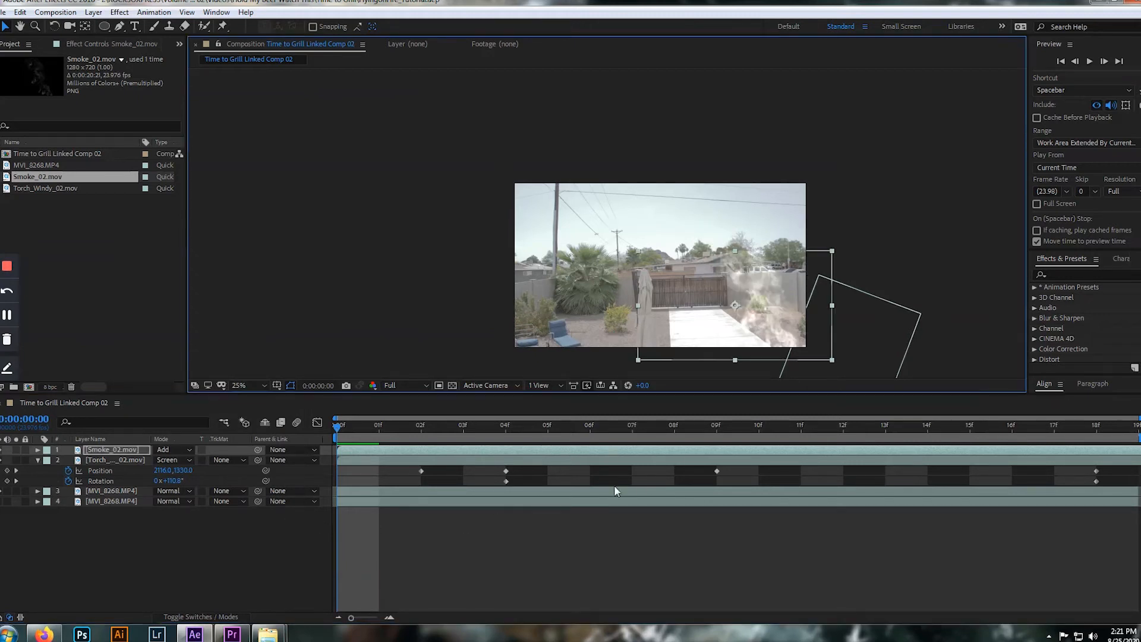
key("space")
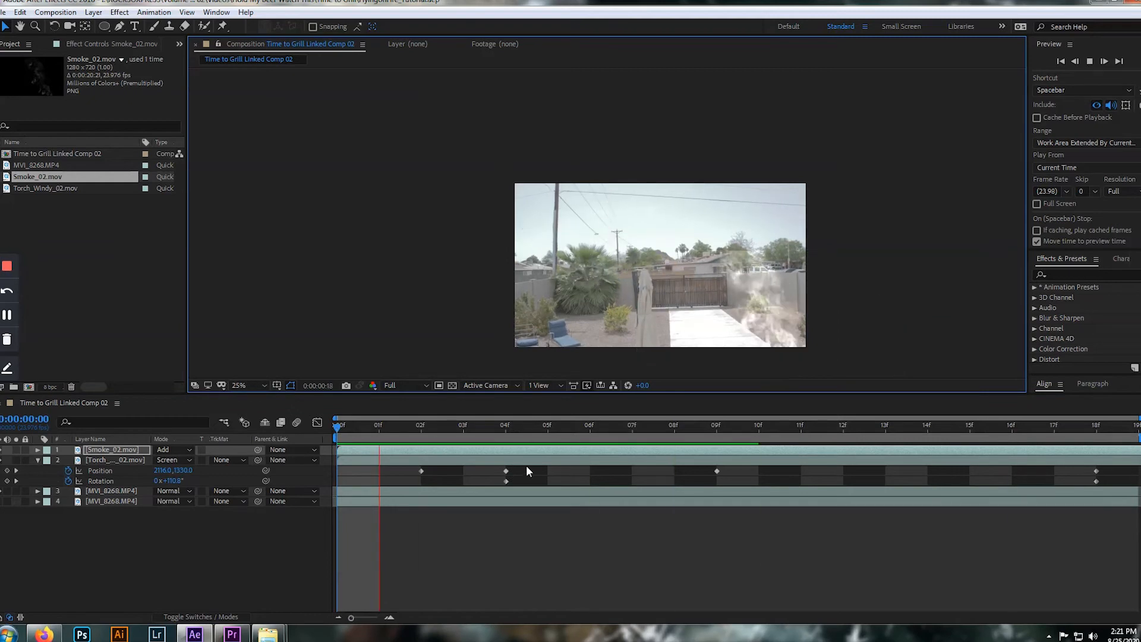
Scale the smoke layer to 224% and reposition it so it covers the right part of the shot
key("Page_Down")
key("Page_Down")
key("Page_Down")
key("Page_Down")
key("Page_Down")
key("Page_Down")
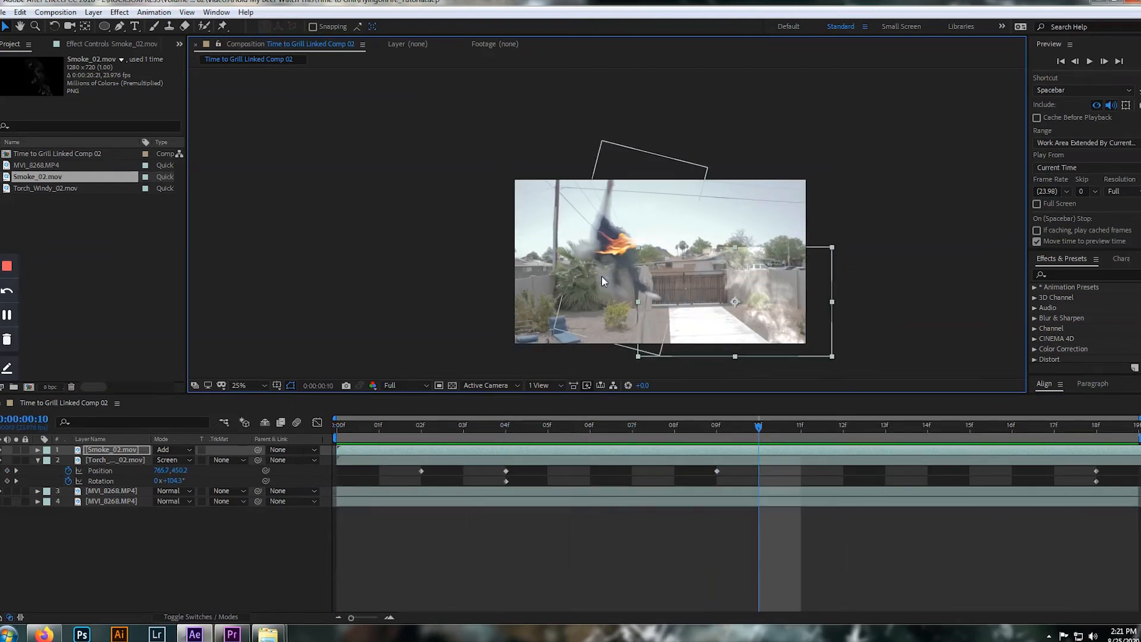
key("Page_Up")
key("Page_Up")
key("Page_Up")
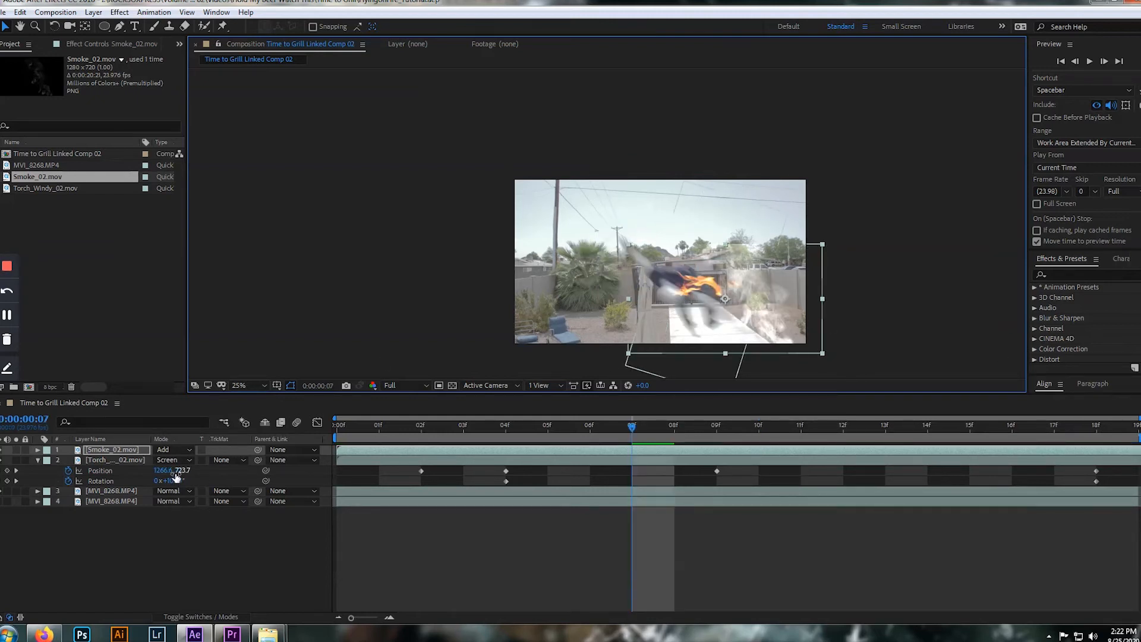
key("s")
left_click_drag(182, 460, 256, 450)
left_click_drag(782, 297, 753, 266)
key("Home")
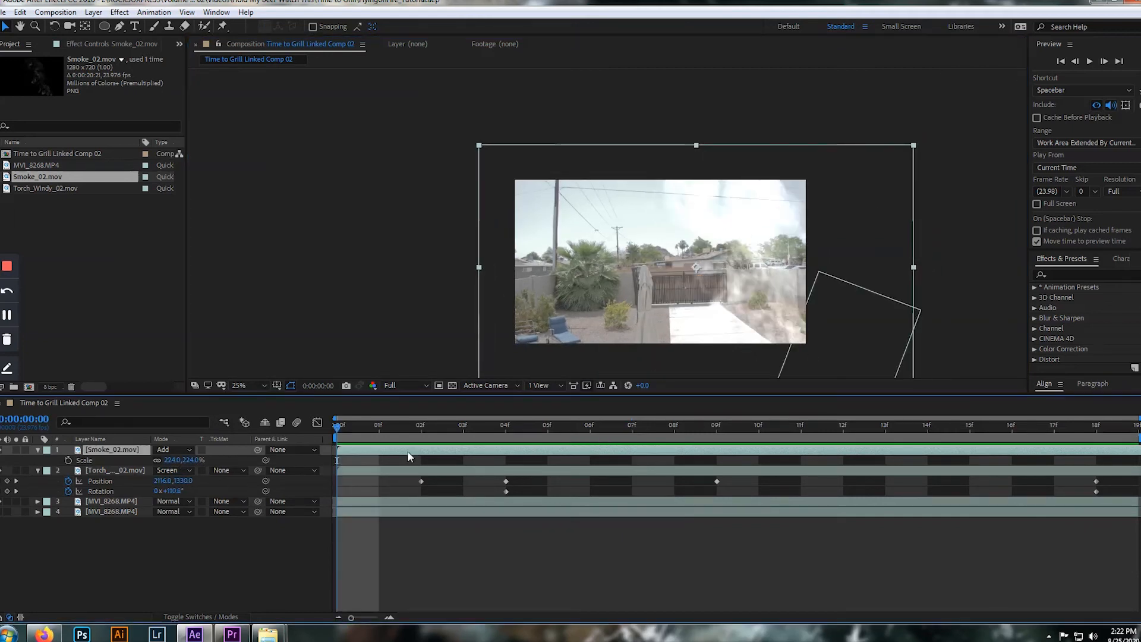
Keyframe the smoke layer's Opacity at 100% at frames 0 and 5
key("shift+t")
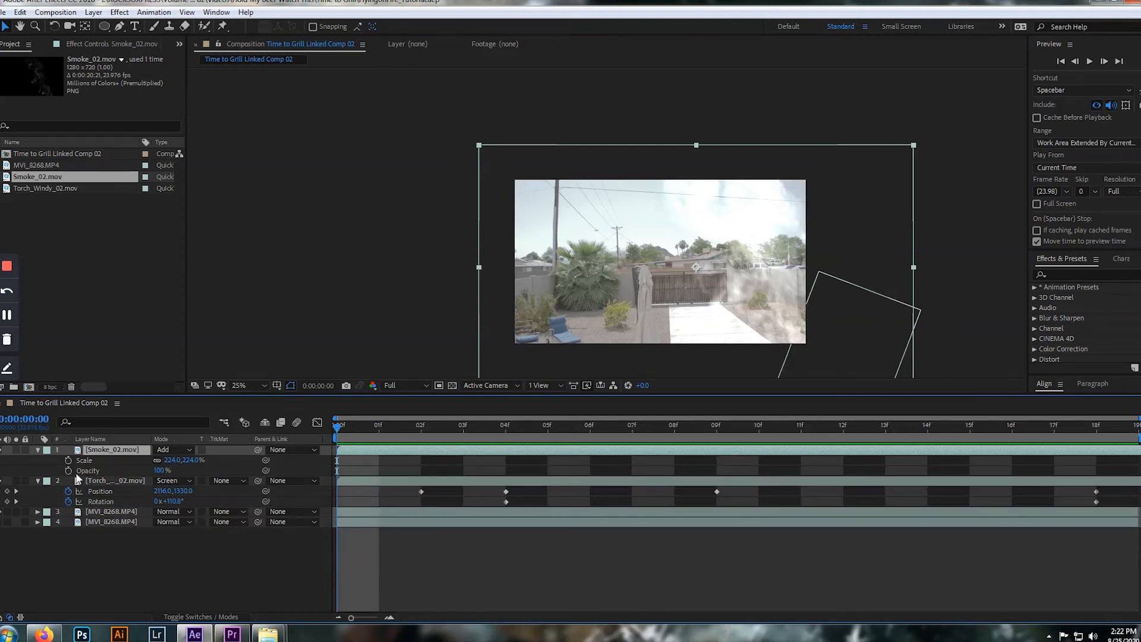
key("alt+shift+t")
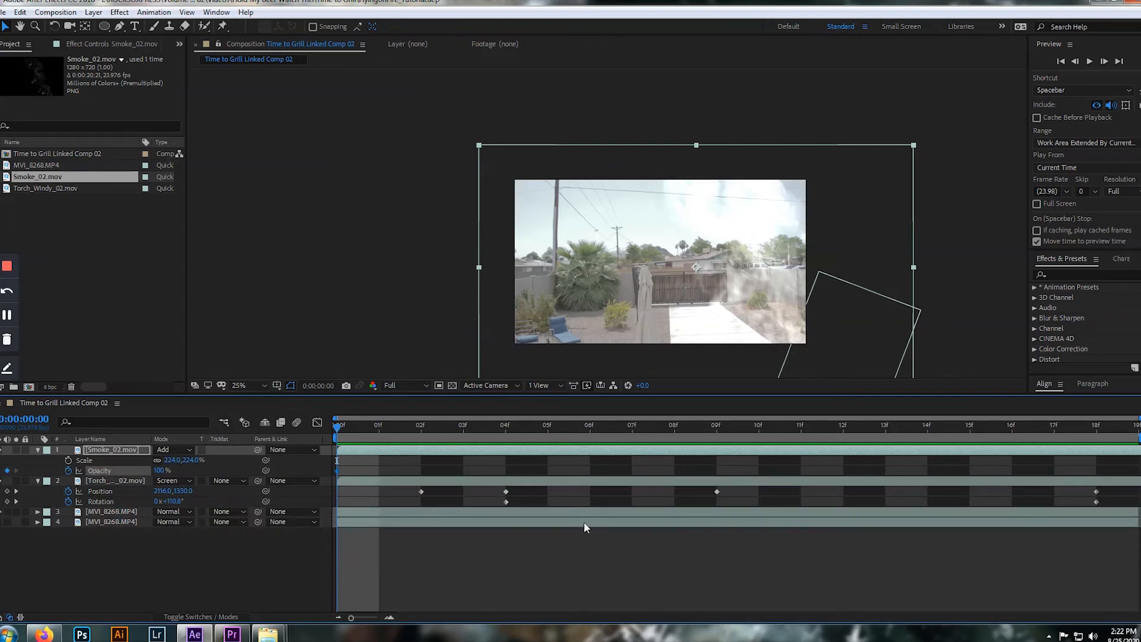
key("space")
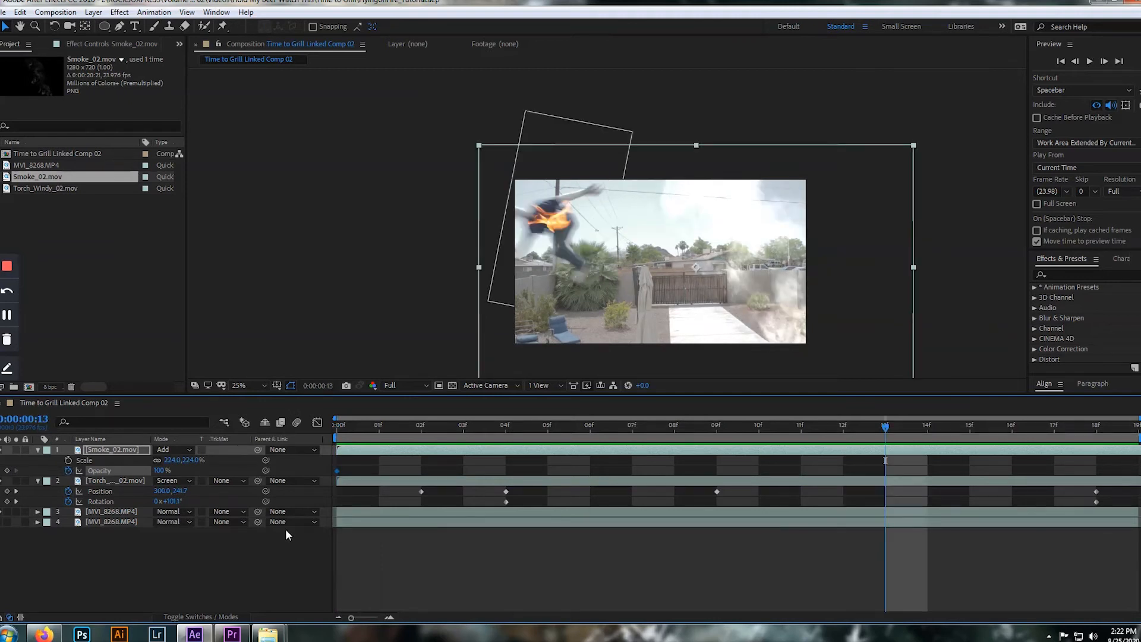
left_click_drag(898, 423, 543, 451)
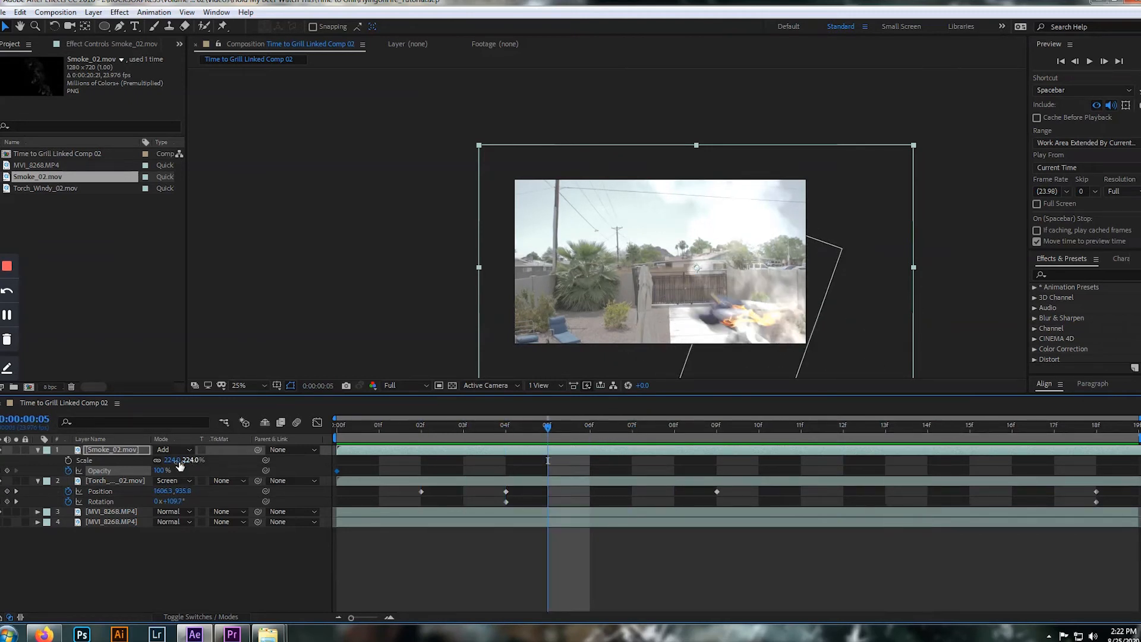
left_click(7, 471)
Set the smoke's Opacity to 0% at frame 10 and preview the fade from the first frame
left_click_drag(547, 428, 751, 442)
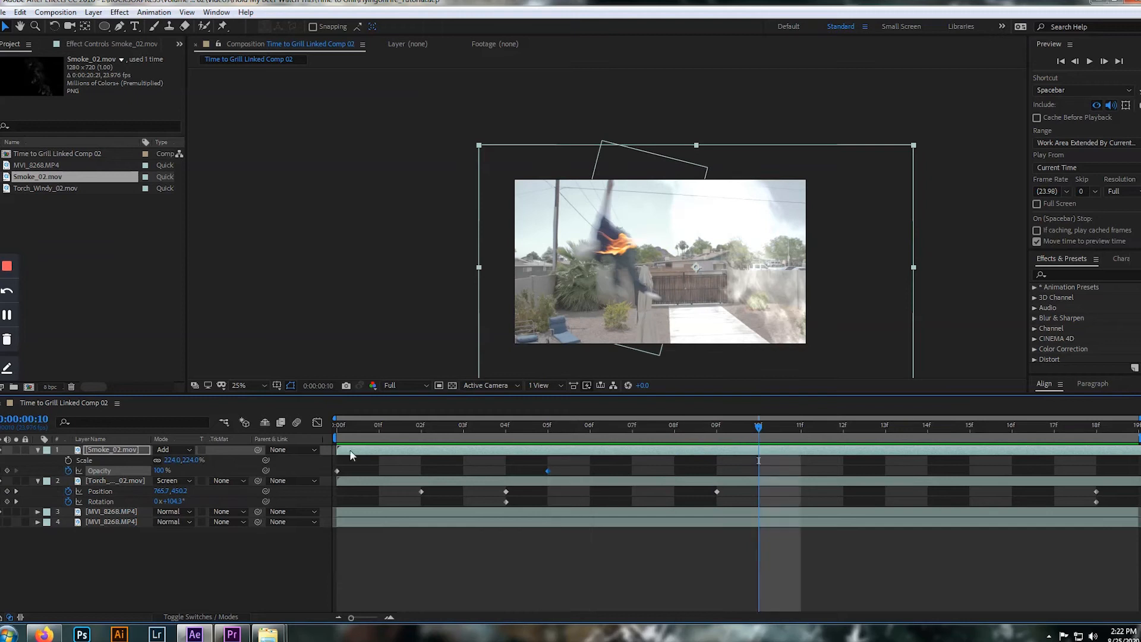
left_click(160, 470)
type("0")
key("Return")
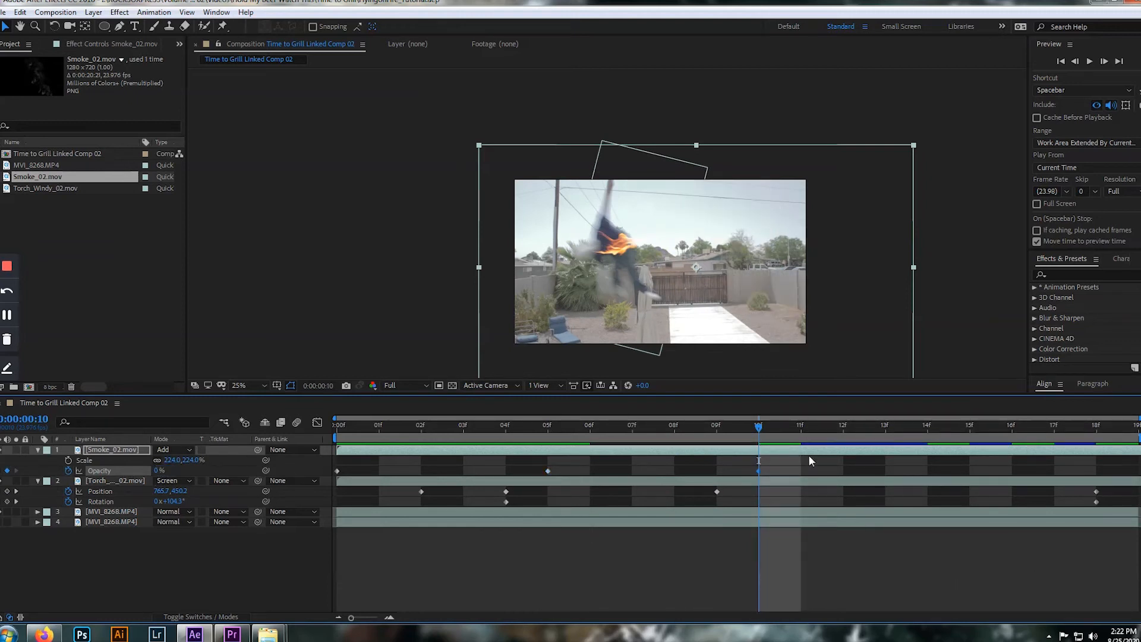
key("Home")
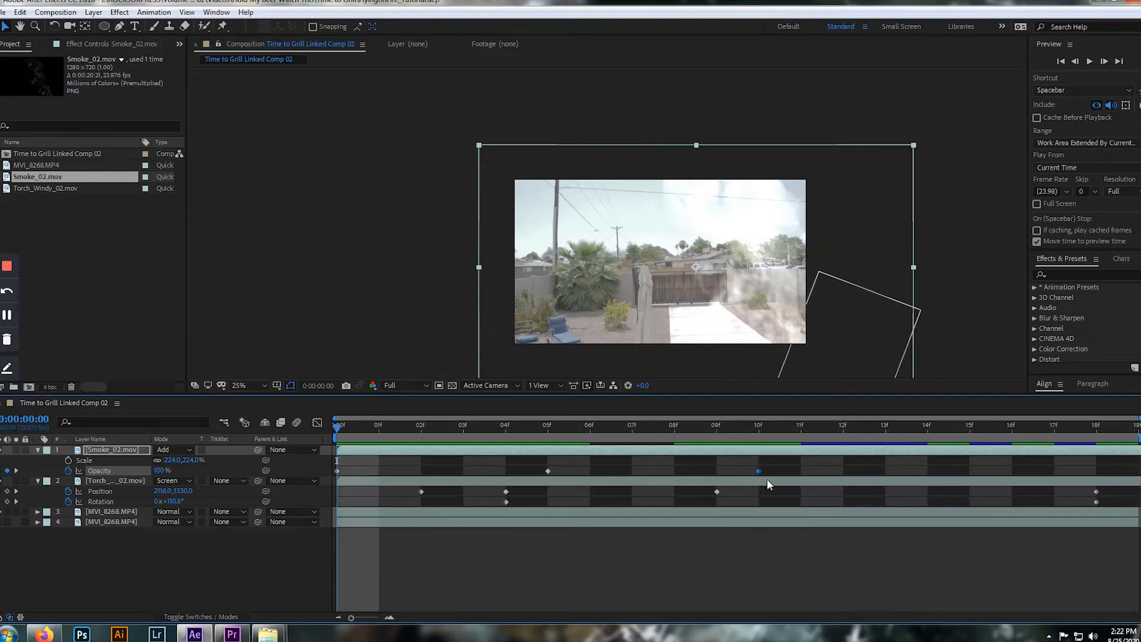
key("space")
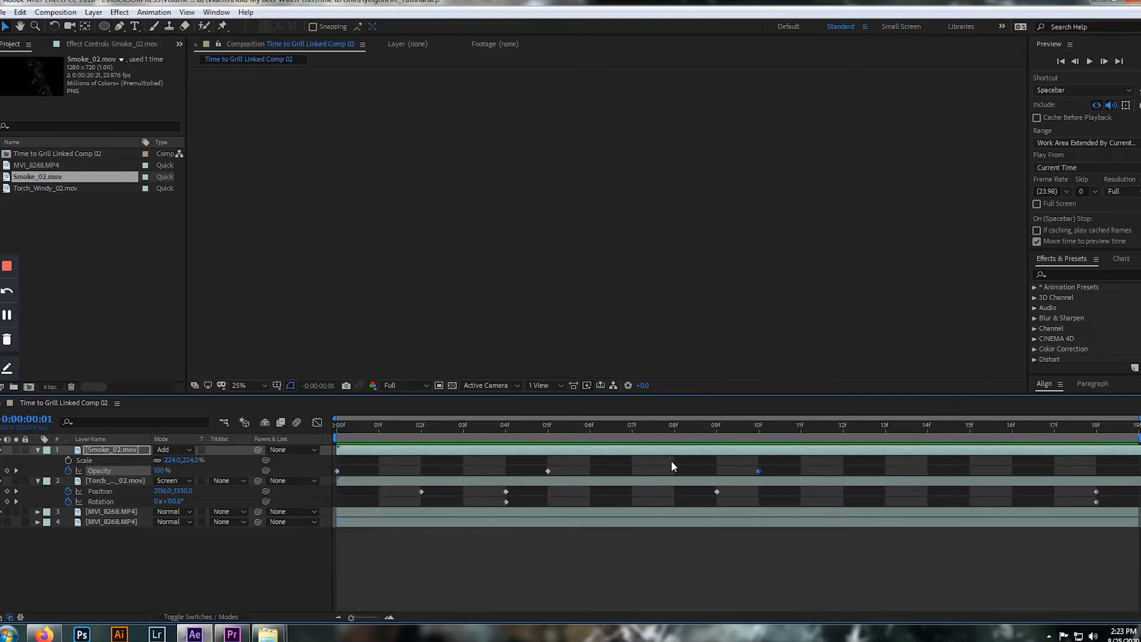
key("space")
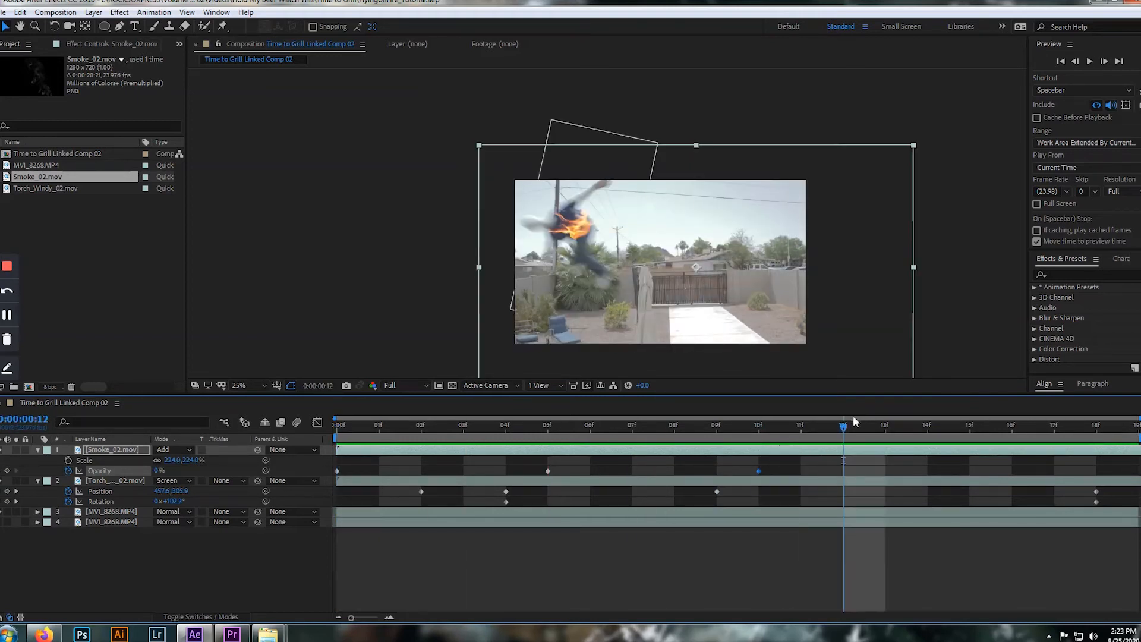
key("space")
key("space")
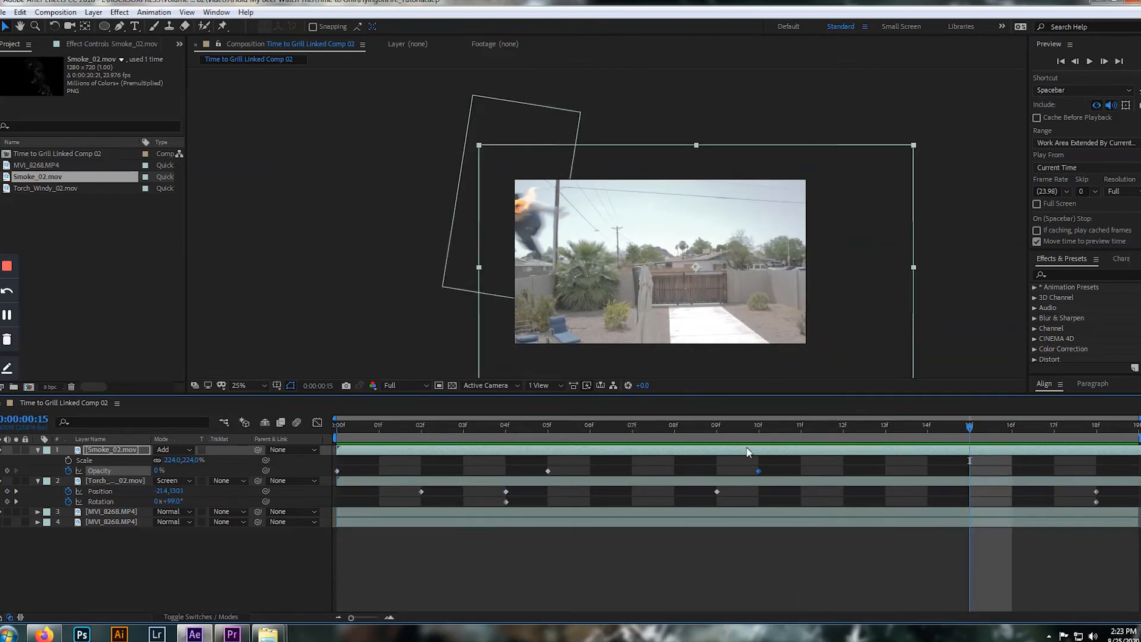
key("Home")
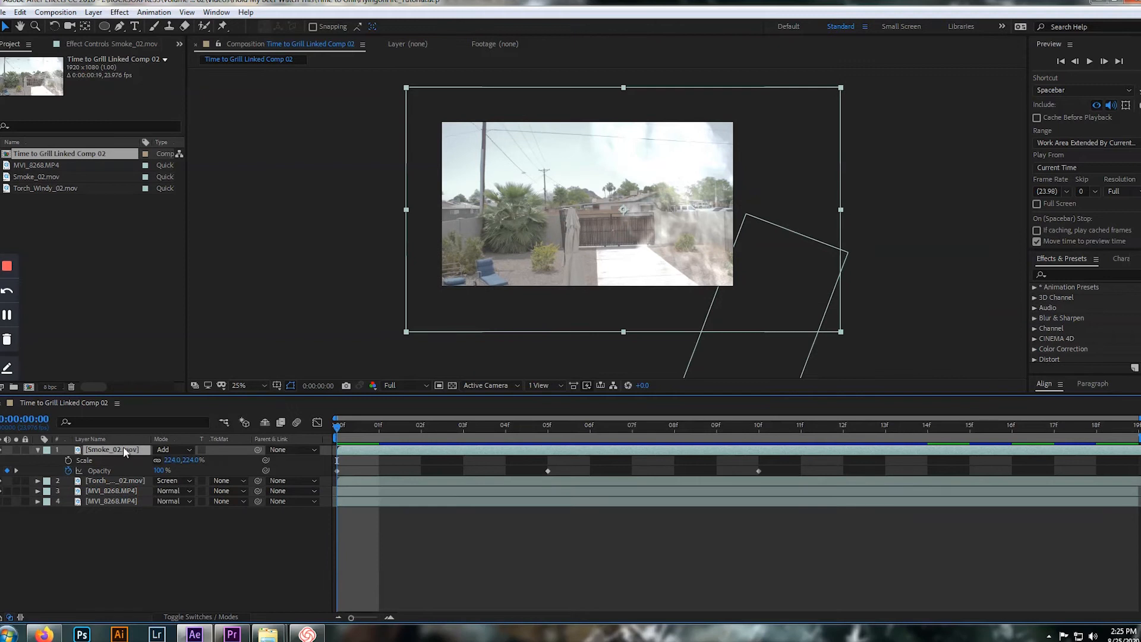
Turn on motion blur for the Torch_Windy_02 layer and the composition, and check the flame up to frame 7
key("F4")
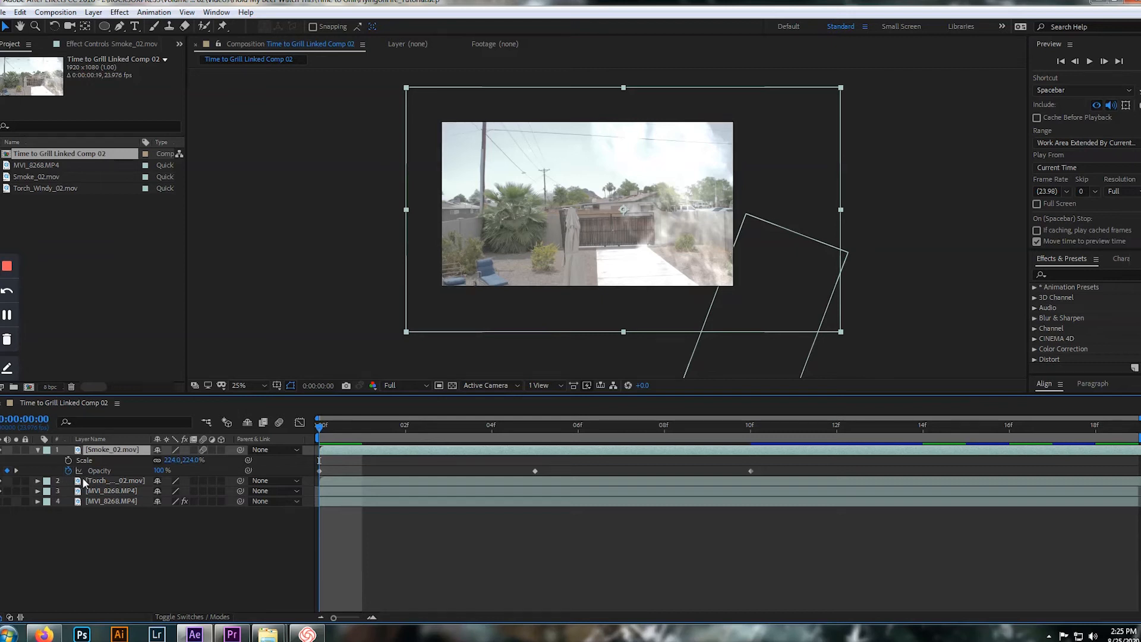
left_click(197, 484)
left_click(203, 480)
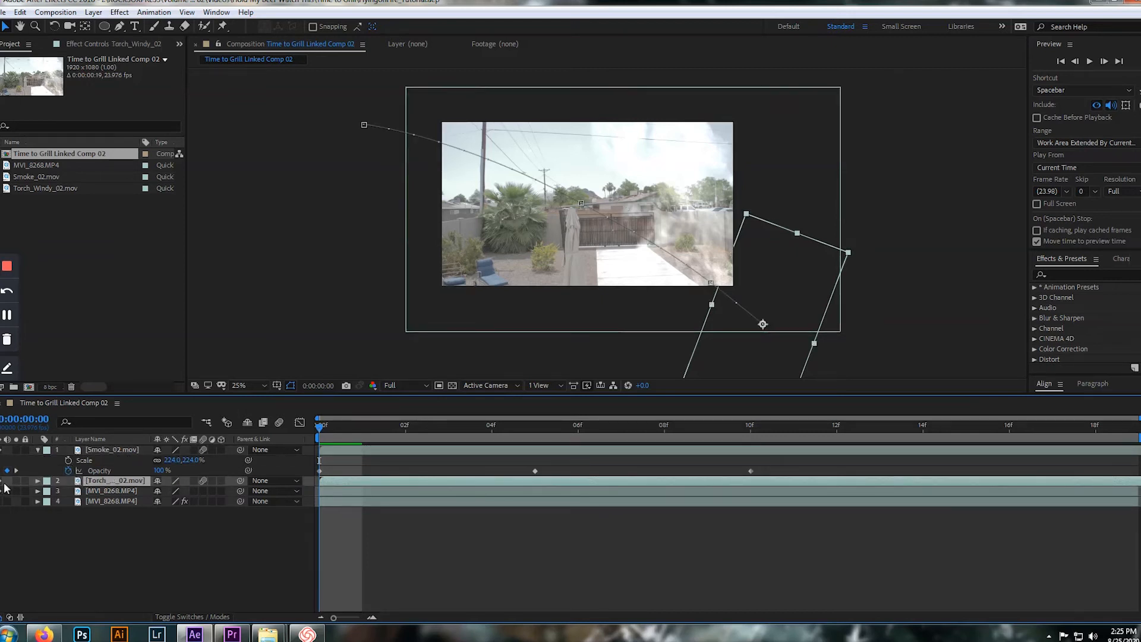
left_click(278, 422)
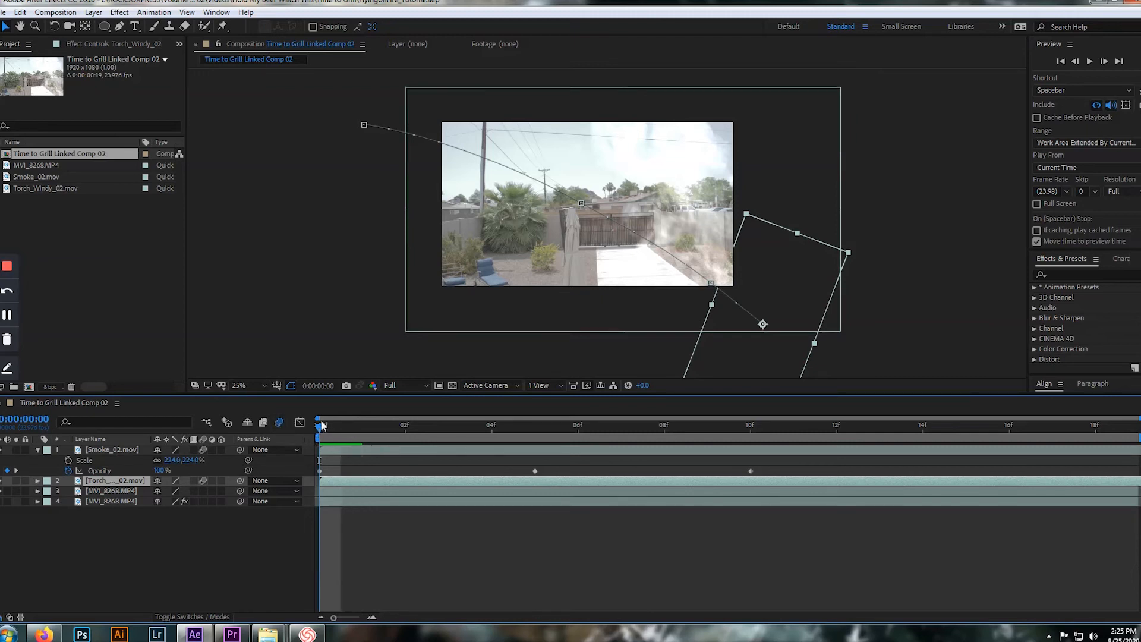
left_click_drag(319, 425, 490, 427)
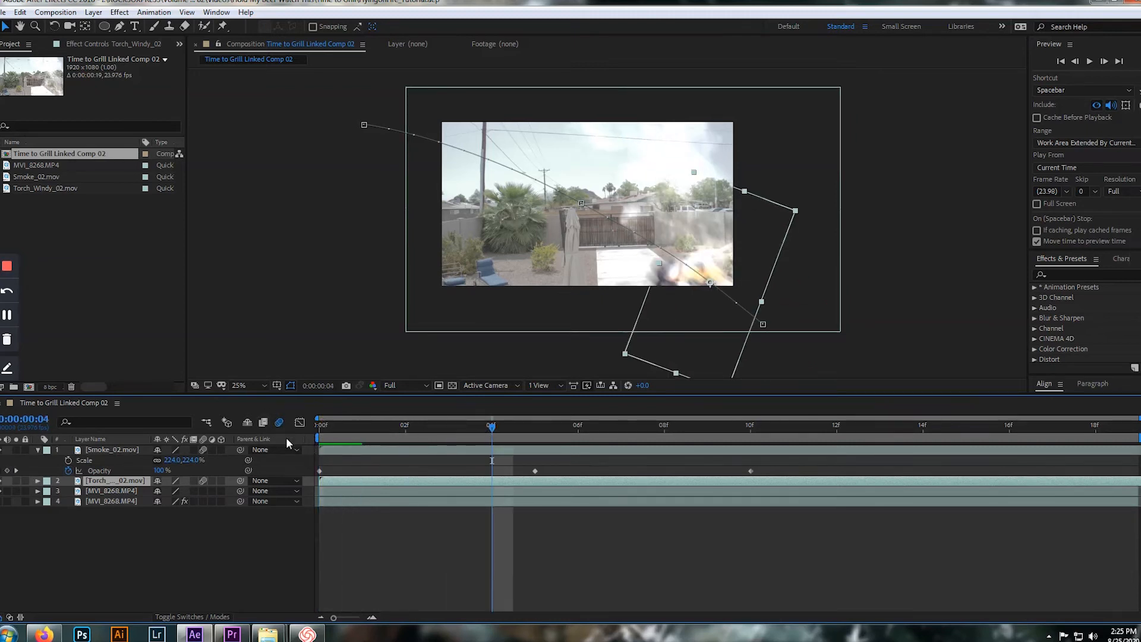
left_click_drag(495, 433, 646, 436)
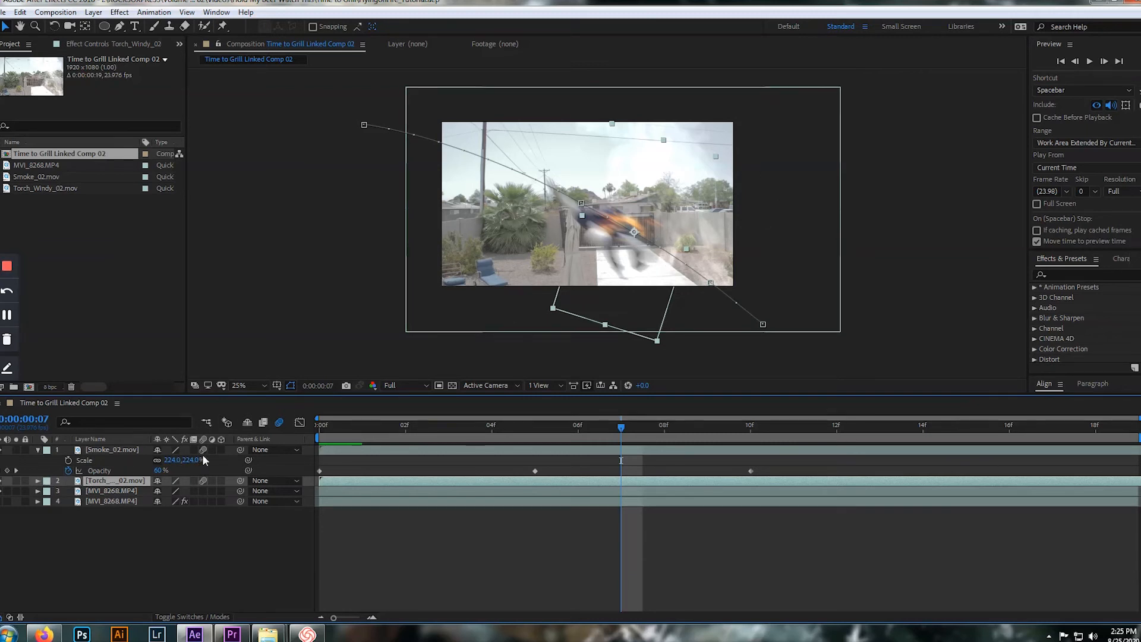
Turn off motion blur for the composition and the smoke layer, and review the result from the first frame
left_click(280, 422)
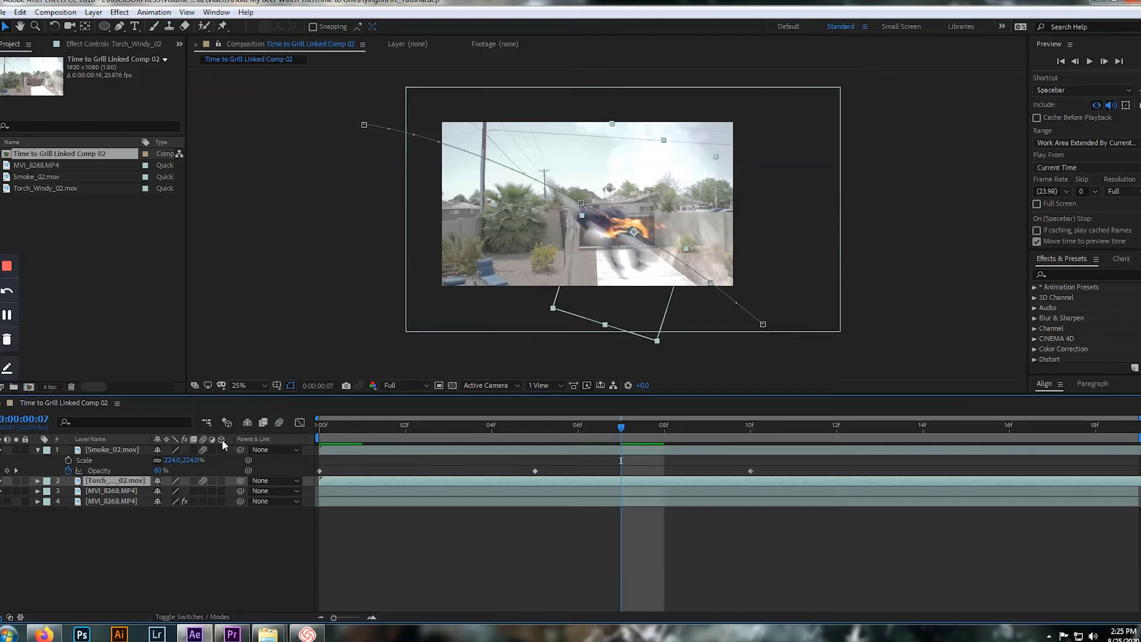
left_click(202, 449)
left_click_drag(623, 426, 578, 426)
key("Home")
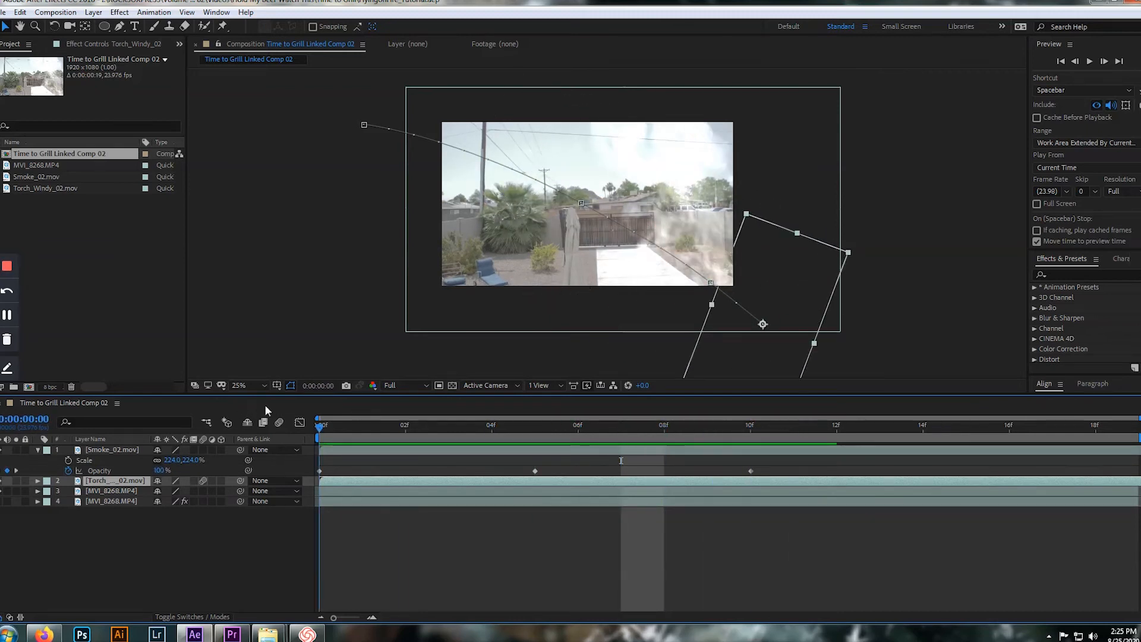
Shift the smoke's three Opacity keyframes to frames 5, 10 and 15
left_click_drag(807, 472, 535, 471)
left_click(352, 471)
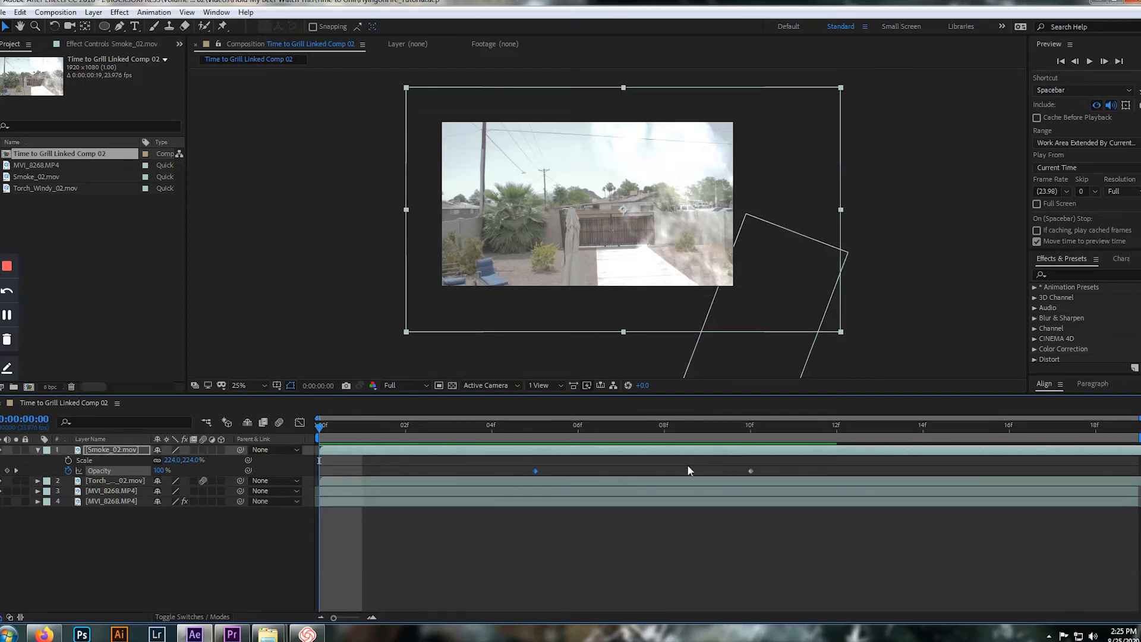
left_click_drag(818, 469, 575, 469)
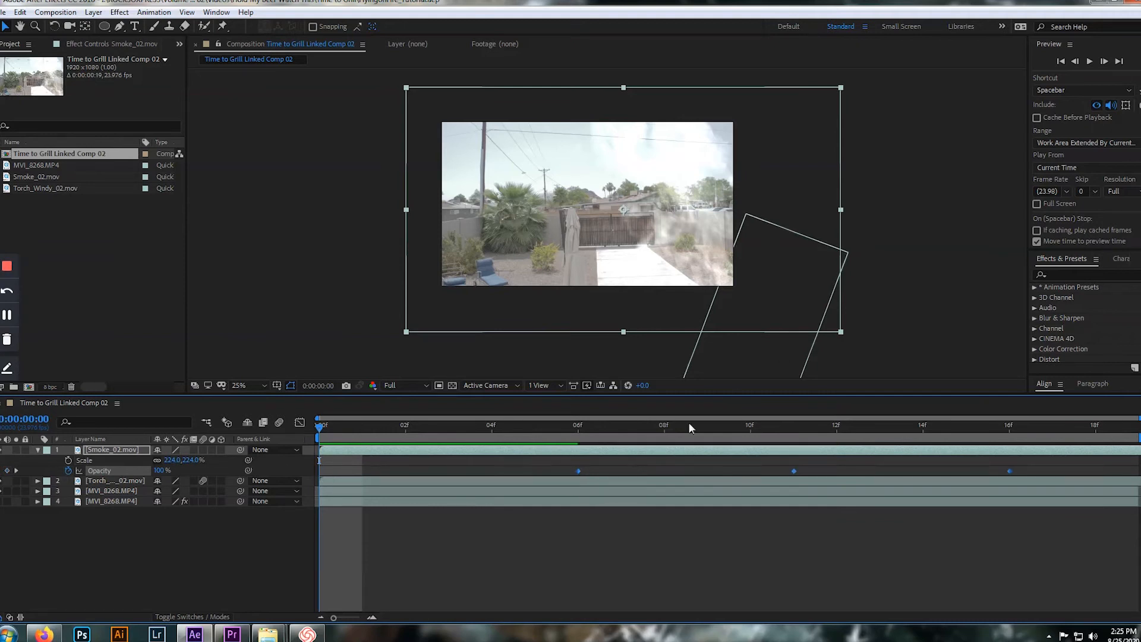
left_click_drag(318, 425, 541, 434)
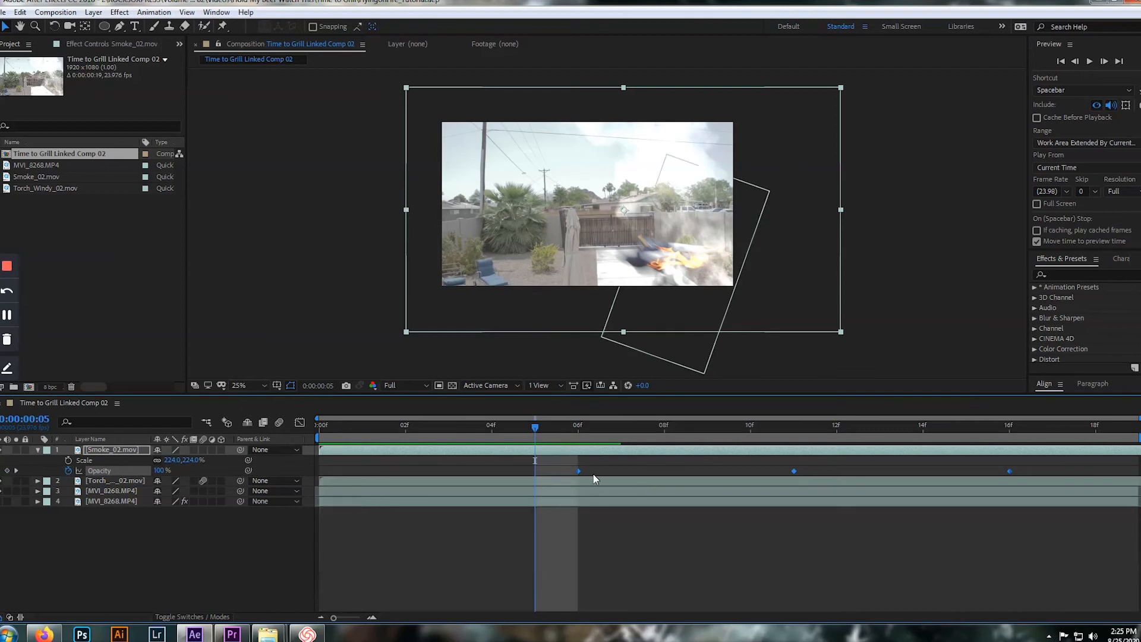
Move the smoke layer down and slightly right over the shot at frame 5
left_click(760, 345)
left_click(690, 322)
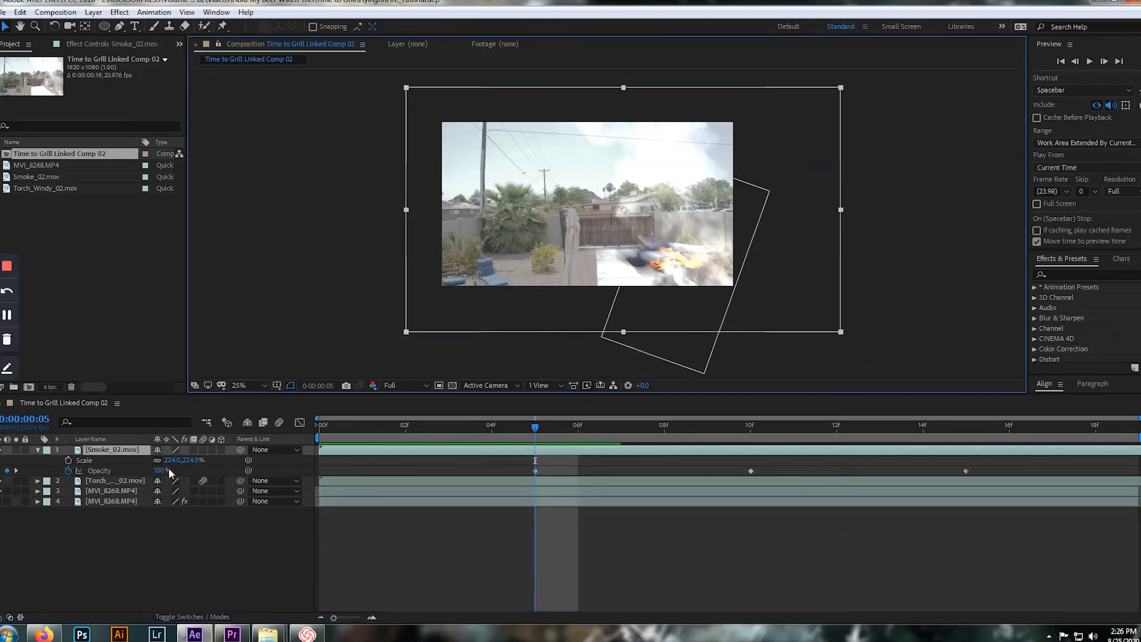
left_click_drag(710, 324, 716, 368)
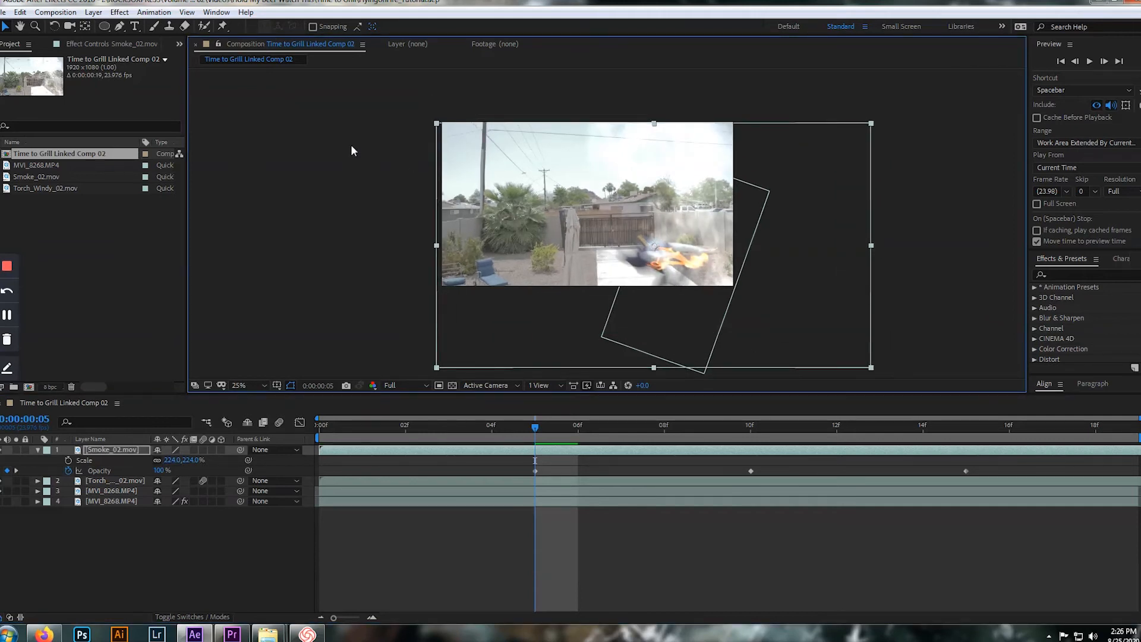
Draw a closed, curved five-point mask with the Pen tool on the smoke layer, enclosing the smoke around the burning person
left_click(120, 26)
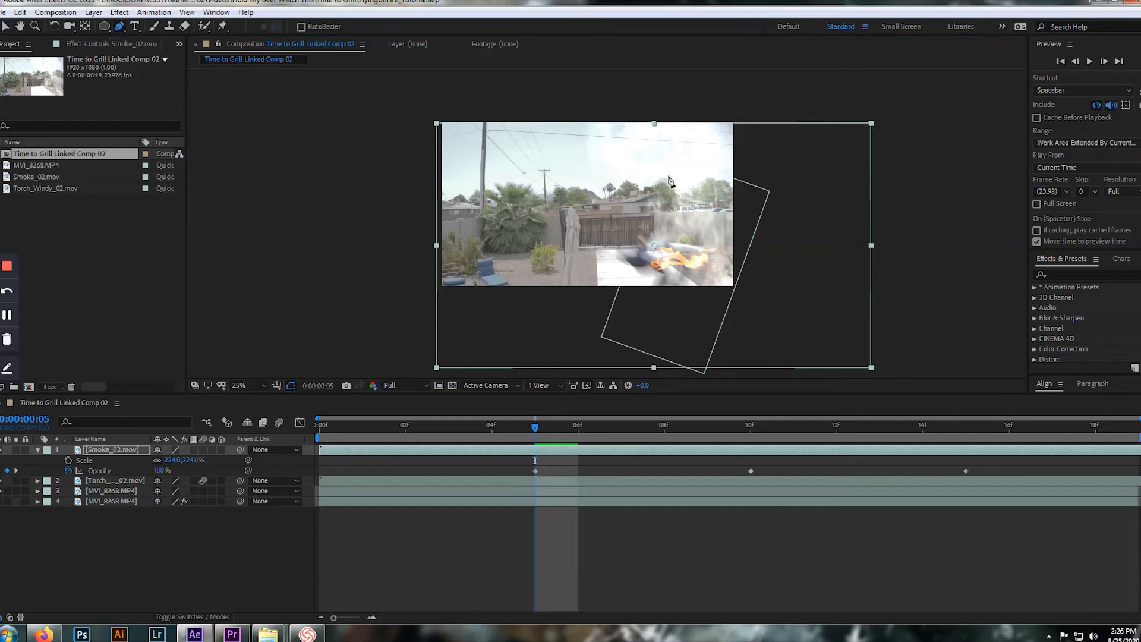
left_click_drag(755, 140, 711, 136)
left_click_drag(623, 144, 590, 161)
left_click_drag(591, 275, 609, 303)
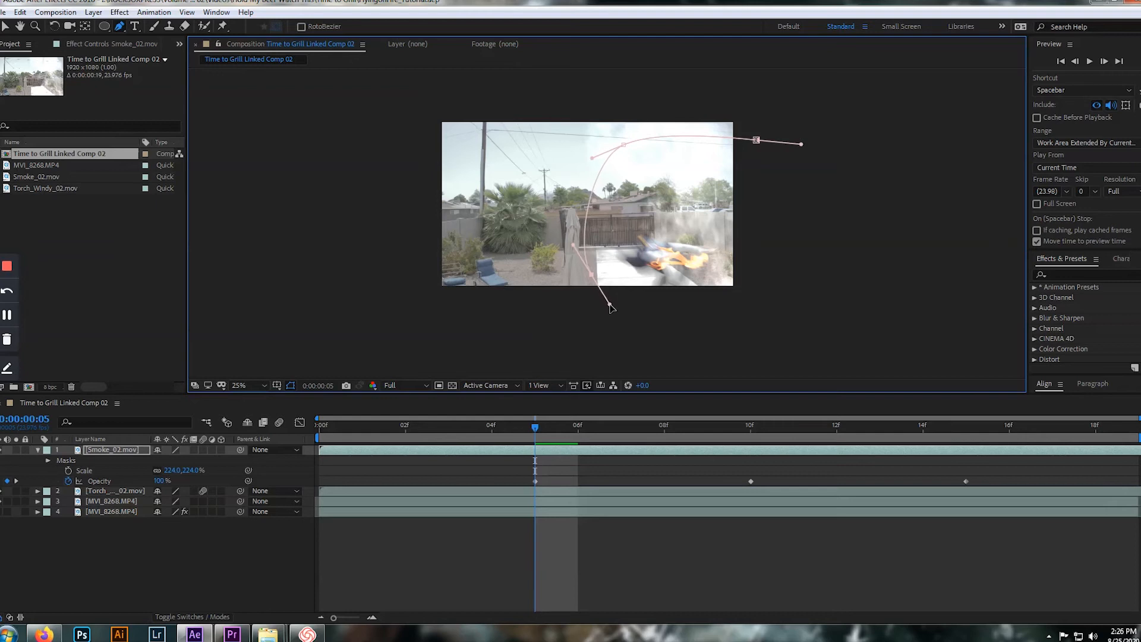
left_click_drag(688, 316, 727, 322)
left_click_drag(772, 277, 789, 250)
left_click(756, 140)
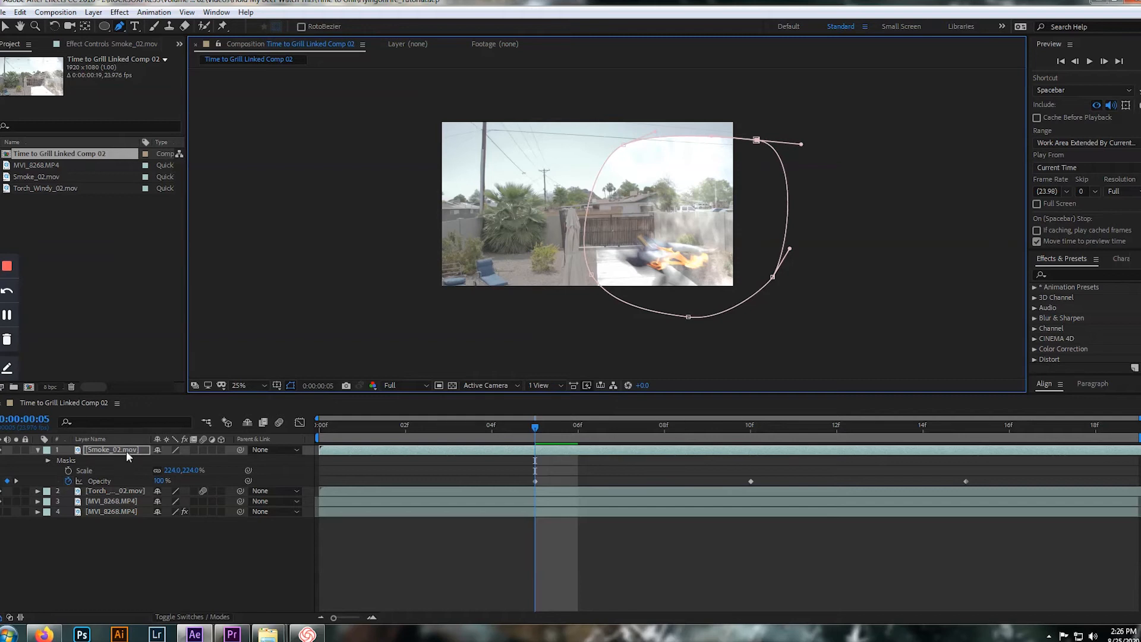
Set Mask 1 on the smoke layer to a feather of 84 pixels and an expansion of -25 pixels
left_click(126, 450)
key("m")
key("m")
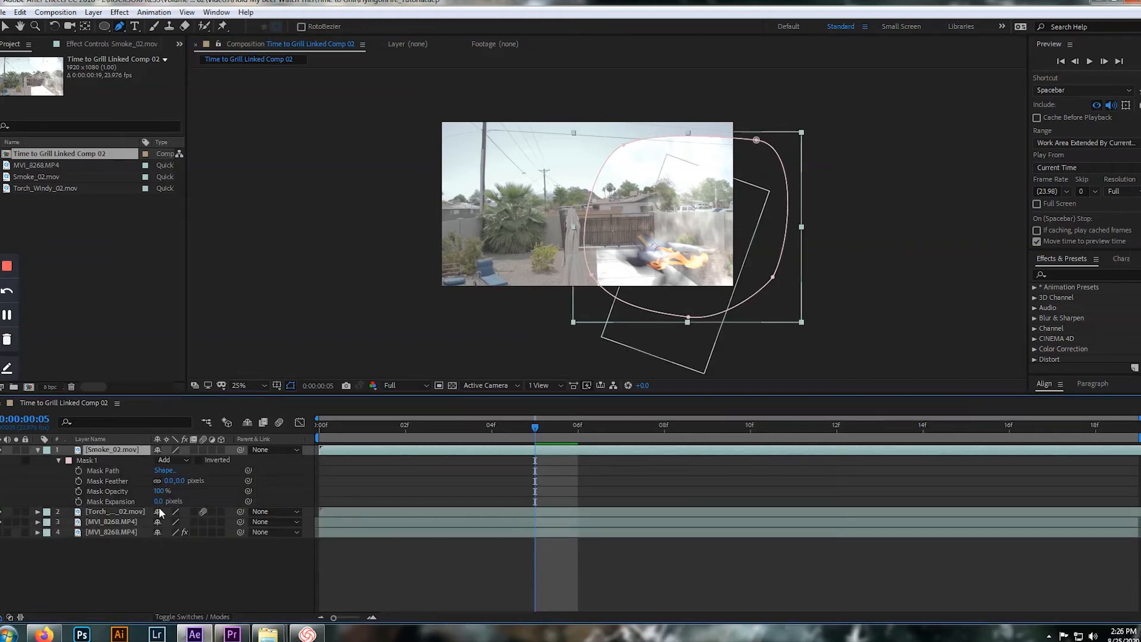
left_click_drag(181, 484, 127, 502)
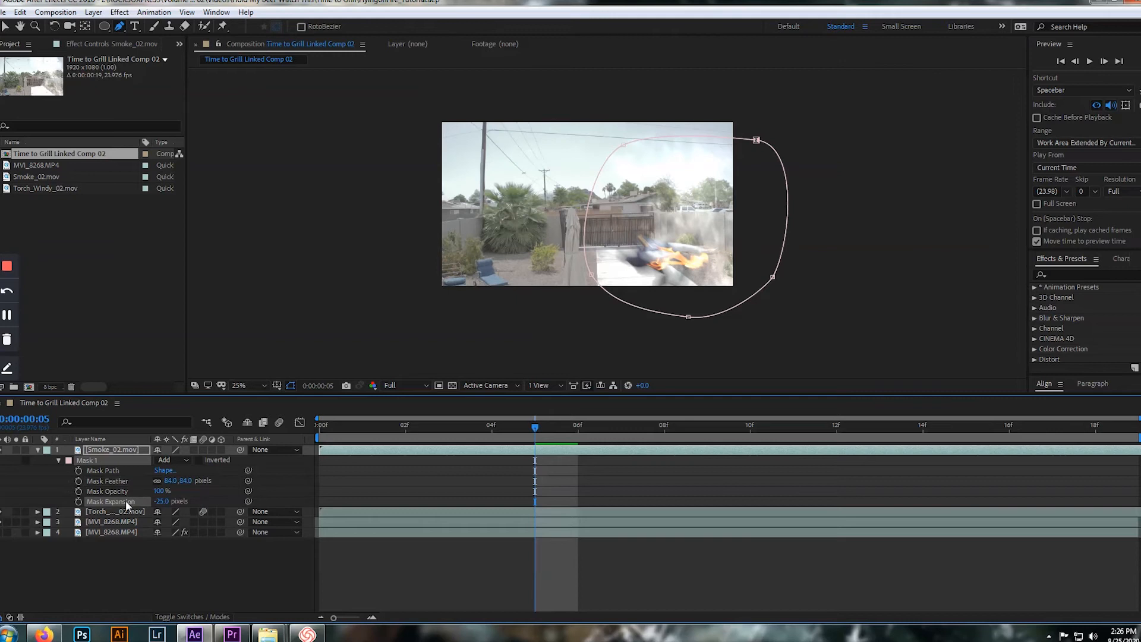
Turn on Position, Scale and Rotation keyframing for the smoke layer at frame 5, in line with its first Opacity keyframe
key("v")
left_click(132, 449)
key("p")
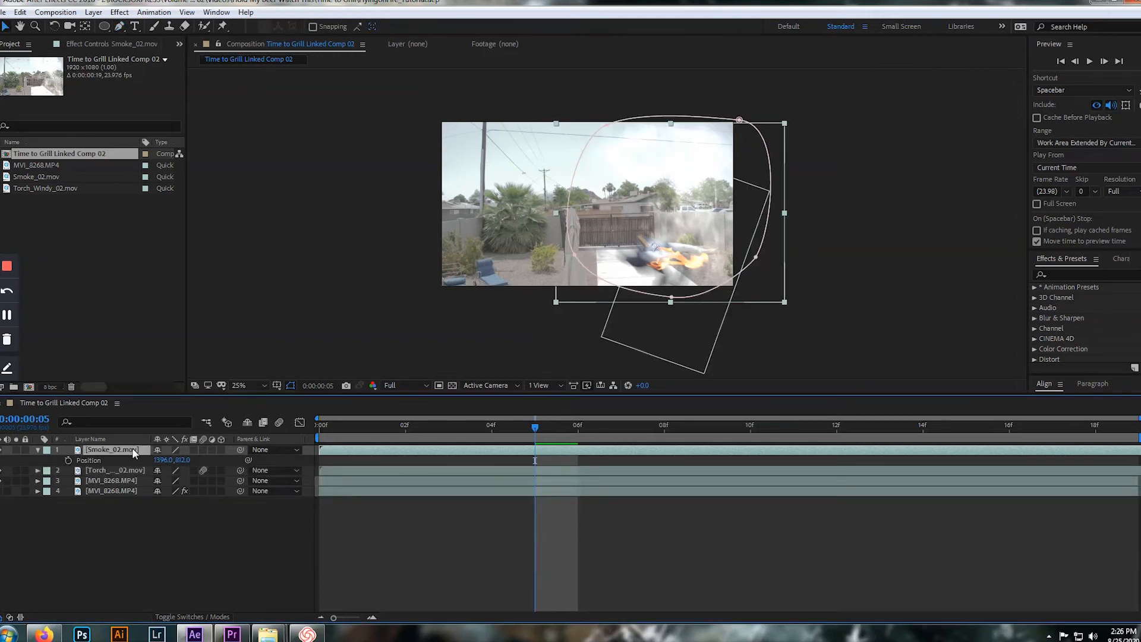
key("shift+s")
key("shift+t")
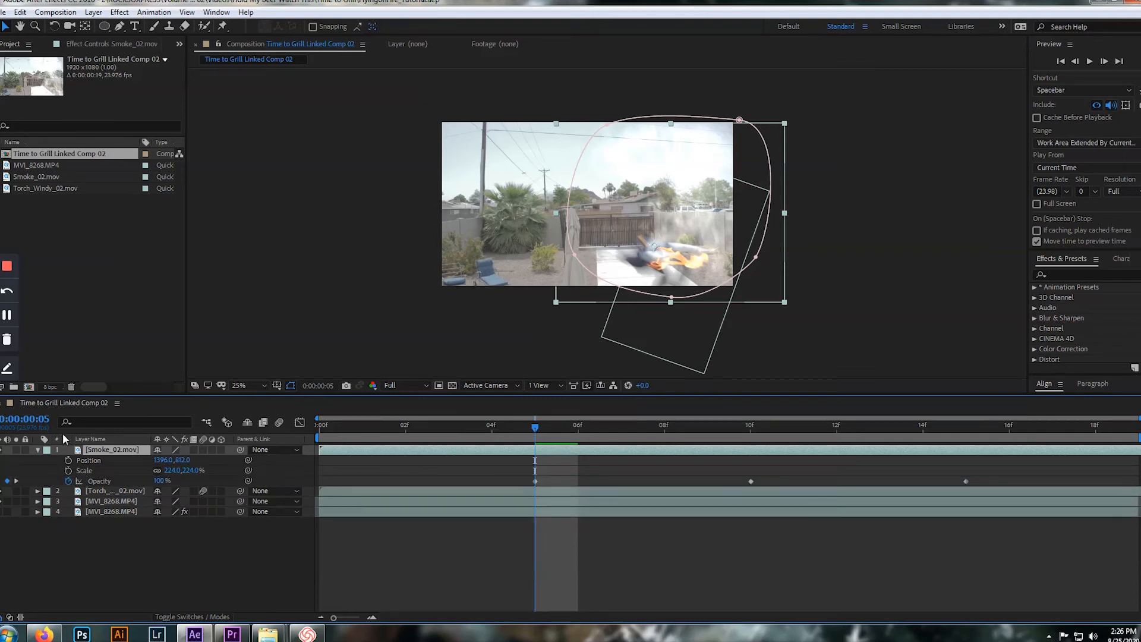
left_click(68, 460)
left_click(68, 469)
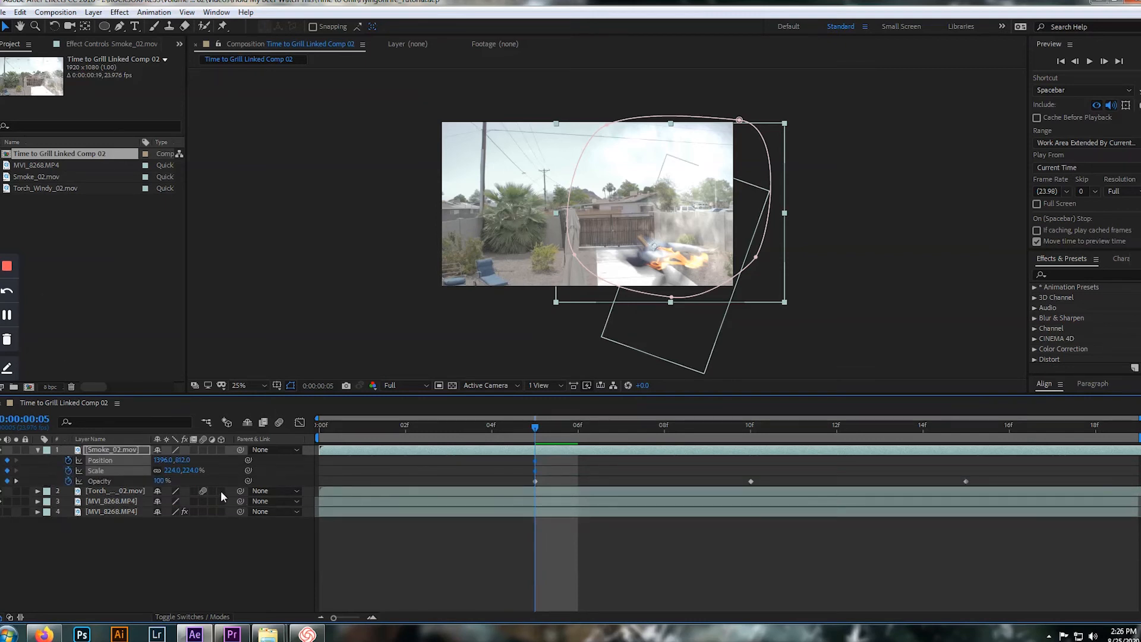
key("shift+r")
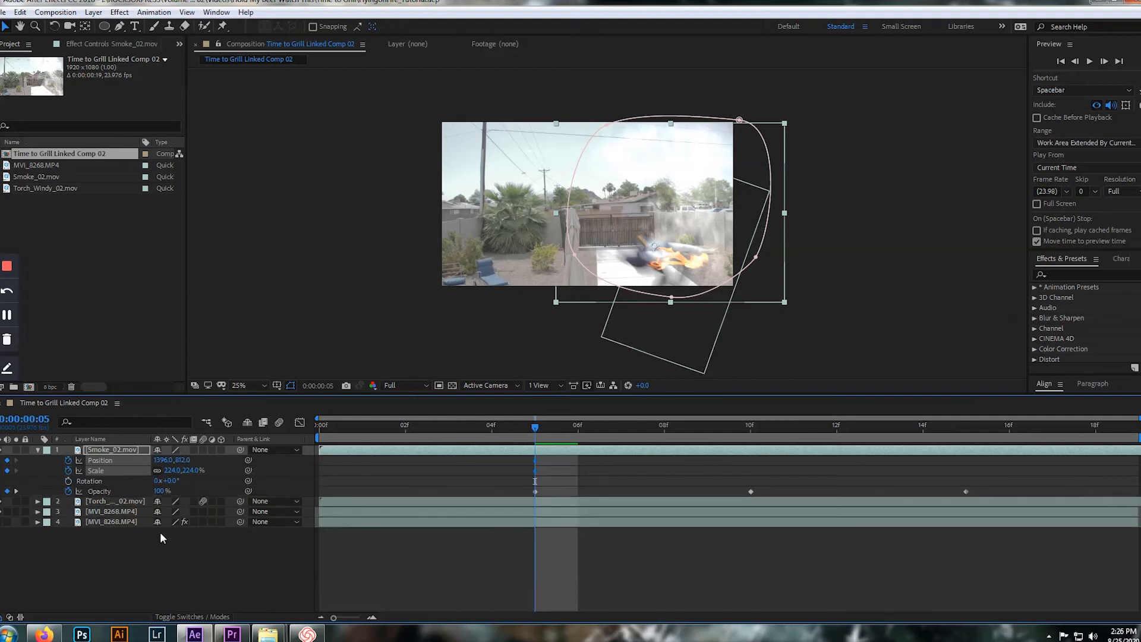
left_click(69, 480)
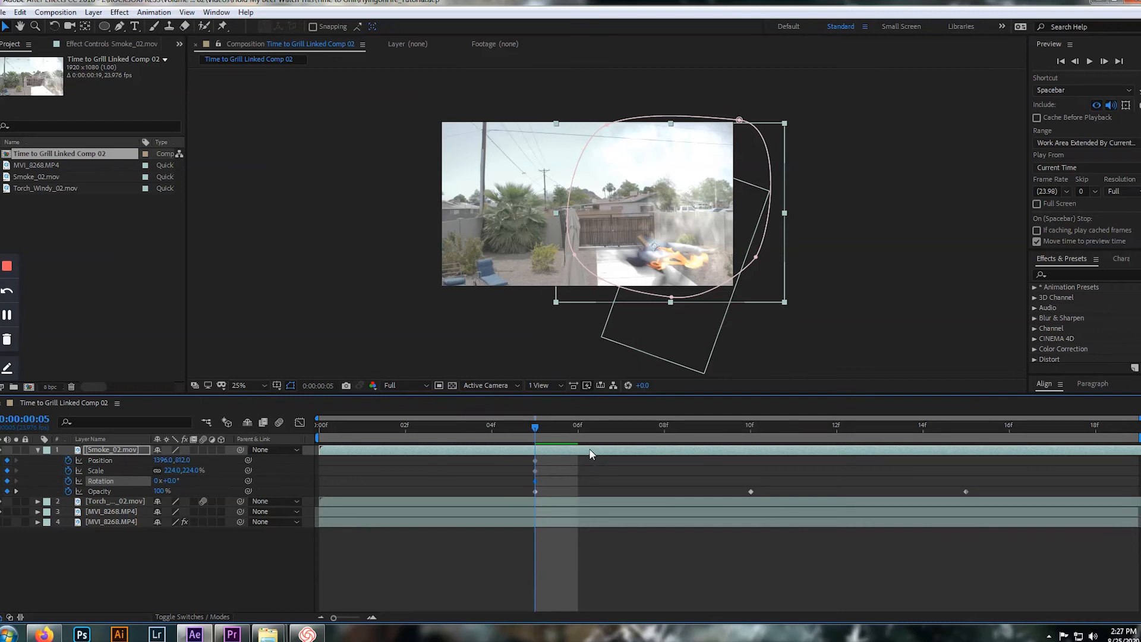
left_click(534, 491)
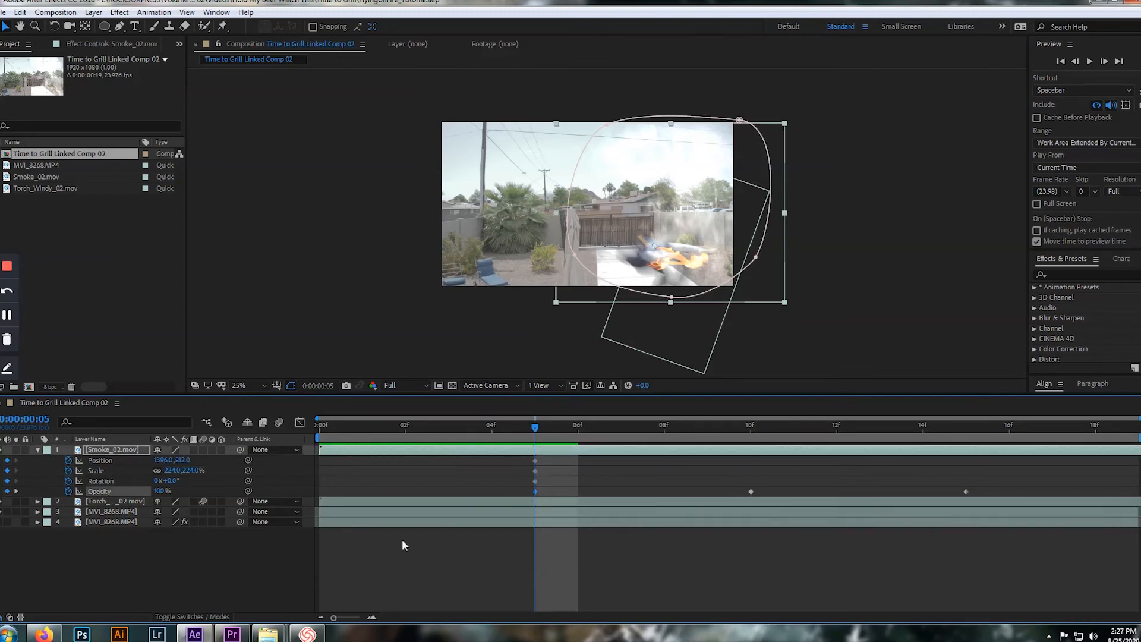
Move the smoke layer past the shot's lower-right corner, to about 2060, 1840, and shift its frame 5 keyframes to frame 3
left_click(694, 378)
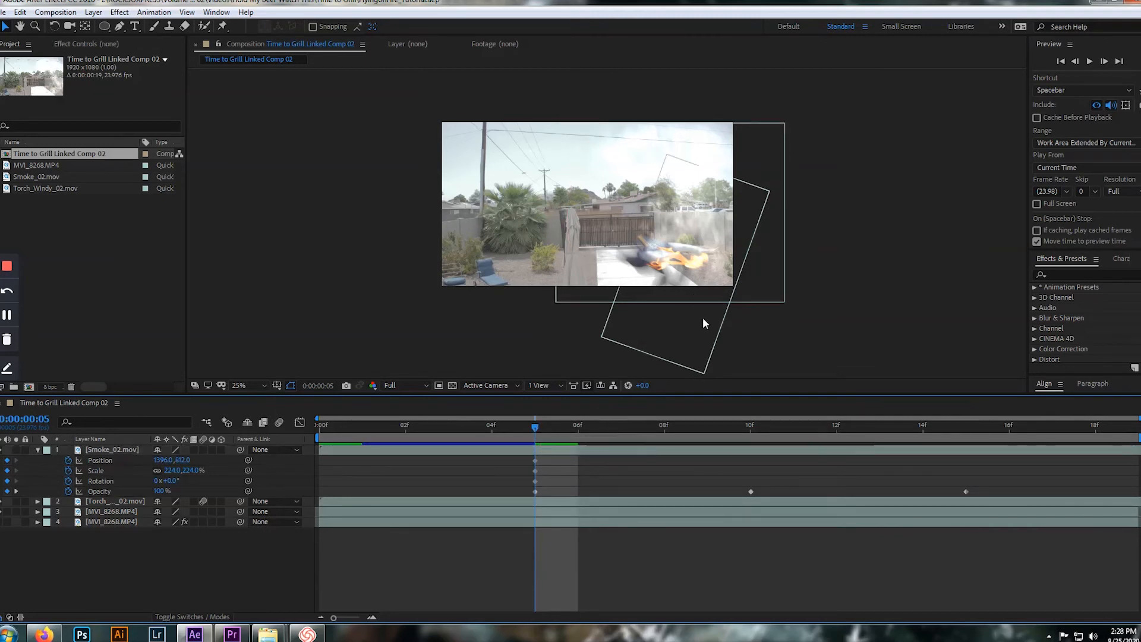
left_click(137, 449)
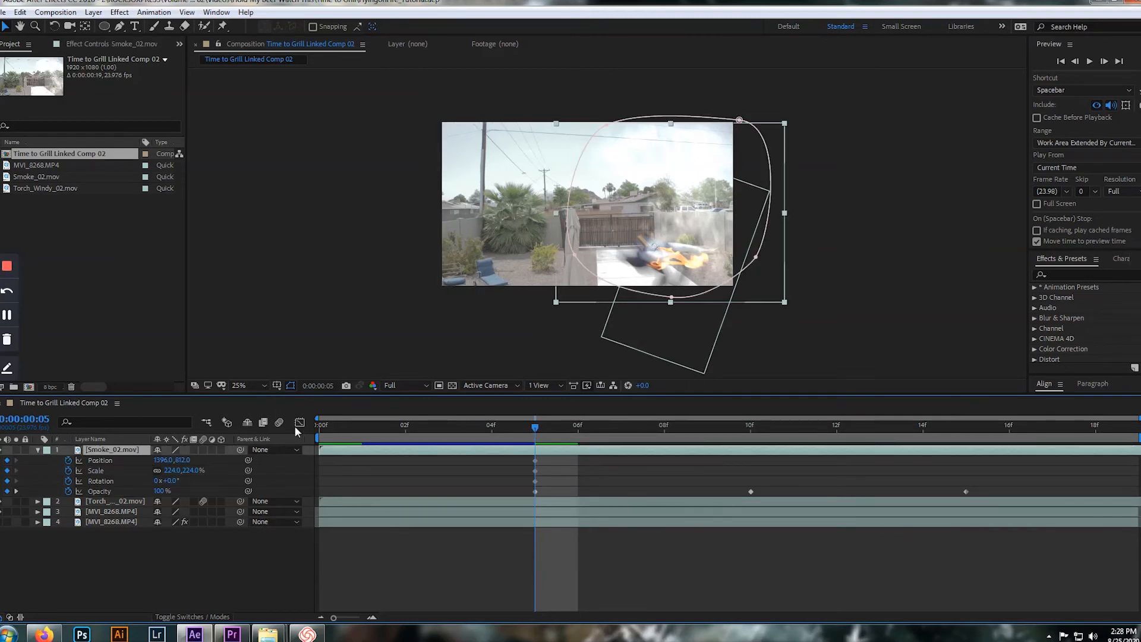
left_click_drag(699, 264, 798, 420)
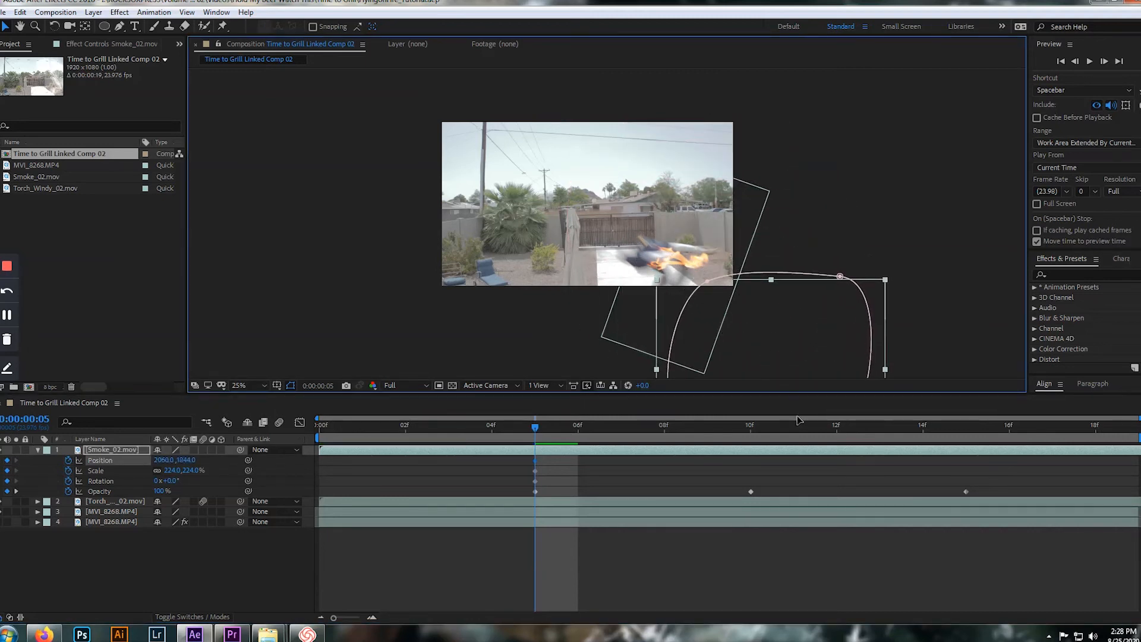
left_click_drag(537, 426, 461, 429)
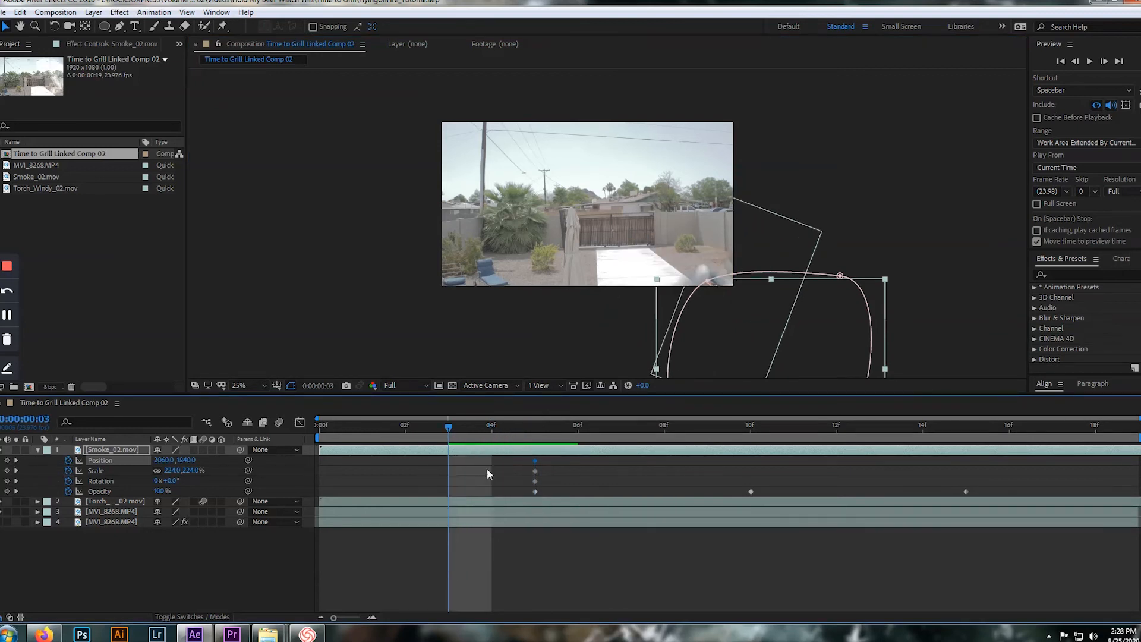
left_click_drag(562, 461, 451, 495)
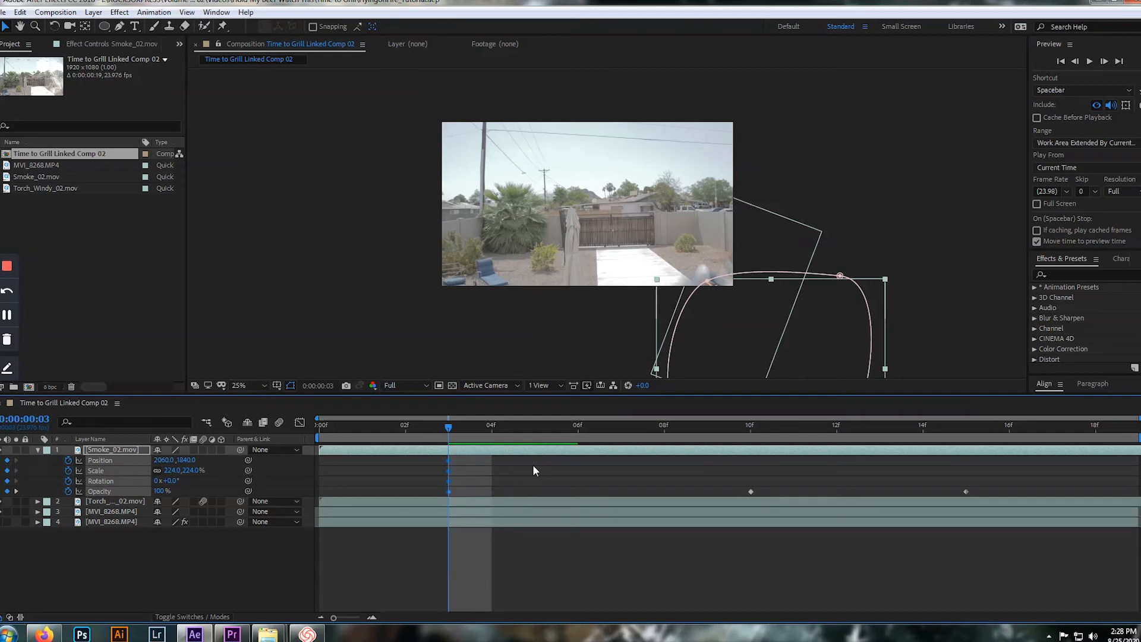
At frame 8, keyframe the smoke layer at Position about 1588, 912, Rotation -51° and Scale 331%
key("space")
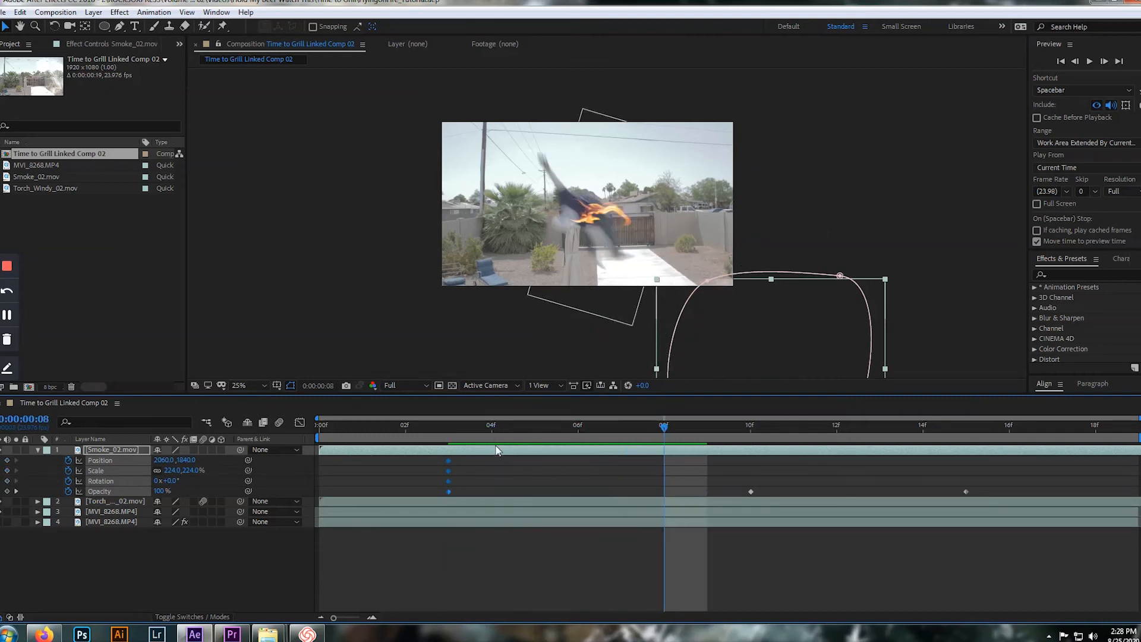
left_click(550, 501)
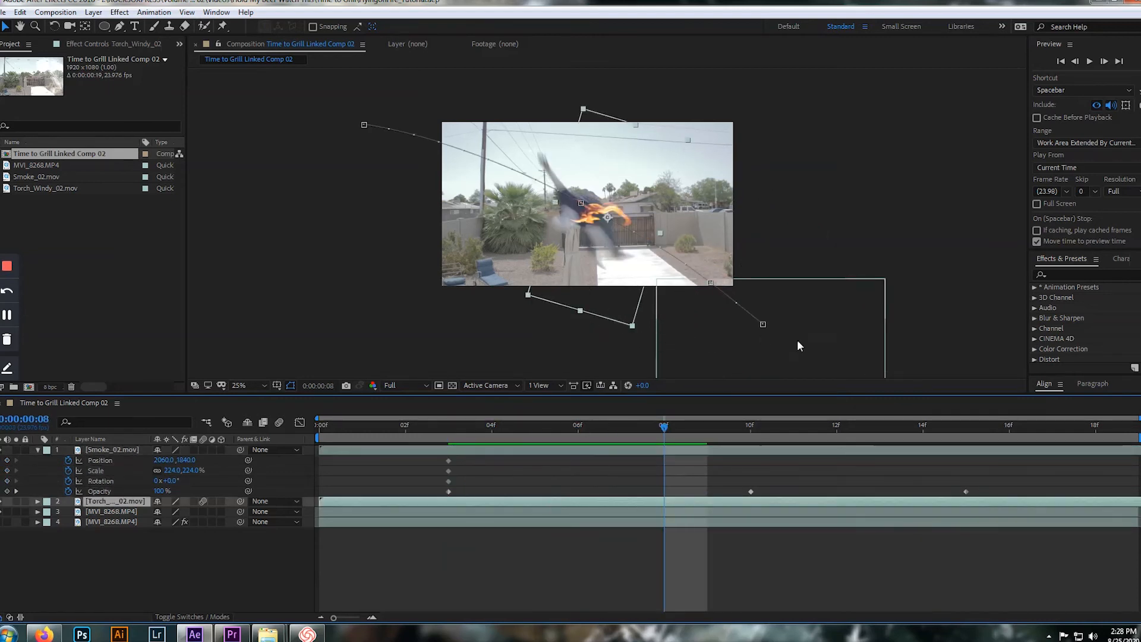
left_click(741, 346)
left_click_drag(711, 355, 558, 134)
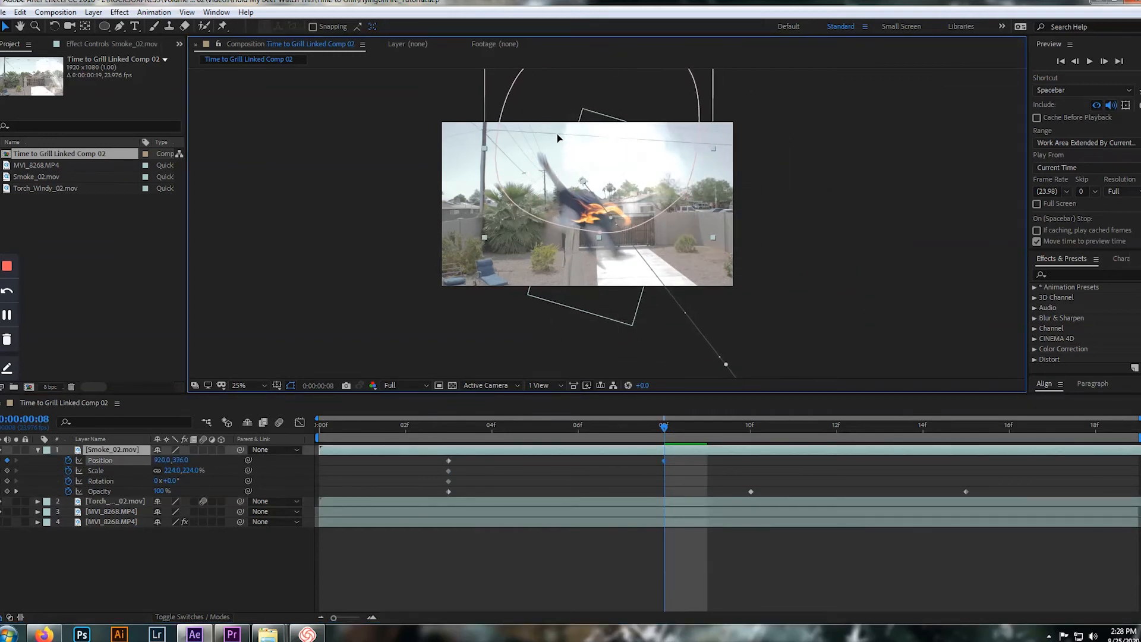
mouse_move(169, 480)
left_mouse_down()
mouse_move(115, 453)
mouse_move(159, 480)
left_mouse_up()
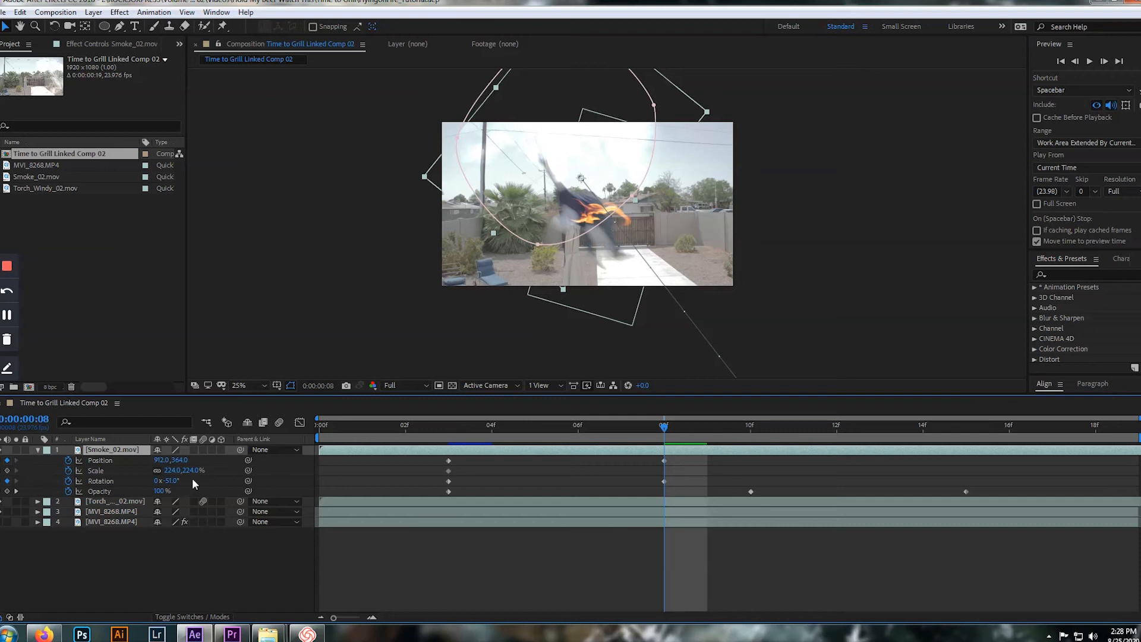
left_click_drag(181, 470, 630, 201)
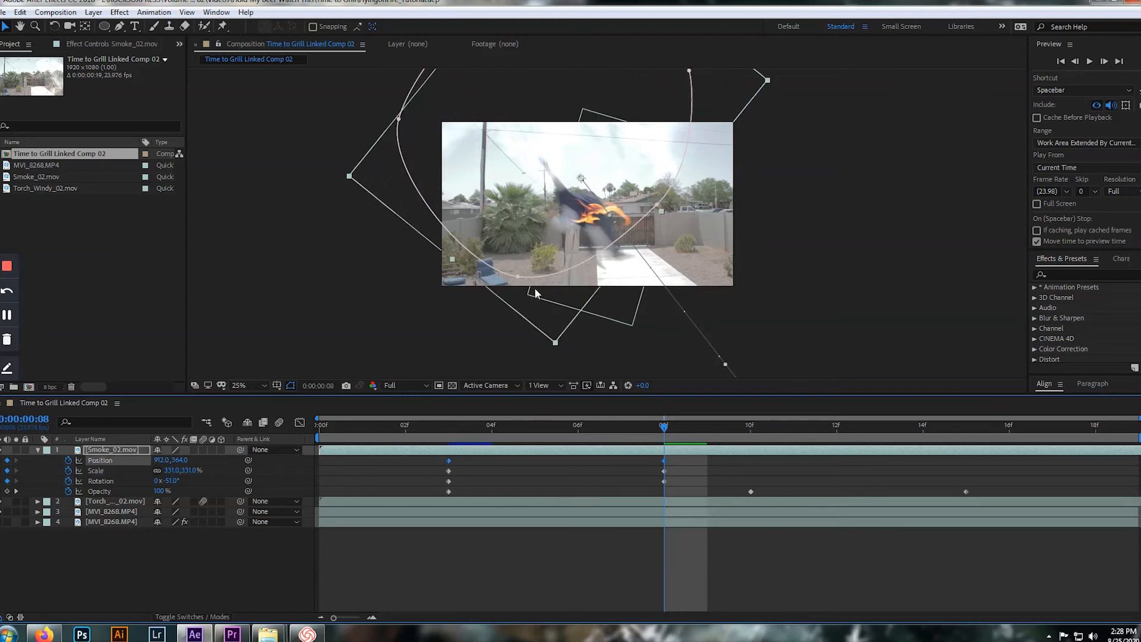
left_click_drag(581, 188, 686, 259)
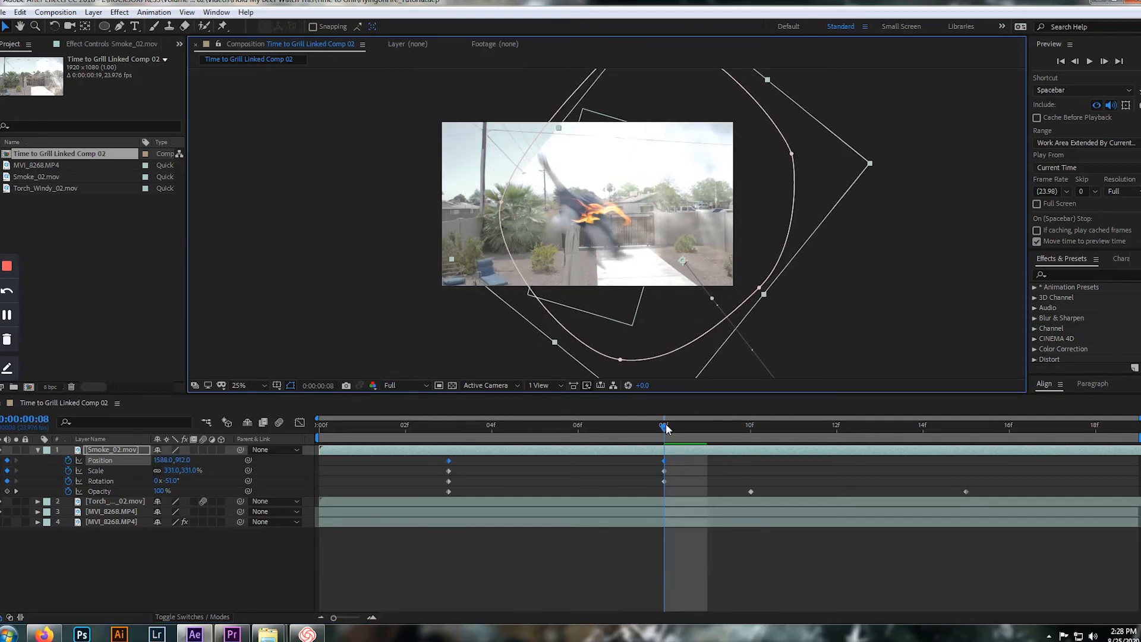
Shift the smoke's second Opacity keyframe to frame 8 and set its value to 50%
left_click_drag(750, 492, 663, 498)
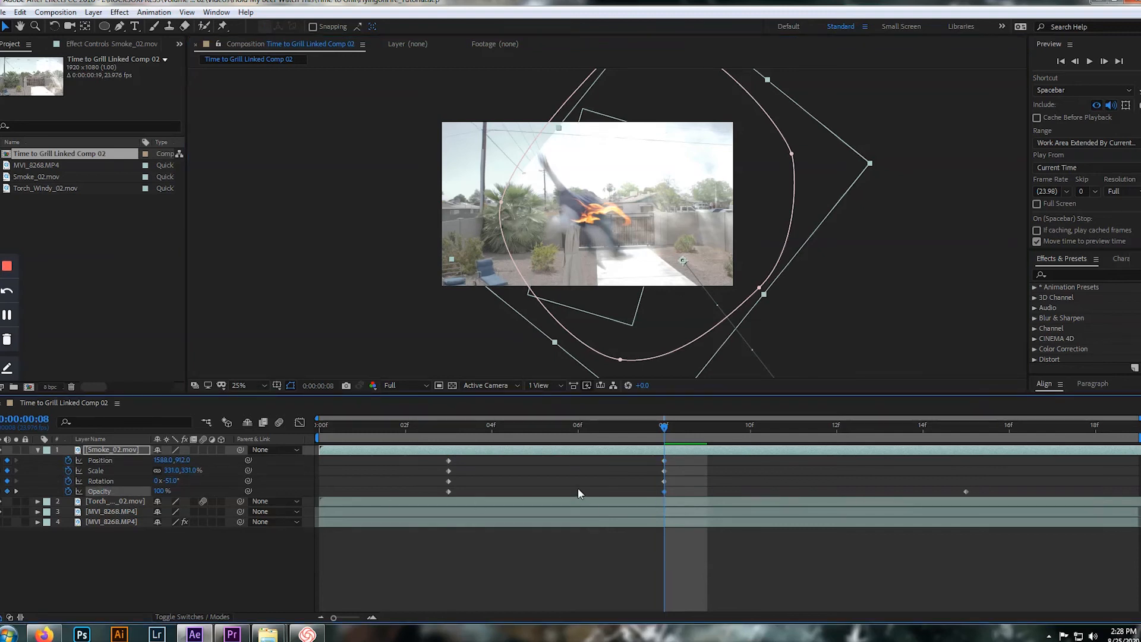
left_click(161, 491)
type("50")
key("Return")
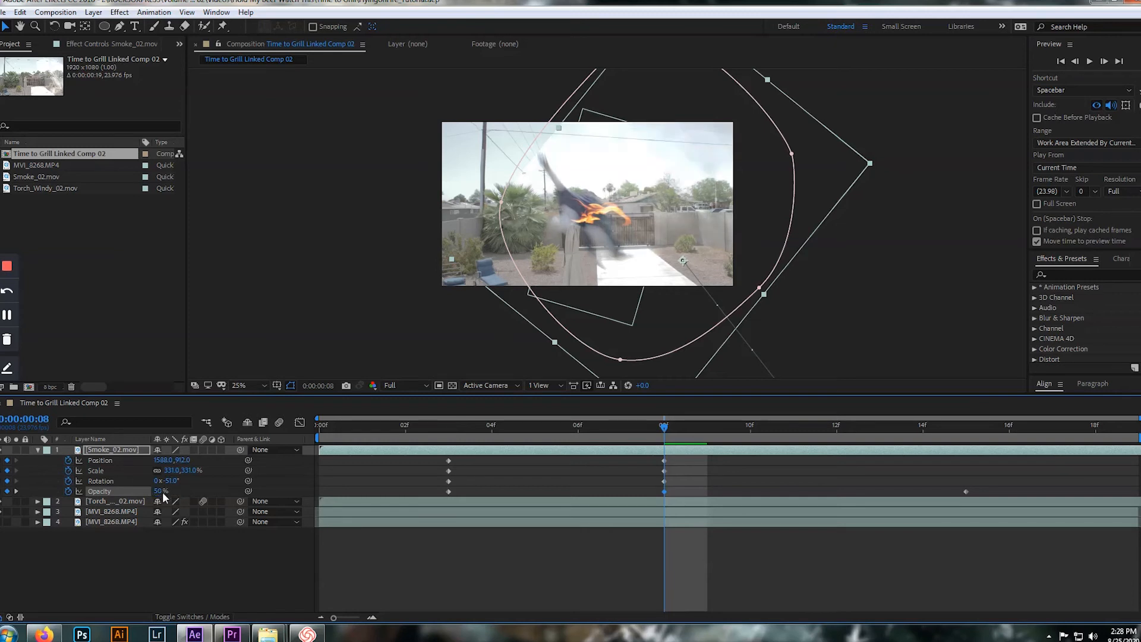
Check the smoke's fade at frames 15 and 8, and play the animation from frame 2
left_click_drag(669, 423, 948, 462)
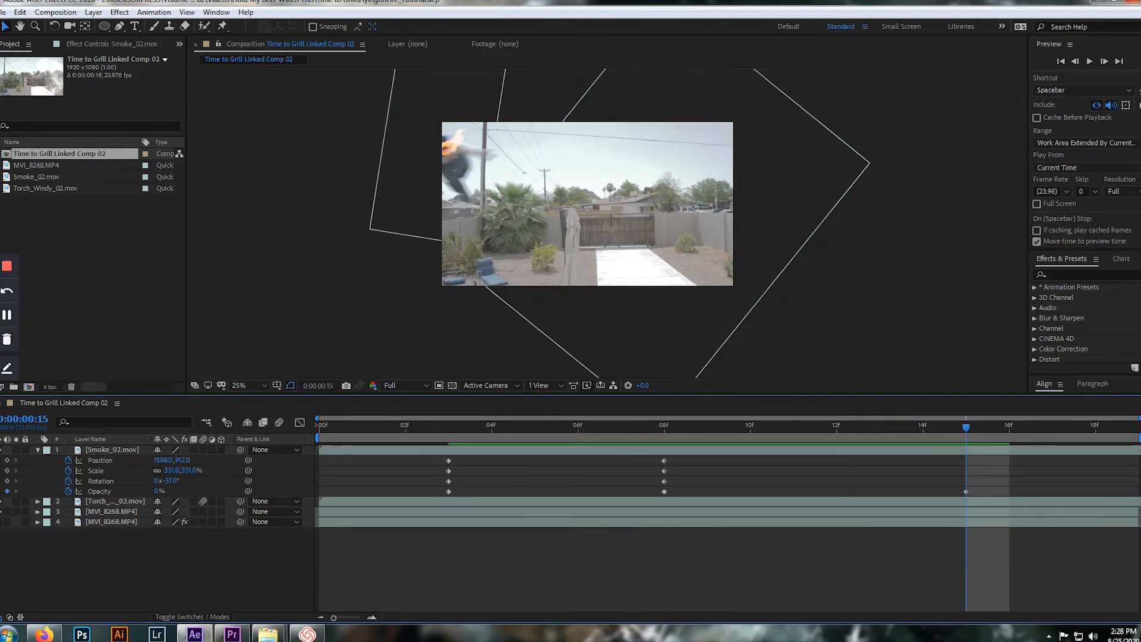
left_click_drag(979, 428, 677, 458)
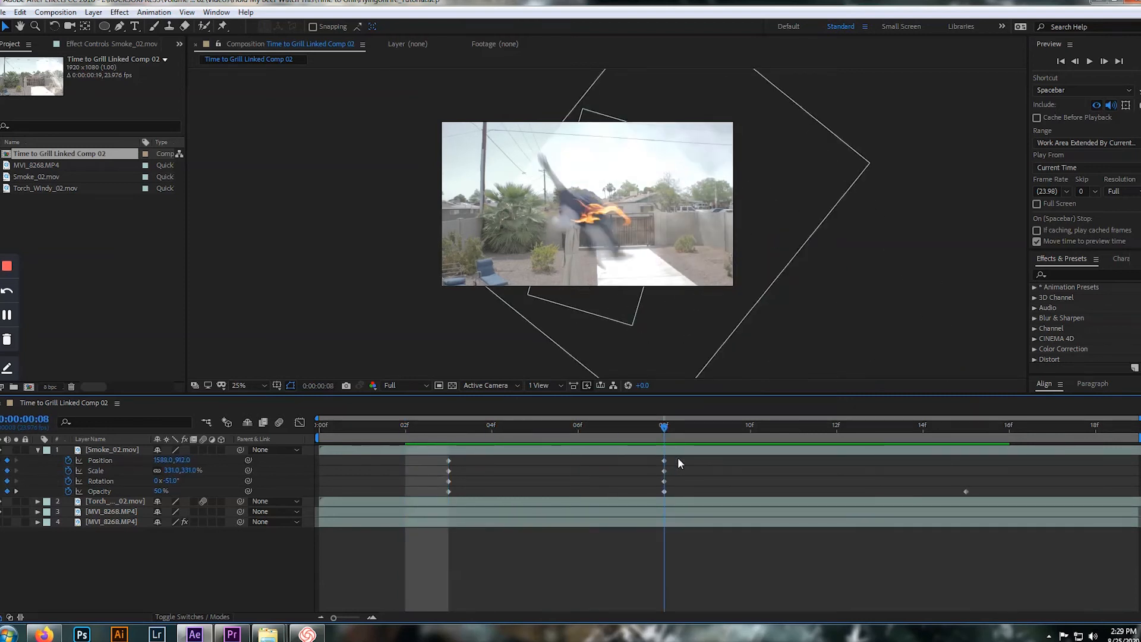
left_click_drag(678, 456, 404, 437)
key("space")
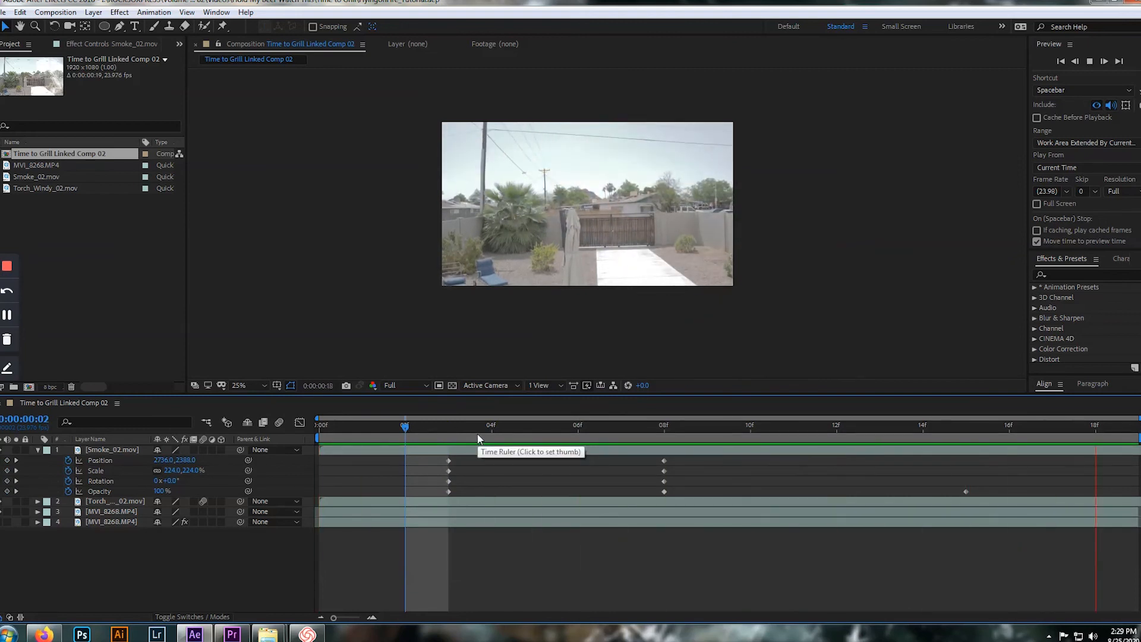
key("space")
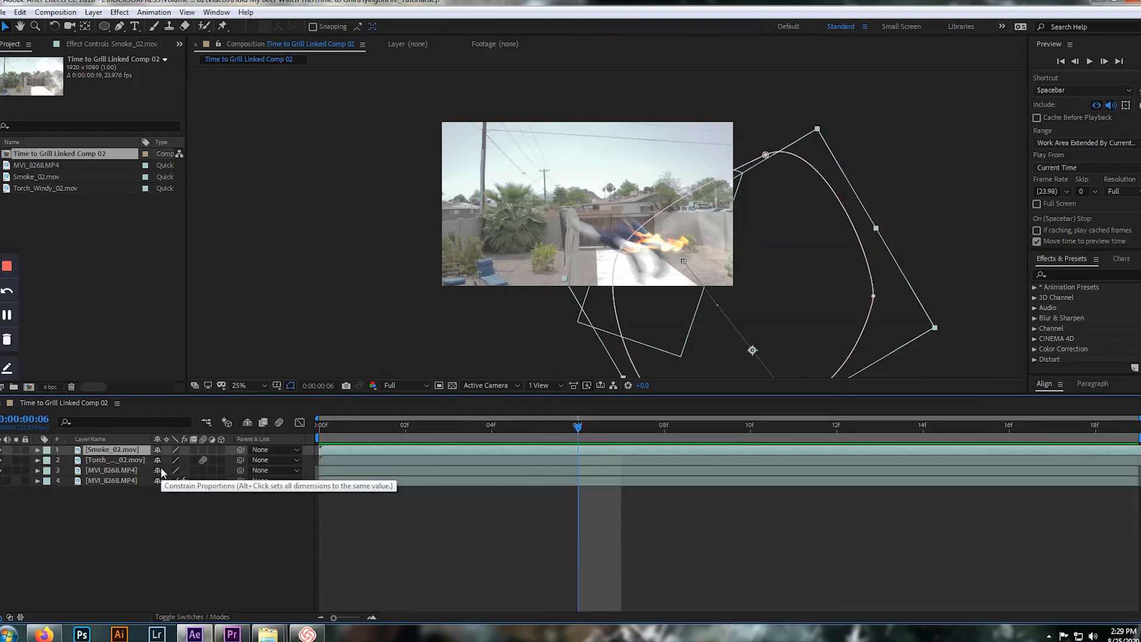
Change the smoke mask's feather to 41 pixels and its expansion to -44 pixels
key("m")
key("m")
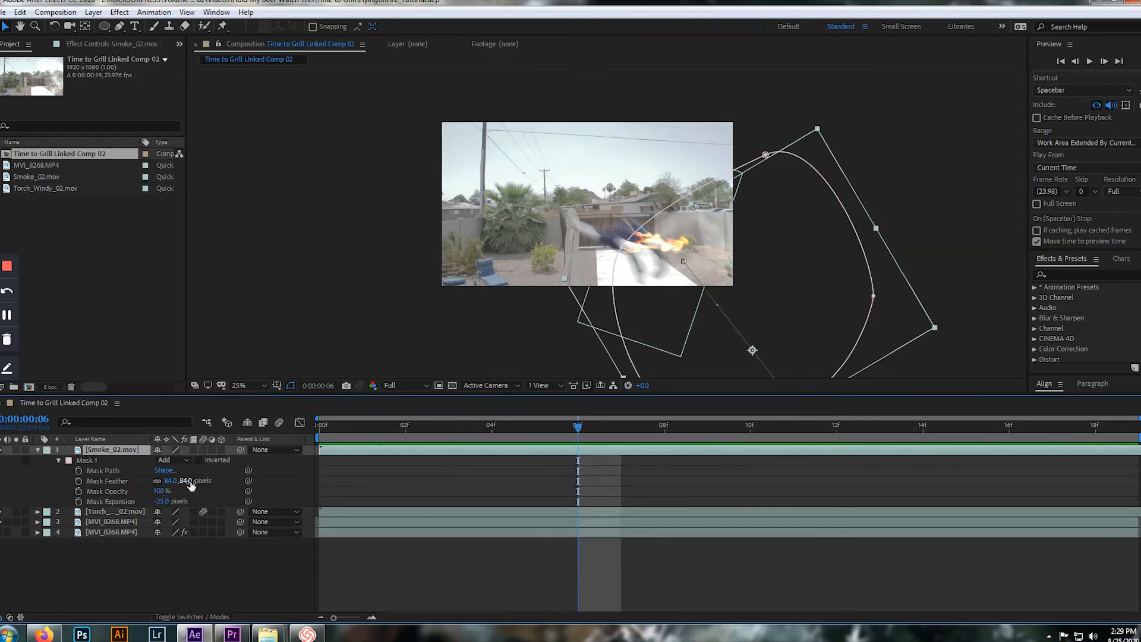
left_click_drag(188, 480, 146, 499)
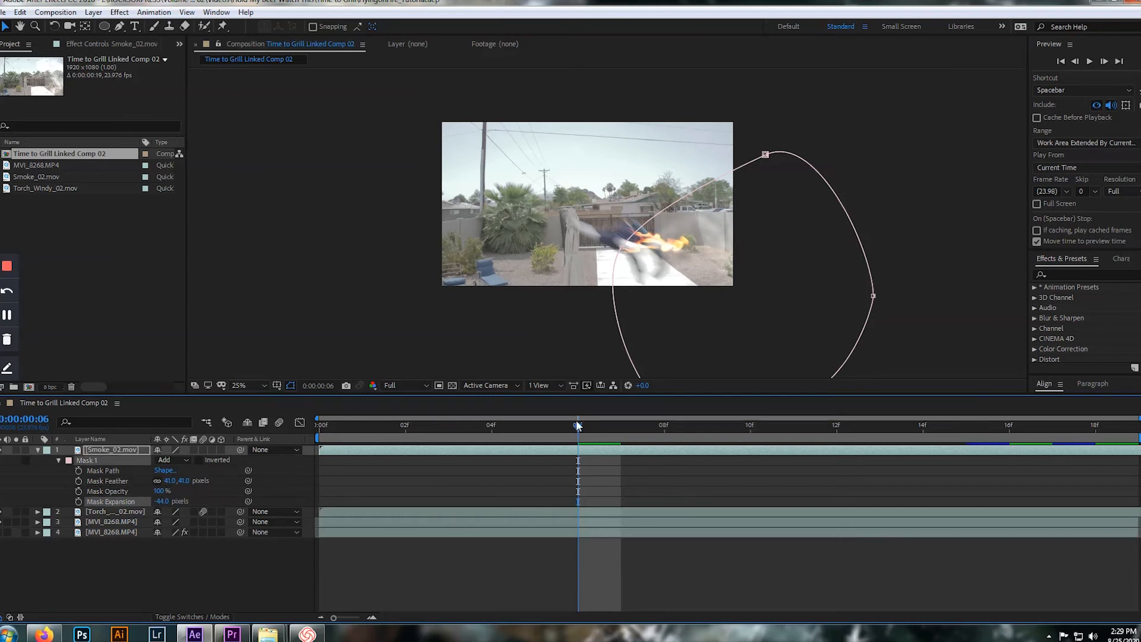
Show the smoke layer's keyframes, play the animation from frame 2, and step through individual frames to examine the mask edge
left_click_drag(578, 426, 524, 427)
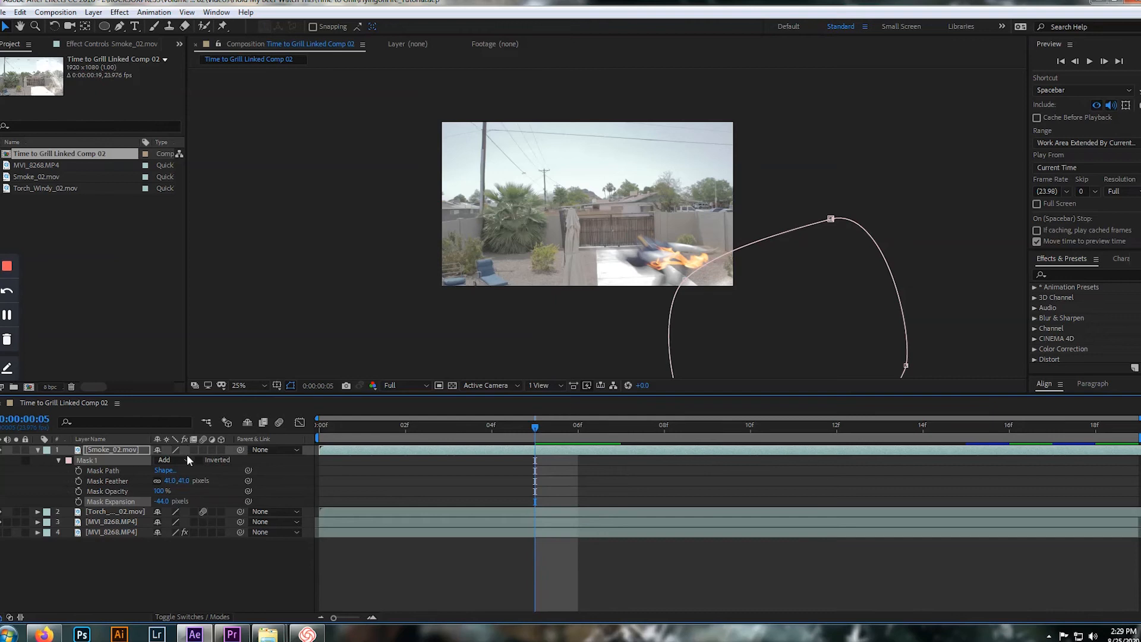
key("u")
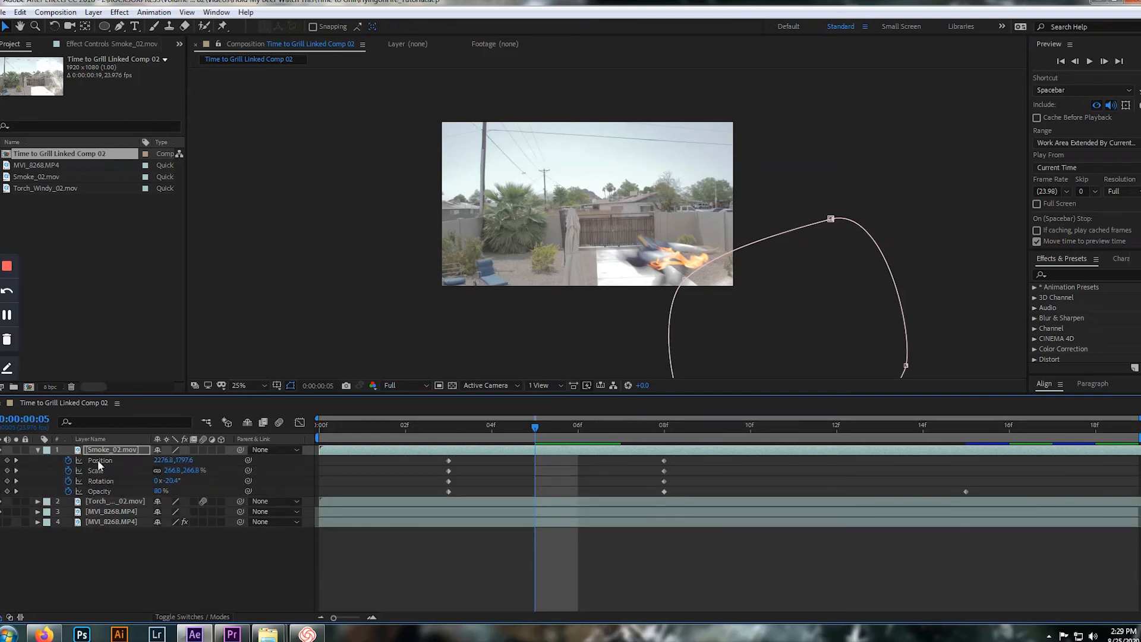
left_click_drag(533, 423, 405, 451)
key("space")
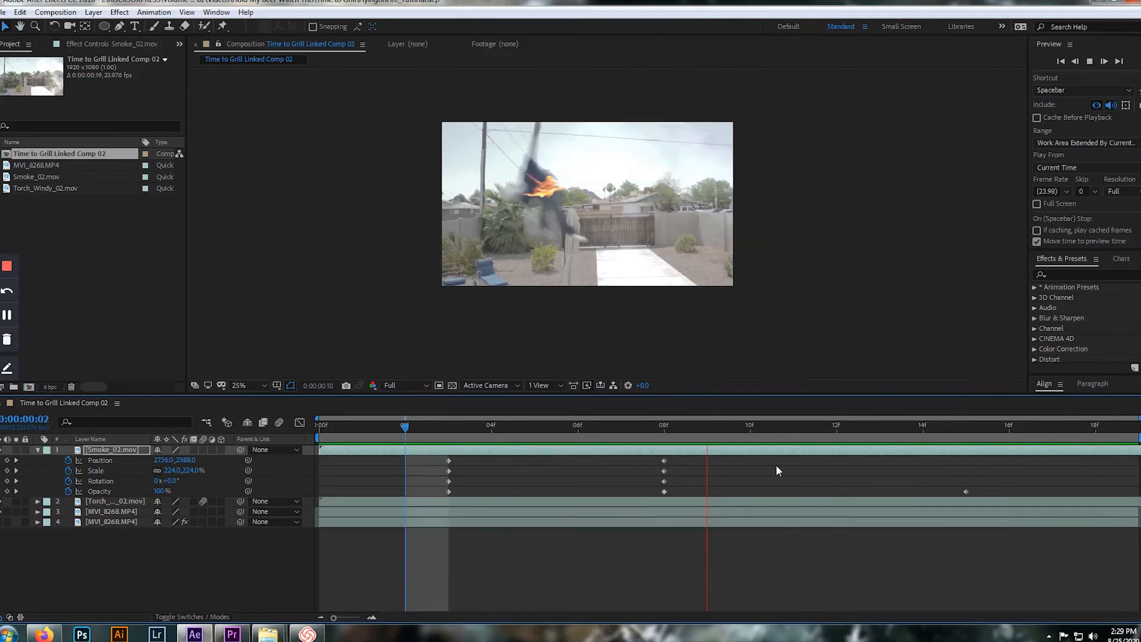
key("space")
key("Page_Up")
key("Page_Up")
key("Page_Up")
key("Page_Up")
key("Page_Up")
key("Page_Up")
key("Page_Up")
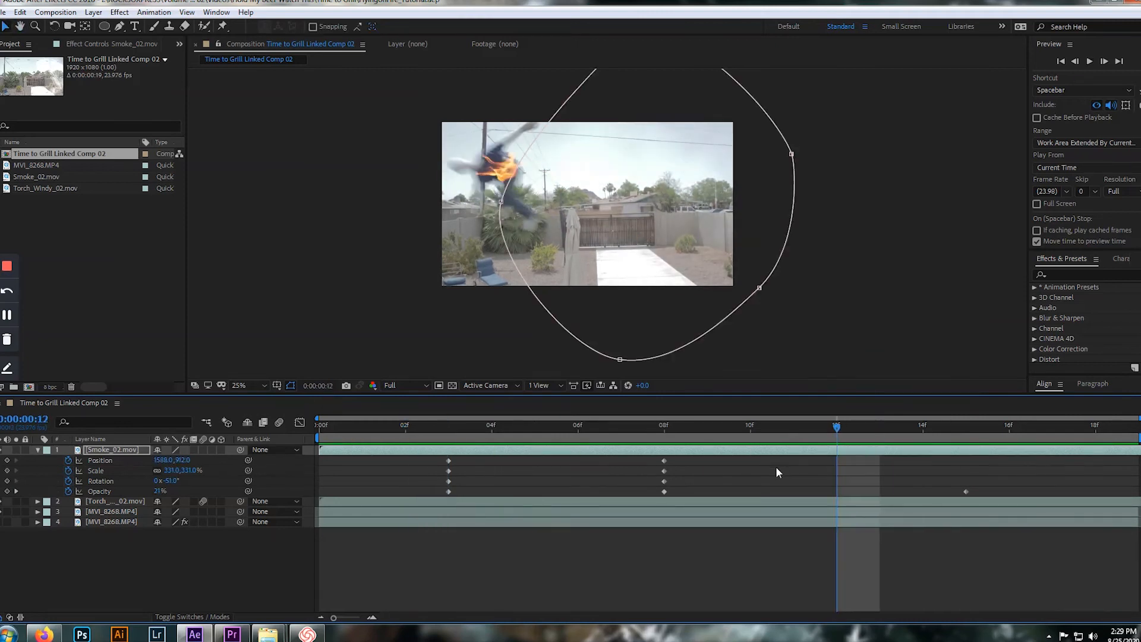
Set the smoke mask's feather to 67 pixels and expansion to -76 pixels at frame 7, and play the result
key("Page_Down")
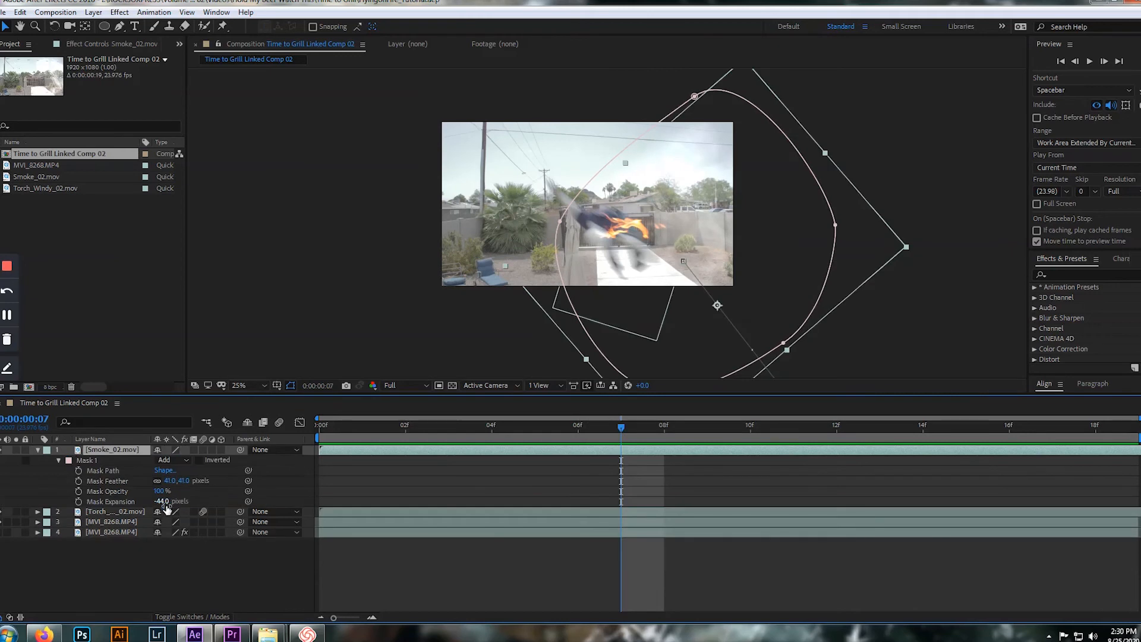
left_click_drag(178, 480, 148, 500)
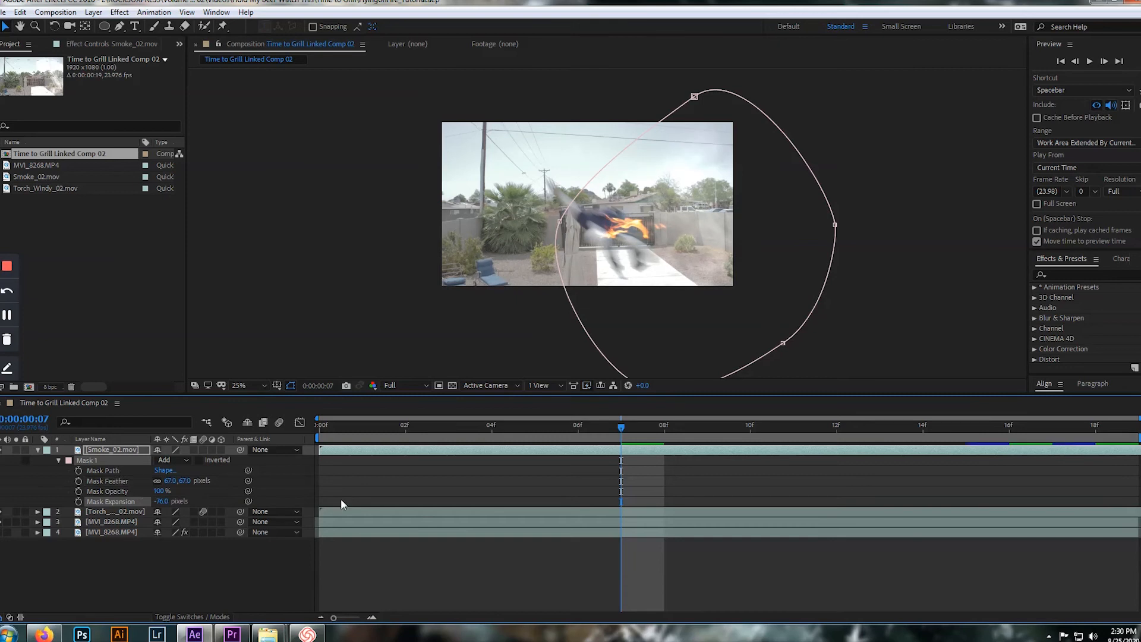
key("space")
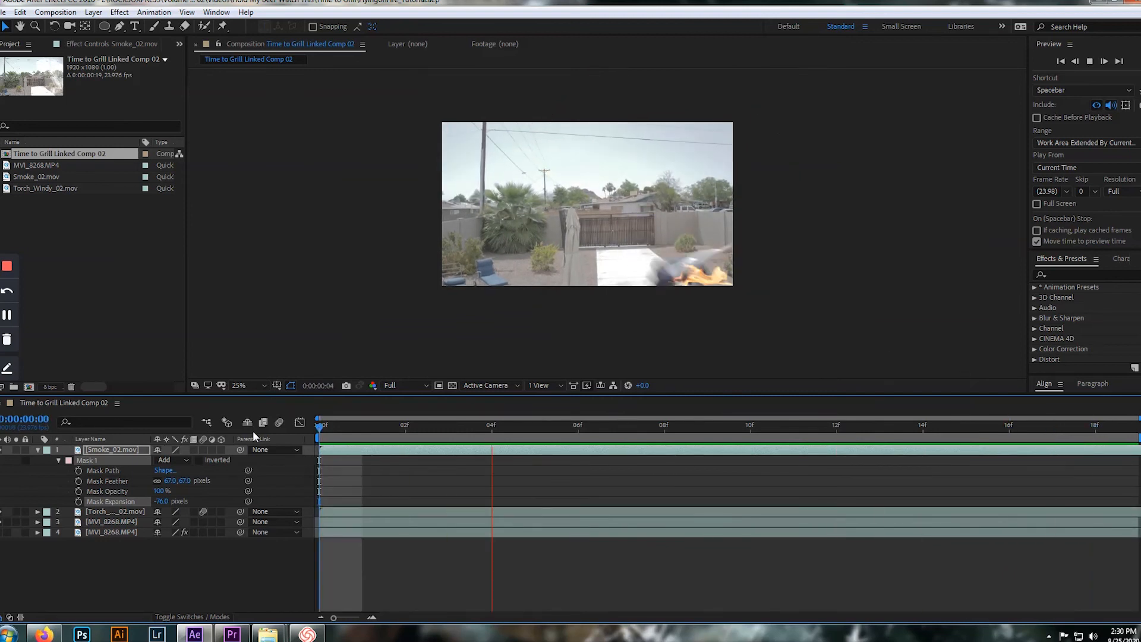
Show the smoke layer's keyframes and set its Scale at frame 8 to 300%
key("u")
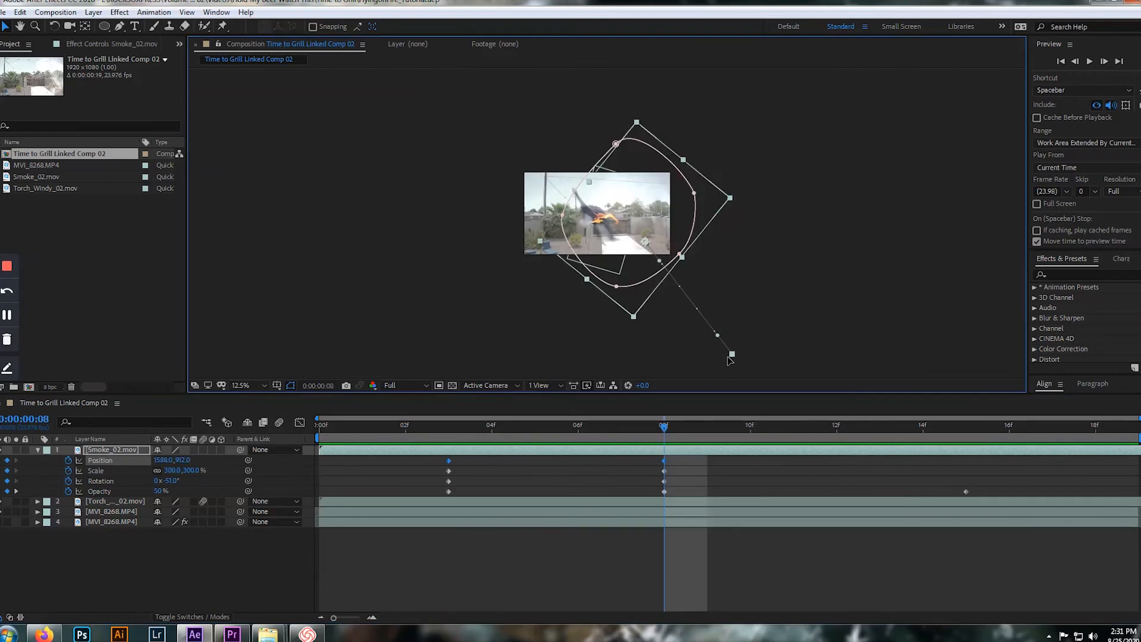
left_click_drag(732, 356, 711, 358)
key("ctrl+z")
left_click(540, 476)
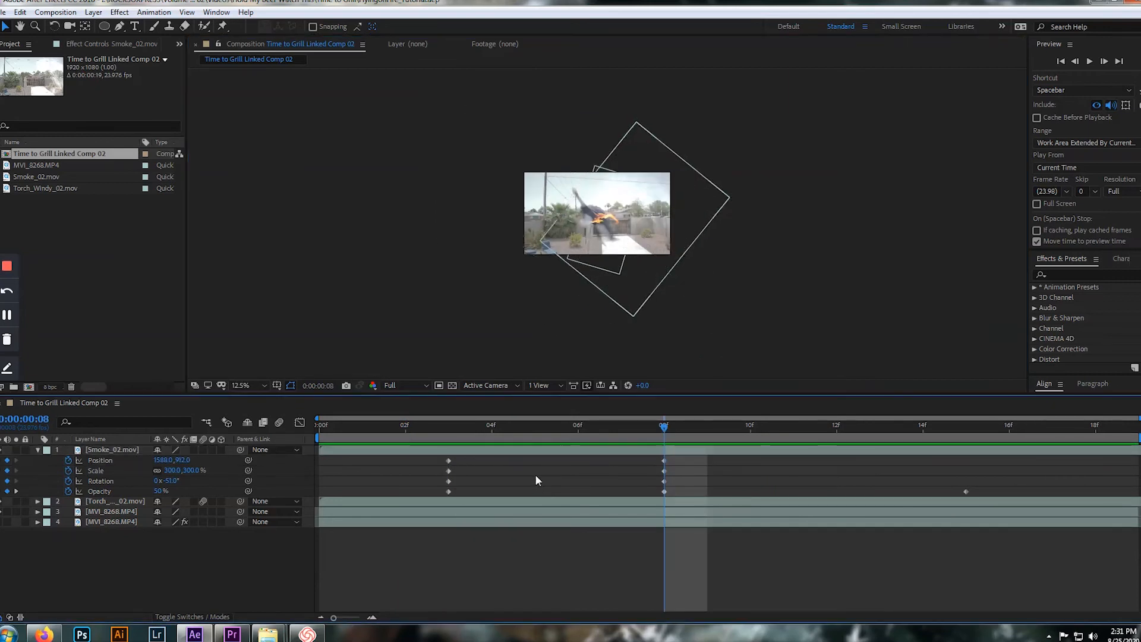
Move the smoke layer at its frame 3 Position keyframe to 2400, 2388 and play the animation
left_click(449, 460)
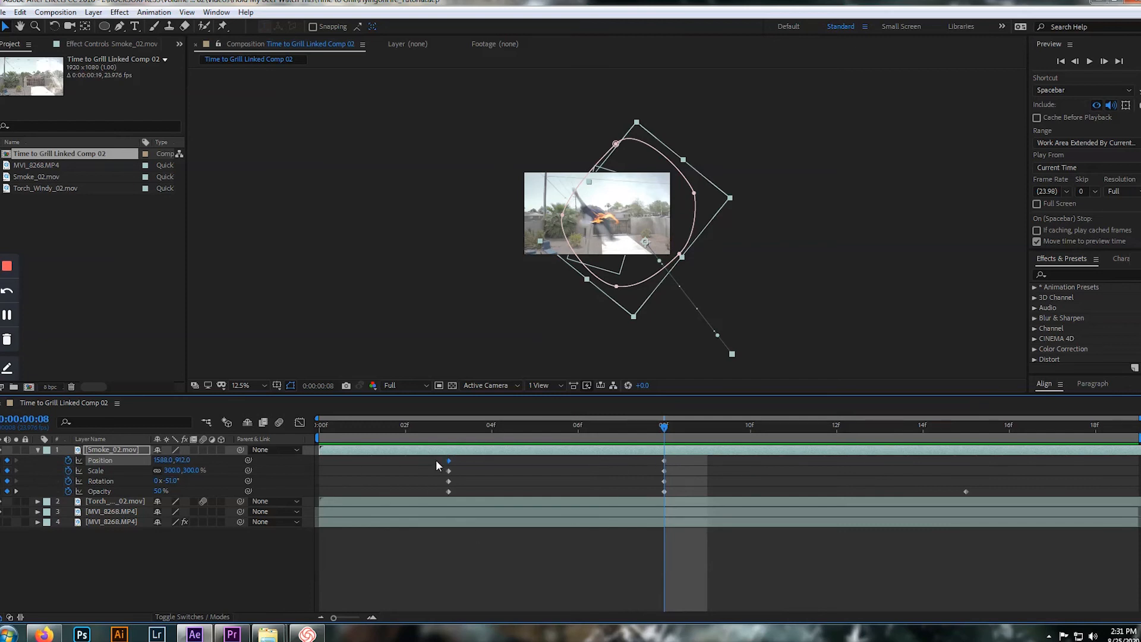
left_click(2, 460)
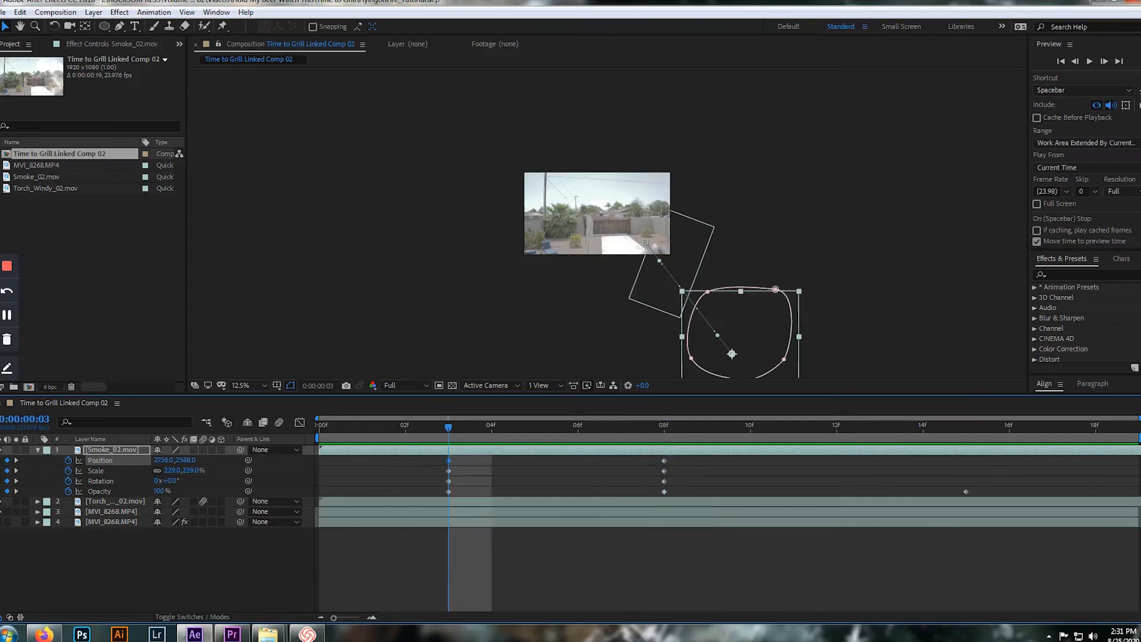
left_click_drag(735, 356, 707, 355)
key("period")
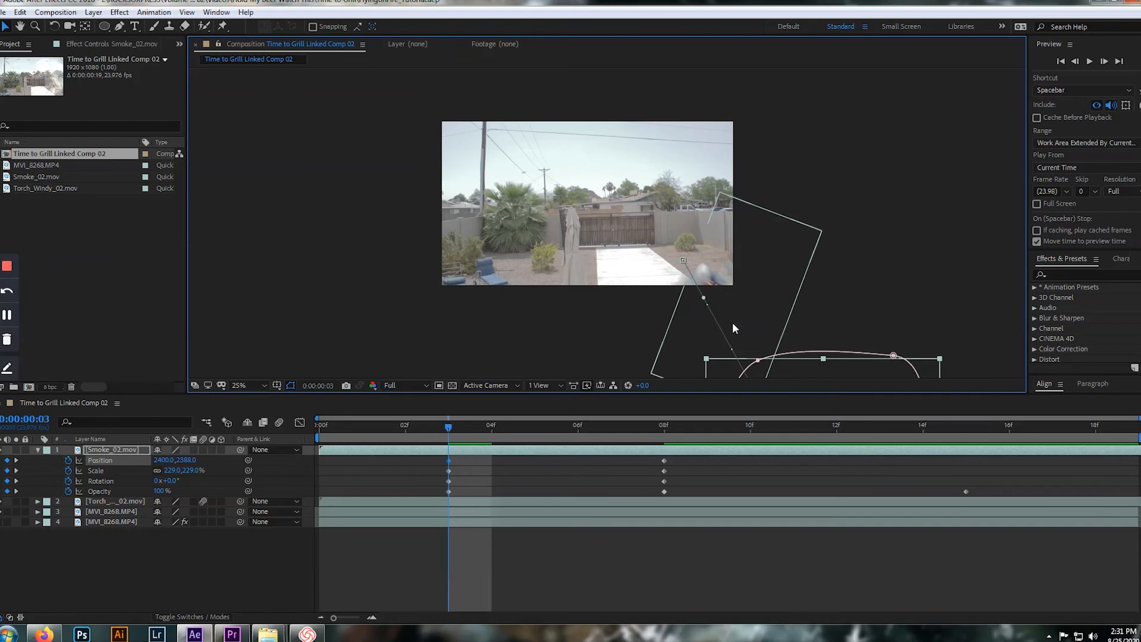
key("comma")
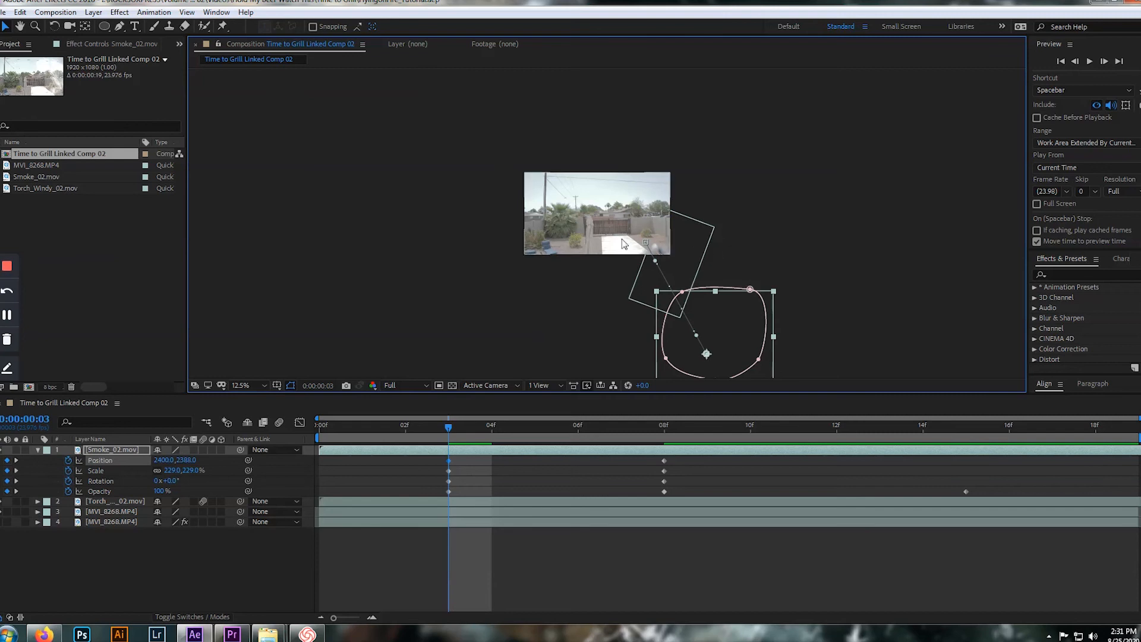
key("period")
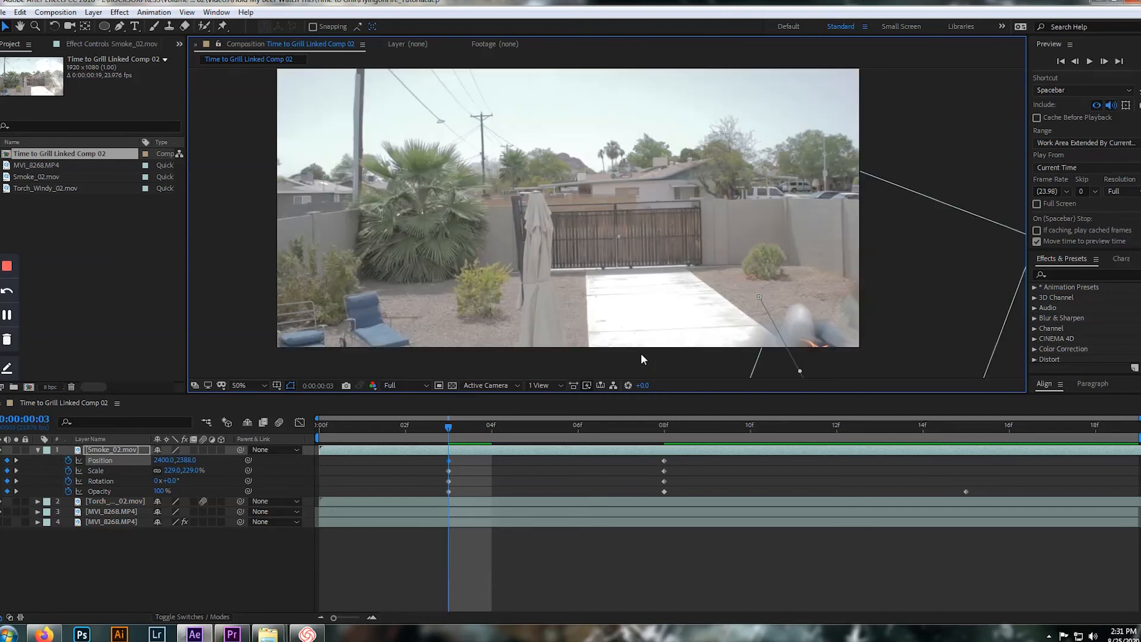
key("space")
key("comma")
key("comma")
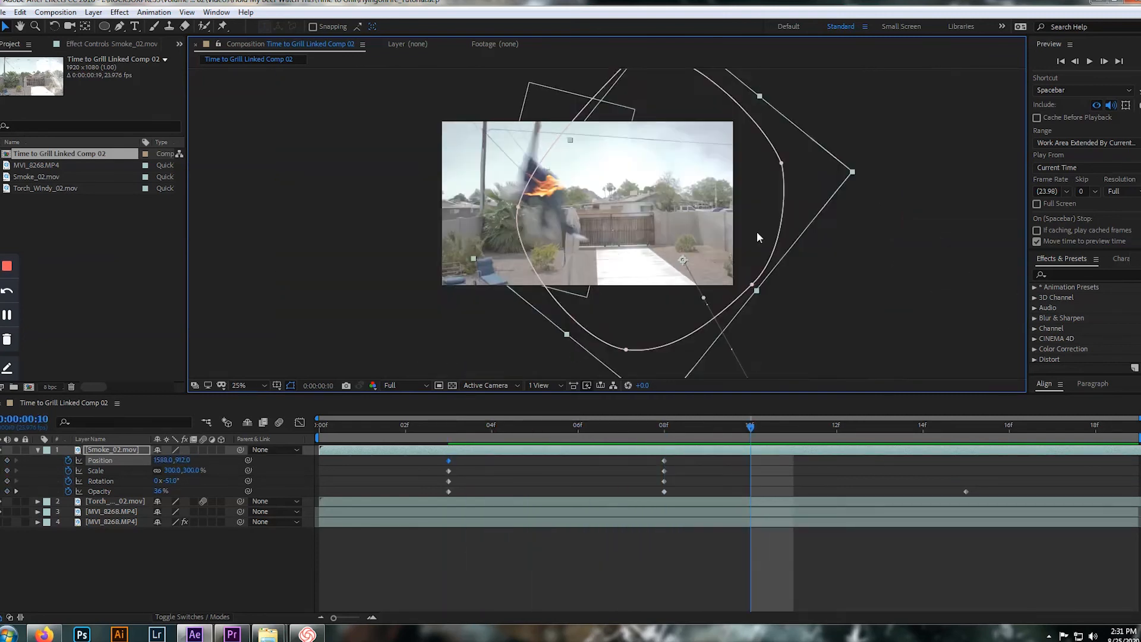
key("period")
key("space")
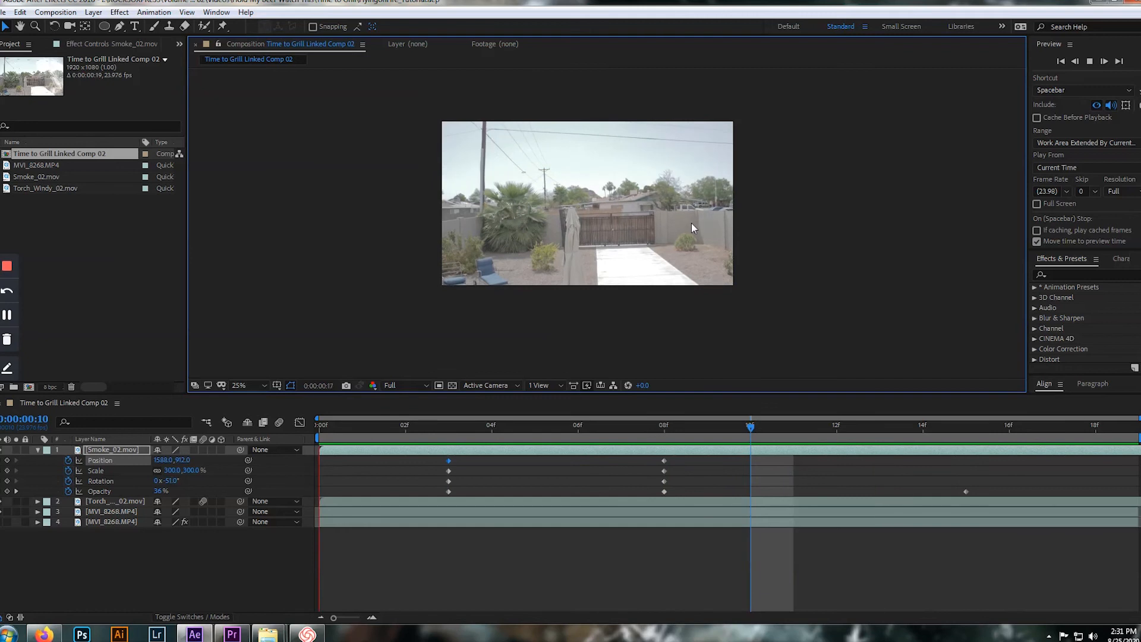
key("space")
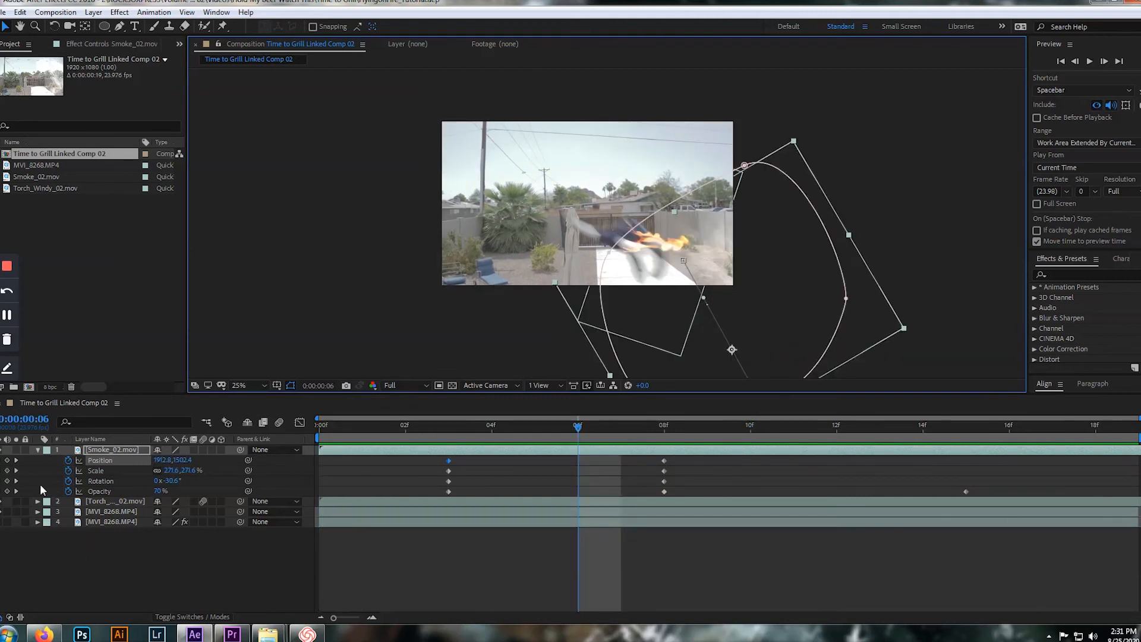
Bend the smoke layer's motion path between its frame 3 and frame 8 Position keyframes into a slight curve, and play the result
left_click(0, 460)
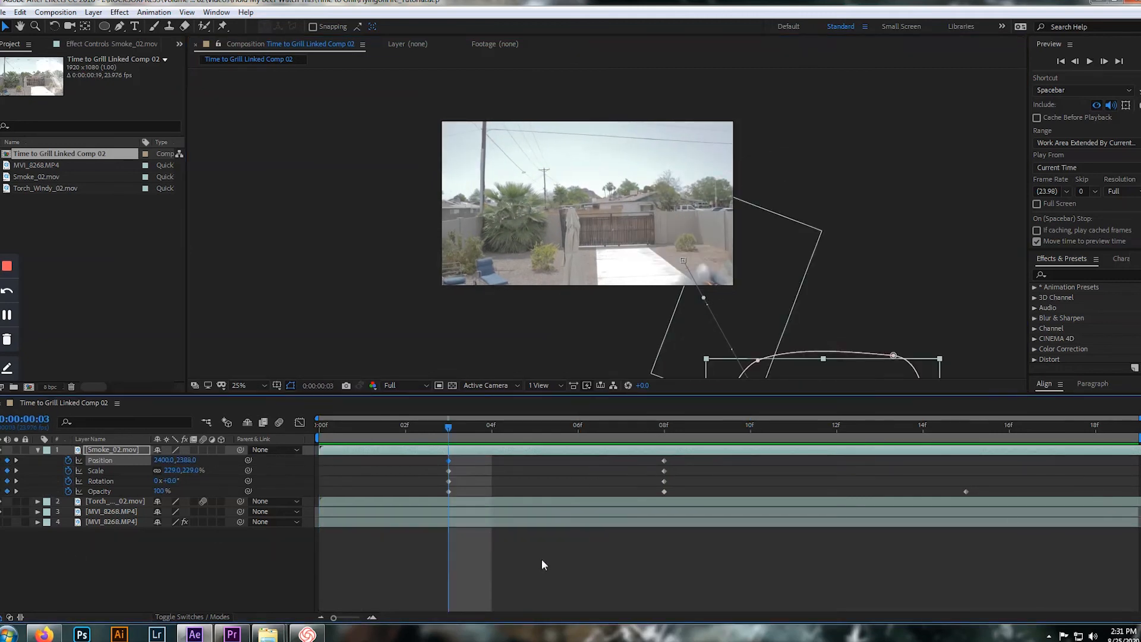
key("comma")
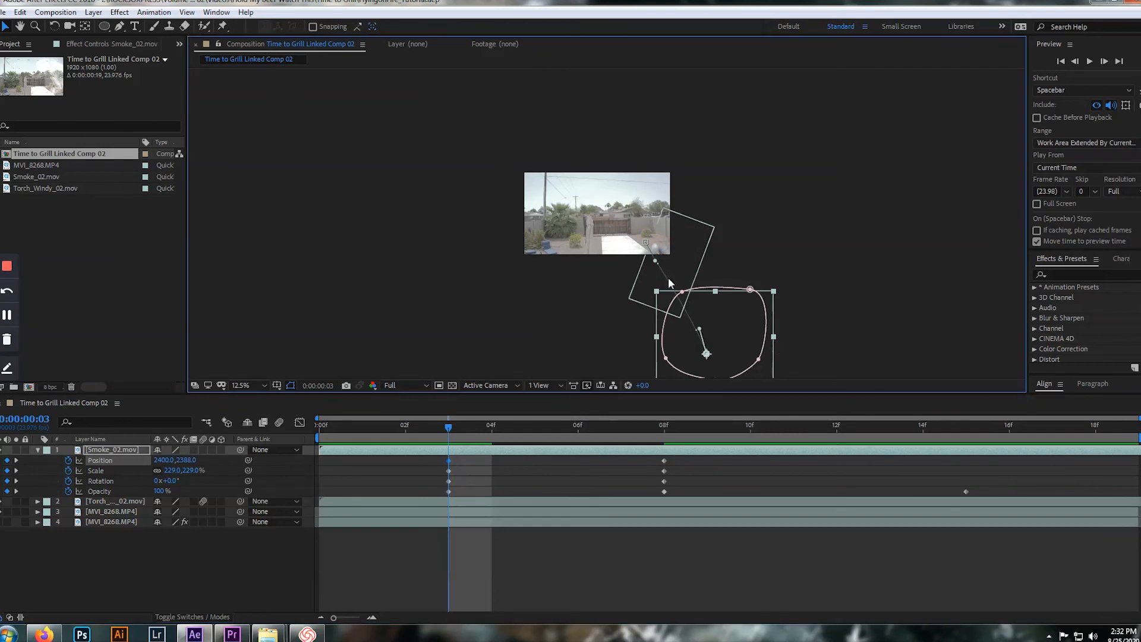
key("period")
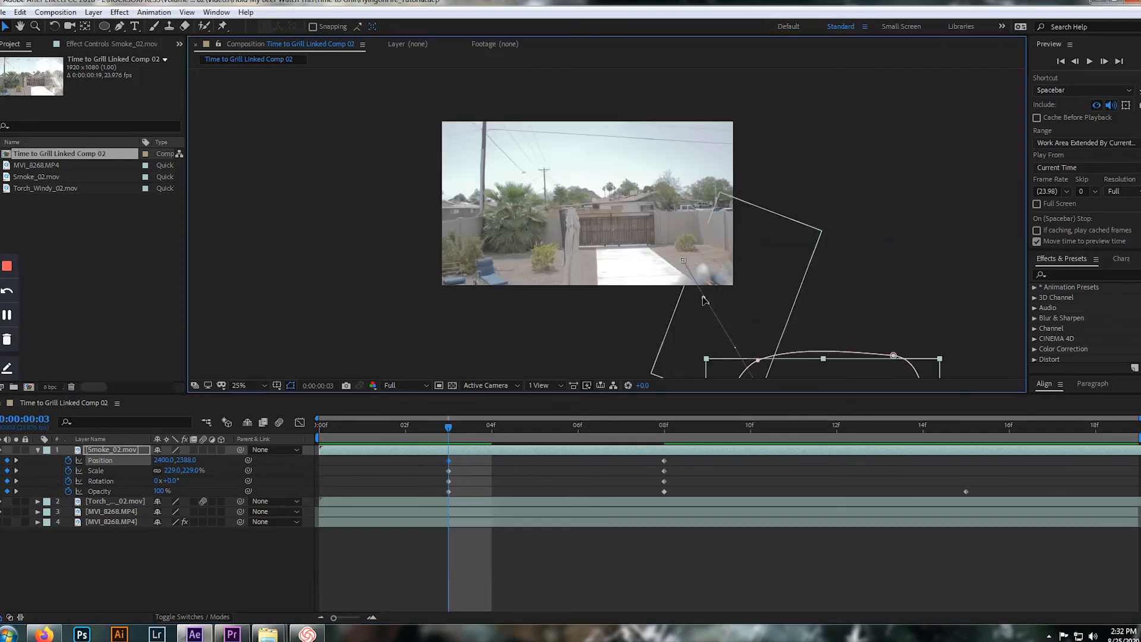
key("space")
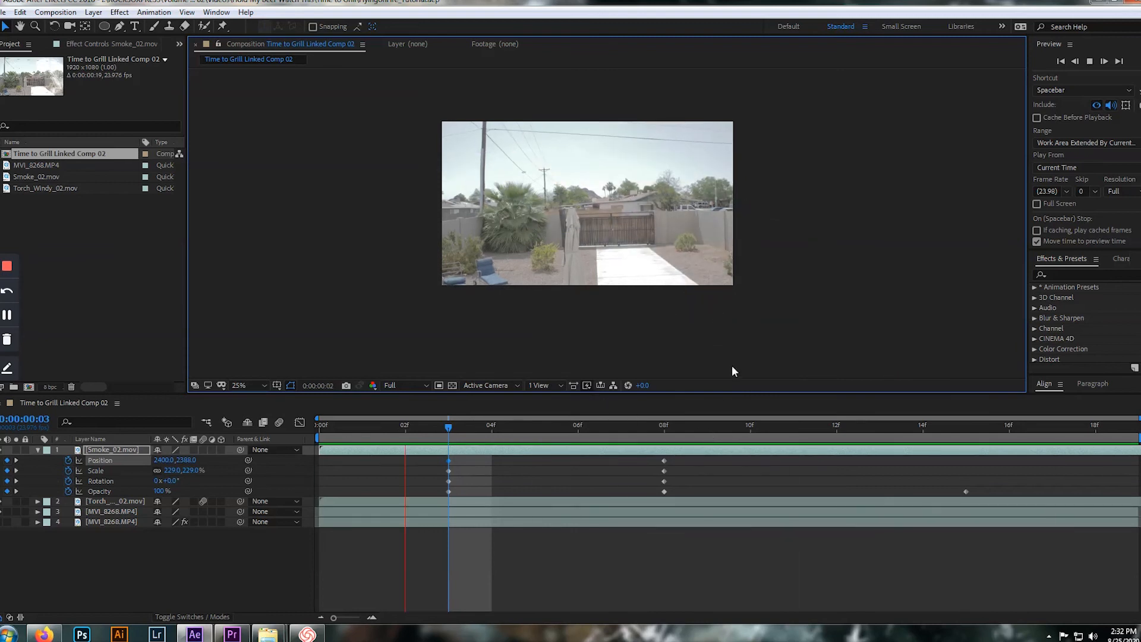
key("comma")
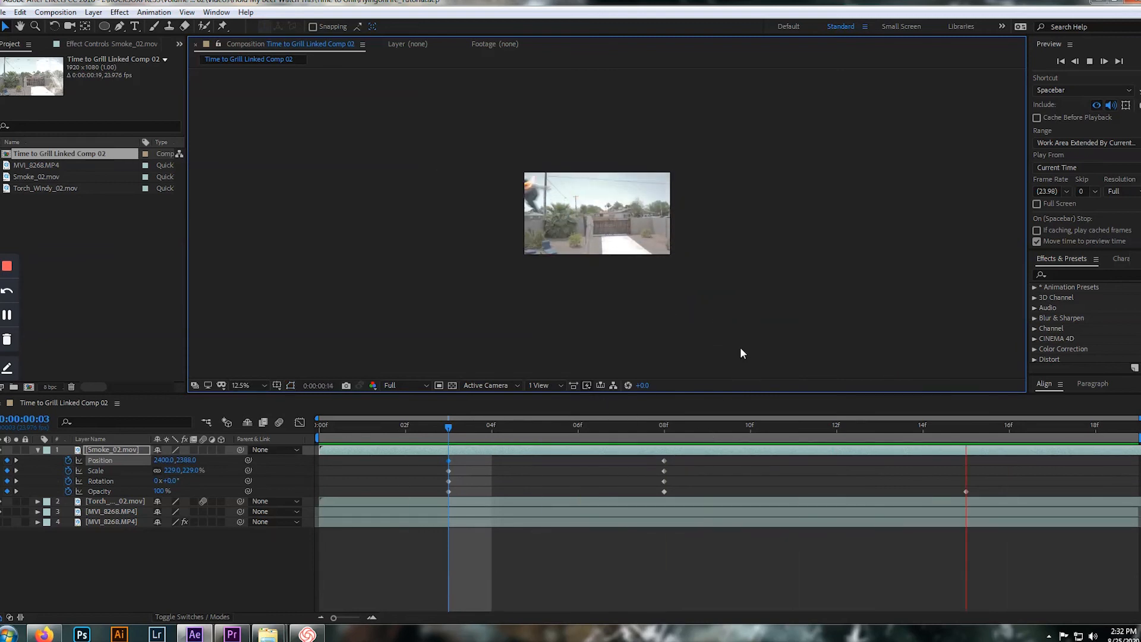
key("space")
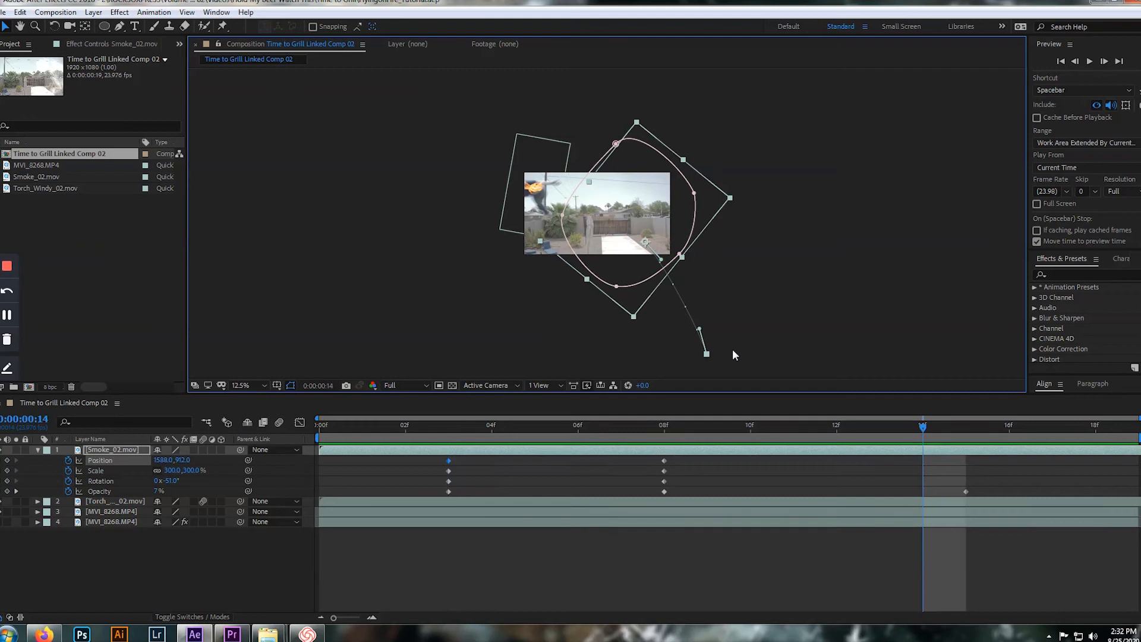
Duplicate the Smoke_02.mov layer, show the duplicate's keyframes, and play the animation from frame 2
left_click(38, 450)
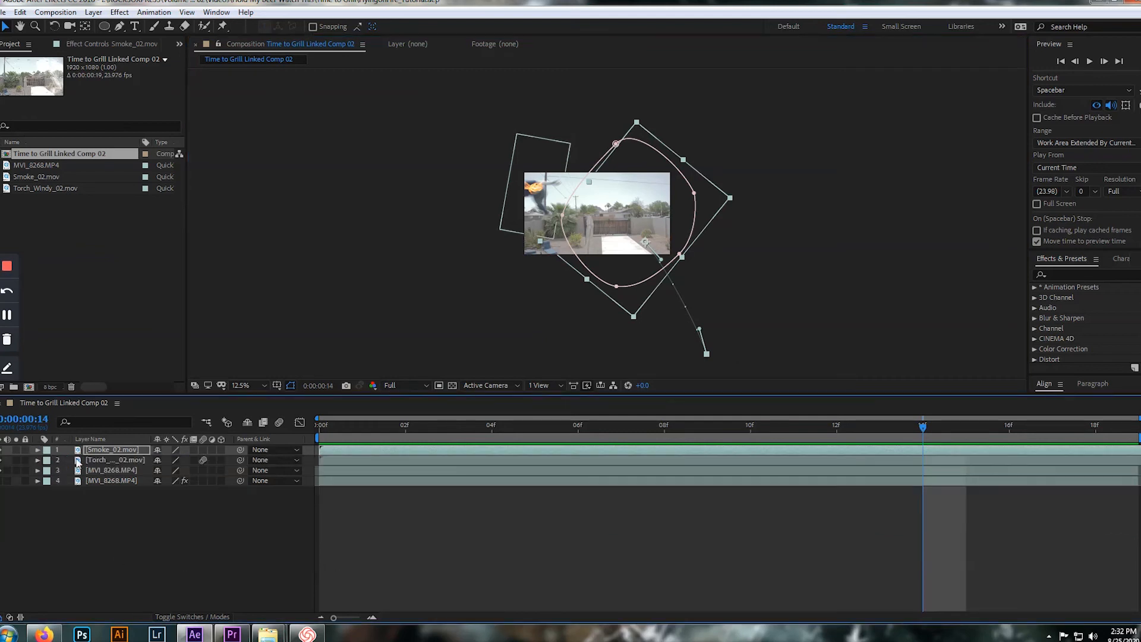
left_click(80, 451)
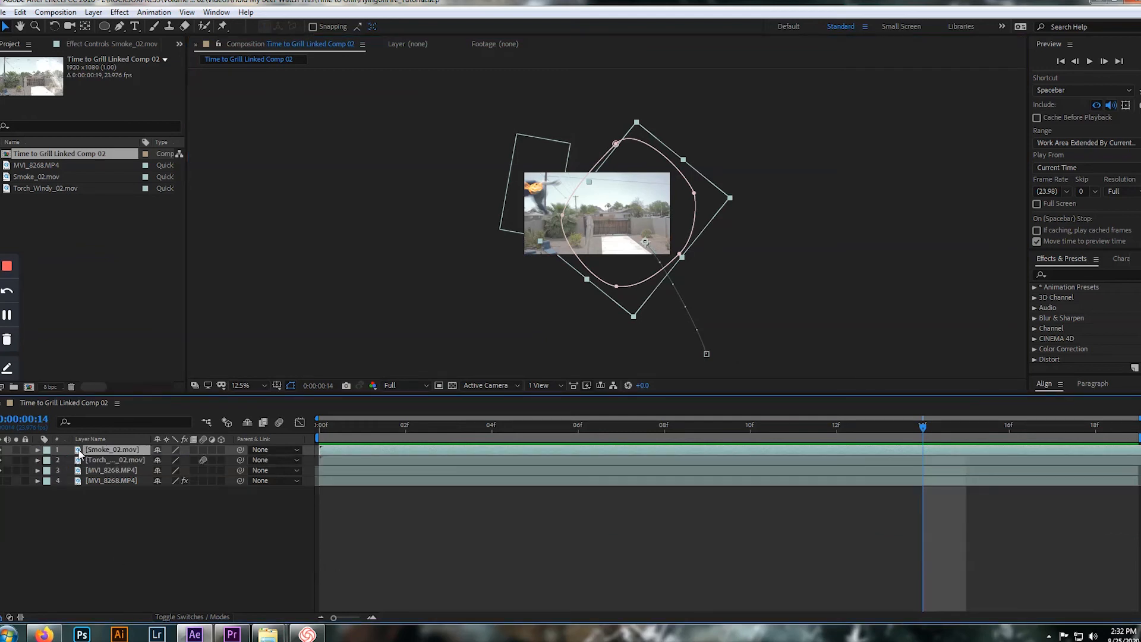
key("ctrl+d")
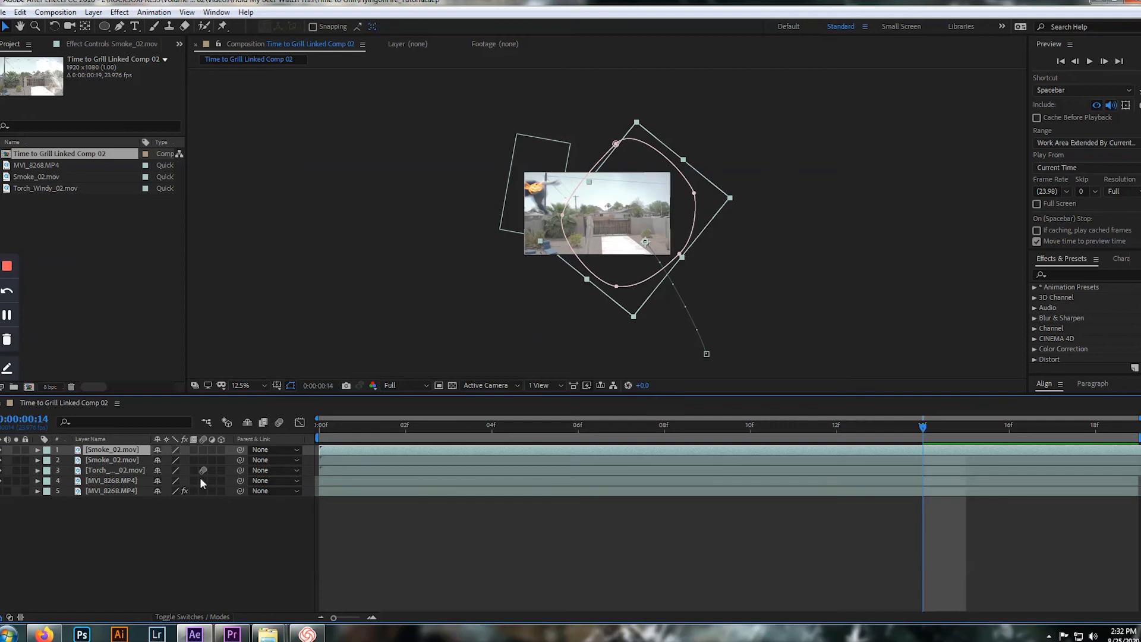
key("period")
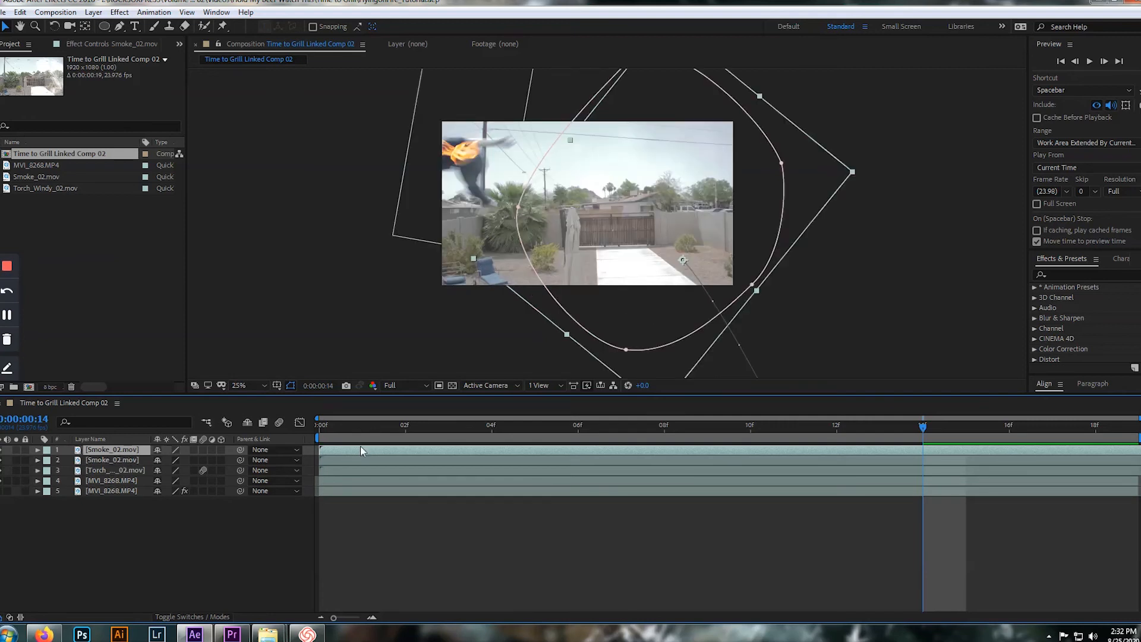
key("u")
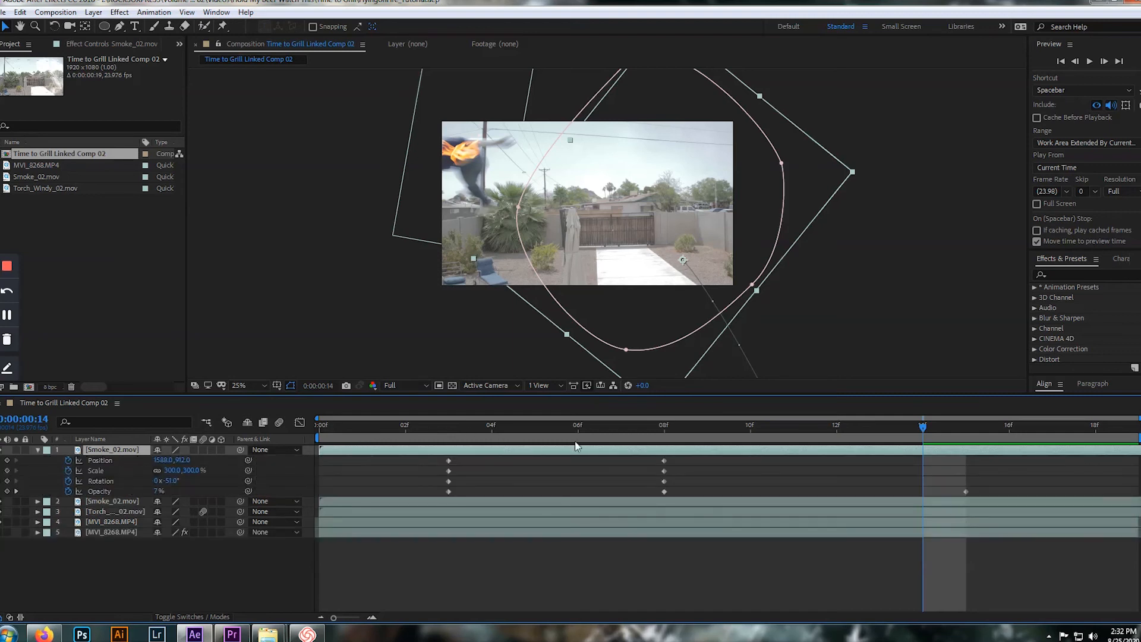
left_click_drag(915, 432, 395, 415)
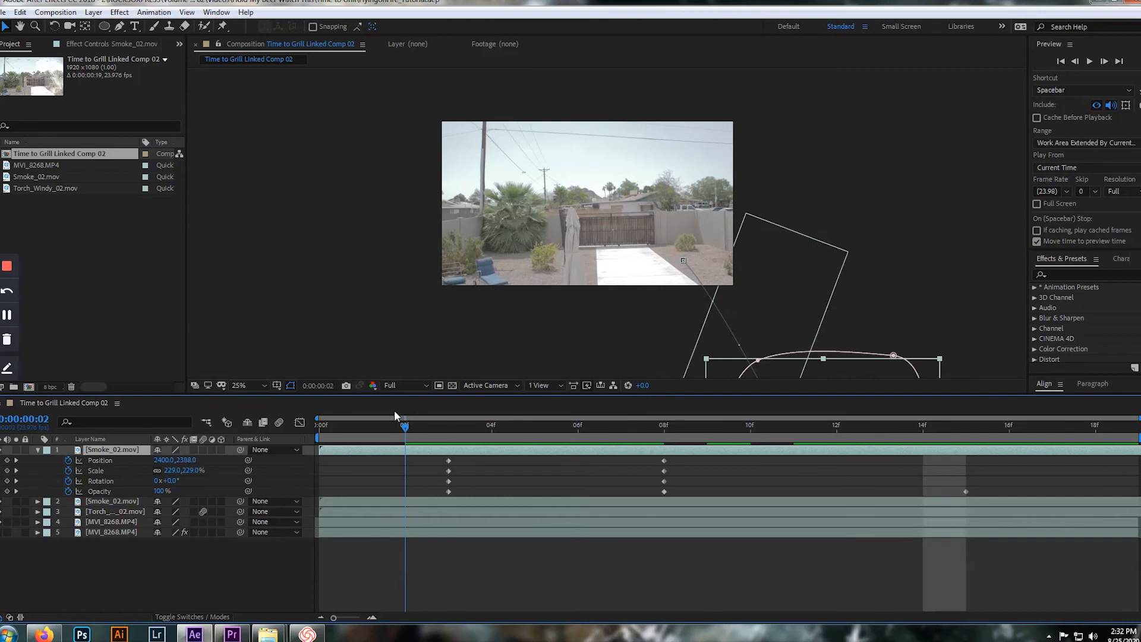
key("space")
key("space")
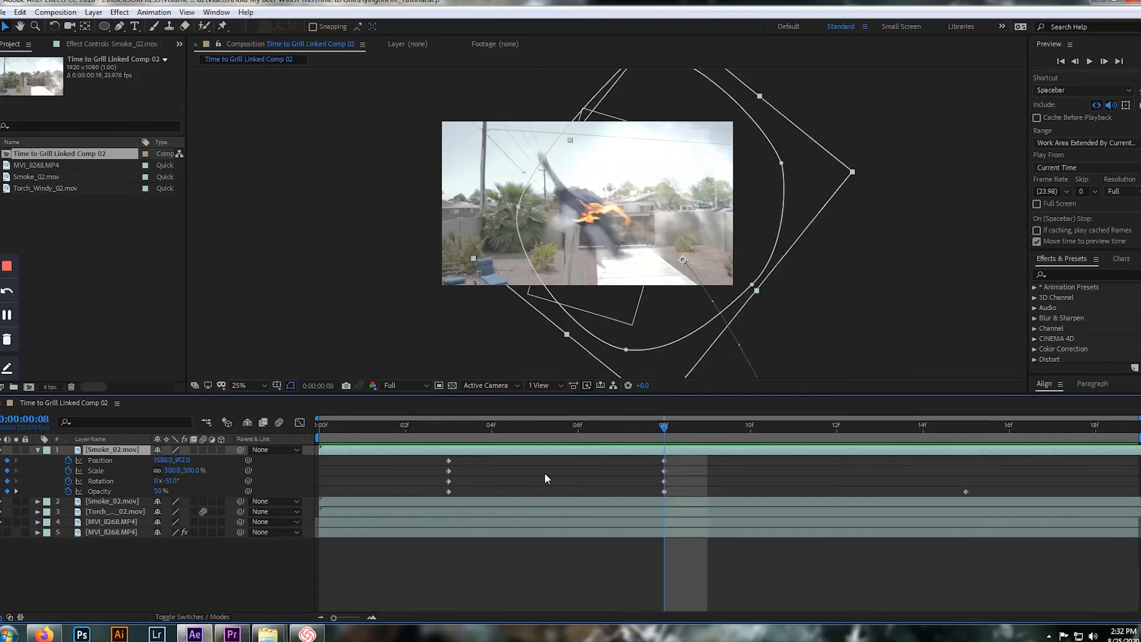
Shift the upper Smoke_02.mov layer one frame later and show the keyframes of both smoke layers
key("ctrl+d")
key("alt+Page_Down")
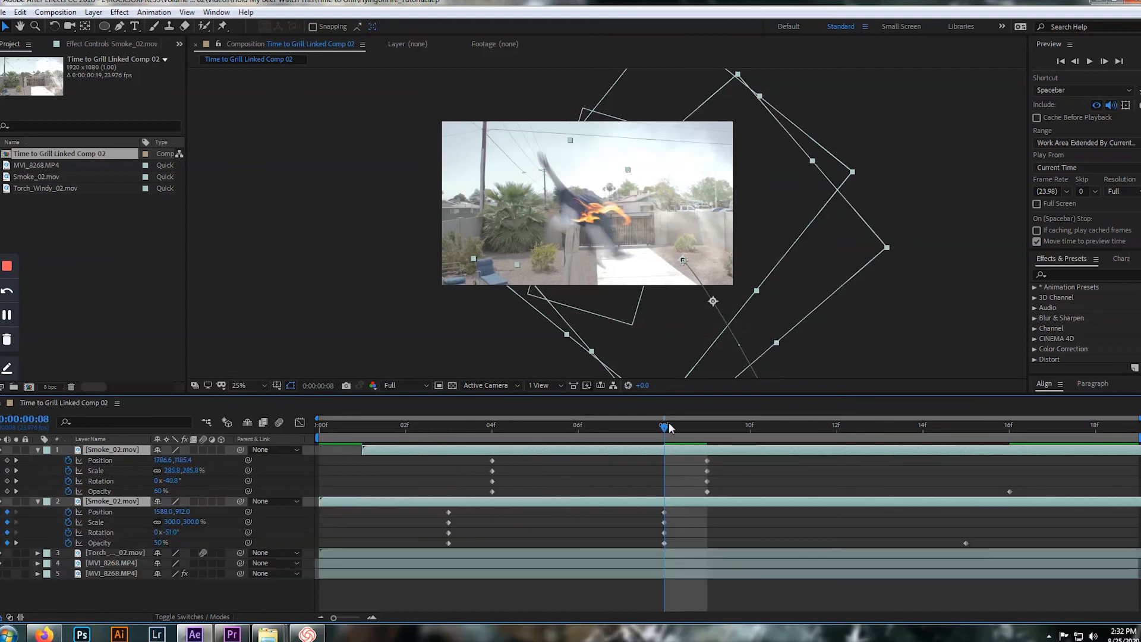
key("Page_Up")
key("Page_Up")
key("Page_Up")
key("Page_Up")
key("Page_Up")
key("Page_Up")
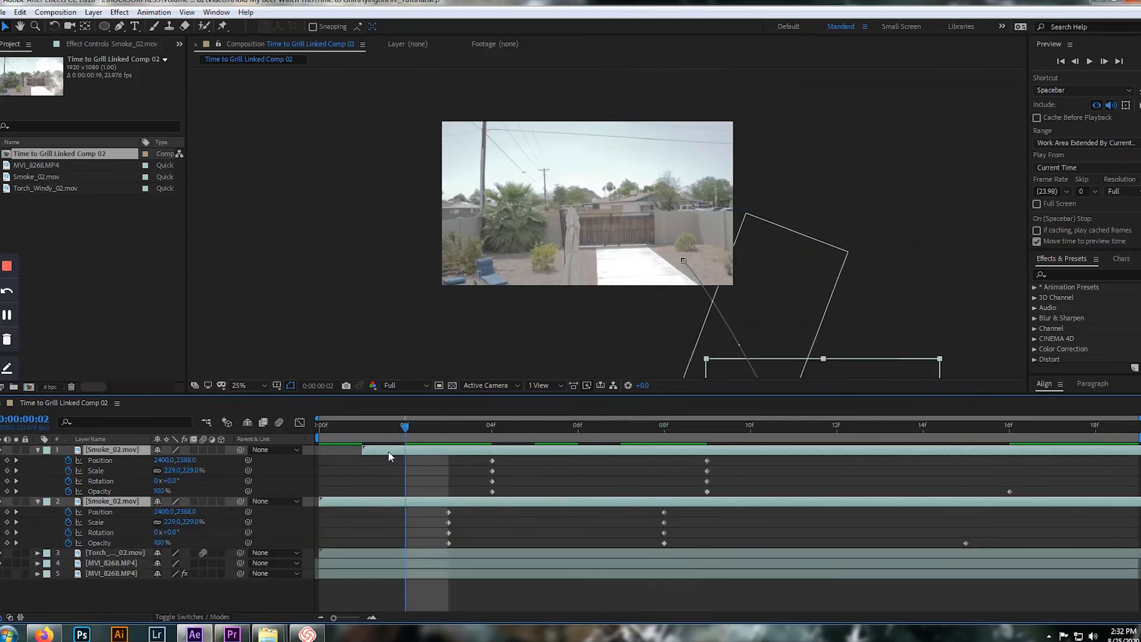
left_click_drag(405, 426, 297, 448)
left_click_drag(515, 450, 547, 451)
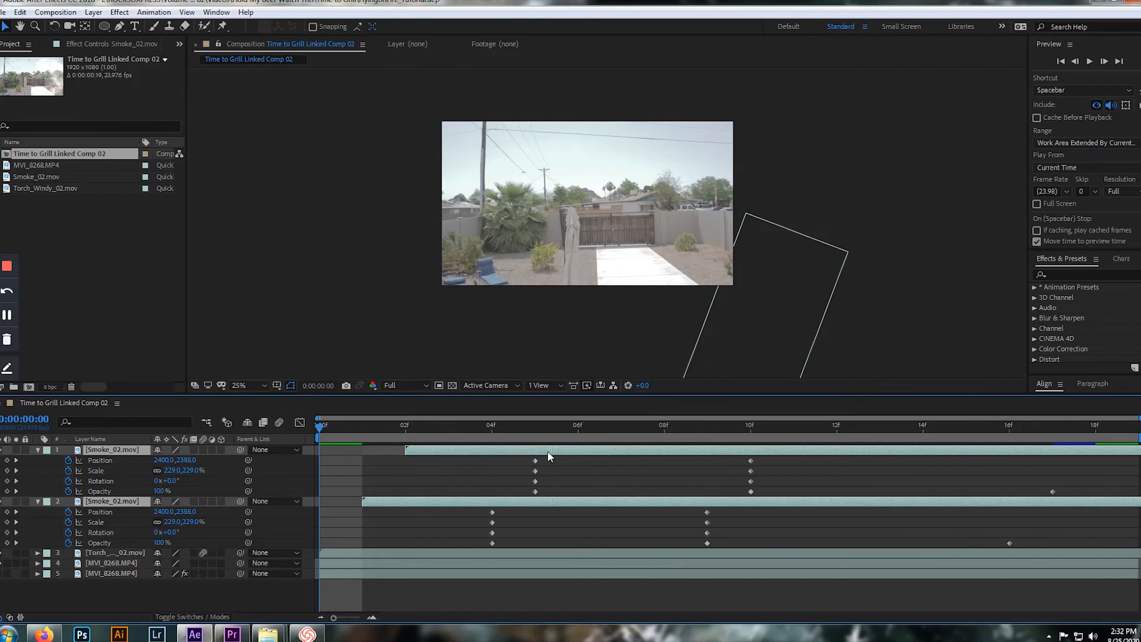
key("ctrl+z")
Shift only the upper Smoke_02.mov layer so it starts at frame 2, and play the result
left_click(513, 469)
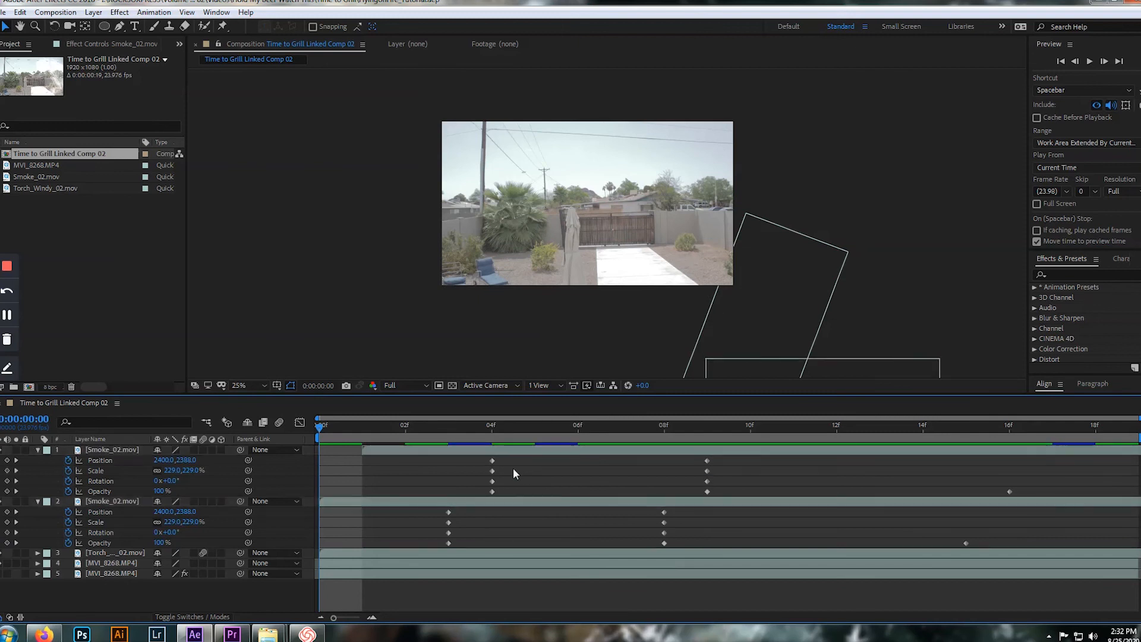
left_click_drag(511, 450, 529, 451)
key("space")
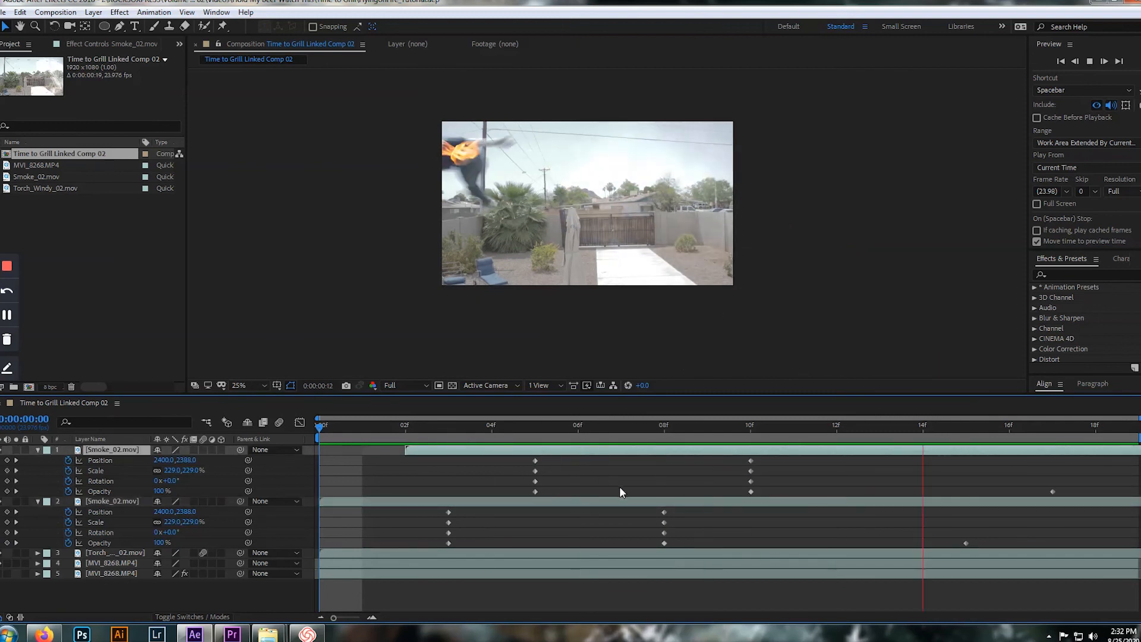
key("space")
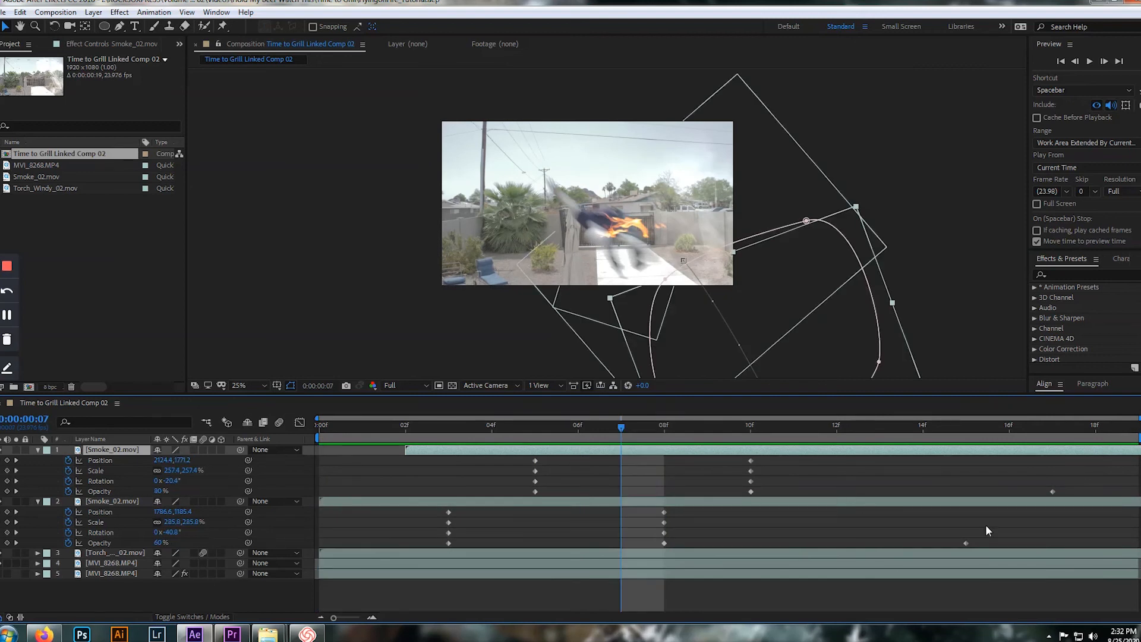
Move the upper smoke layer's last Opacity keyframe to the end of the composition and play the fade
left_click_drag(1053, 493, 1134, 501)
key("space")
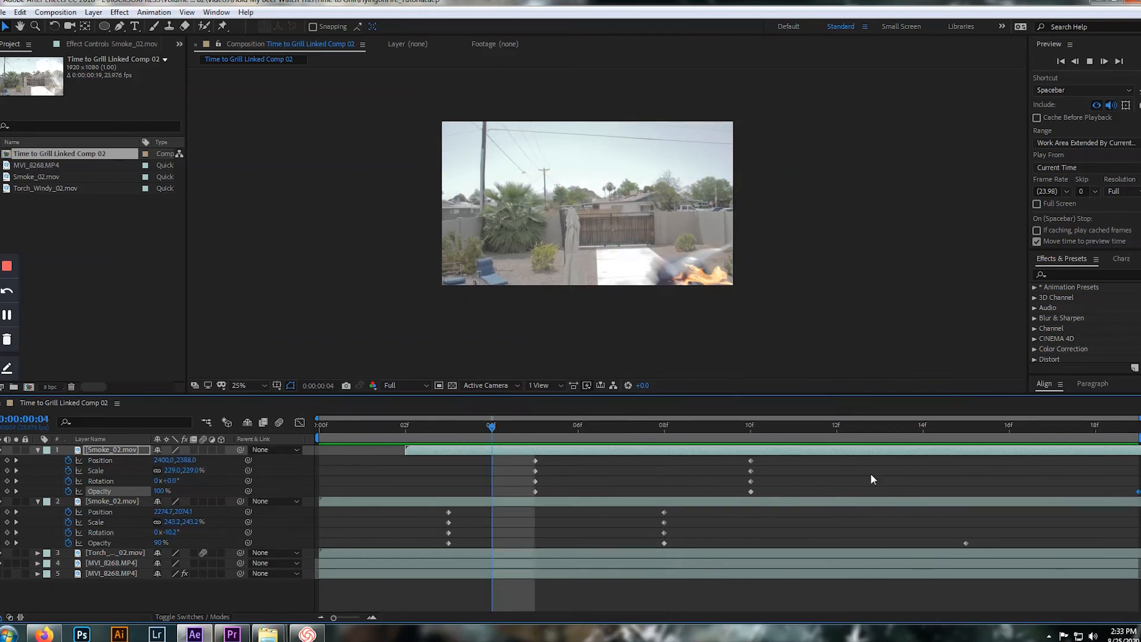
key("space")
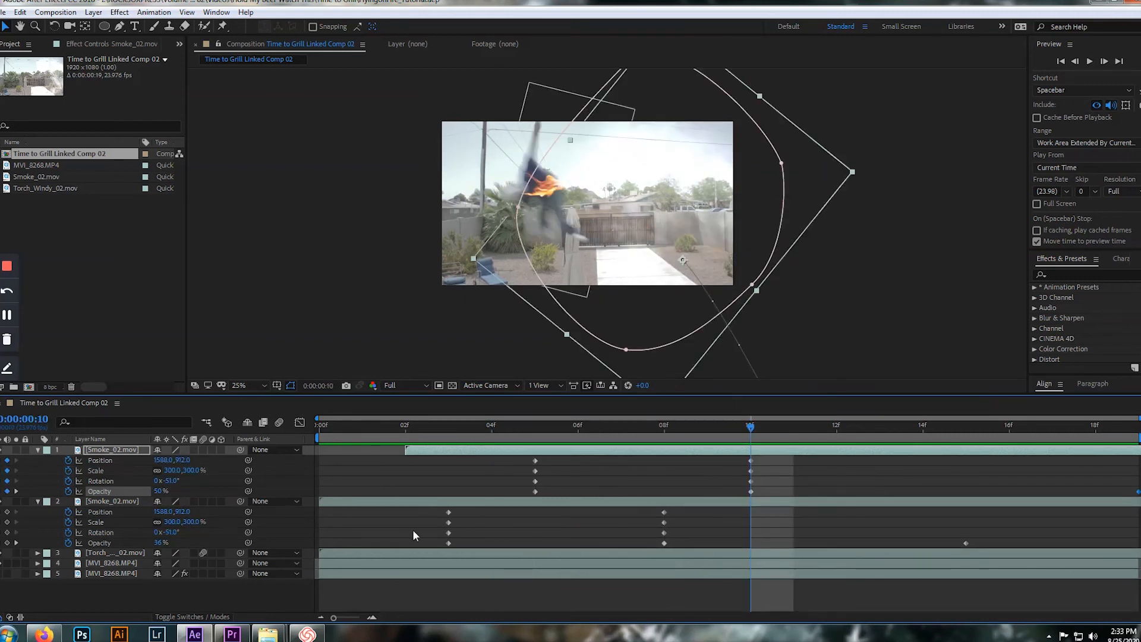
Move the upper smoke layer's Position keyframes together, placing it at 1000, 32 at frame 10, and play the result
left_click(98, 460)
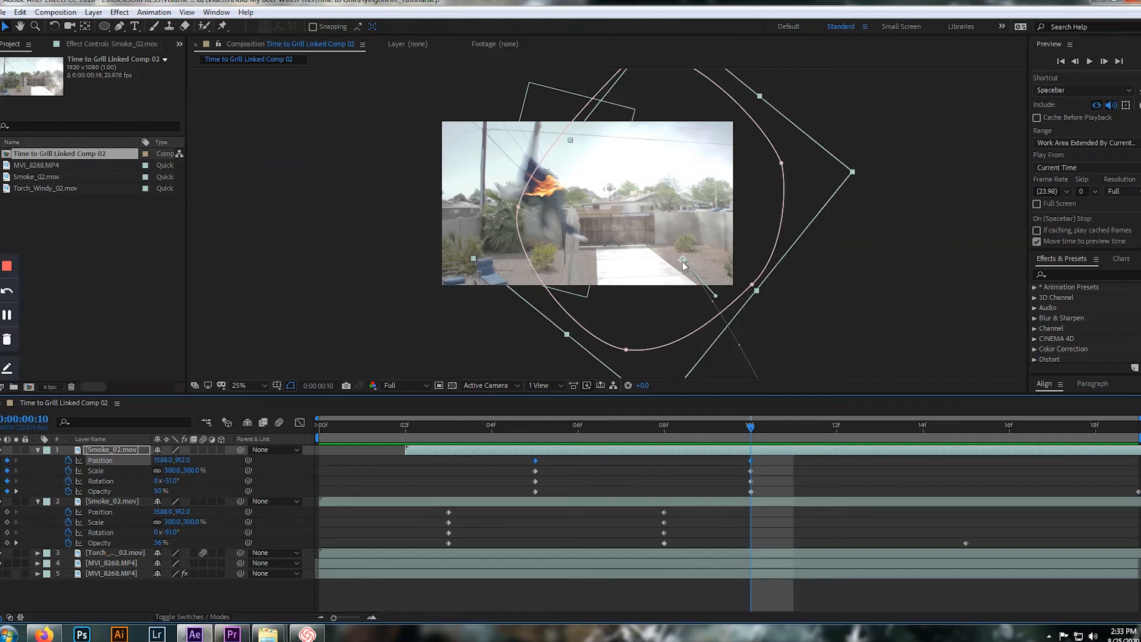
left_click_drag(682, 262, 592, 126)
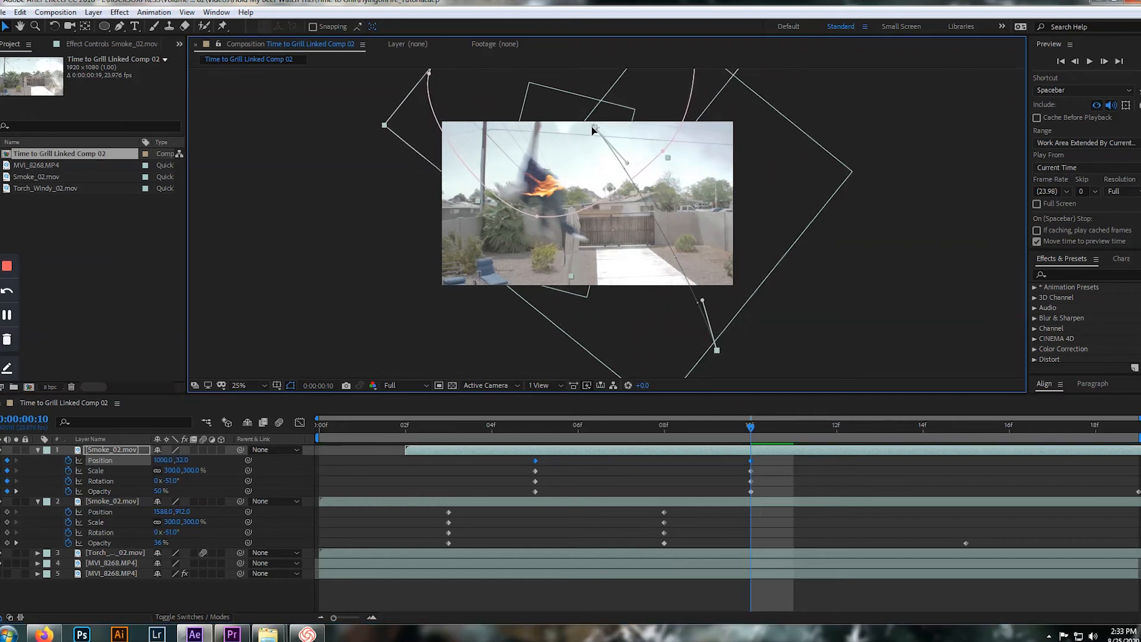
left_click_drag(752, 428, 493, 432)
key("space")
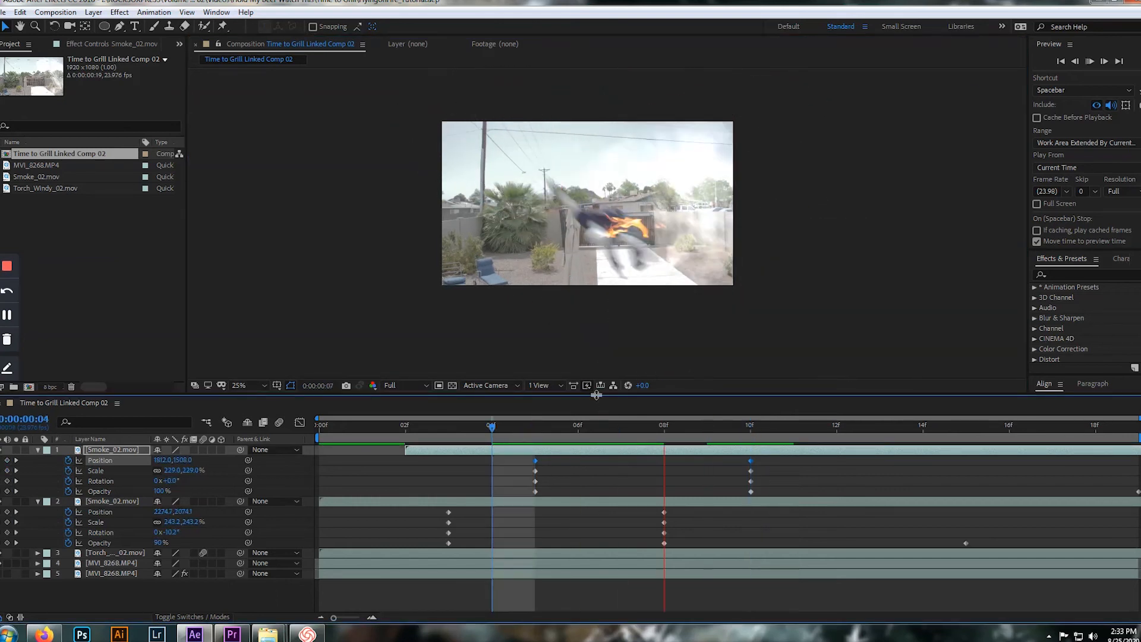
key("space")
key("space")
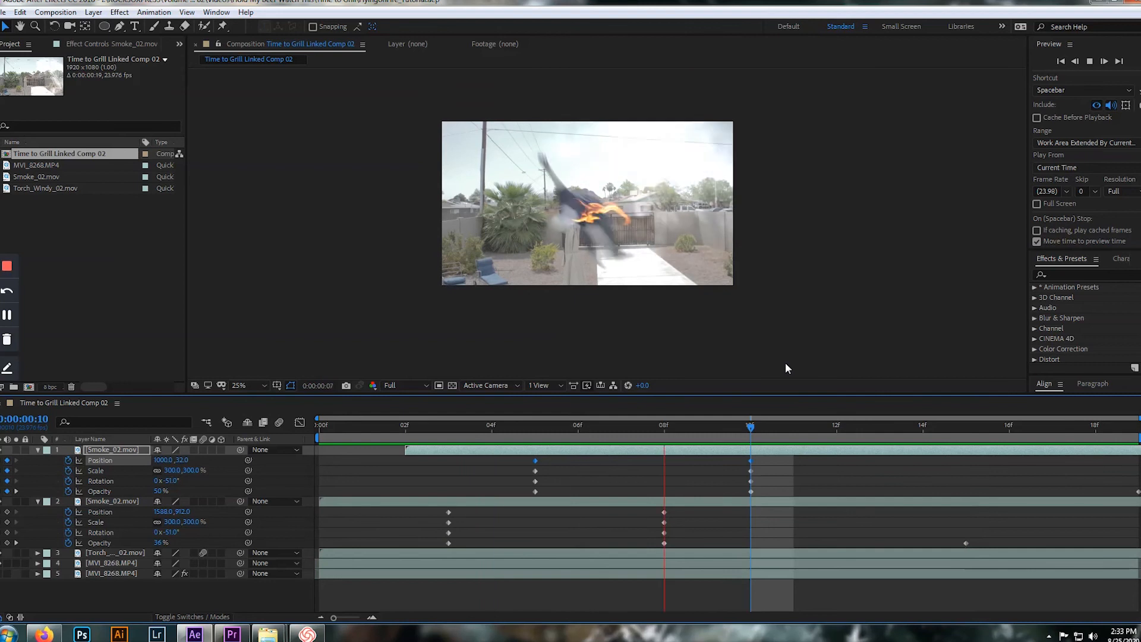
key("space")
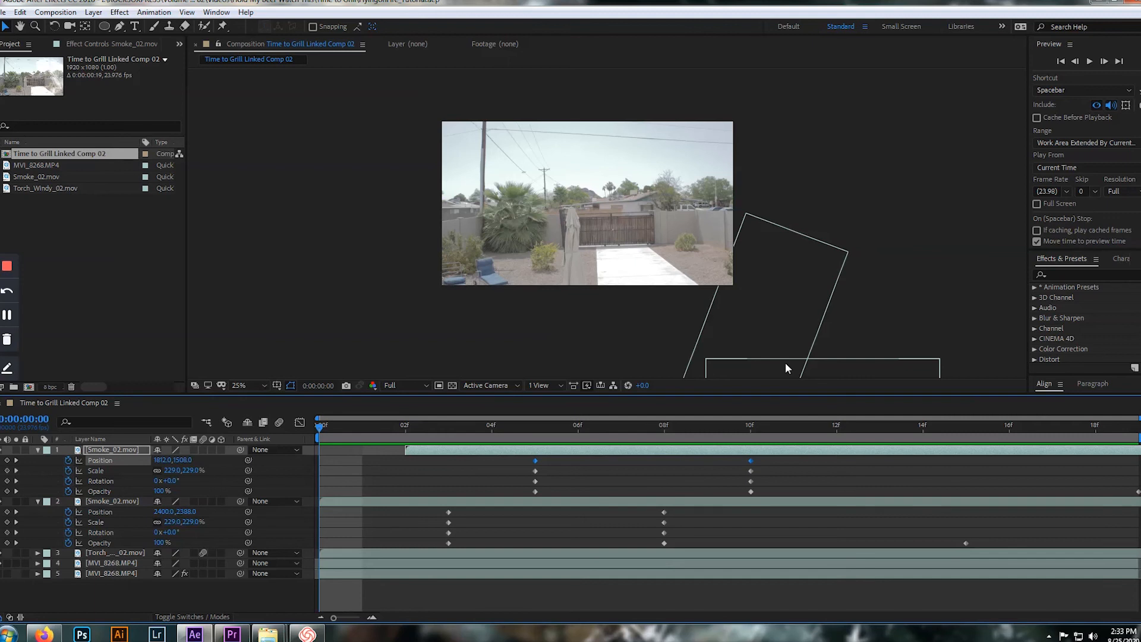
key("space")
Turn on motion blur for both Smoke_02.mov layers, enable it for the whole composition, and play the result
key("space")
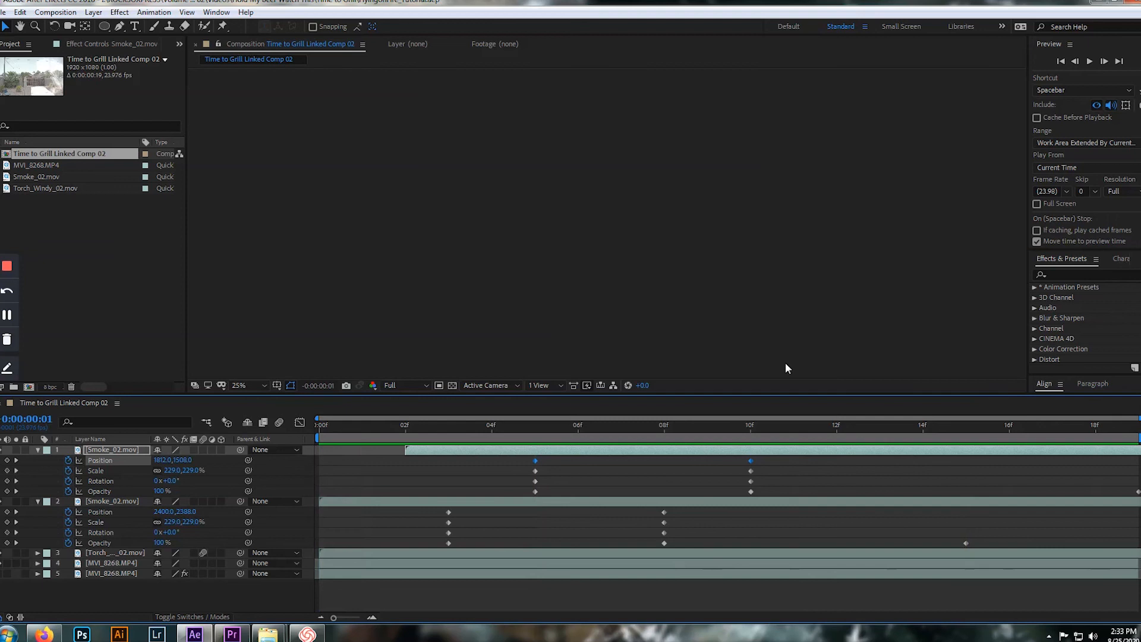
key("space")
key("space")
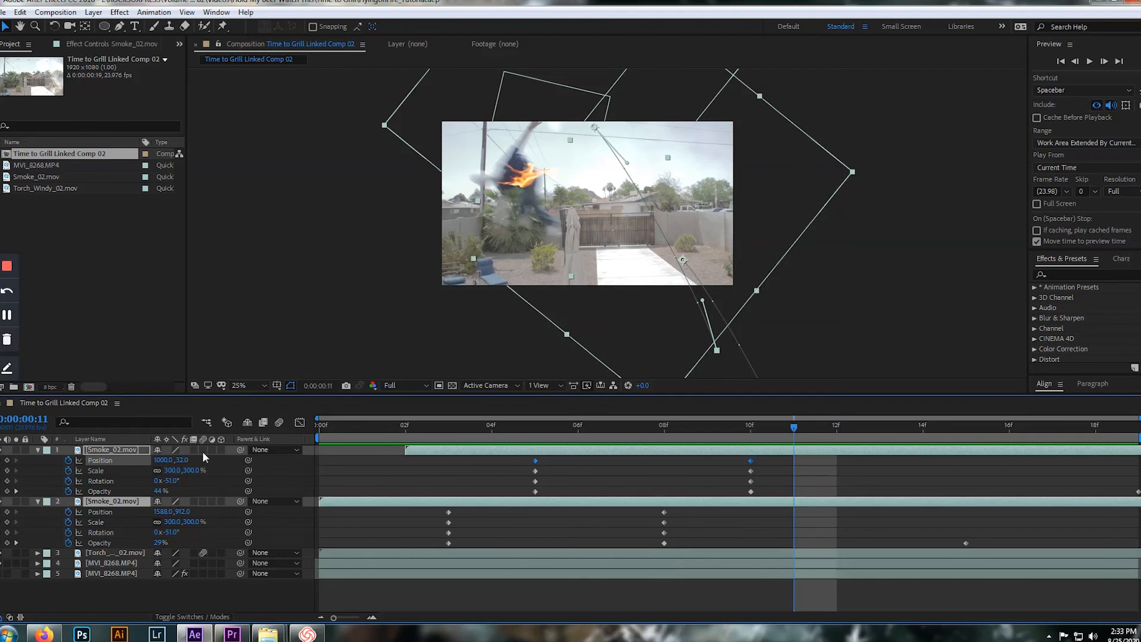
left_click(203, 451)
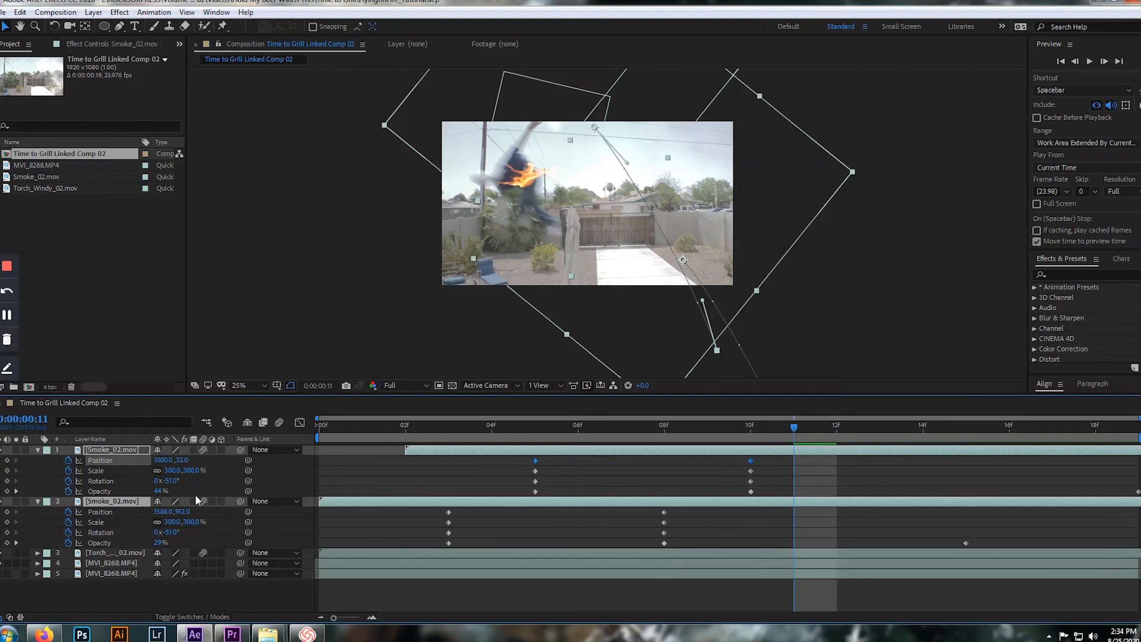
left_click(277, 423)
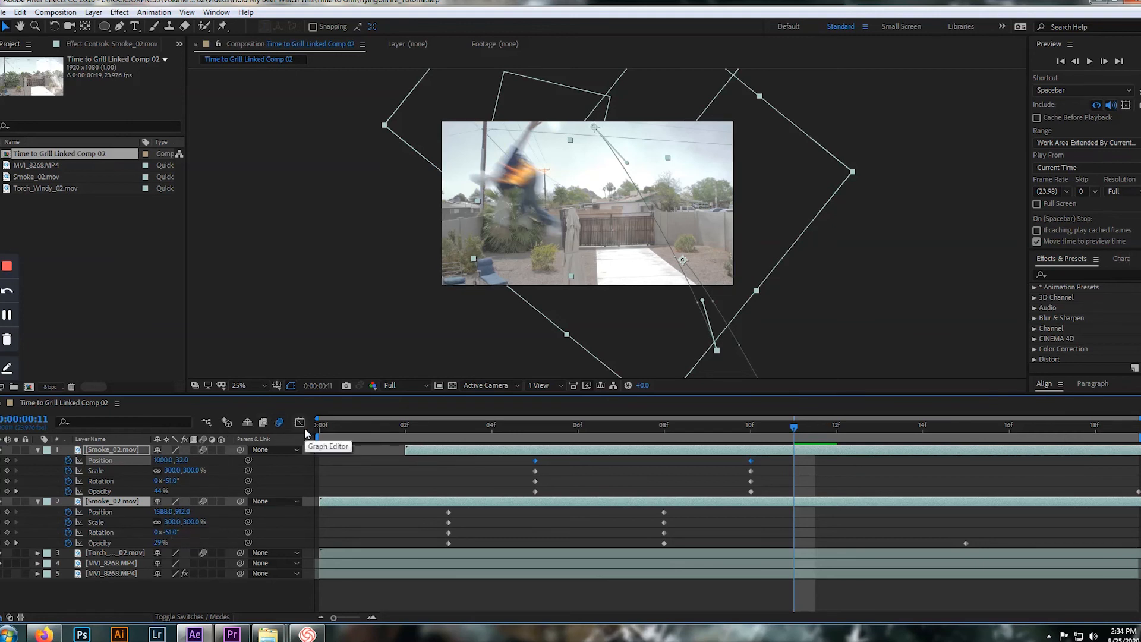
key("space")
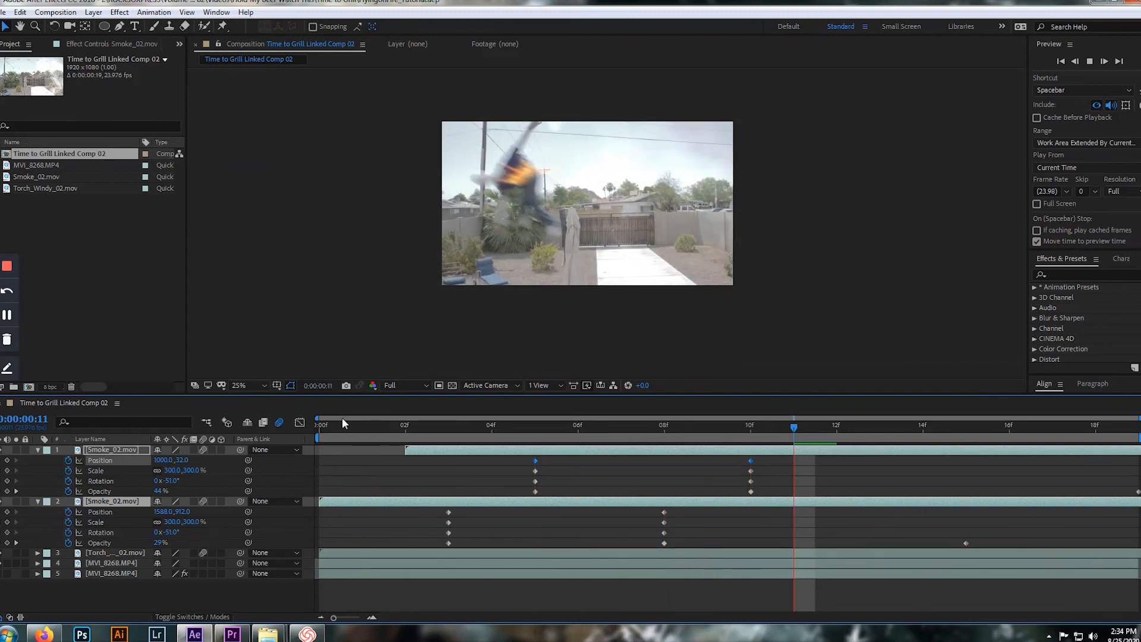
key("space")
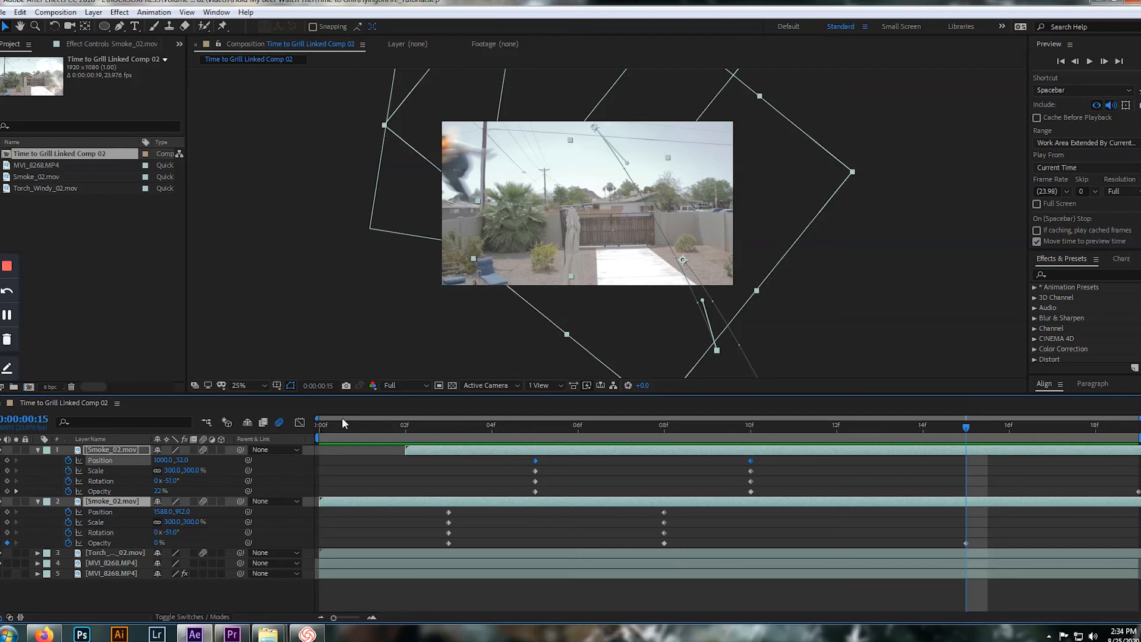
key("space")
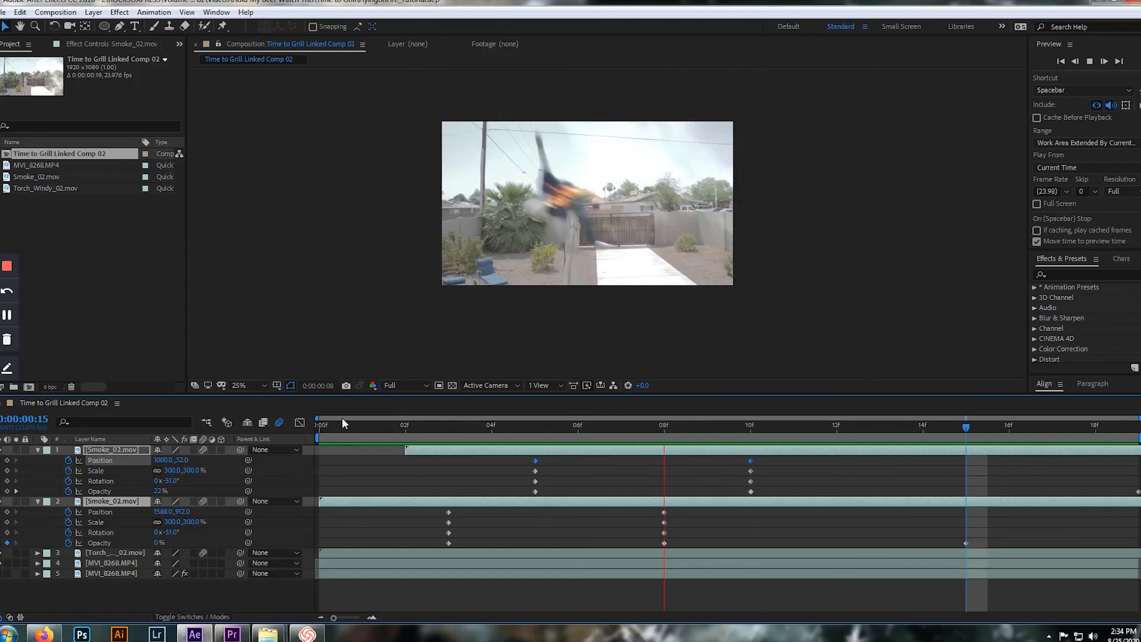